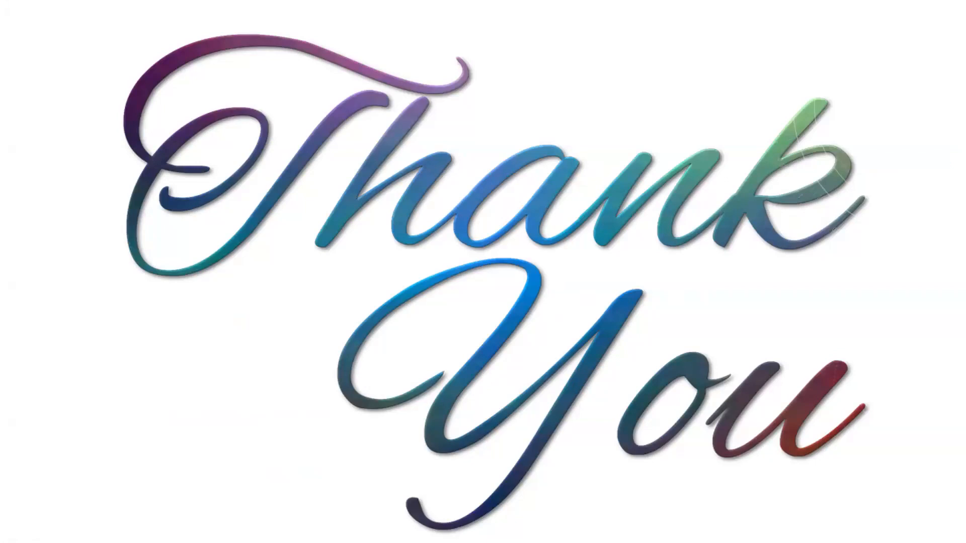
End the slide show and minimize the day-4-final presentation to reveal the desktop
key(Right)
click(272, 352)
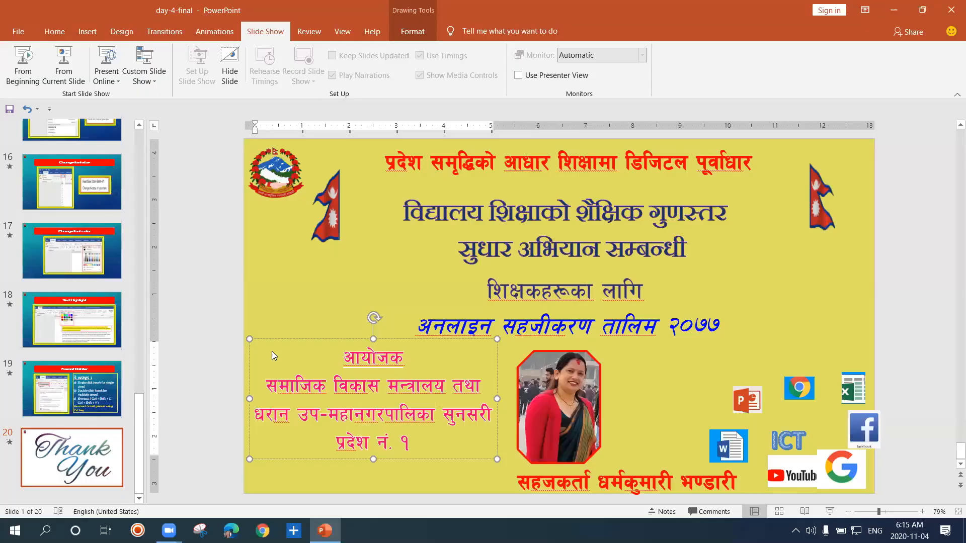
click(885, 14)
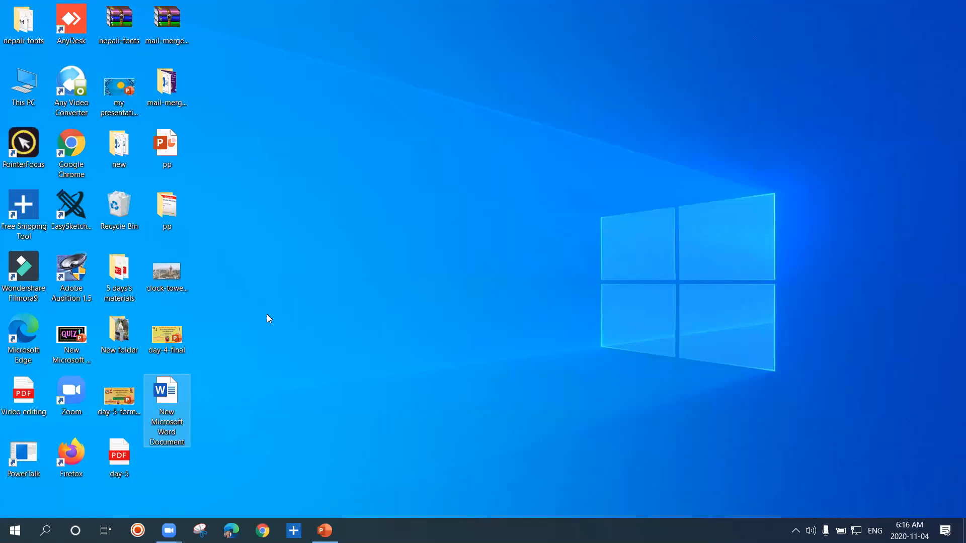
Launch Word by running the winword command and create a blank document
key(super+r)
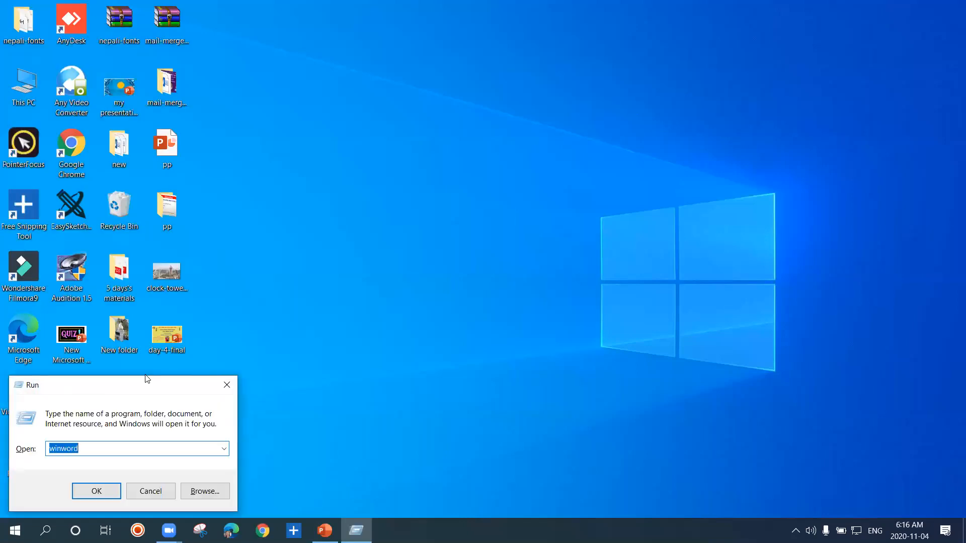
click(92, 451)
click(108, 494)
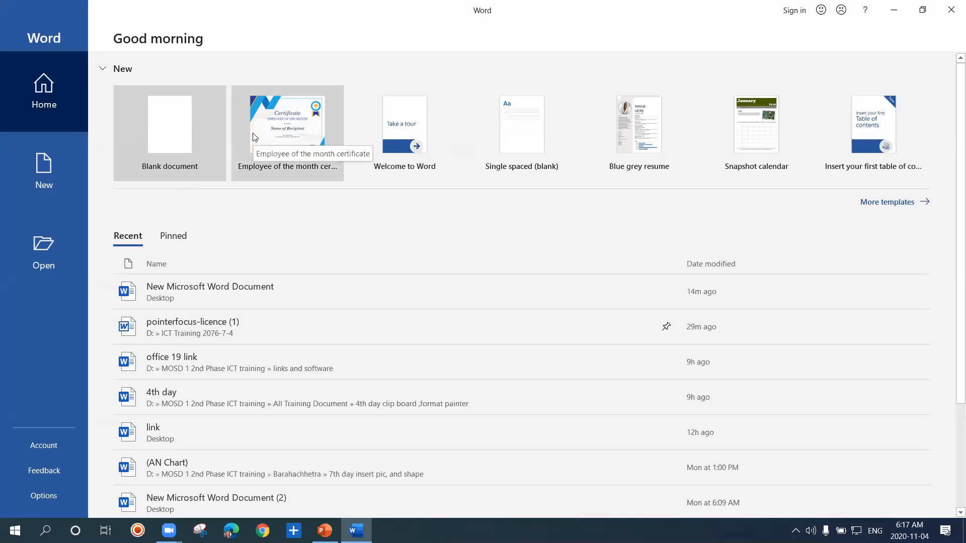
click(170, 135)
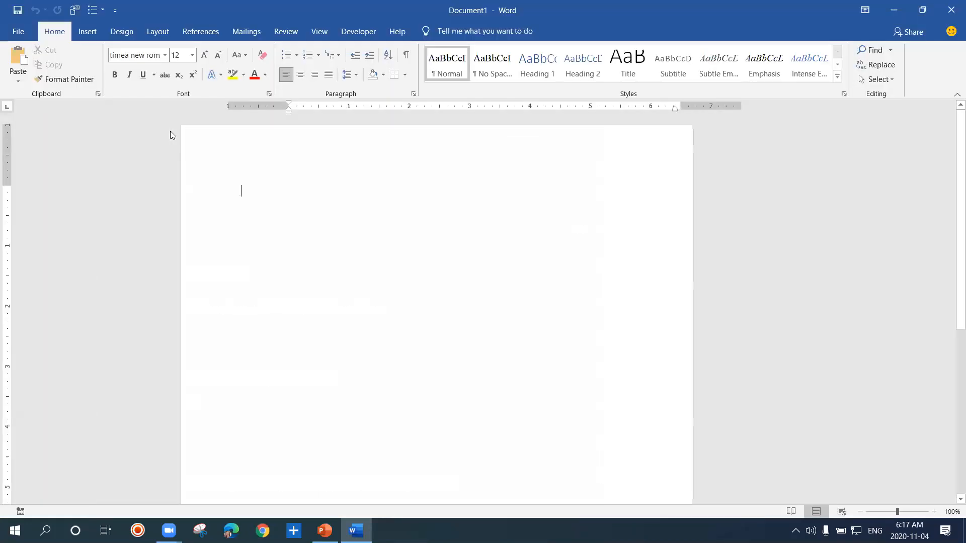
click(170, 131)
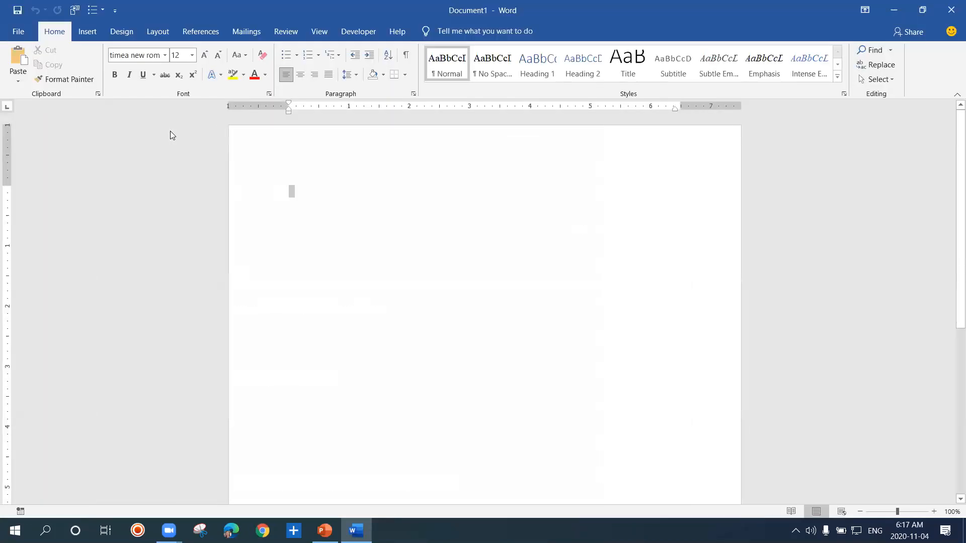
Generate sample paragraphs on the blank page with the =rand() formula
click(311, 183)
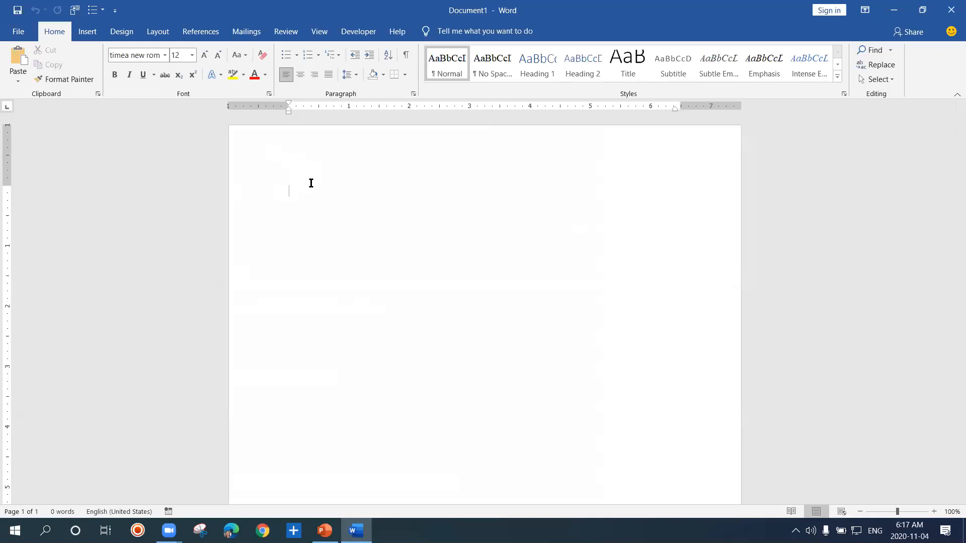
text(=)
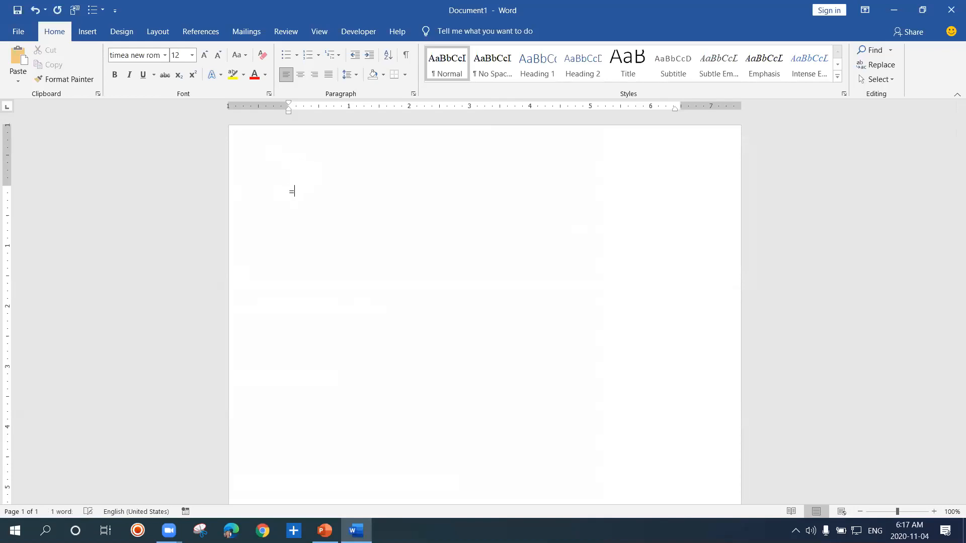
text(rand())
key(Return)
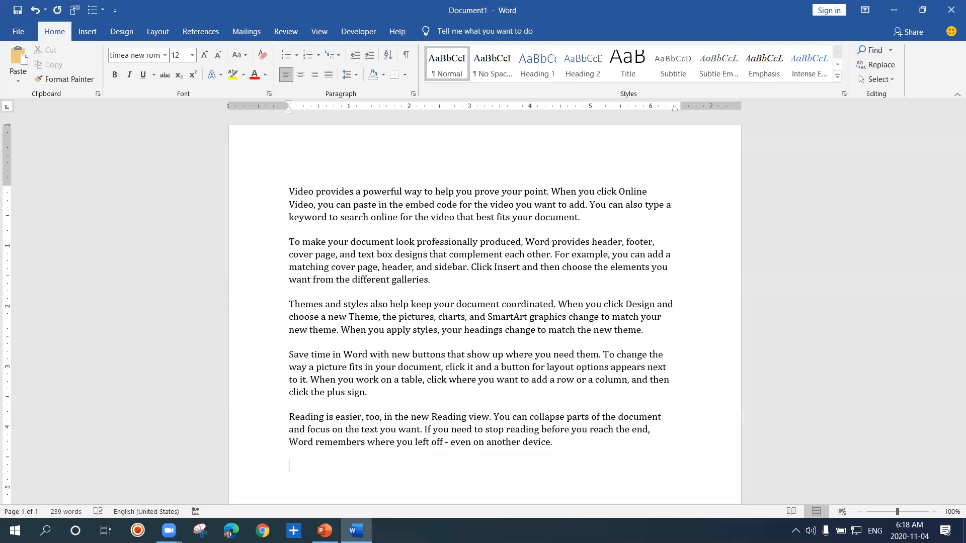
Undo the generated text and generate 50 sample paragraphs with =rand(50) instead
key(ctrl+z)
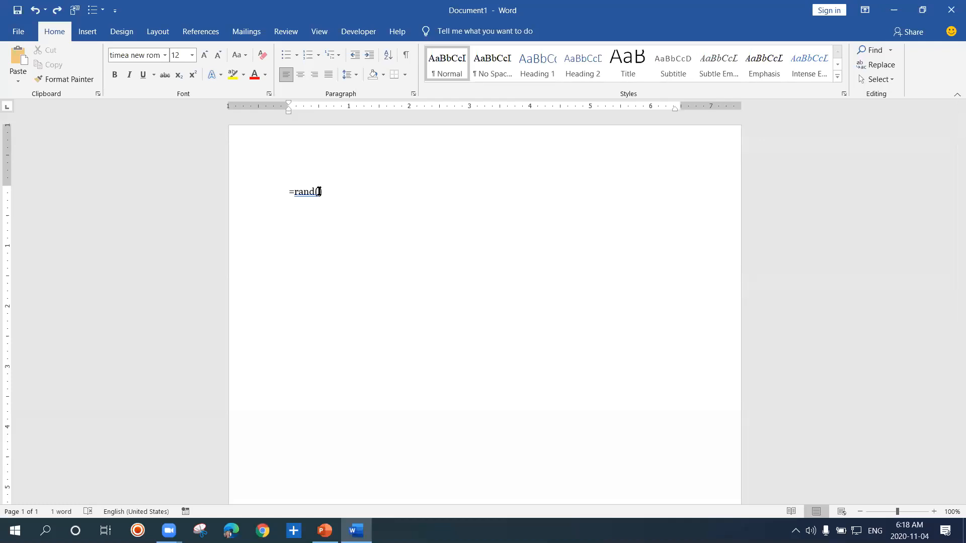
text(10)
key(BackSpace)
key(BackSpace)
text(50)
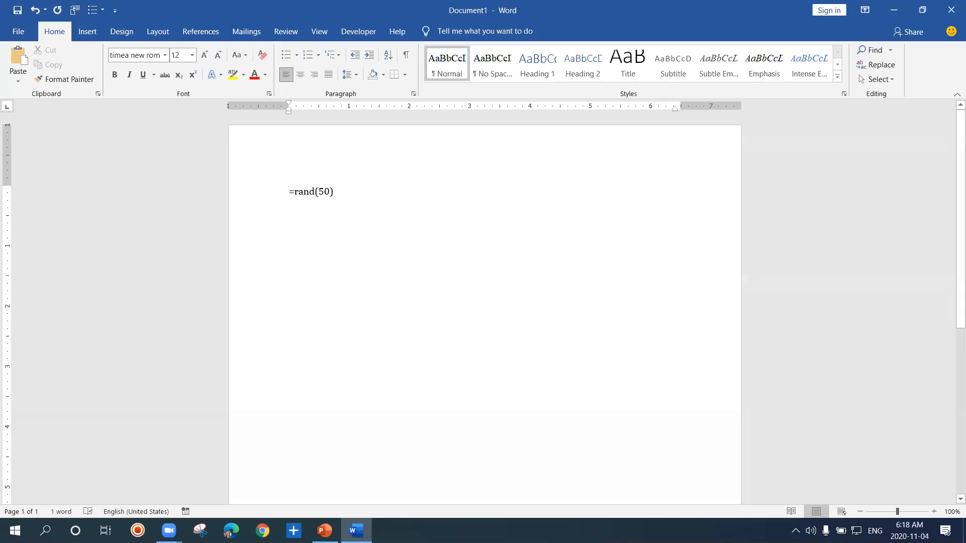
key(Return)
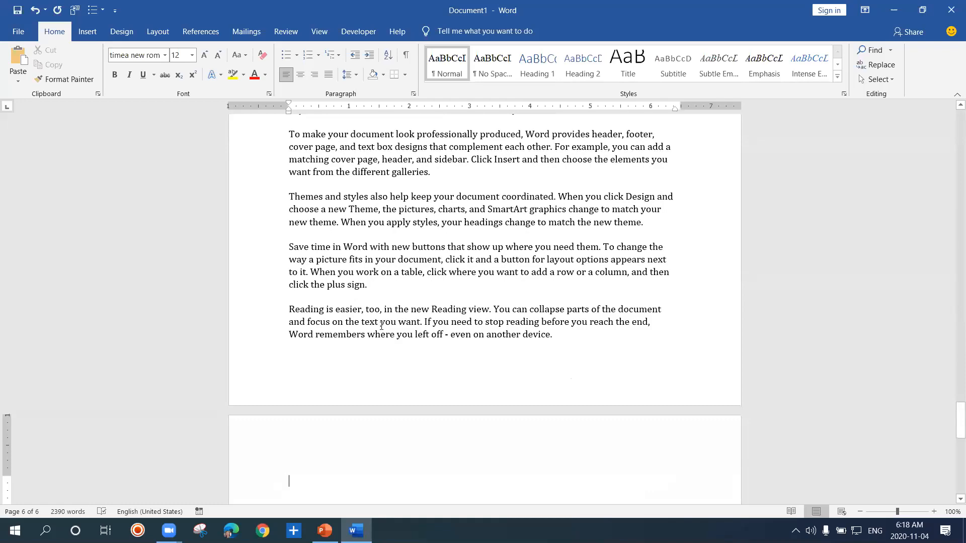
Select the entire contents of the document and delete them
click(380, 290)
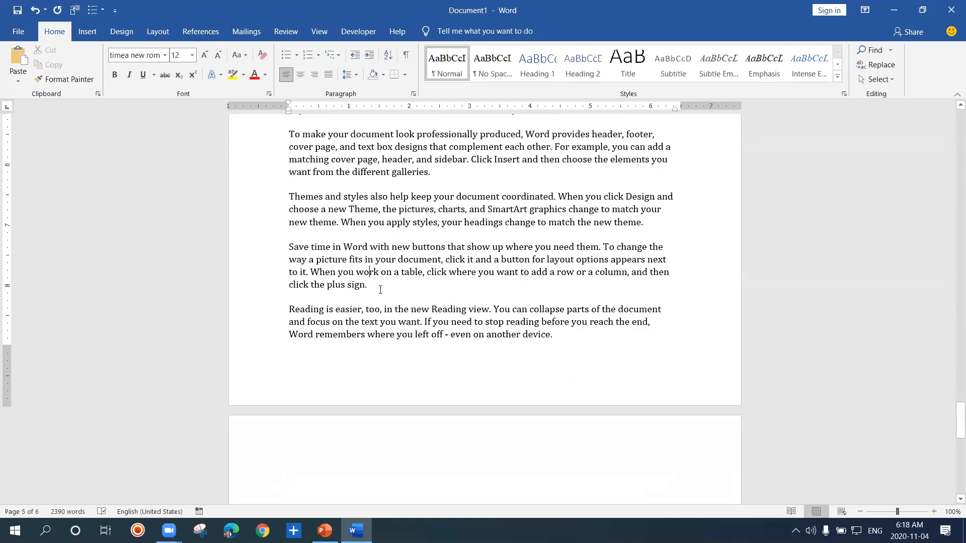
scroll(381, 290, up, 15)
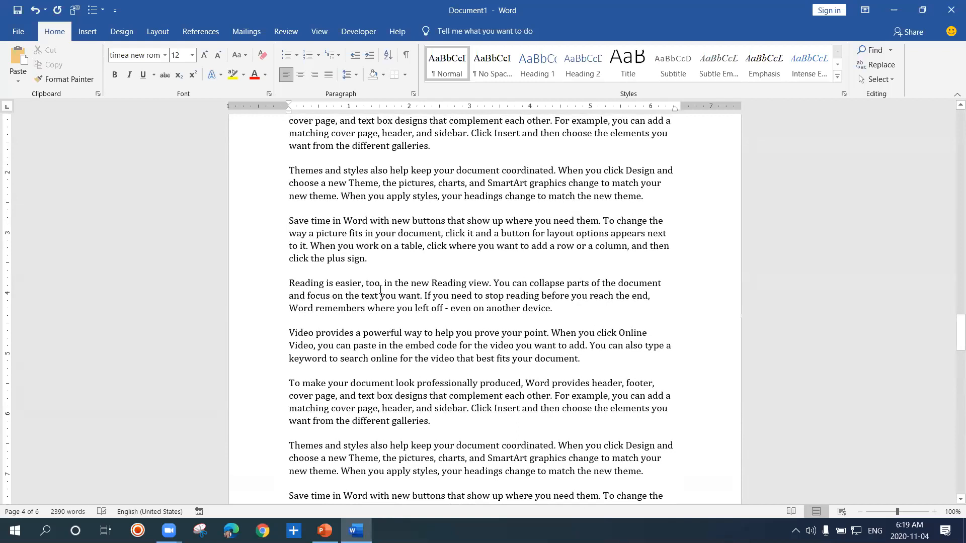
key(ctrl+z)
text(=)
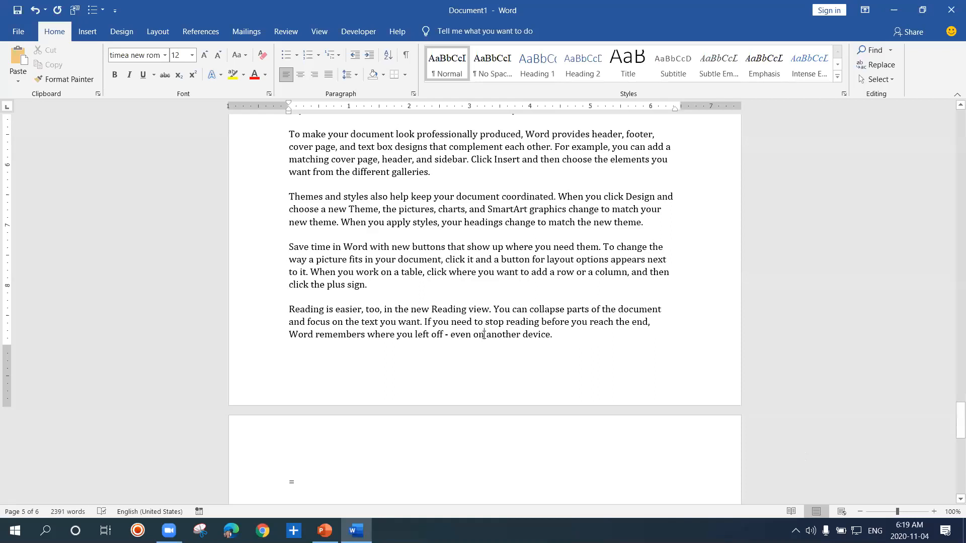
triple_click(277, 170)
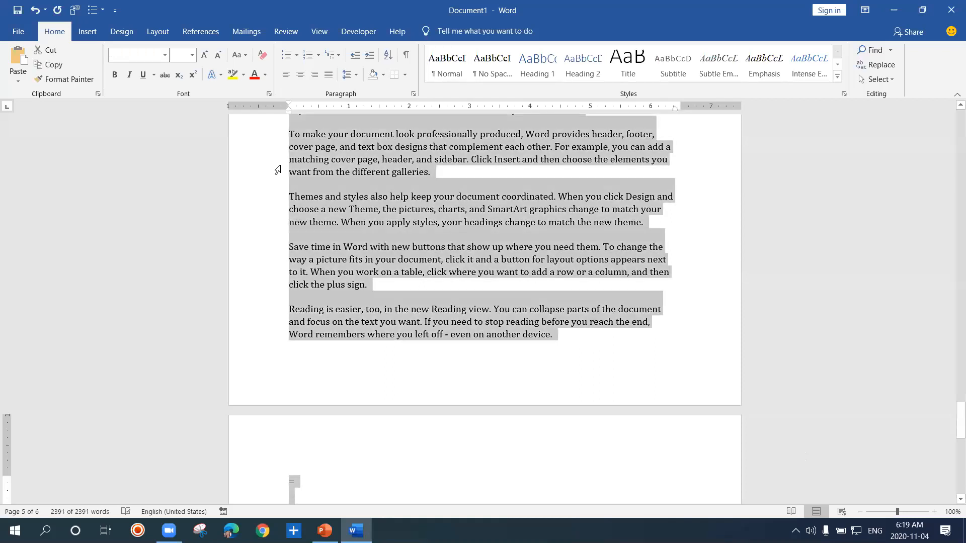
key(Delete)
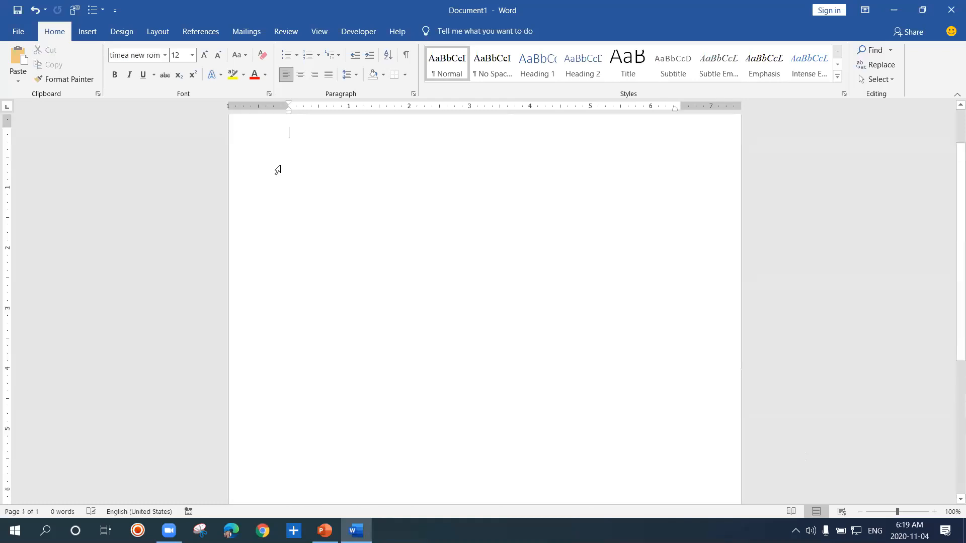
Enter =rand on the first line of the empty document, without parentheses
click(934, 512)
click(934, 512)
click(934, 511)
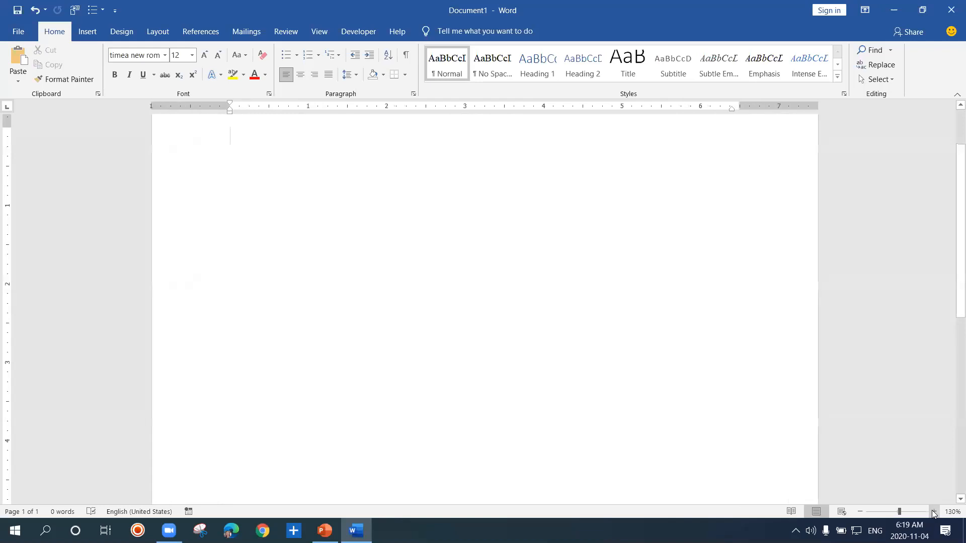
text(=rand)
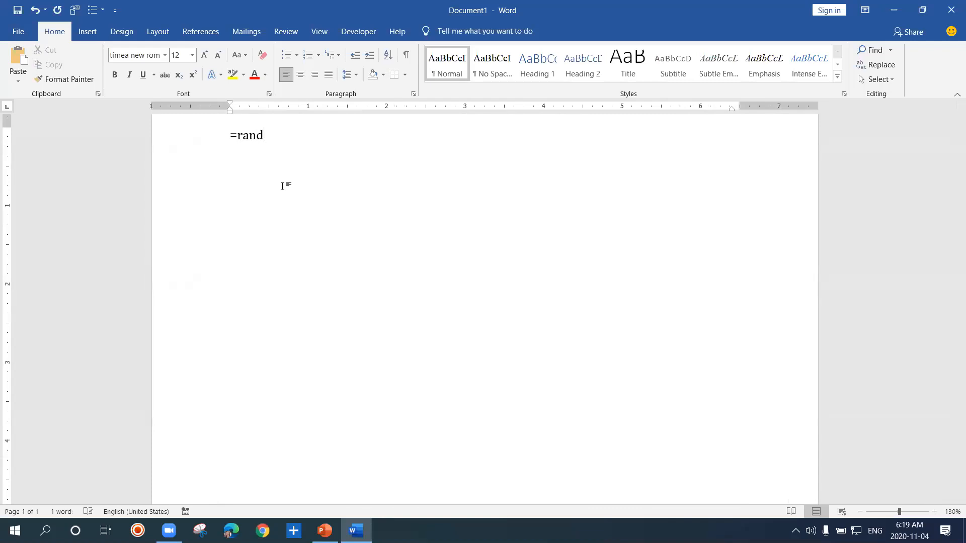
Enlarge the =rand text to font size 23
key(shift+Left)
key(shift+Left)
key(shift+Left)
key(shift+Left)
key(shift+Left)
key(shift+Left)
key(ctrl+bracketright)
key(ctrl+bracketright)
key(ctrl+bracketright)
key(ctrl+bracketright)
key(ctrl+bracketright)
key(ctrl+bracketright)
key(ctrl+bracketright)
key(ctrl+bracketright)
key(ctrl+bracketright)
key(ctrl+bracketright)
key(ctrl+bracketright)
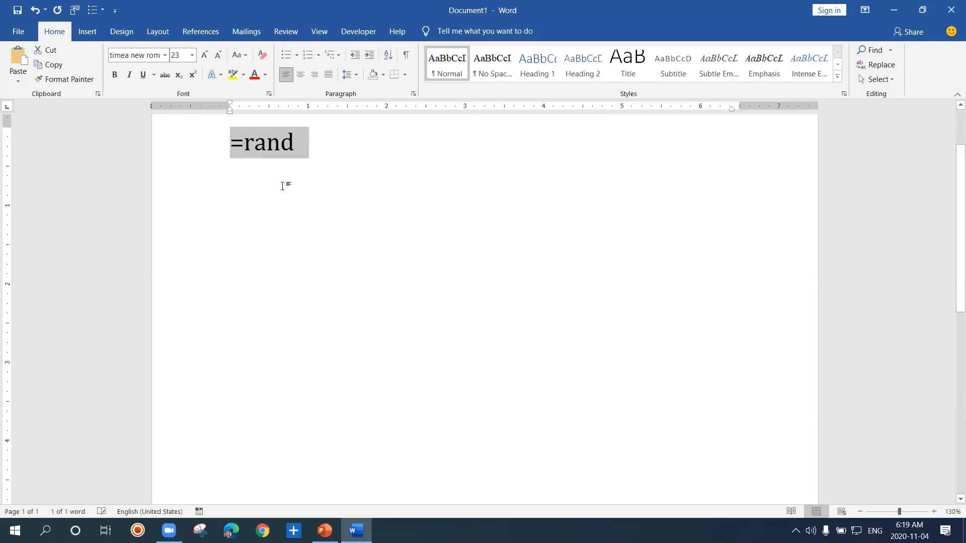
Complete the formula as =rand() and generate the default sample paragraphs from it
click(295, 143)
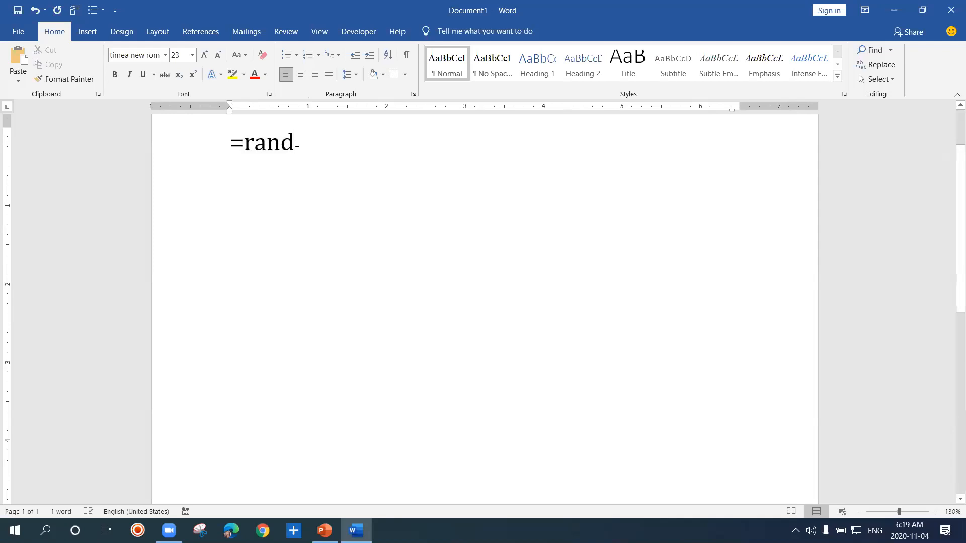
text(()
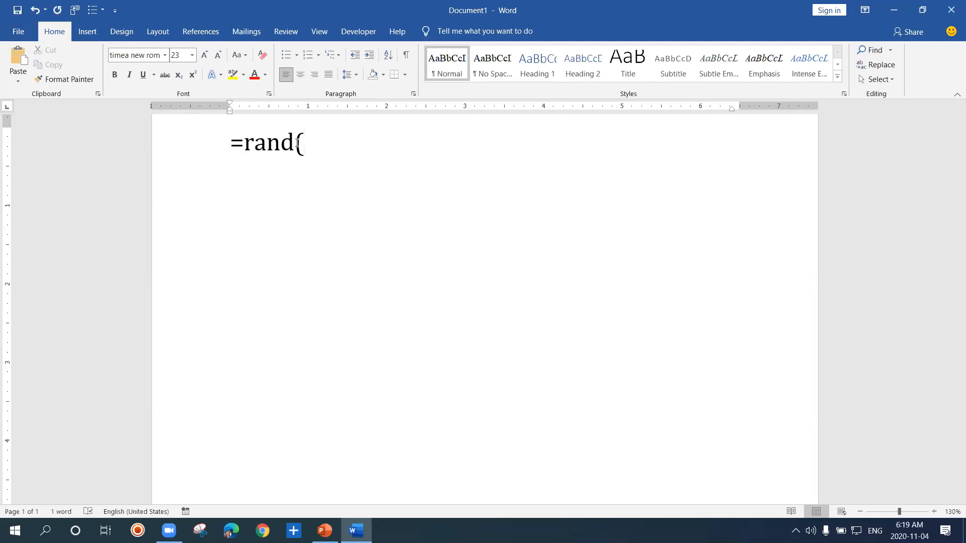
text())
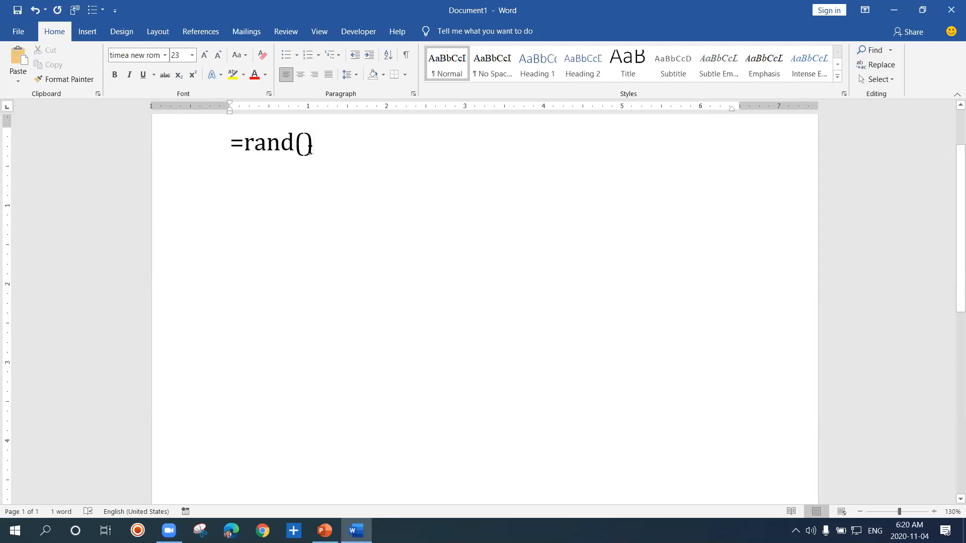
key(Return)
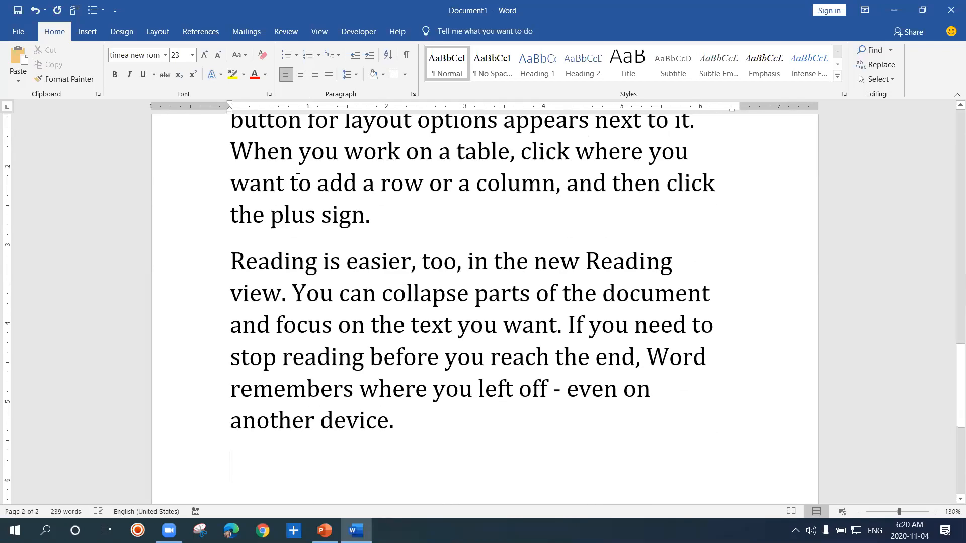
Review the generated sample paragraphs from the last one back up to the first
click(294, 263)
key(Up)
key(Up)
key(Up)
key(Up)
key(Up)
key(Up)
key(Up)
key(Up)
key(Up)
key(Up)
key(Up)
key(Up)
key(Up)
key(Up)
key(Up)
key(Up)
key(Up)
key(Up)
key(Up)
key(Up)
key(Up)
key(Up)
key(Up)
key(Up)
key(Up)
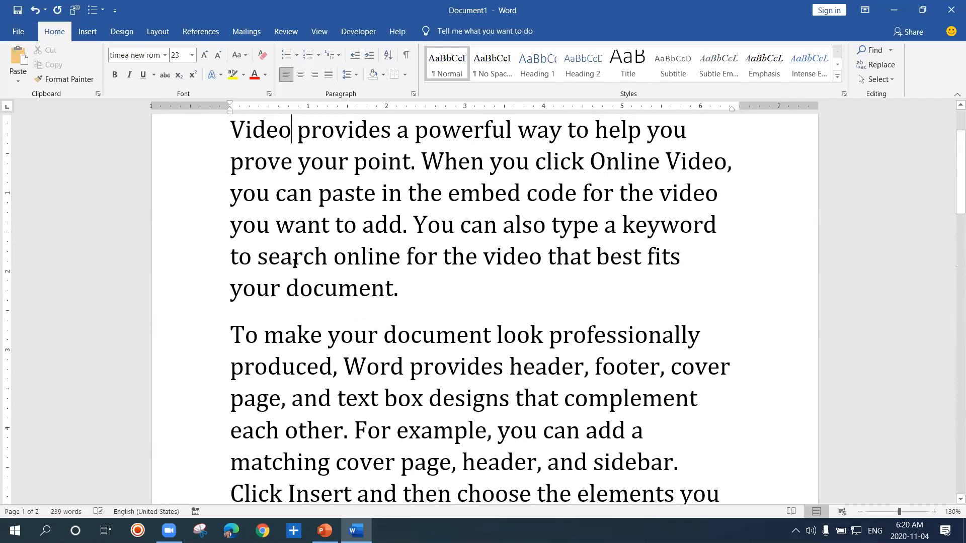
Undo the generated text, change the formula to =rand(56) and generate 56 sample paragraphs
key(ctrl+z)
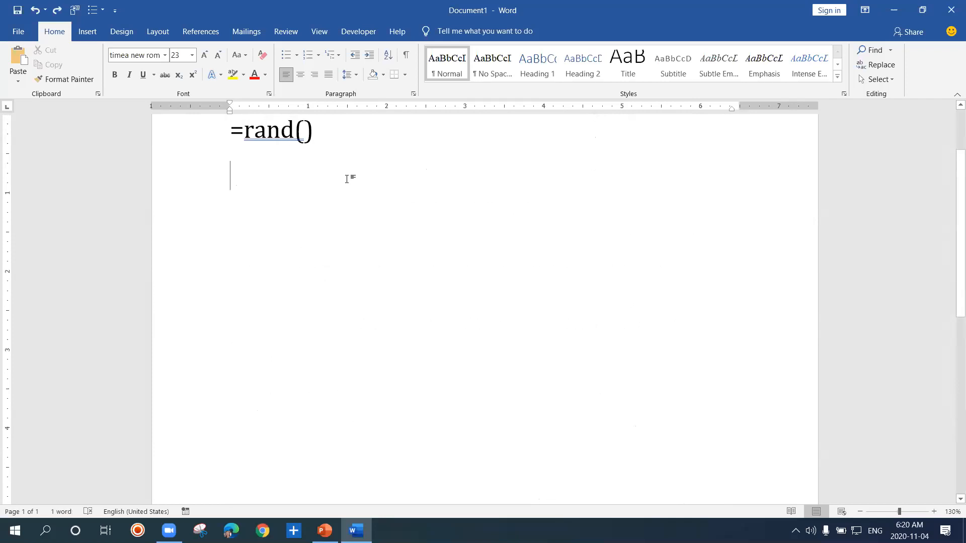
click(304, 131)
text(56)
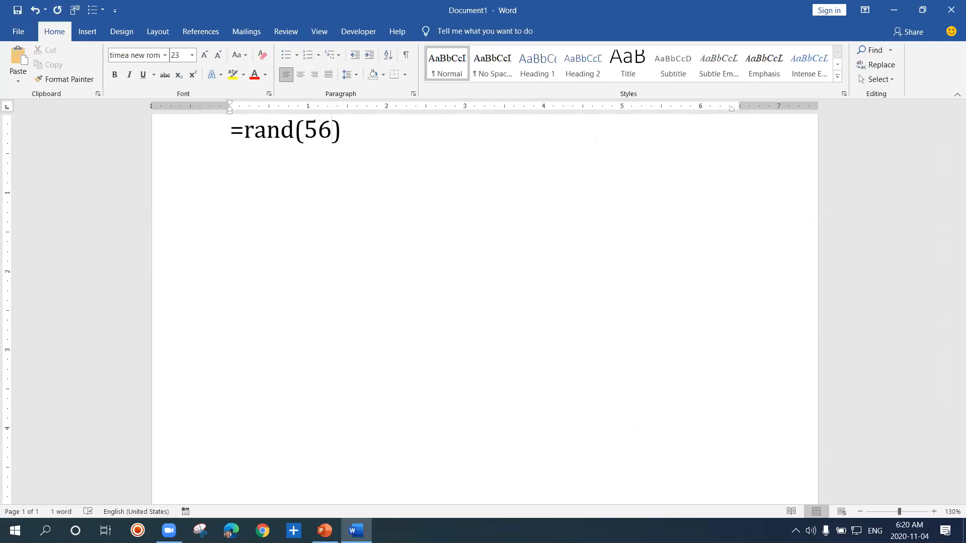
click(356, 132)
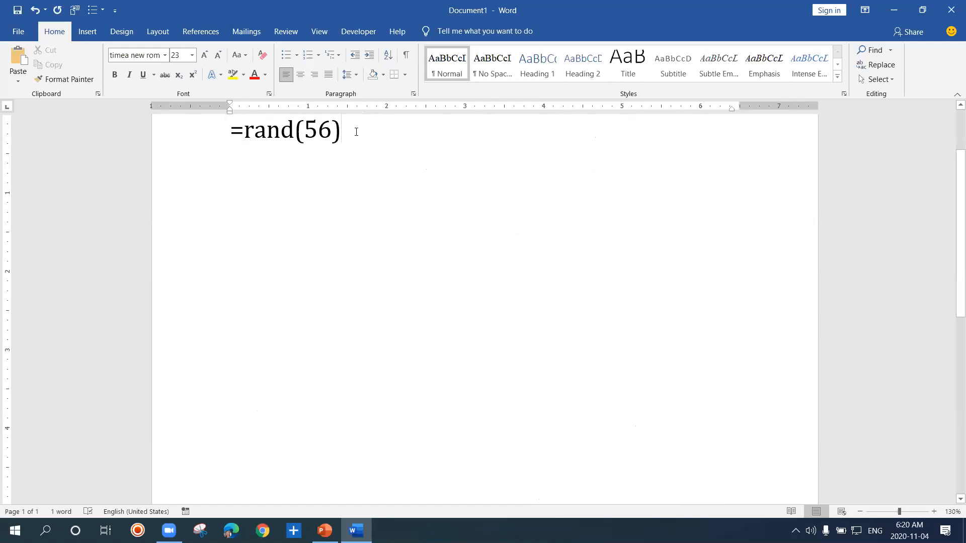
key(Return)
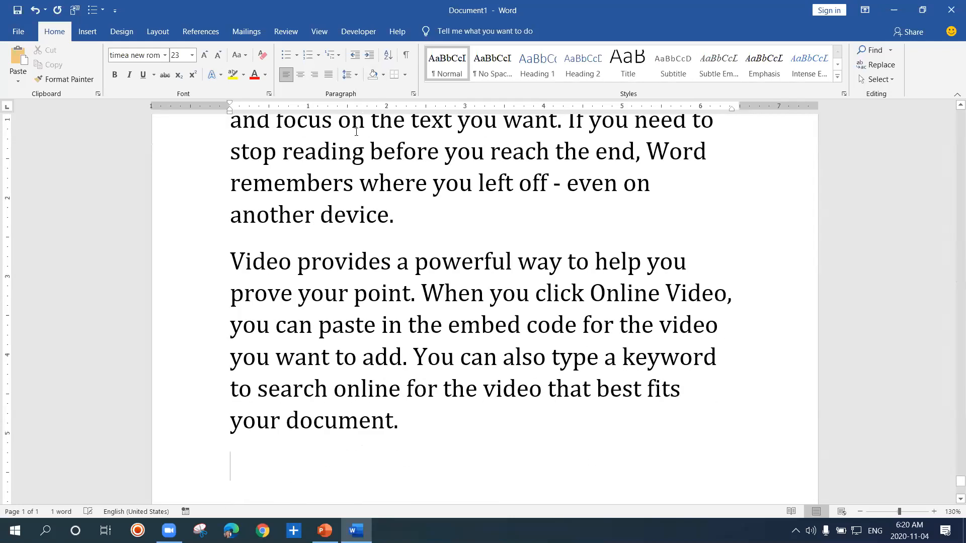
Undo the 56-paragraph text generation and step the formula back until only =r is left
click(348, 261)
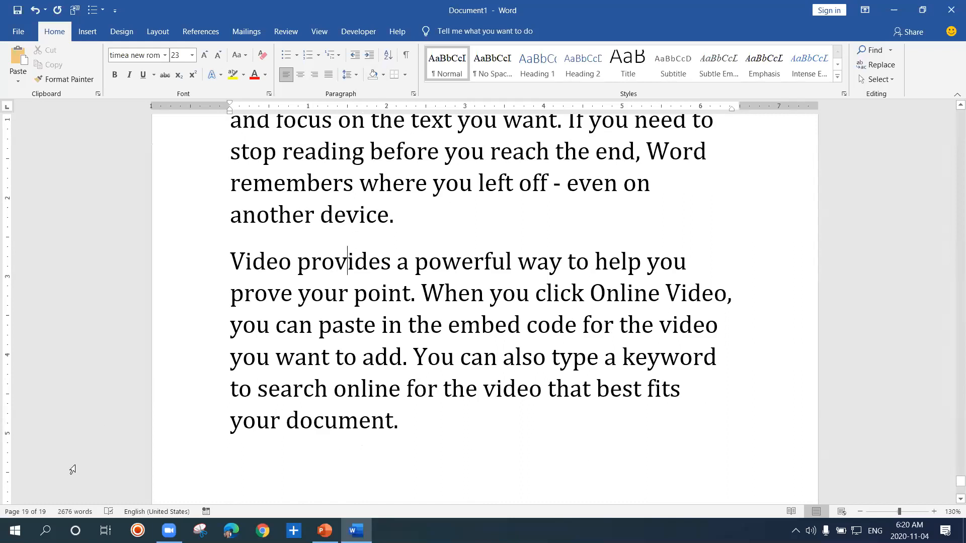
click(318, 360)
click(312, 216)
scroll(312, 216, up, 5)
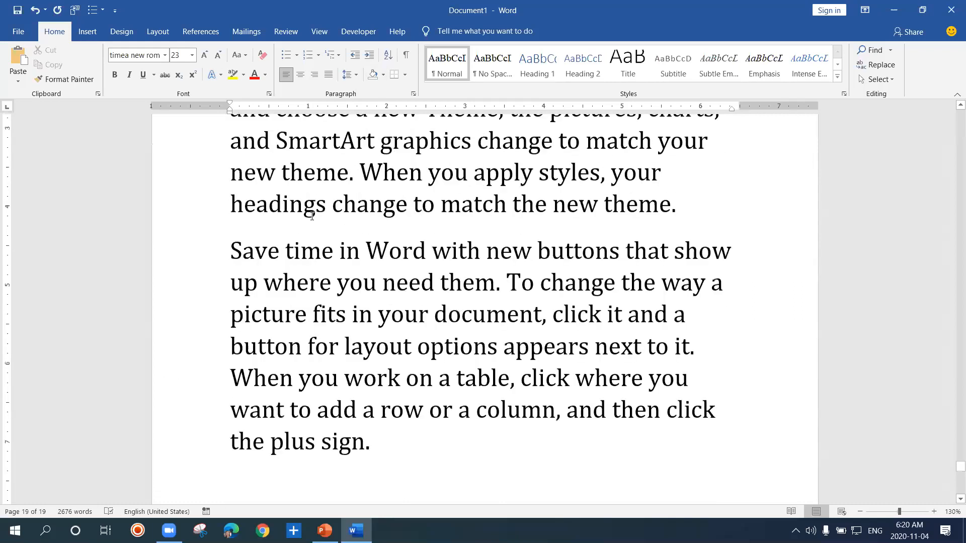
scroll(312, 215, down, 5)
scroll(312, 216, up, 1)
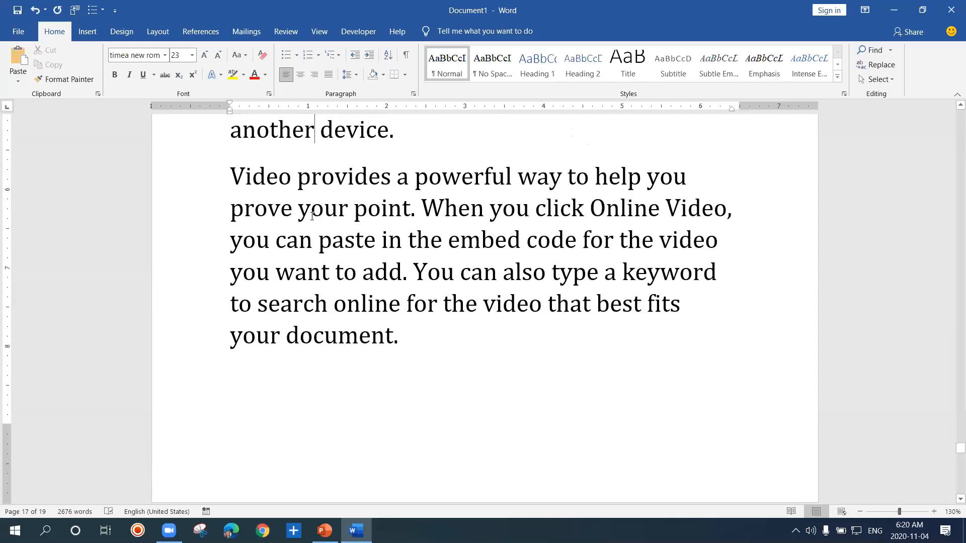
key(ctrl+z)
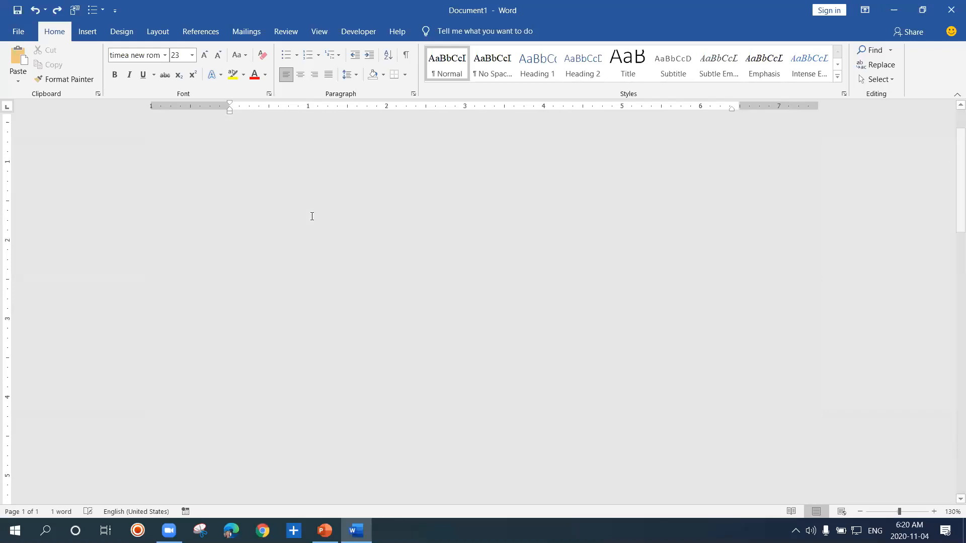
key(ctrl+z)
key(ctrl+z)
key(ctrl+z)
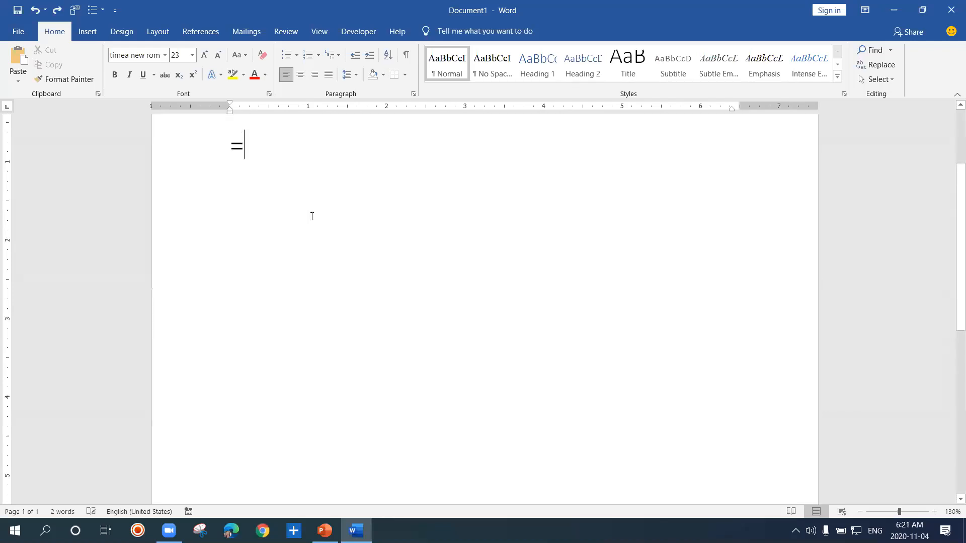
key(Return)
click(254, 151)
key(ctrl+z)
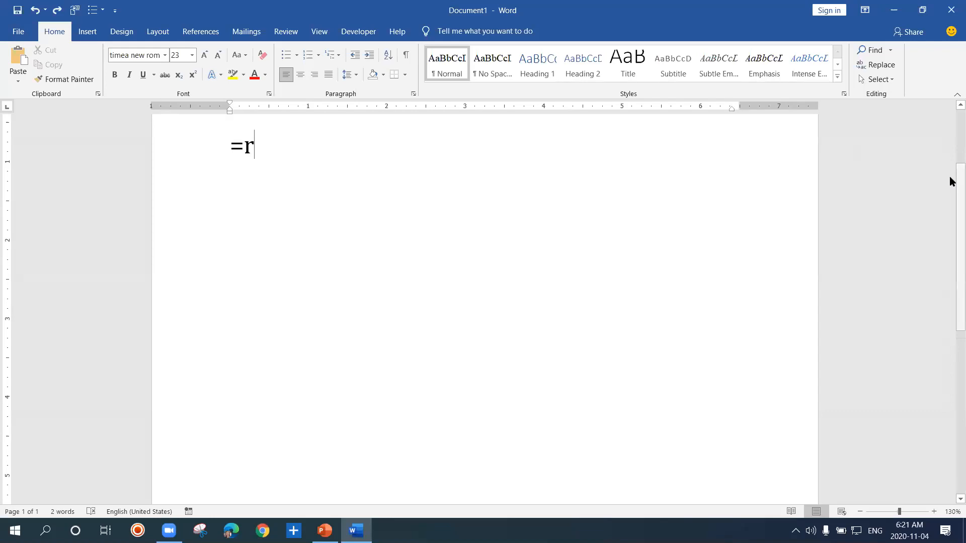
Delete the leftover =r text so the document is blank
drag(951, 182, 949, 129)
drag(261, 258, 216, 222)
key(Delete)
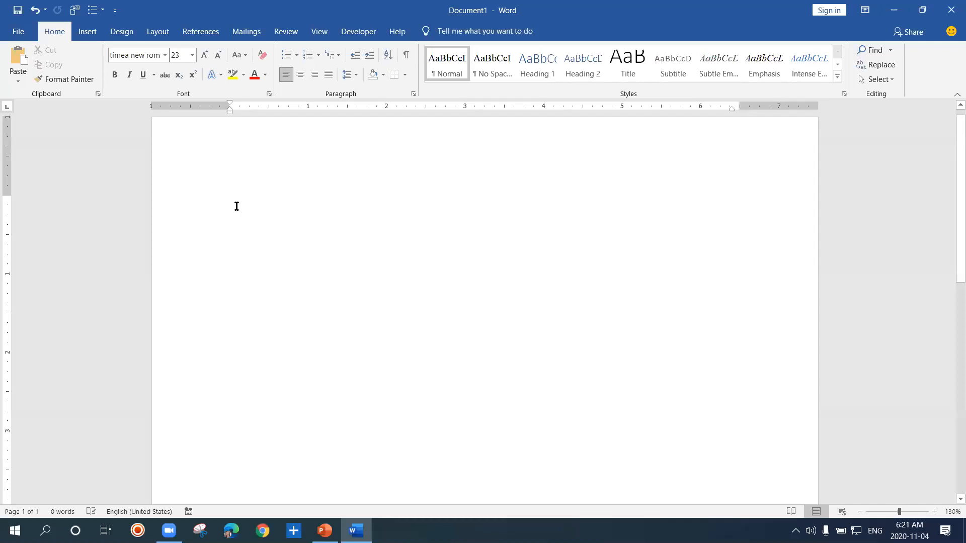
Enter the formula =rand(3,4) and generate three sample paragraphs of four sentences each
text(=)
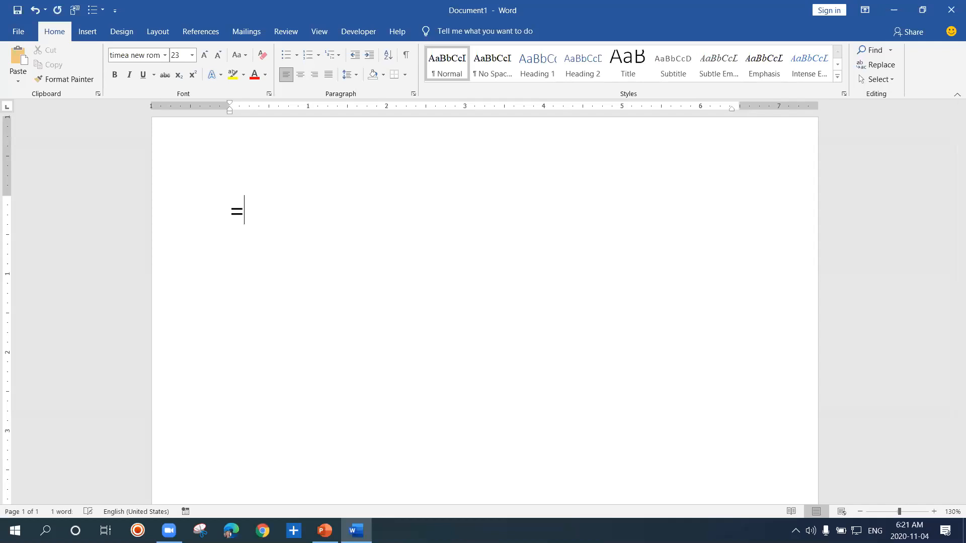
text(rand()
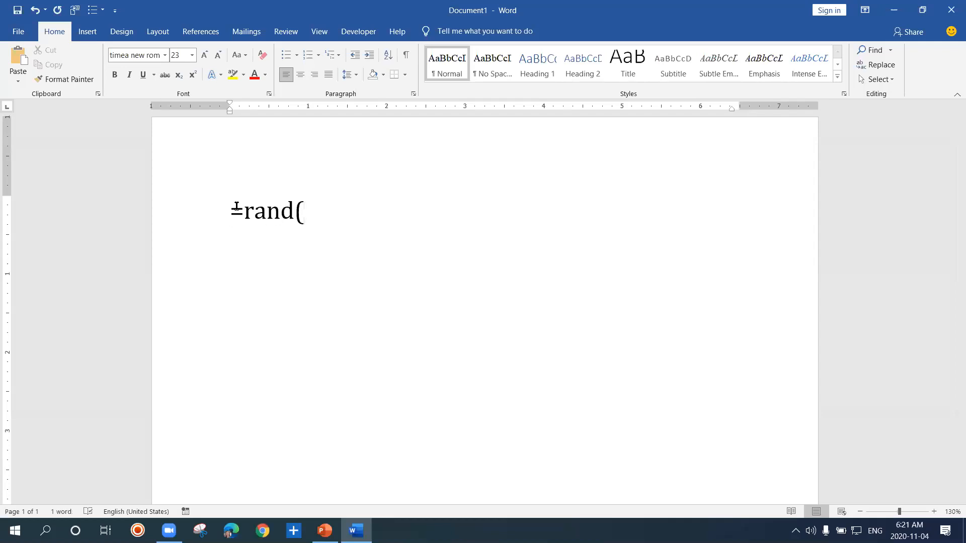
text(3,4))
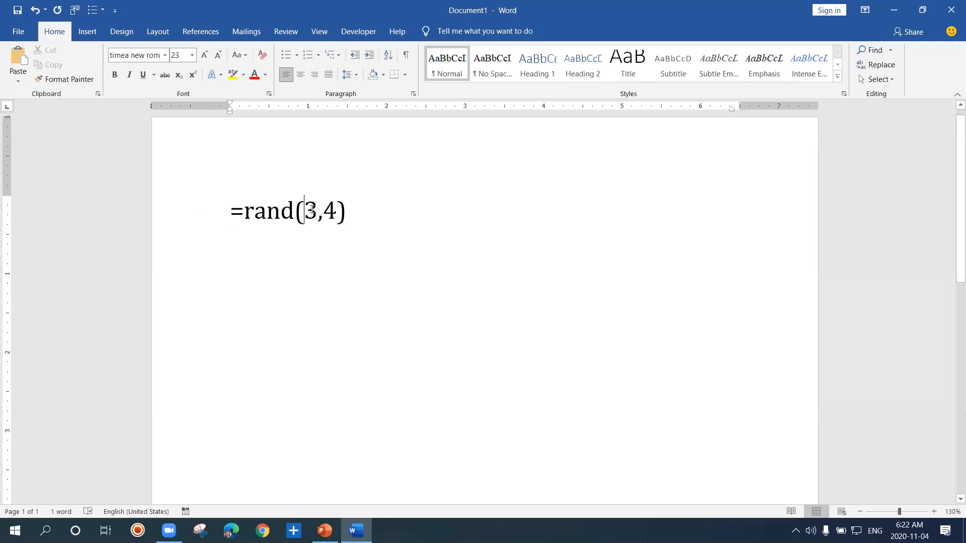
click(351, 214)
key(Return)
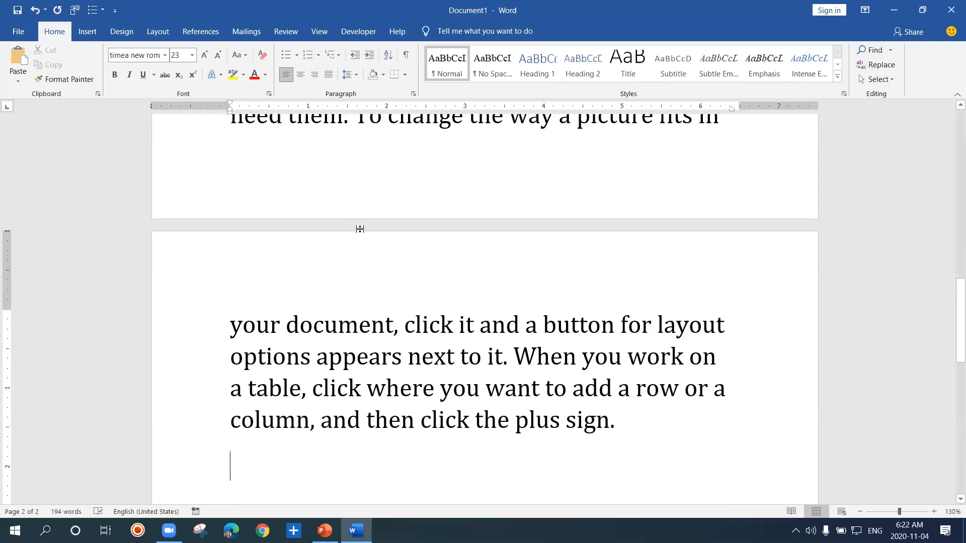
Reduce the font size of all the generated text to 16 and deselect it
key(ctrl+a)
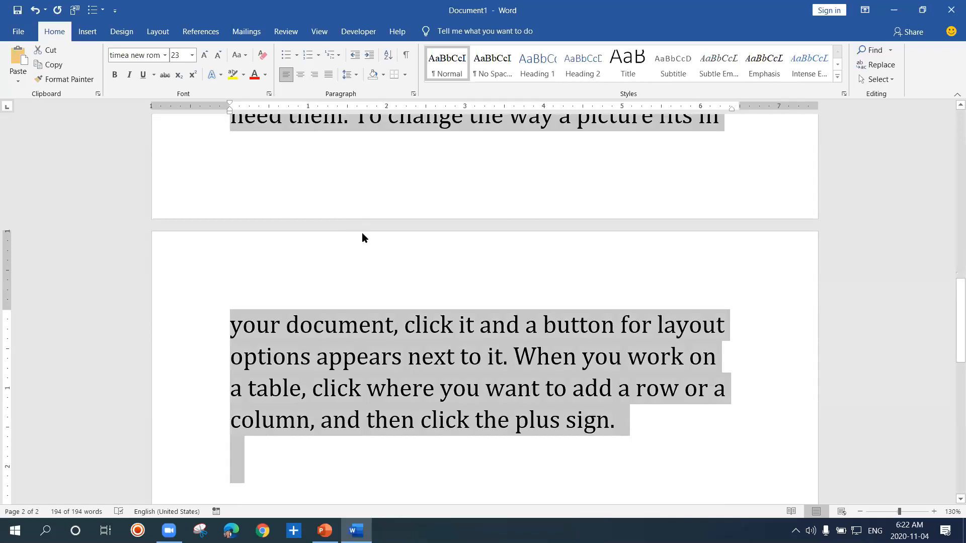
key(ctrl+shift+comma)
key(ctrl+shift+comma)
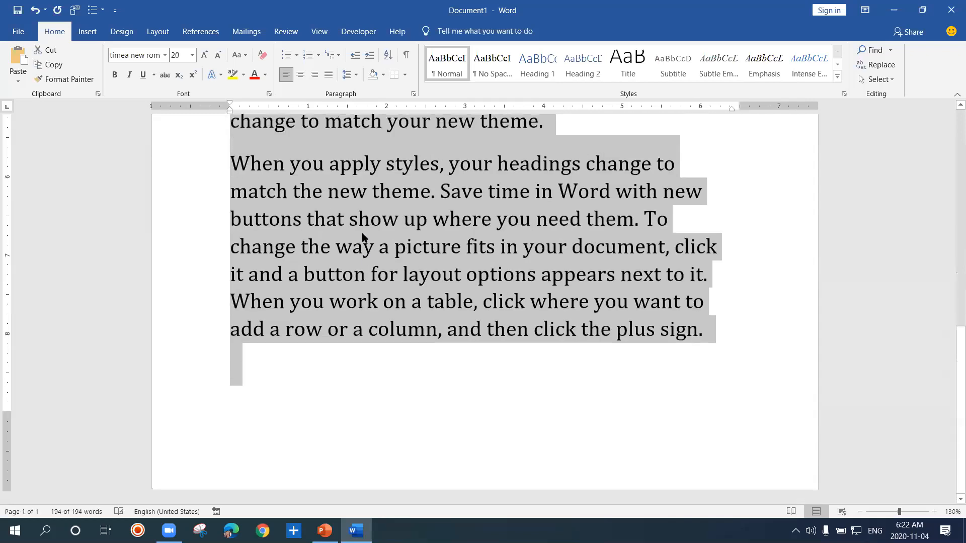
key(ctrl+shift+comma)
key(ctrl+shift+comma)
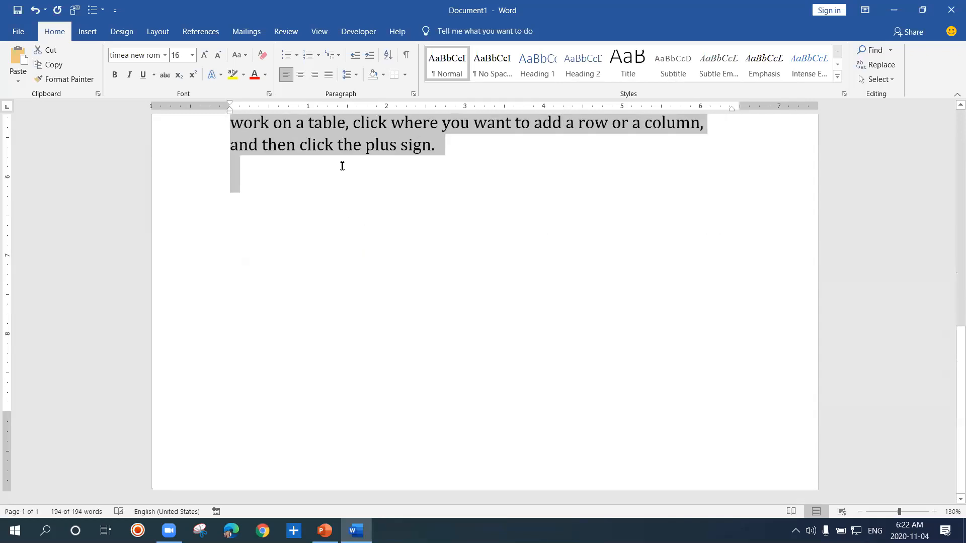
click(339, 144)
Review the generated paragraphs from the beginning of the document
scroll(340, 144, up, 1)
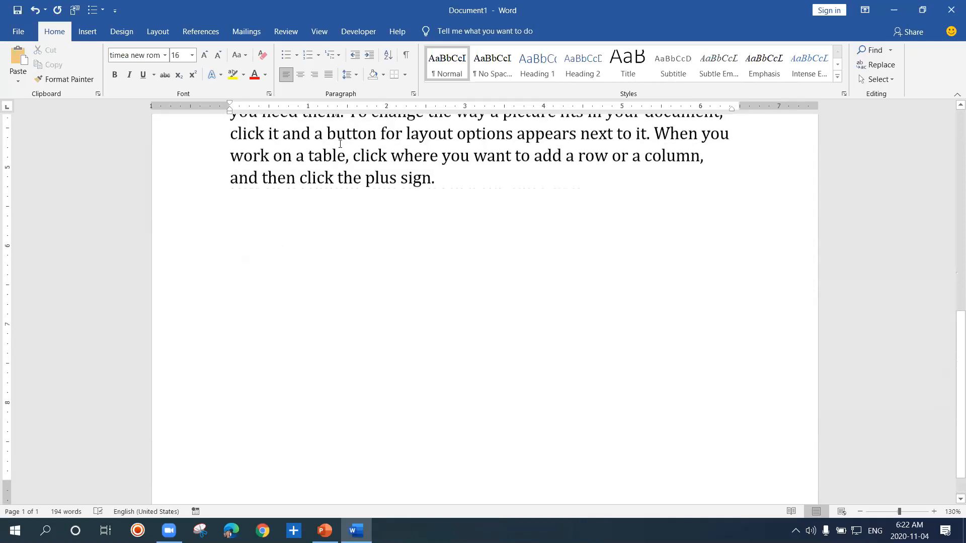
scroll(340, 144, up, 6)
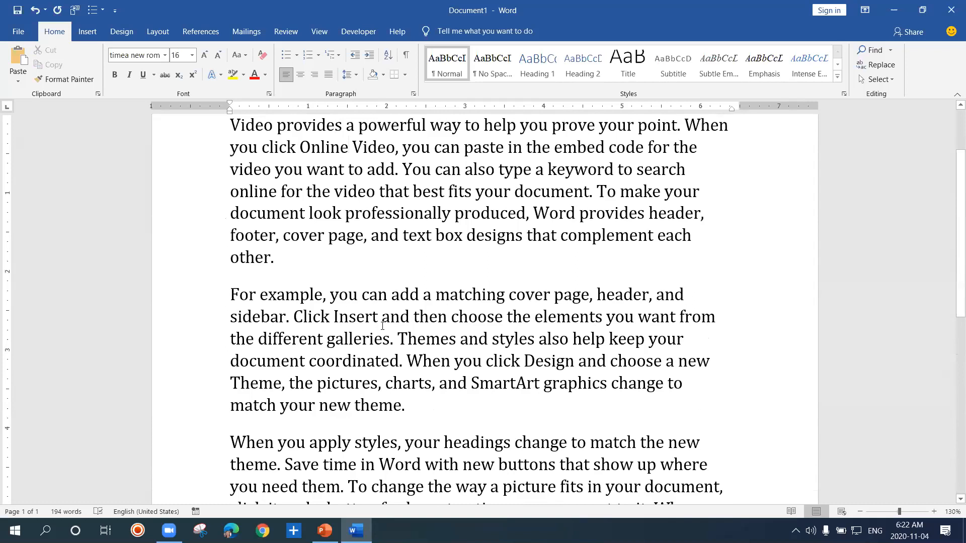
key(Down)
key(Down)
key(Down)
key(Down)
key(Down)
key(Down)
key(Down)
key(Down)
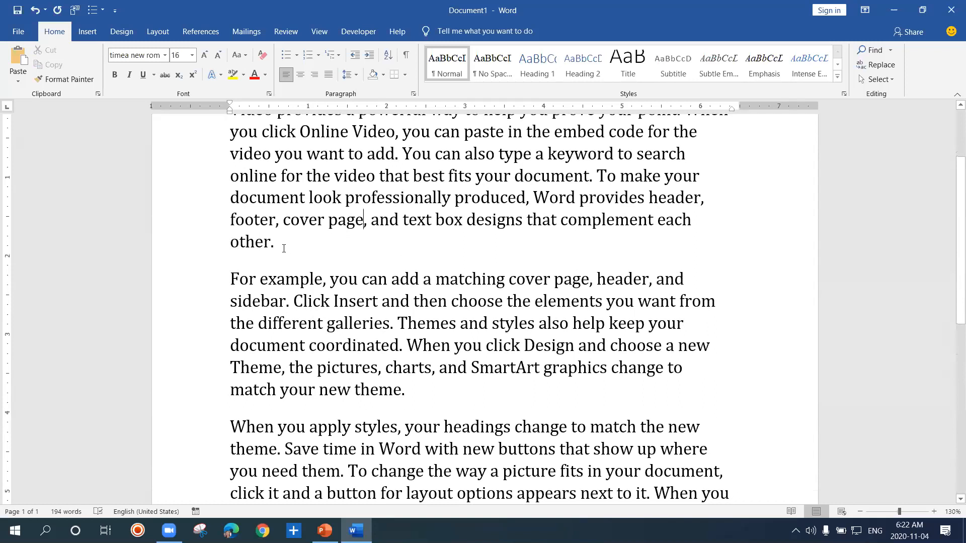
View the Proofing settings in Word Options and close the dialog without changing anything
click(17, 34)
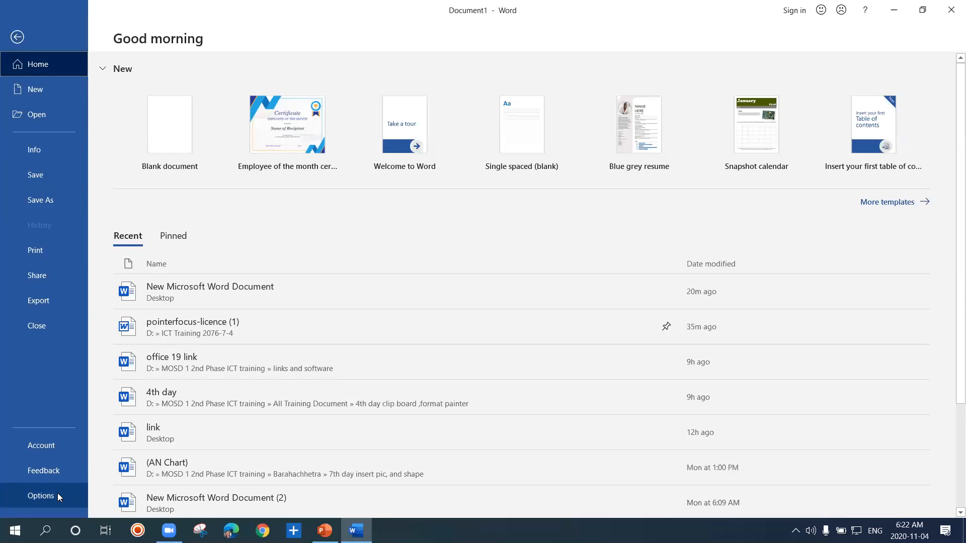
key(Escape)
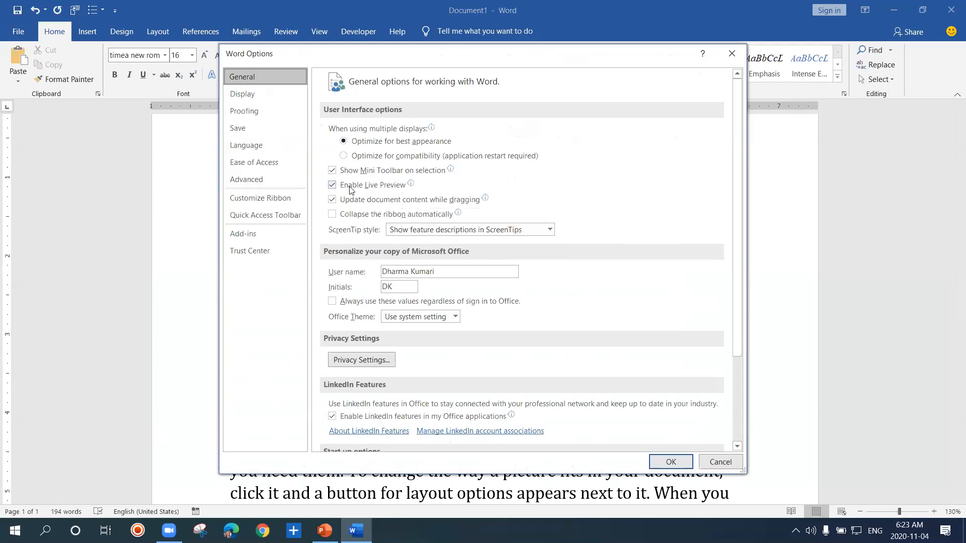
click(256, 116)
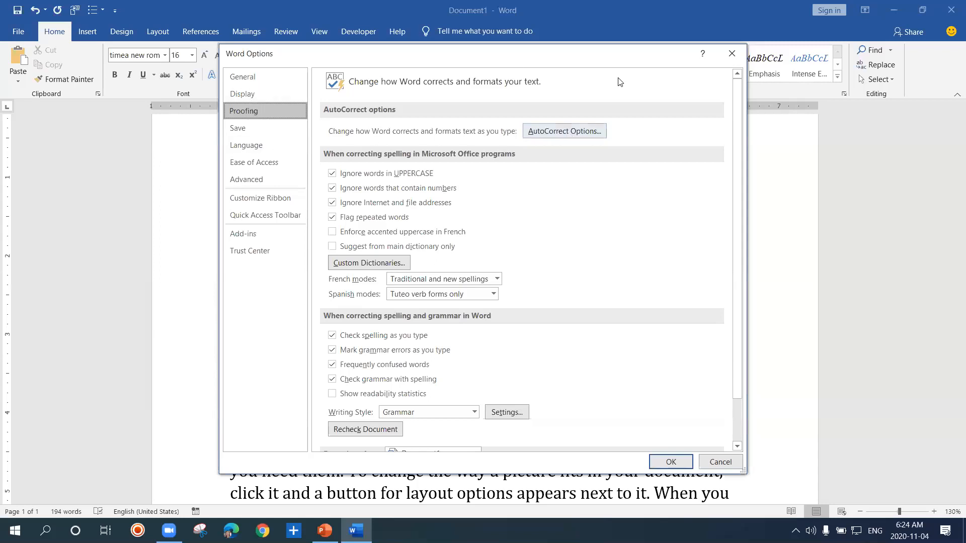
click(734, 54)
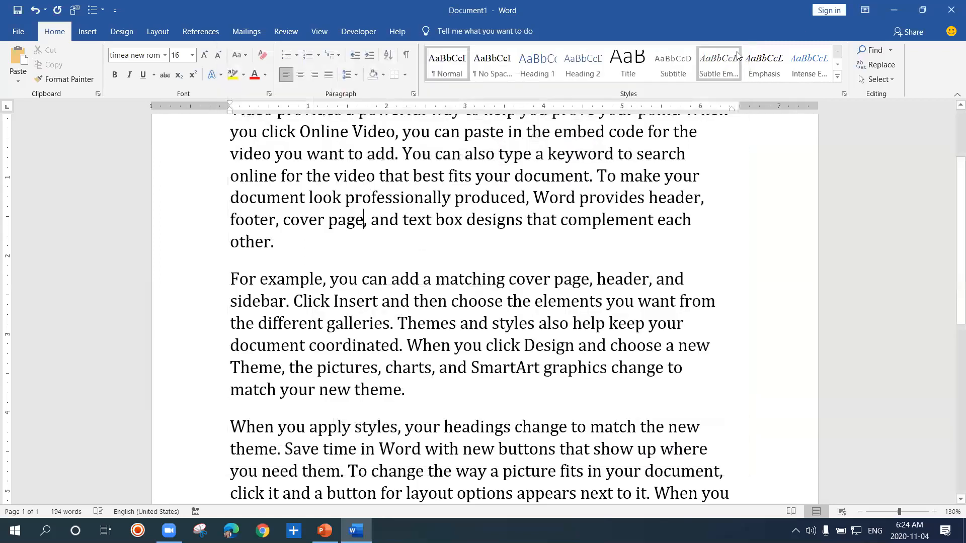
Open the AutoCorrect options from the Proofing settings in Word Options and move the dialog higher
click(18, 34)
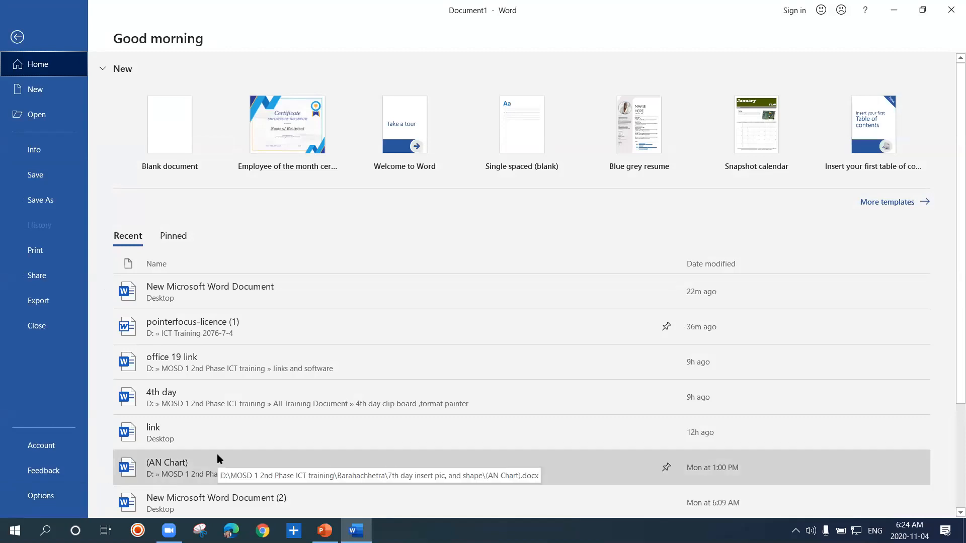
click(261, 313)
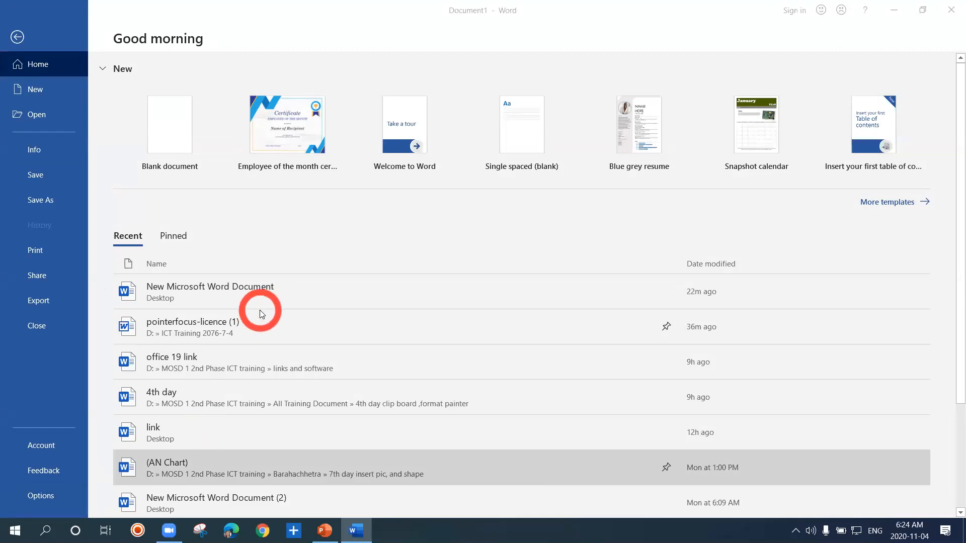
click(40, 497)
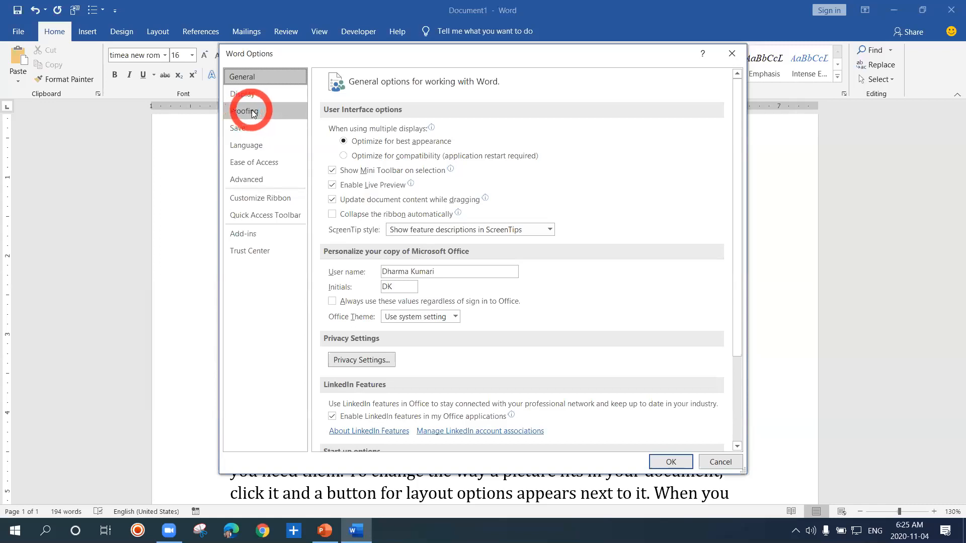
click(255, 109)
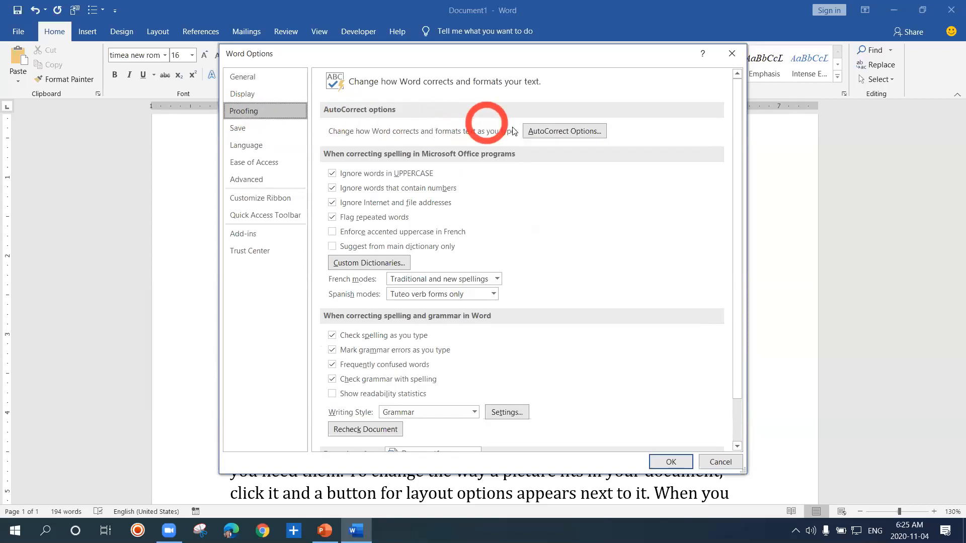
click(558, 132)
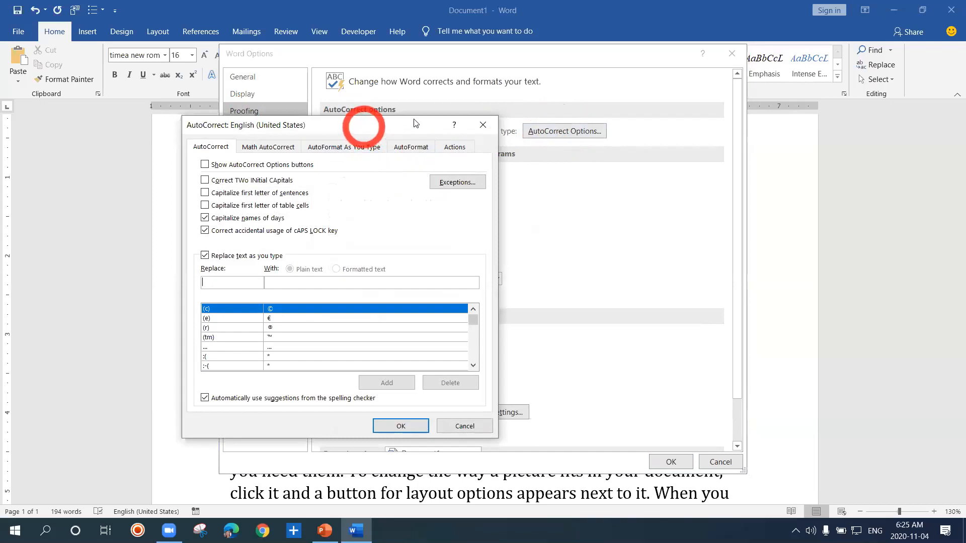
drag(414, 124, 524, 67)
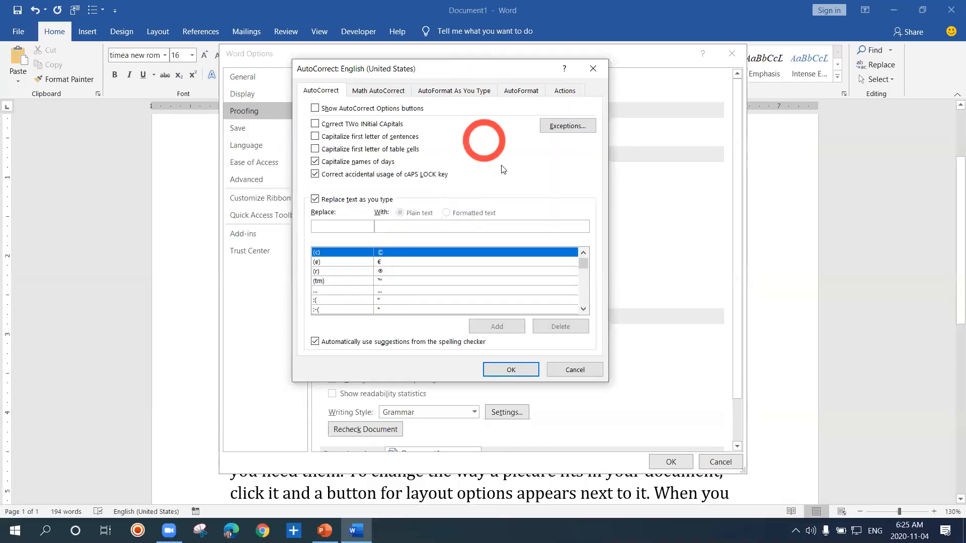
Turn on the Windows Magnifier and switch it out of the docked view
key(super+plus)
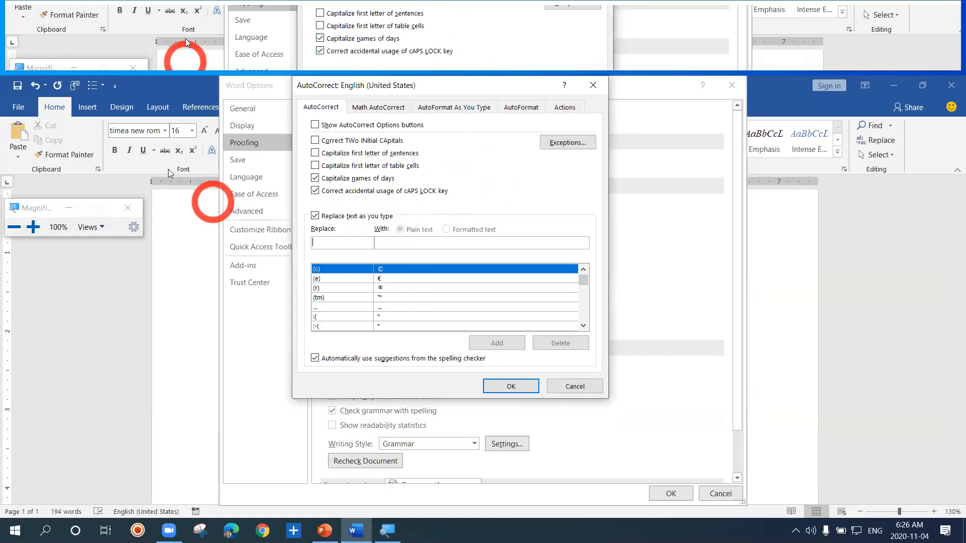
click(104, 229)
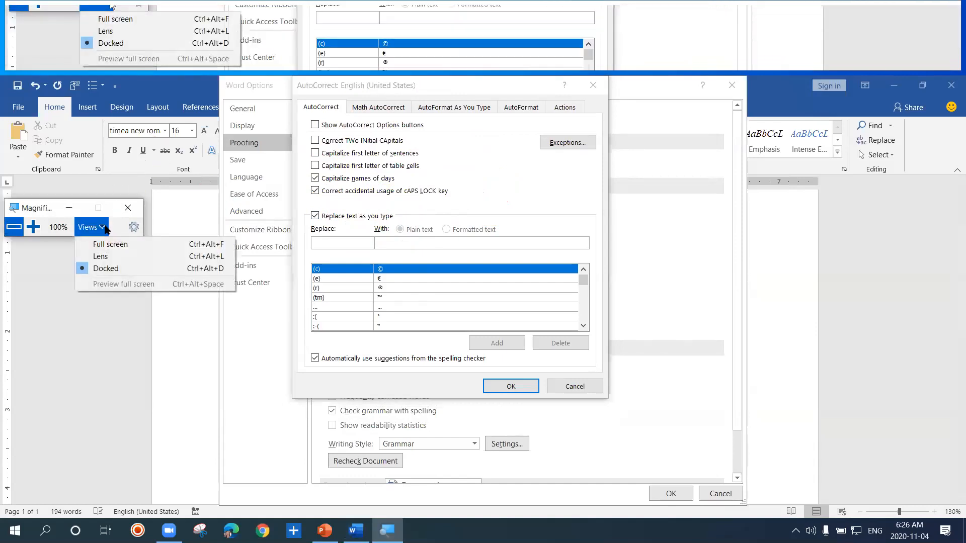
click(89, 251)
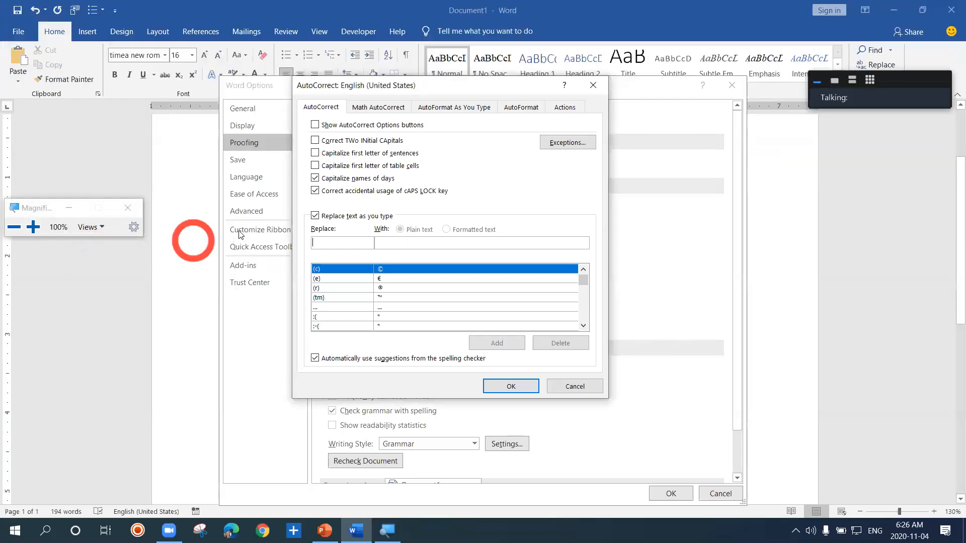
Turn Replace text as you type off and back on, and accept the AutoCorrect and Word Options dialogs
click(315, 216)
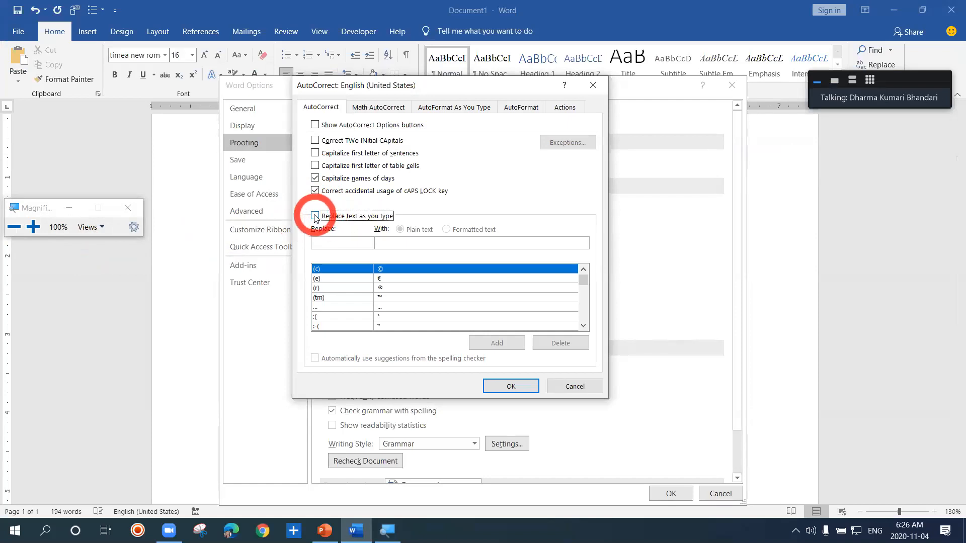
click(316, 217)
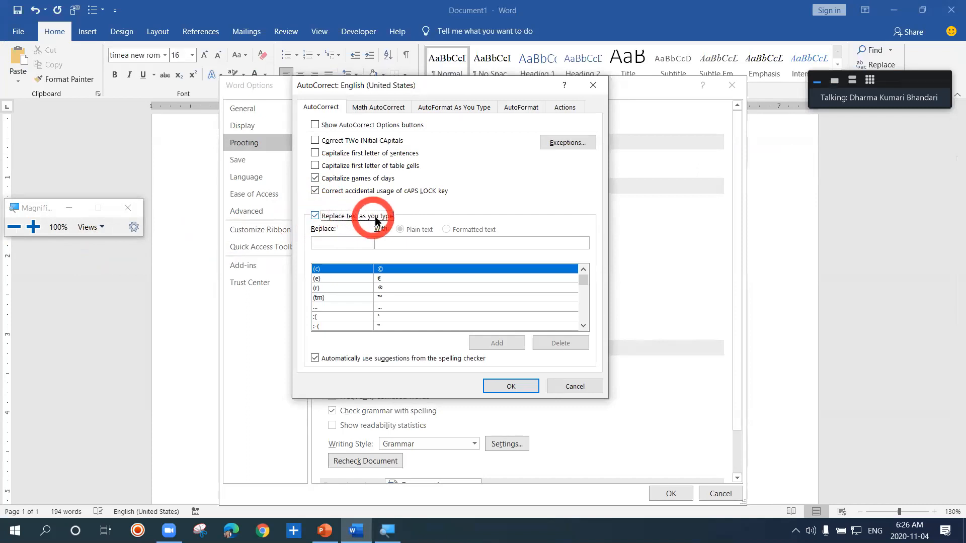
click(512, 386)
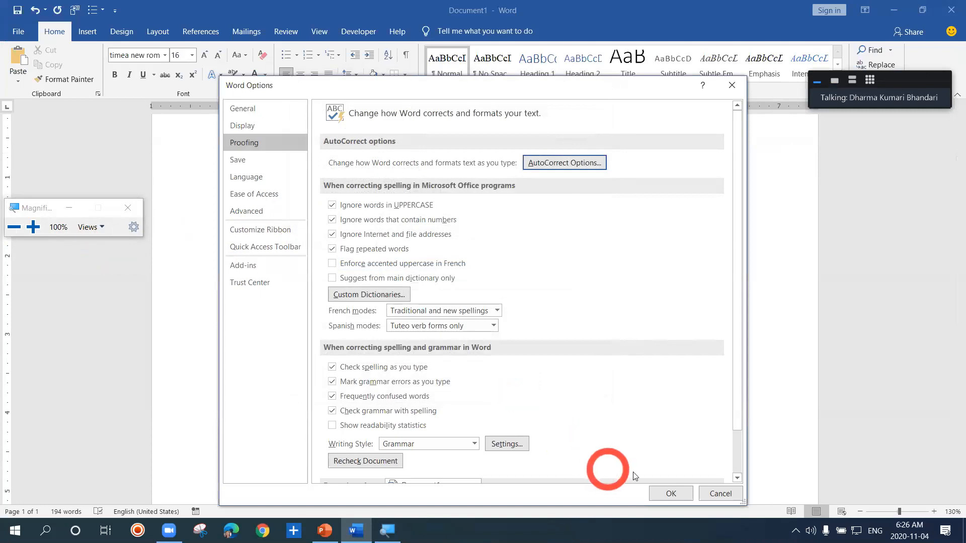
click(673, 493)
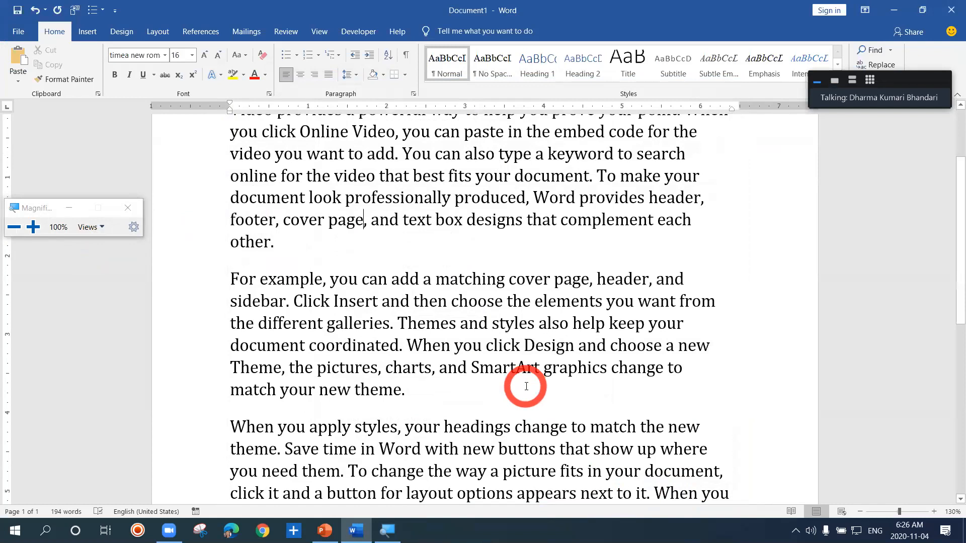
Close the Magnifier and delete all the sample text from the document
click(121, 215)
click(295, 257)
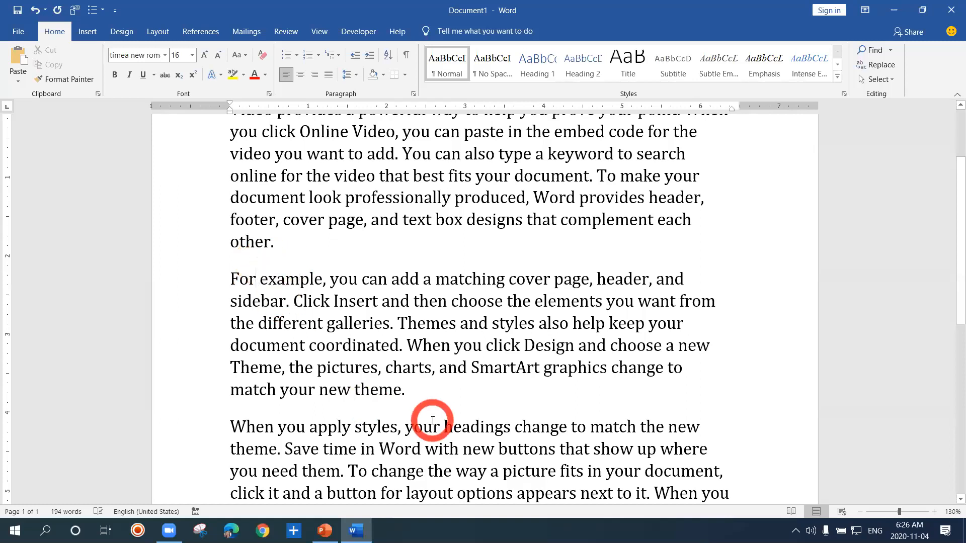
click(416, 396)
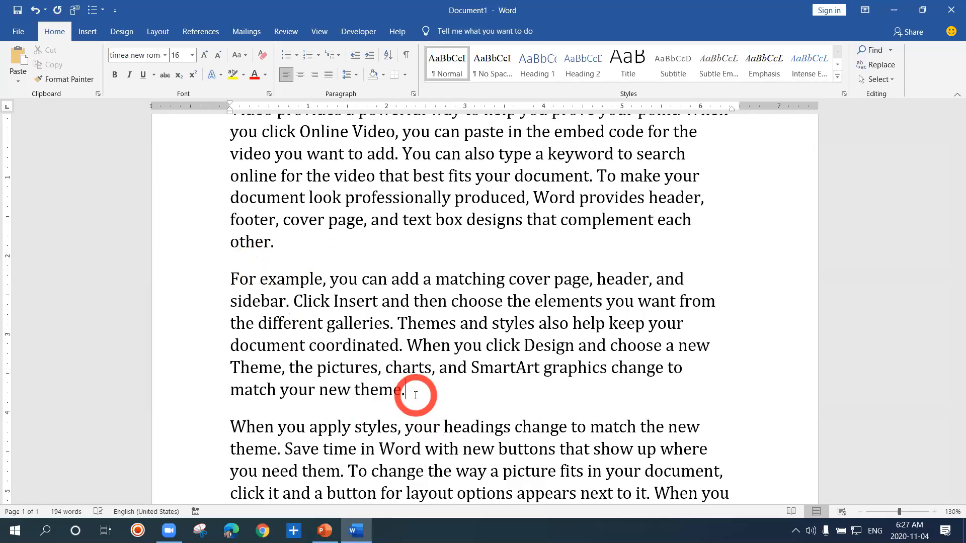
key(ctrl+a)
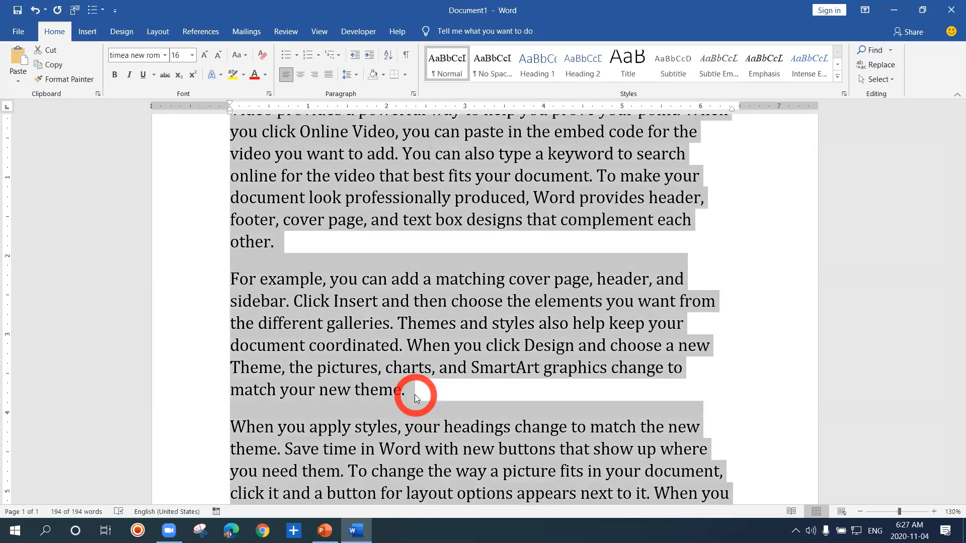
key(Delete)
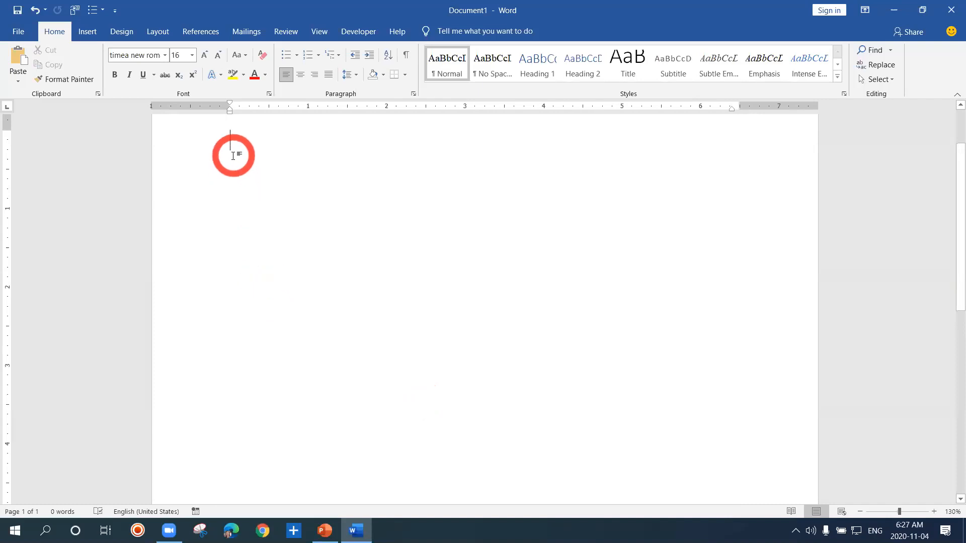
Enter the formula =rand(4,3) and generate four sample paragraphs of three sentences each
text(=)
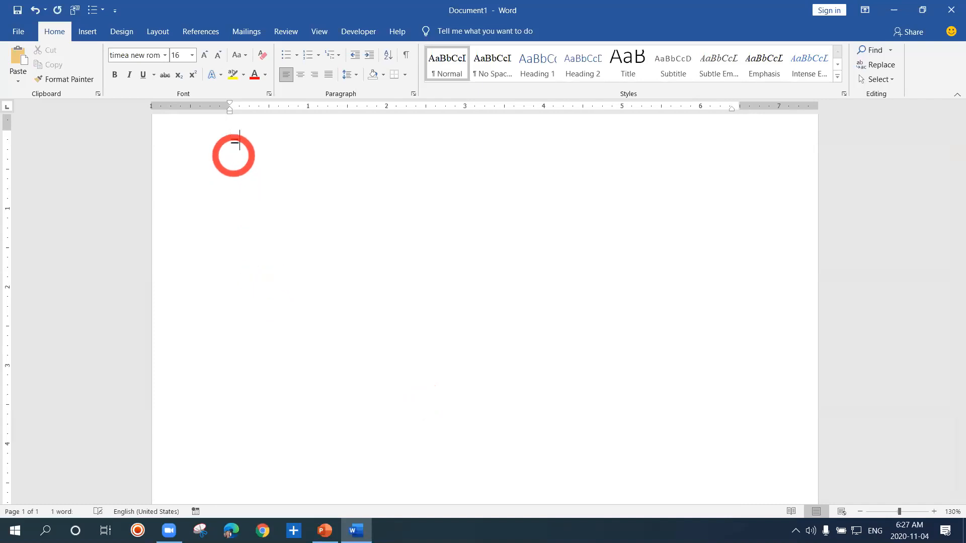
text(rand(4,3))
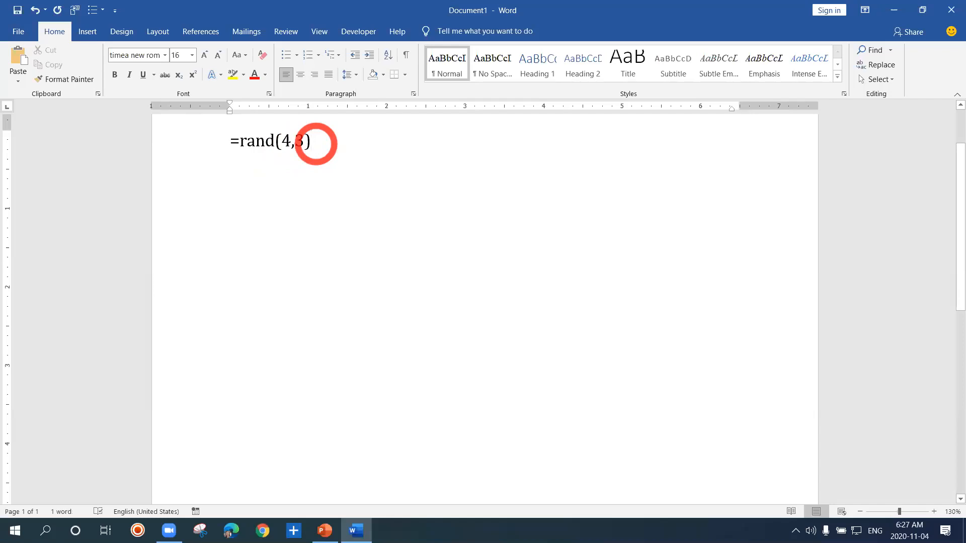
key(Return)
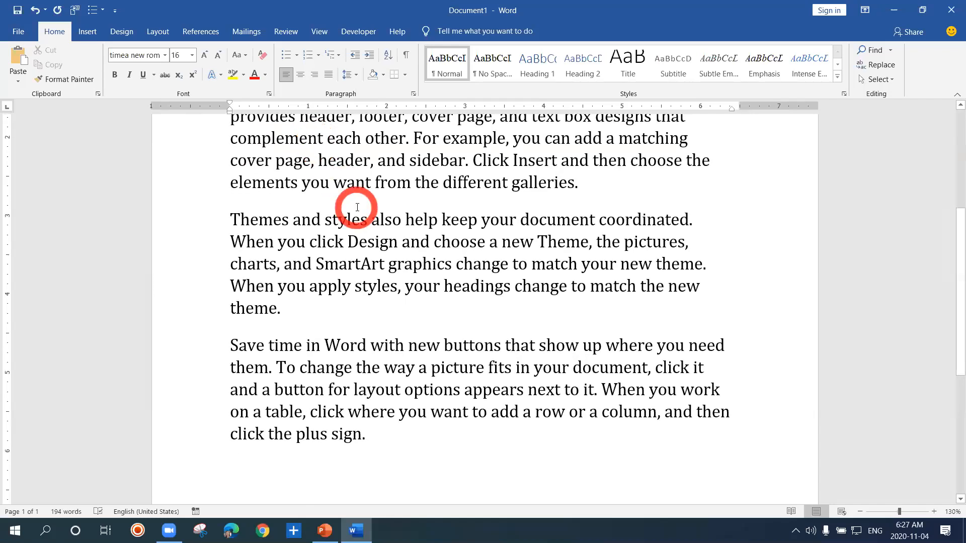
Enlarge the text of the first paragraph to font size 24 and clear the selection
scroll(357, 208, up, 2)
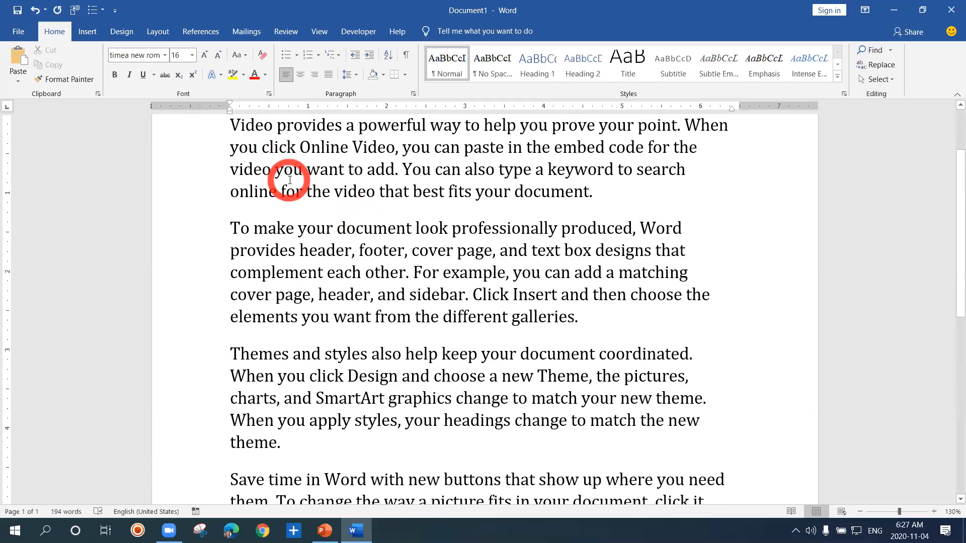
key(Up)
key(Up)
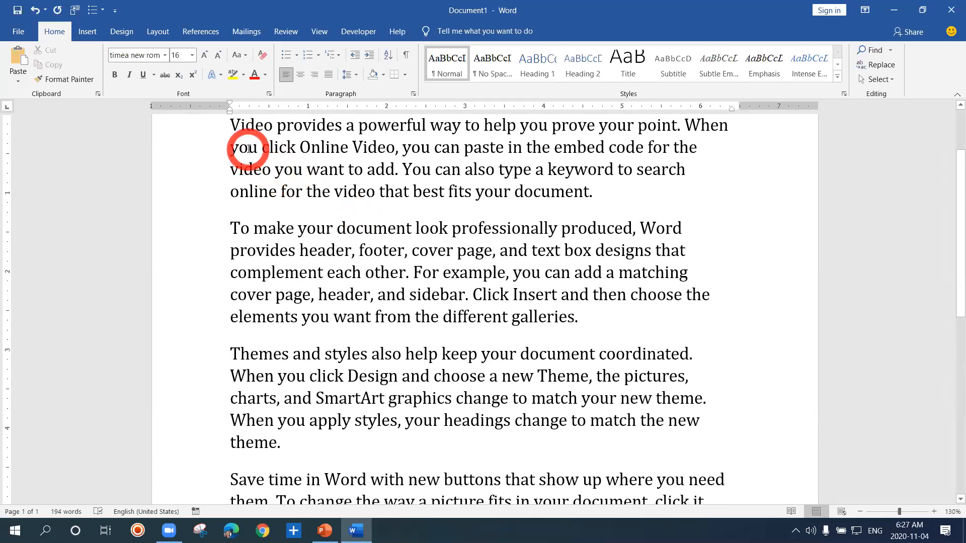
drag(231, 126, 601, 189)
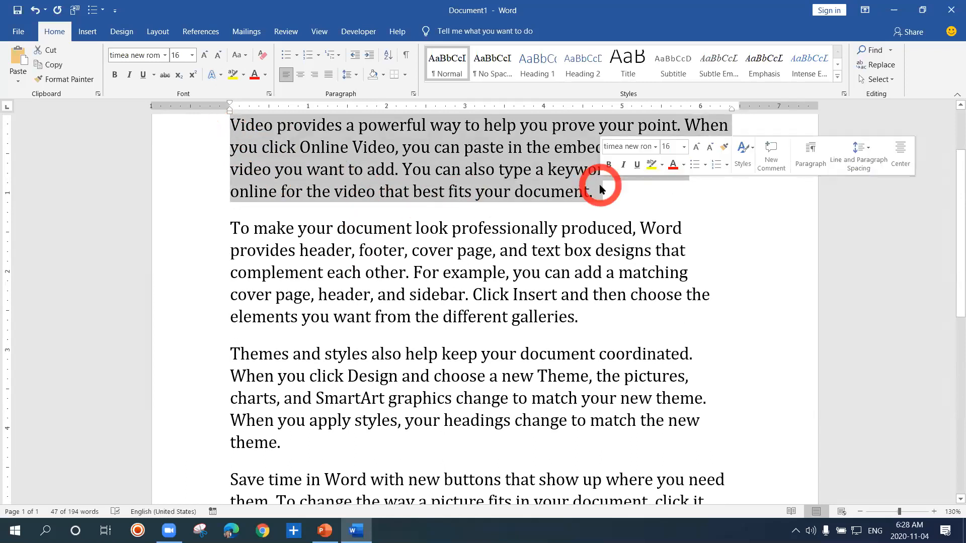
key(ctrl+bracketright)
key(ctrl+bracketright)
key(ctrl+bracketright)
key(ctrl+bracketright)
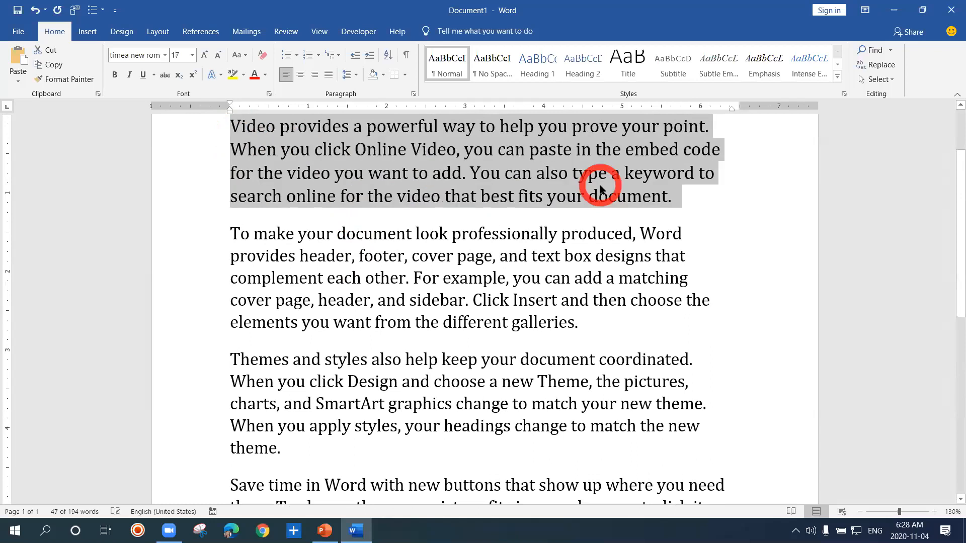
key(ctrl+bracketright)
key(ctrl+bracketright)
key(ctrl+bracketright)
key(ctrl+bracketright)
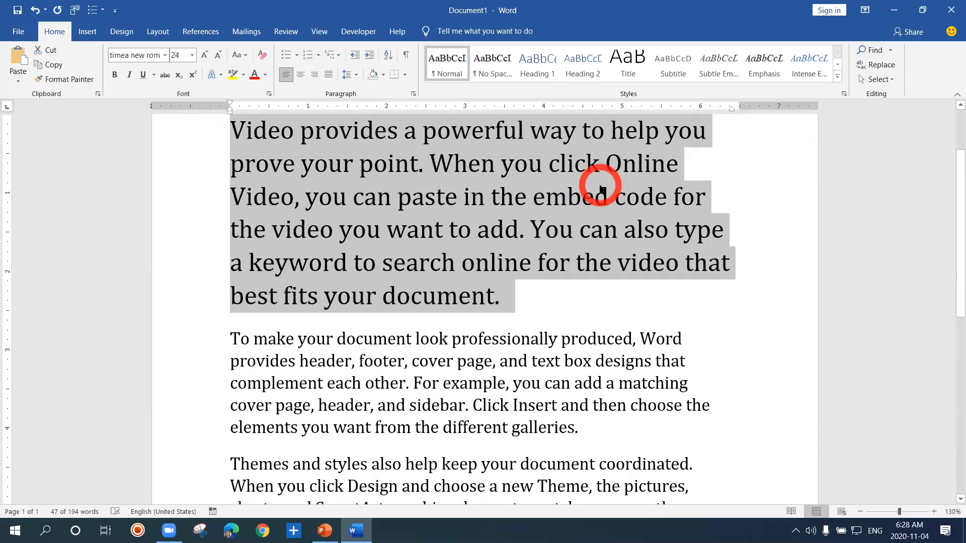
click(422, 231)
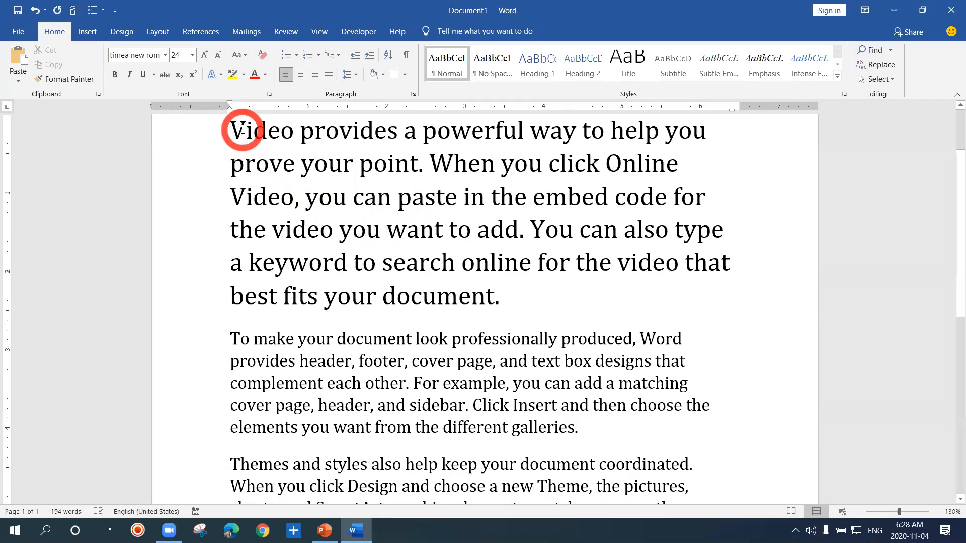
Select only the capital V of the opening word Video, once starting after the letter and again starting before it
drag(242, 130, 235, 128)
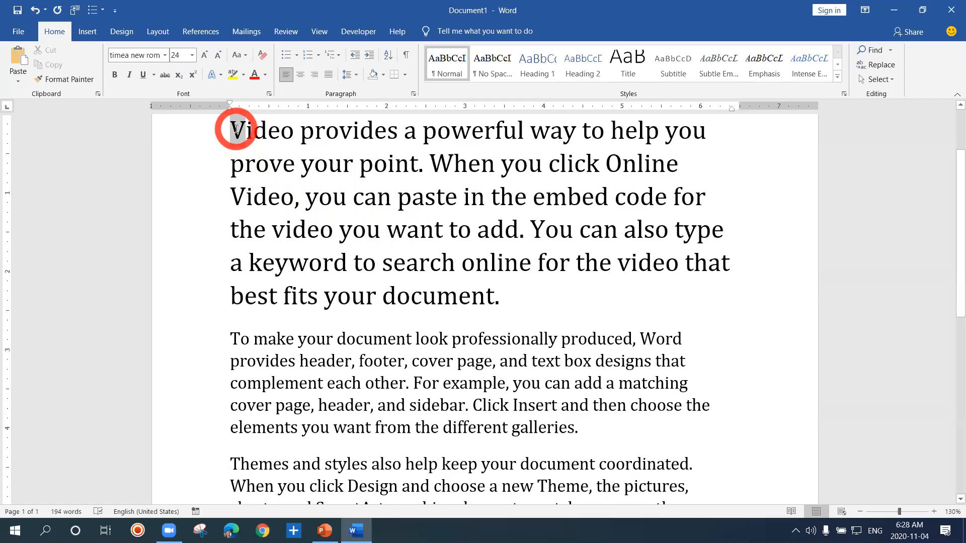
click(236, 131)
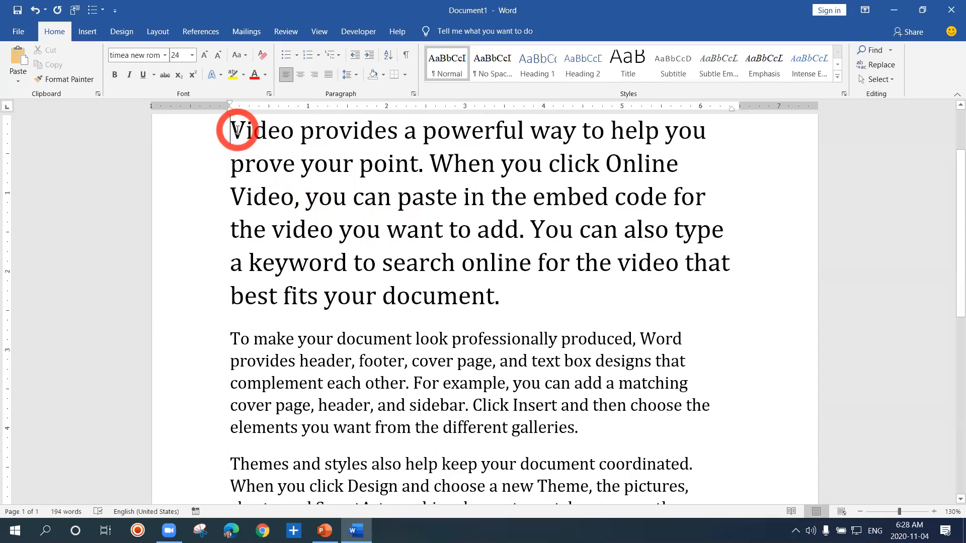
drag(234, 130, 242, 131)
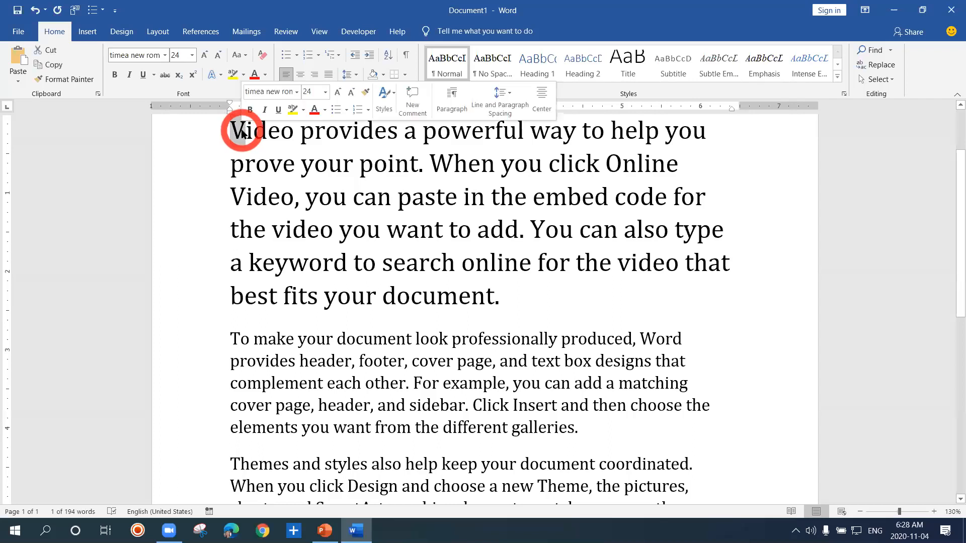
click(231, 130)
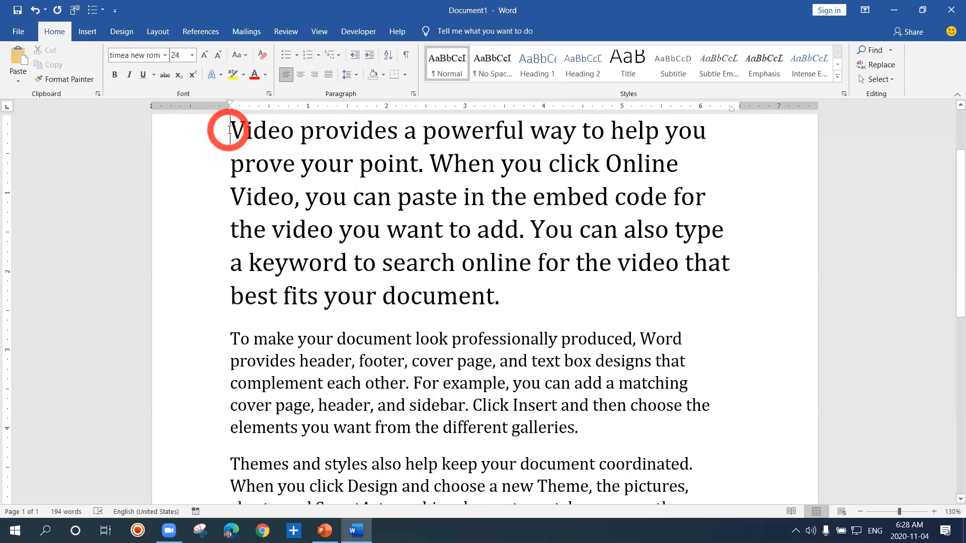
click(216, 262)
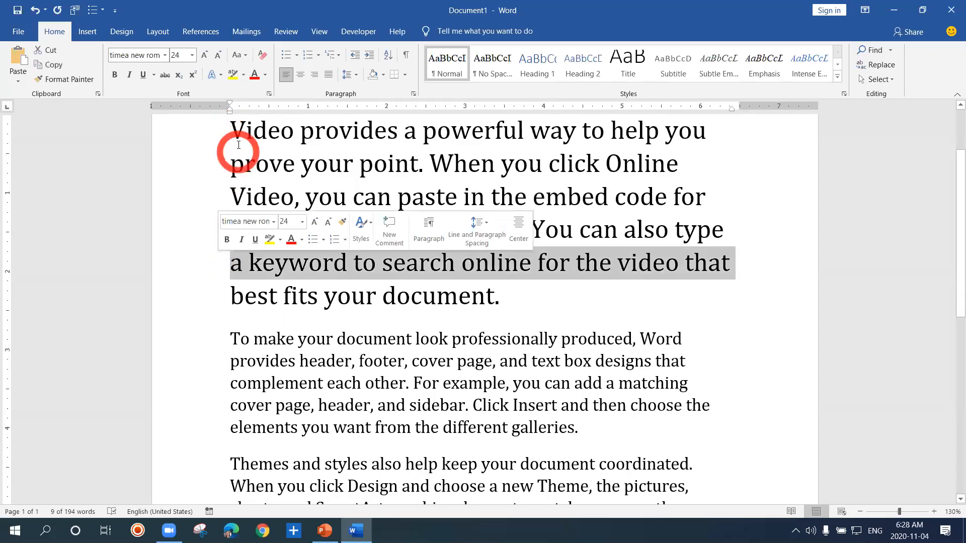
click(233, 132)
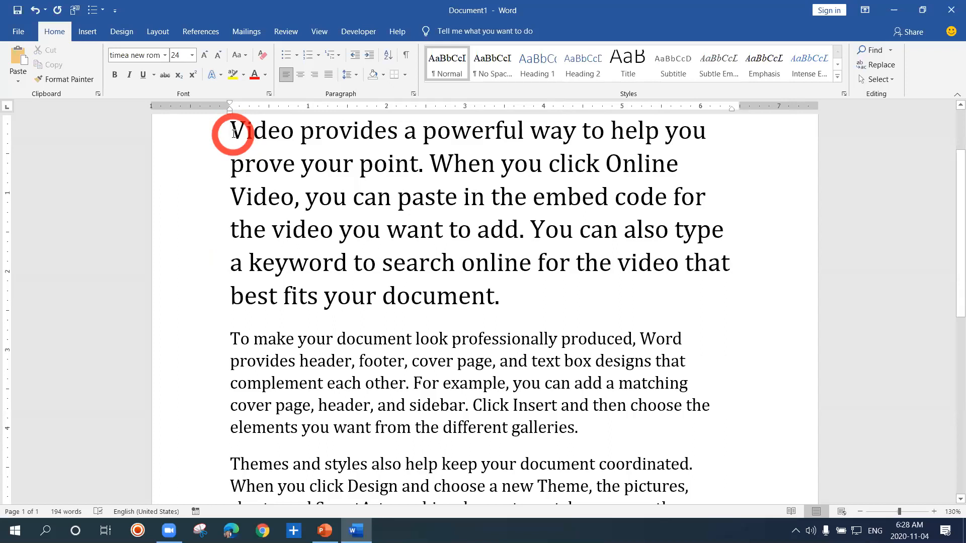
drag(233, 133, 243, 134)
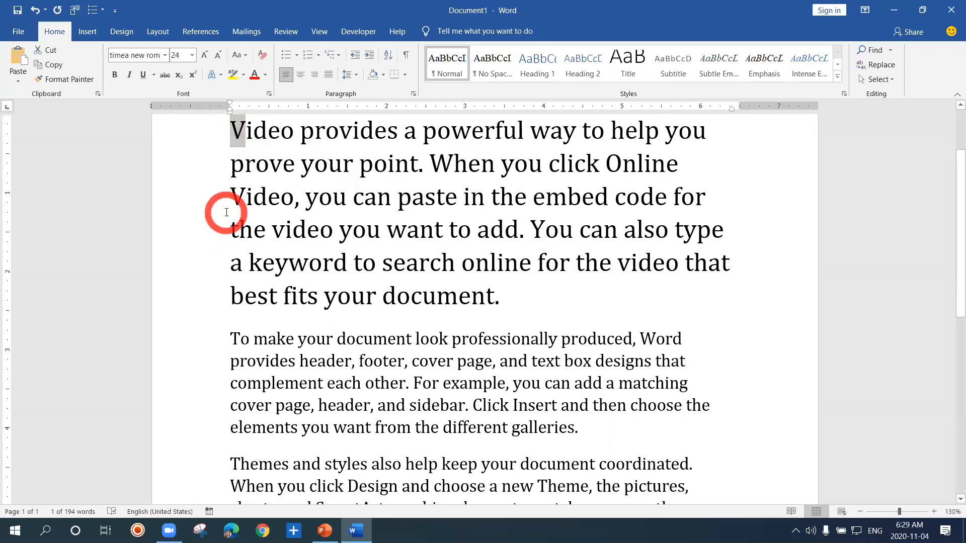
click(45, 529)
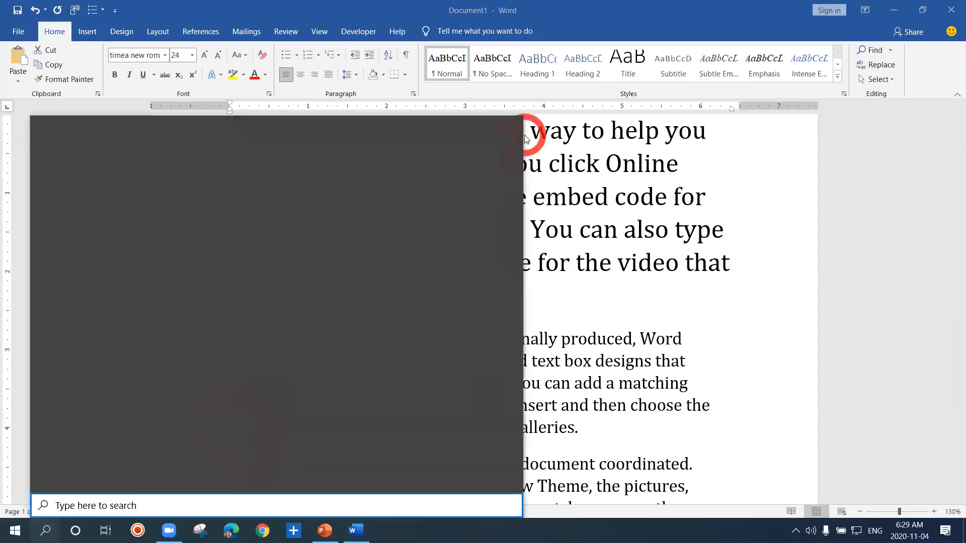
key(Escape)
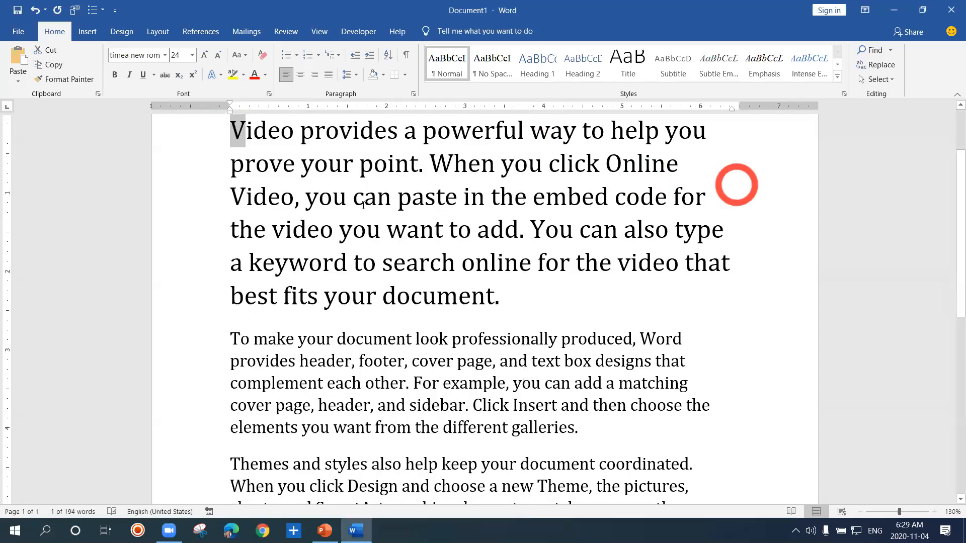
Extend the selection by one character over the V of Video, backwards from after it and forwards from before it
click(283, 143)
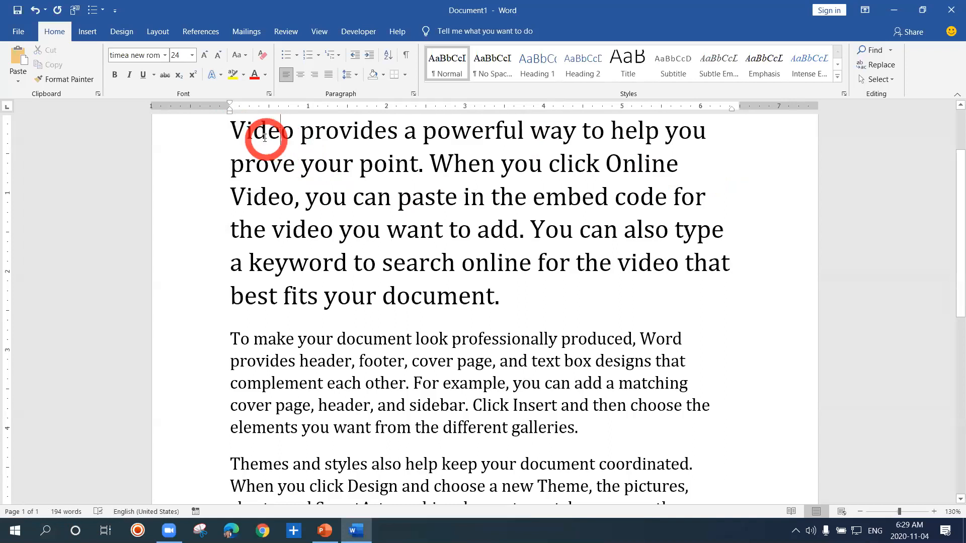
click(247, 135)
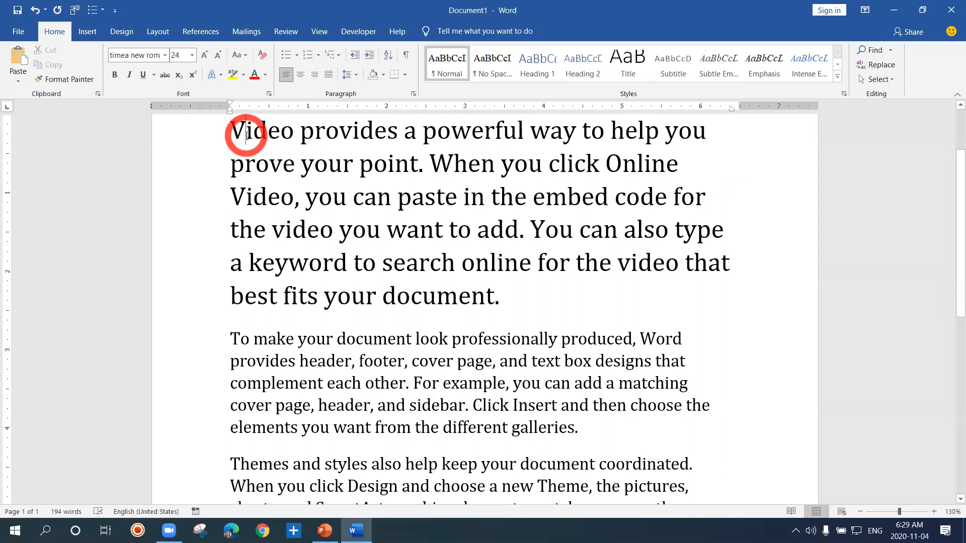
key(shift+Left)
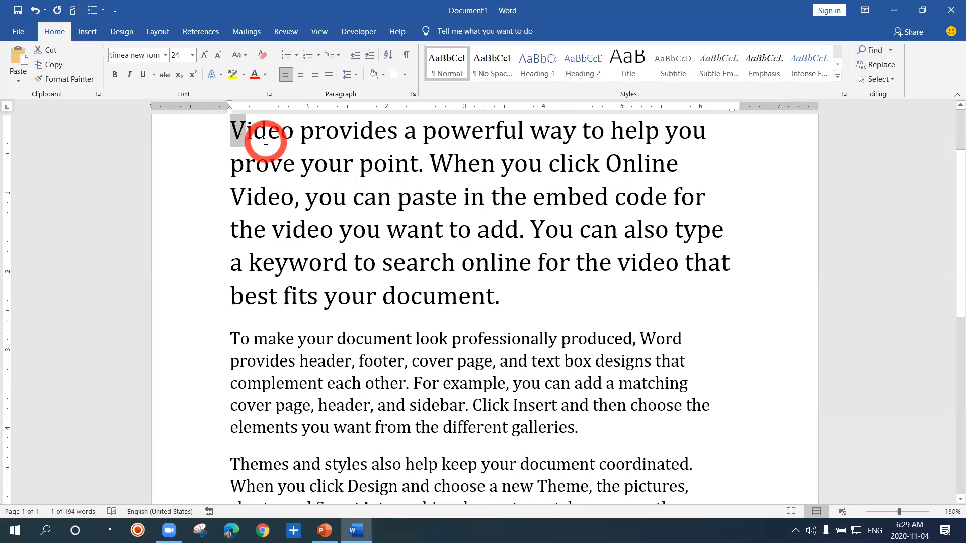
click(265, 140)
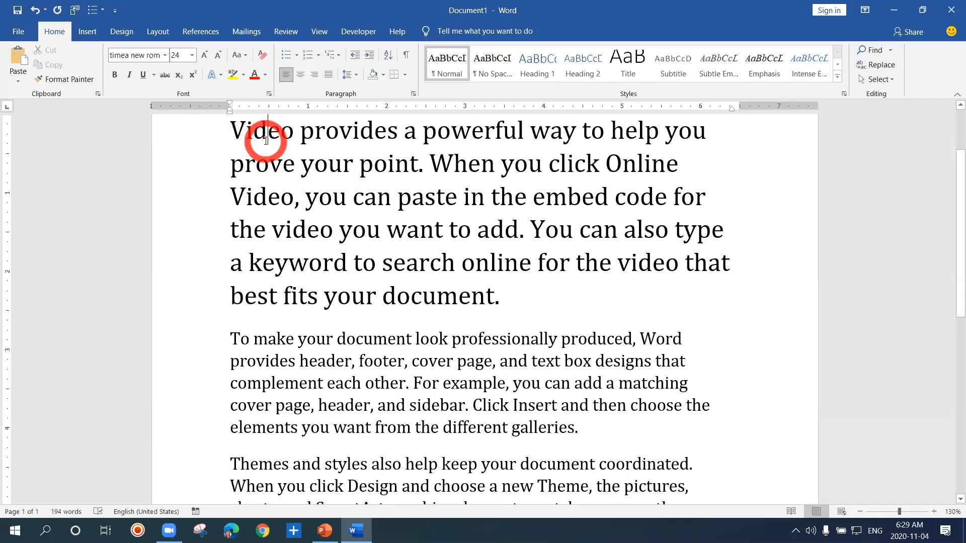
click(241, 133)
key(shift+Left)
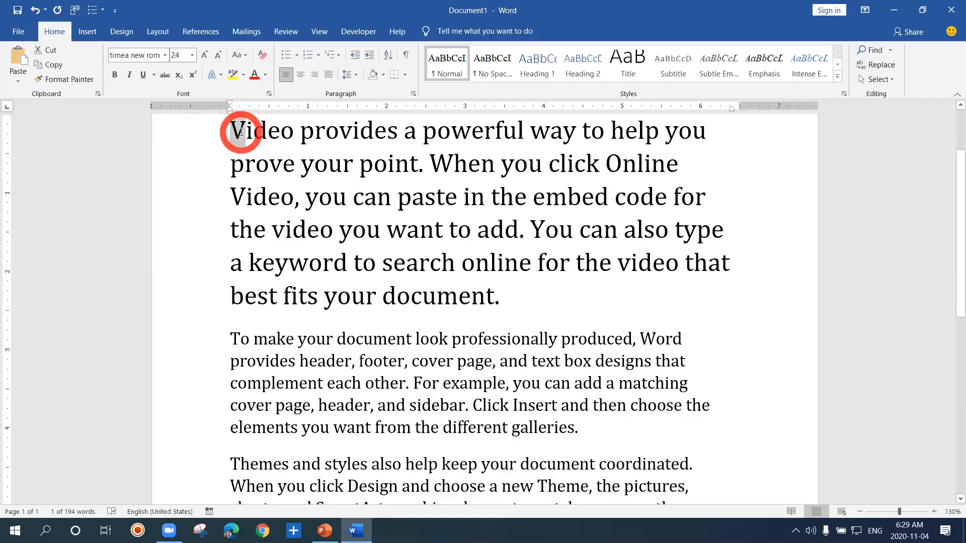
click(241, 132)
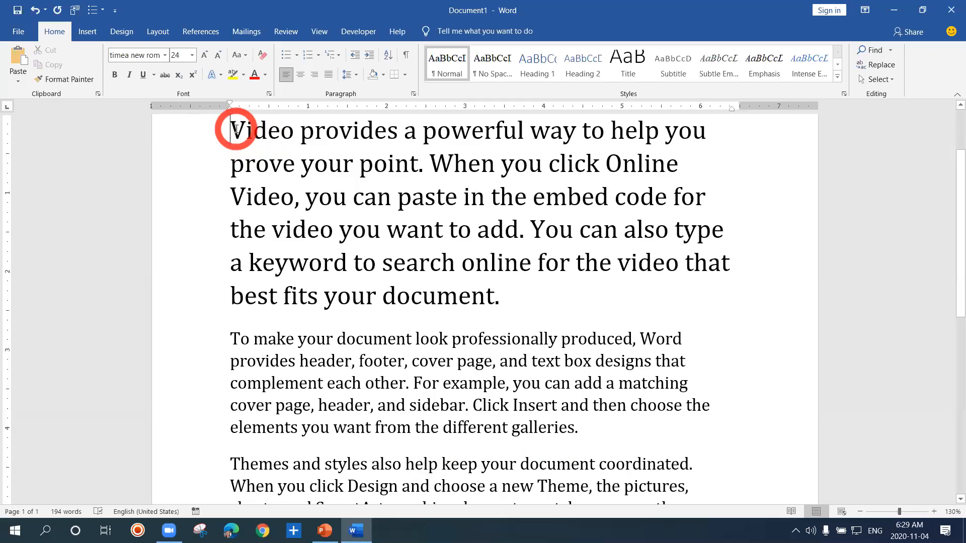
key(shift+Right)
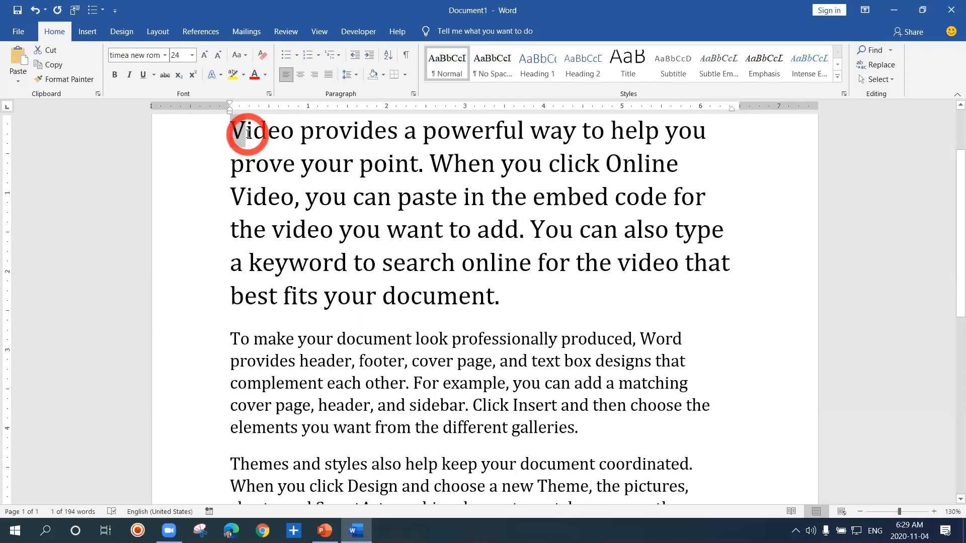
click(248, 133)
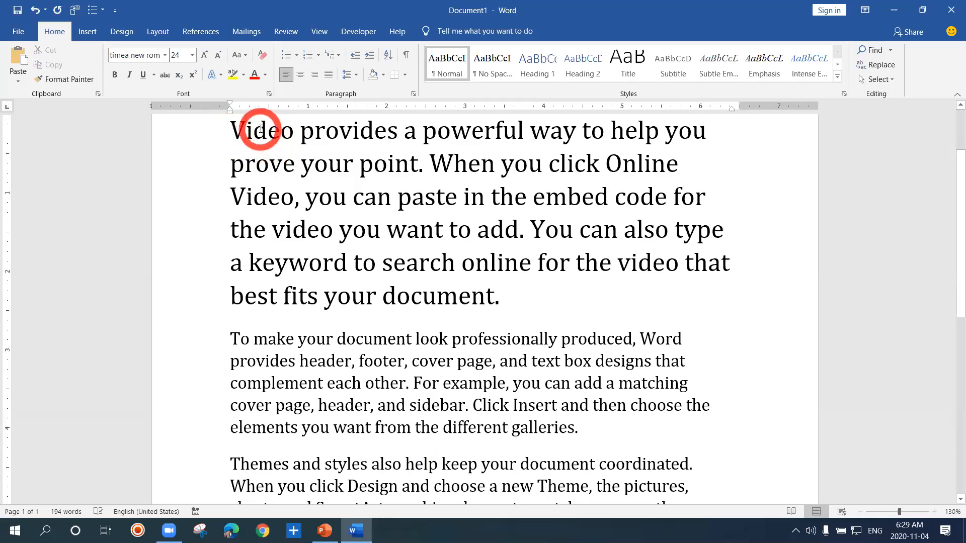
Select the whole opening word Video and clear the selection
click(260, 130)
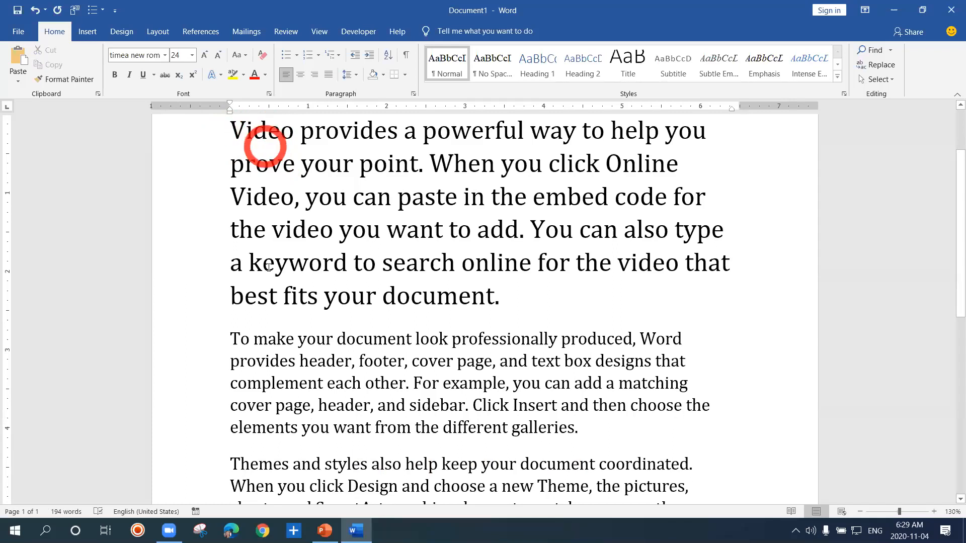
double_click(262, 133)
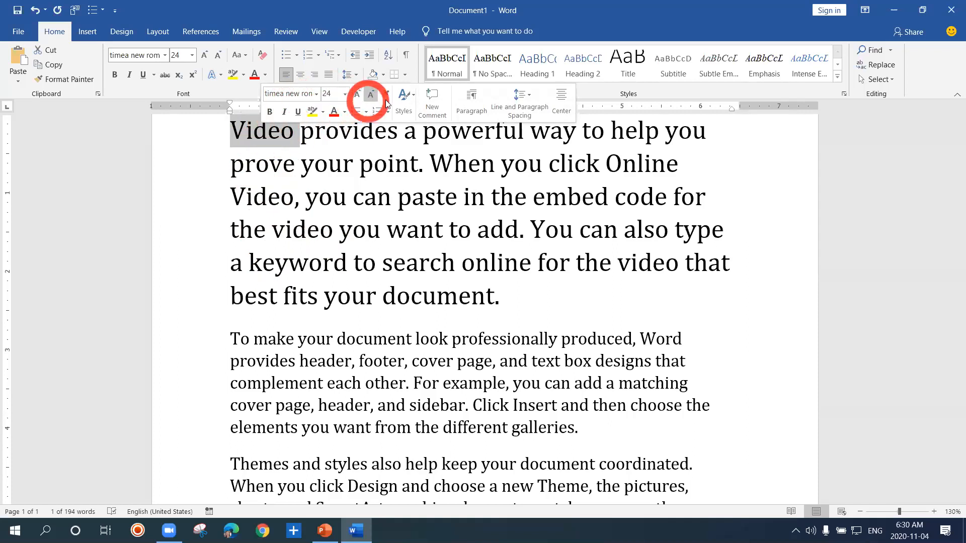
click(296, 137)
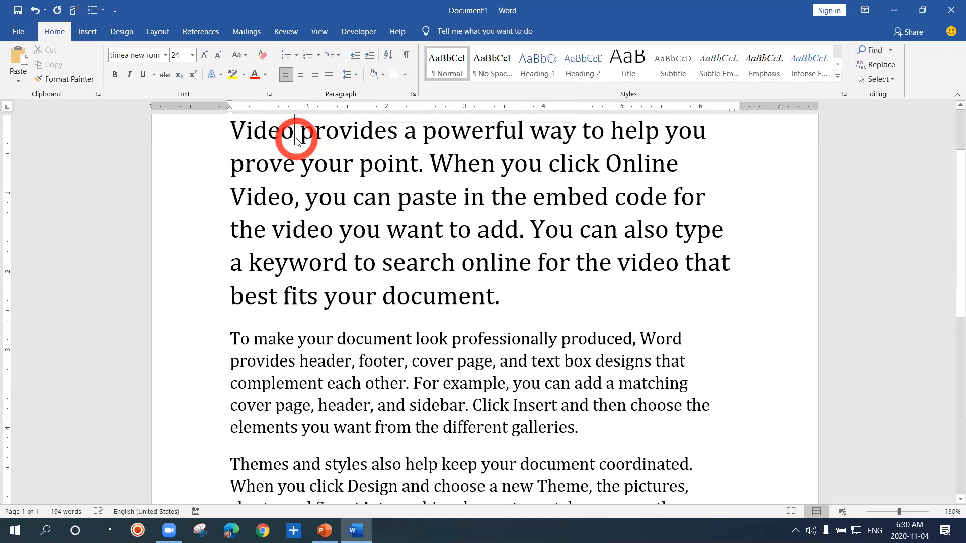
Select from the word Video to different points in the text, ending with the entire first paragraph
shift+click(264, 132)
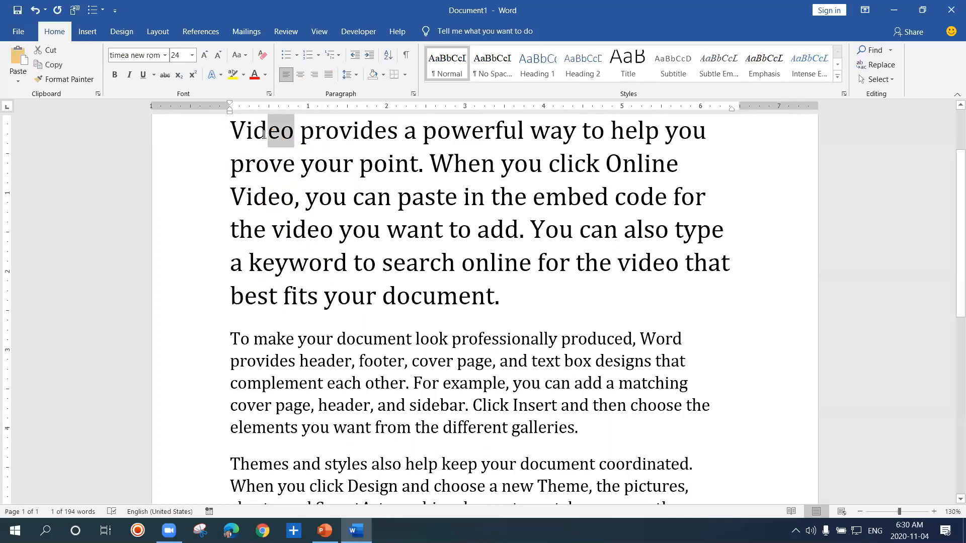
shift+click(266, 165)
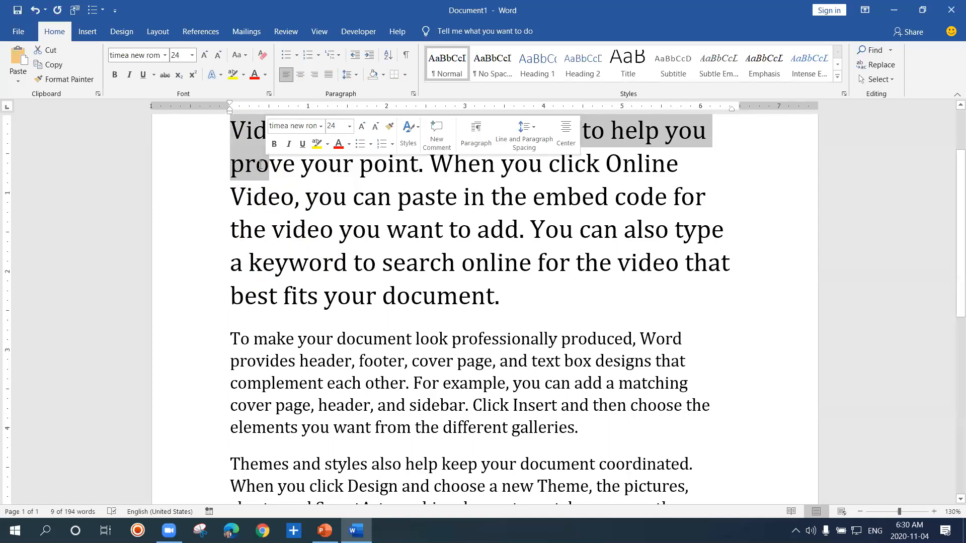
shift+click(194, 173)
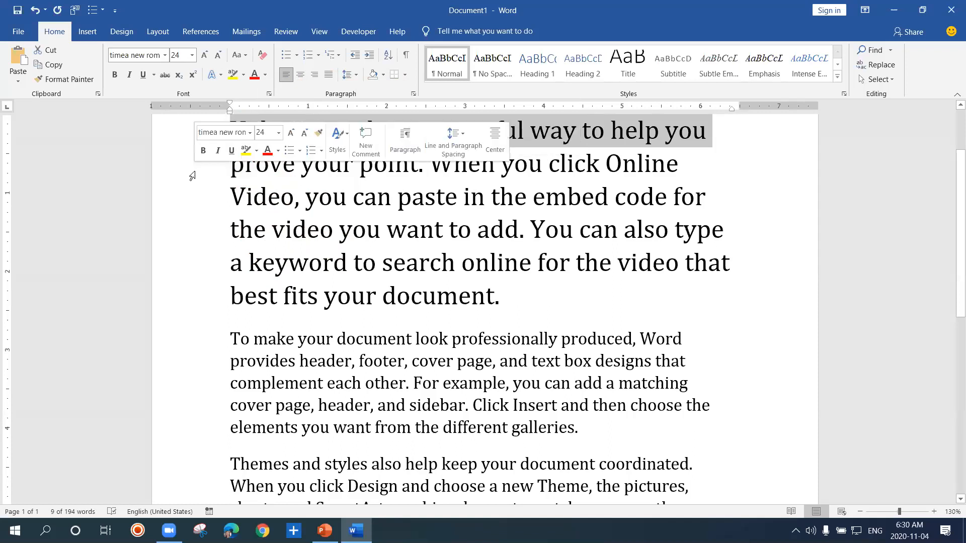
shift+click(381, 228)
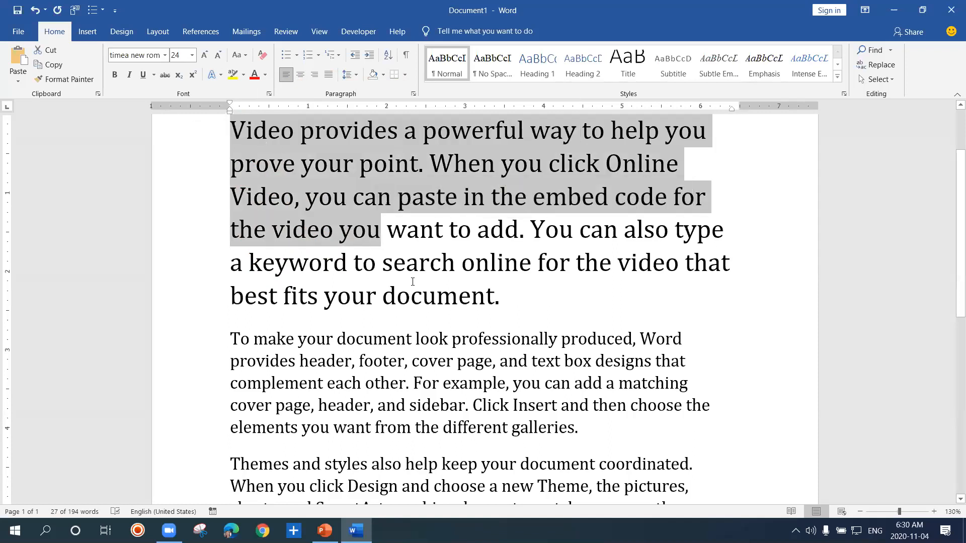
shift+click(559, 313)
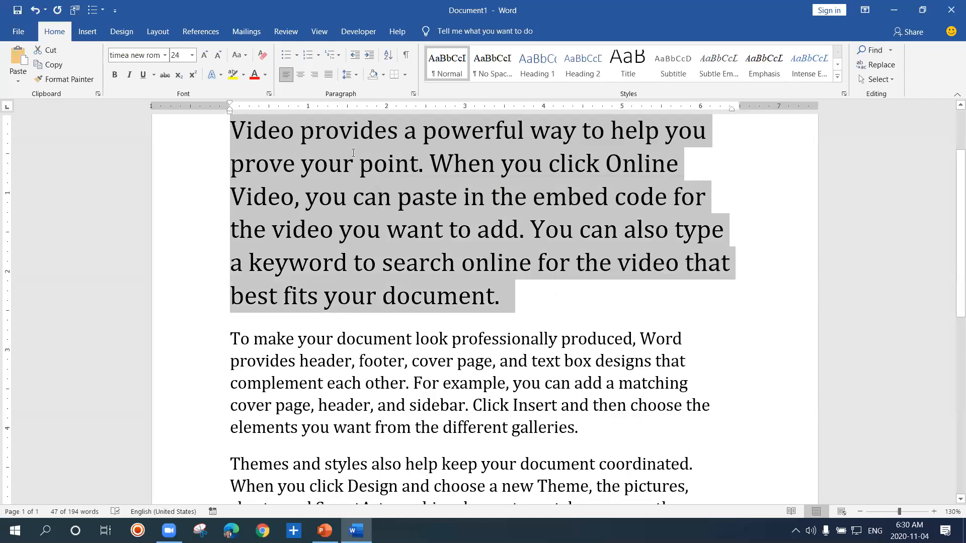
Vary the selection's extent from the first line into the second paragraph, ending with the opening paragraph's first three lines
click(208, 134)
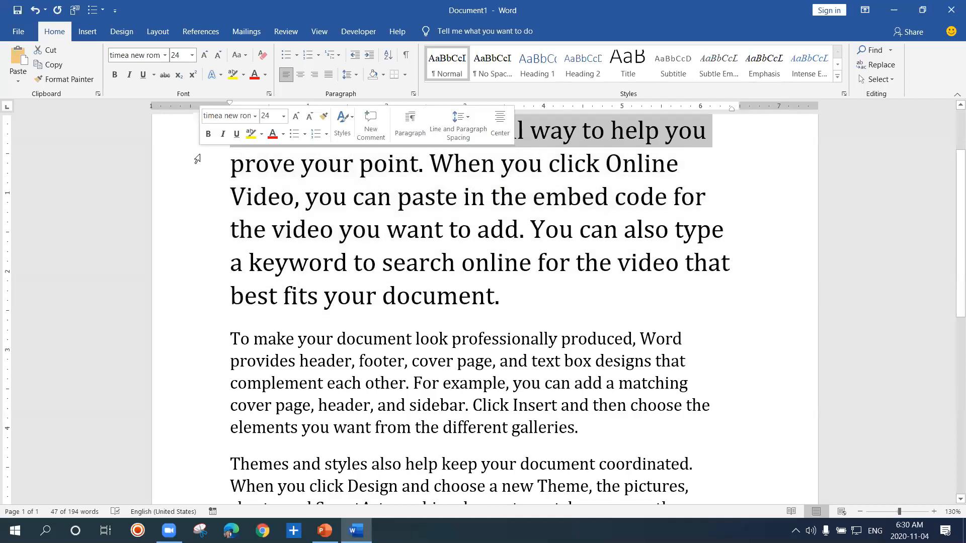
shift+click(760, 208)
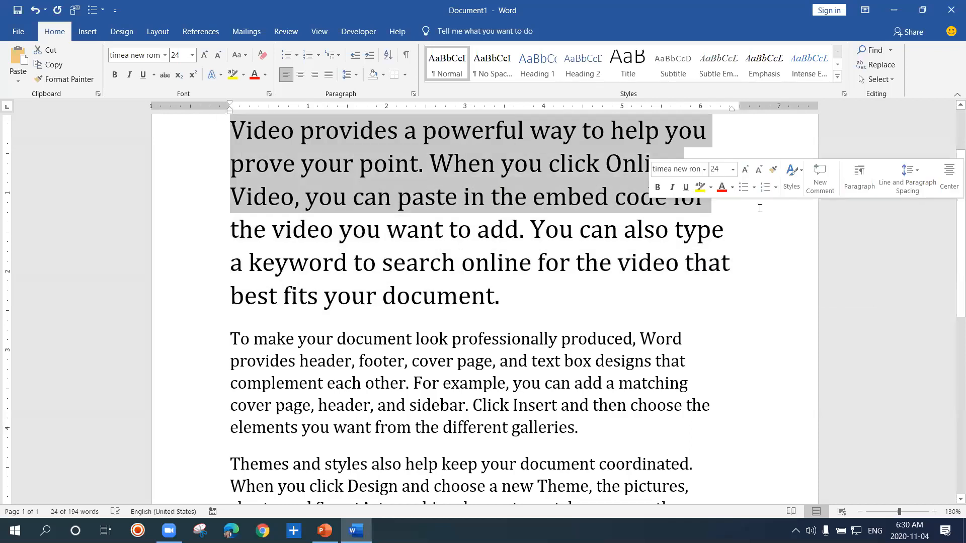
shift+click(710, 338)
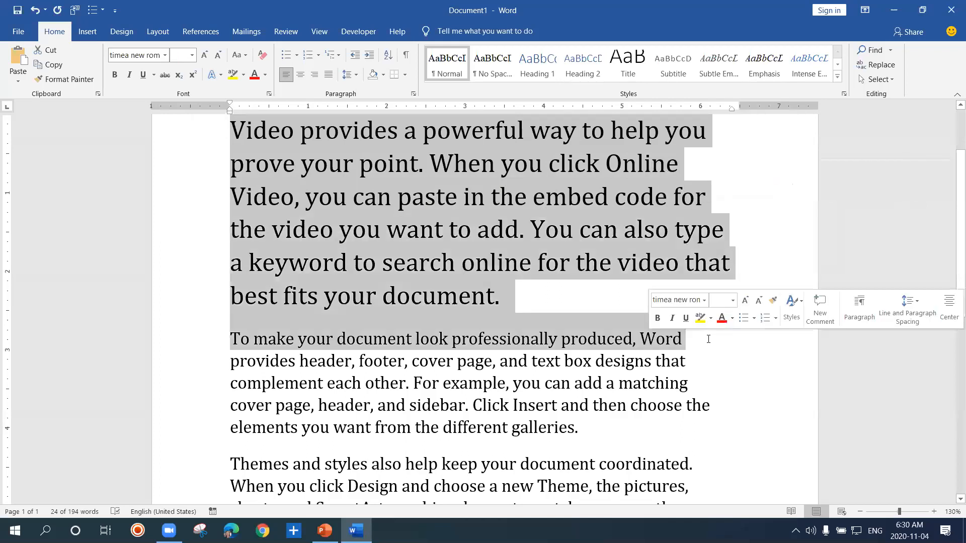
shift+click(788, 185)
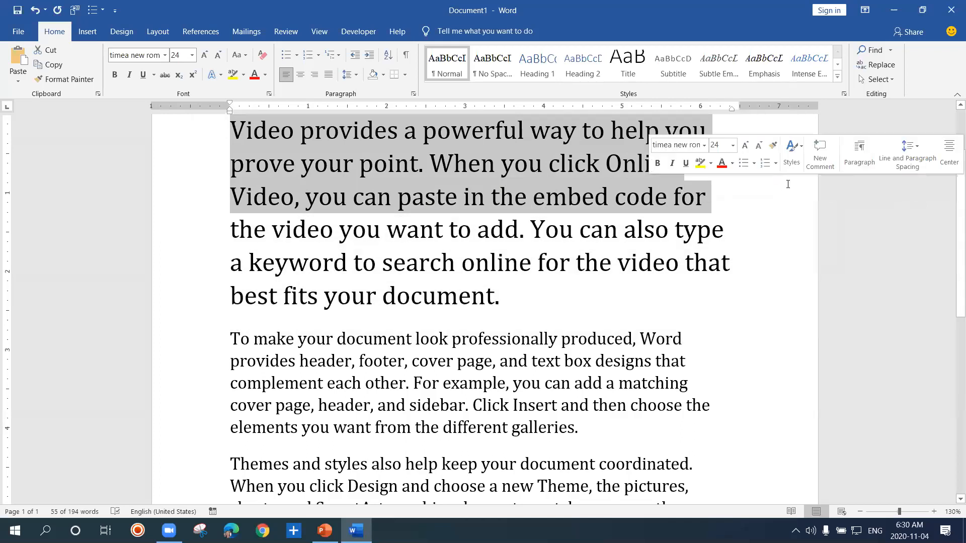
Reduce the selection to the letters Vid of the opening word, and select the whole word provides at once
shift+click(261, 132)
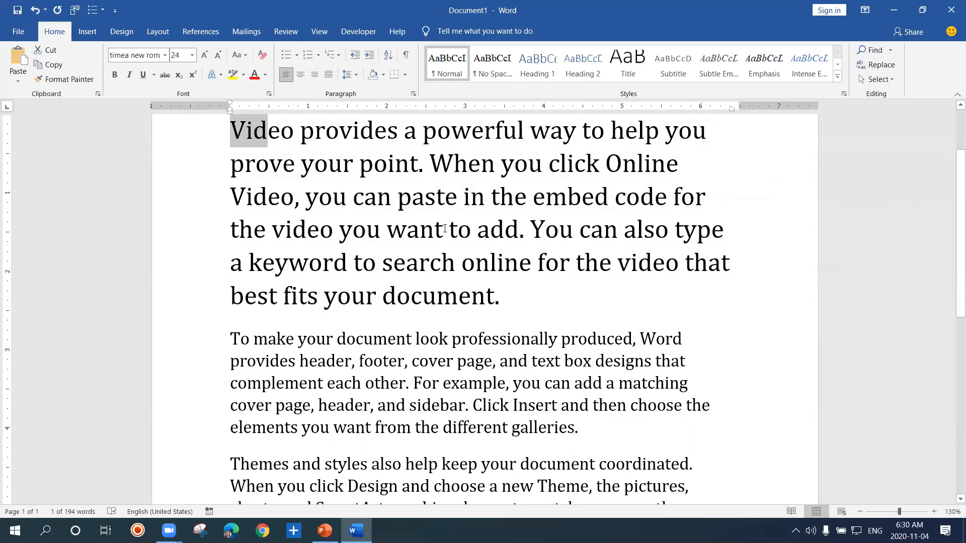
click(352, 132)
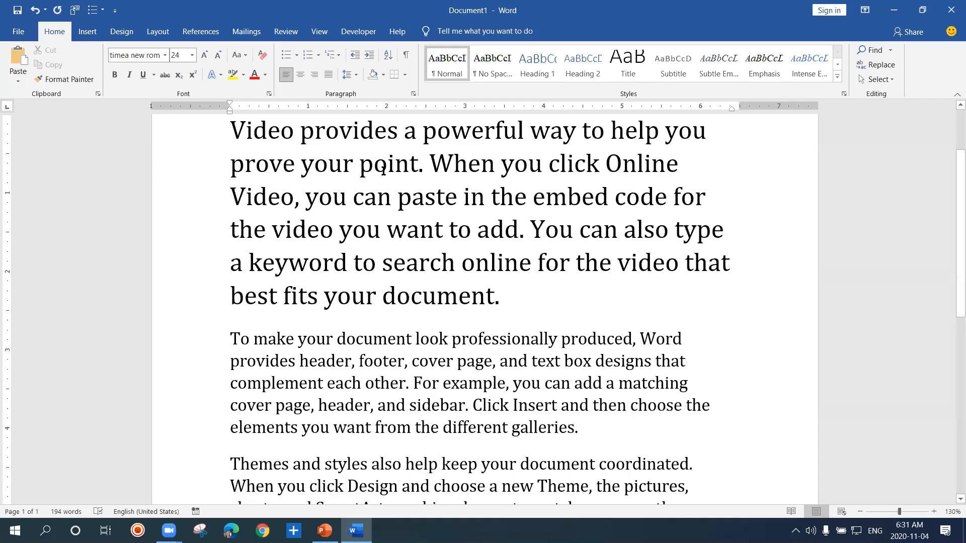
double_click(350, 132)
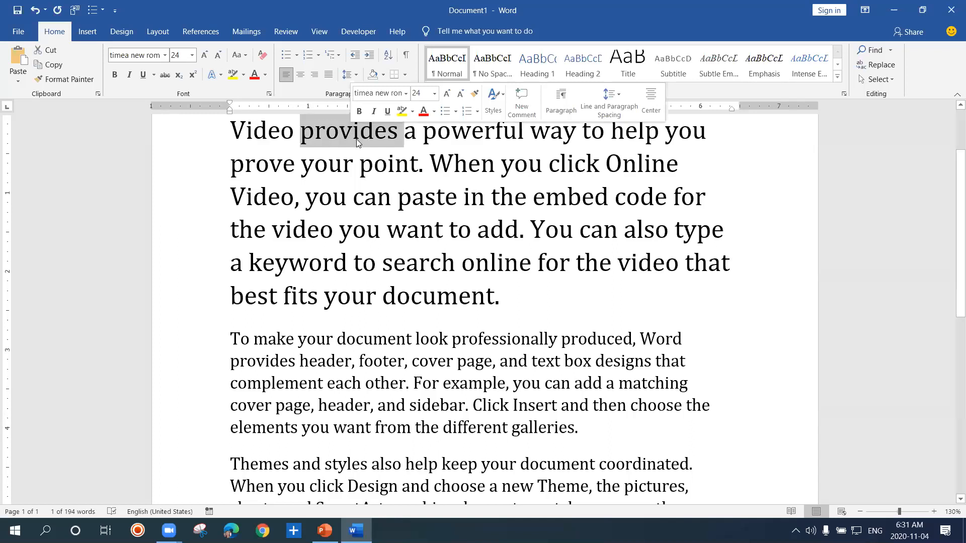
click(361, 150)
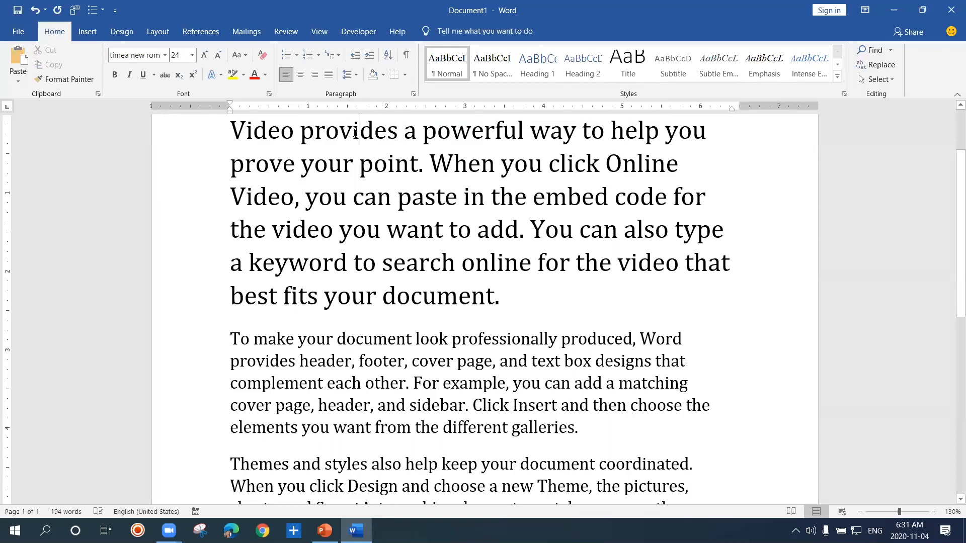
double_click(354, 134)
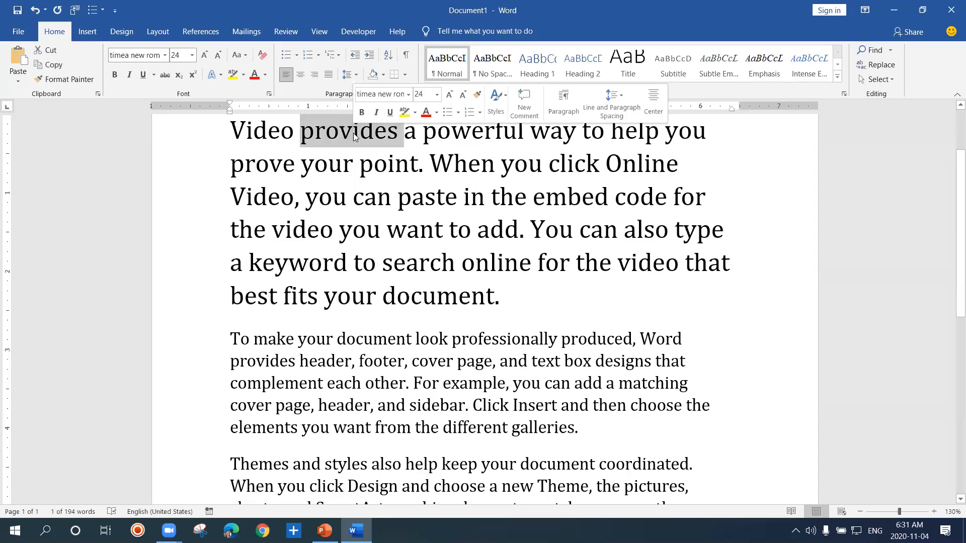
Clear the selection and select the word provides again from its first letter to its last, without the trailing space
click(310, 136)
click(302, 134)
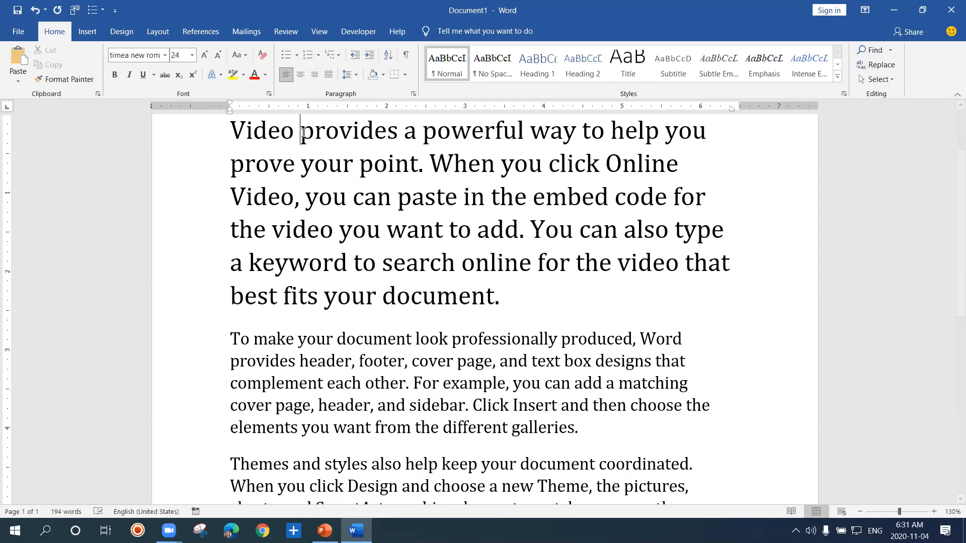
drag(304, 133, 393, 136)
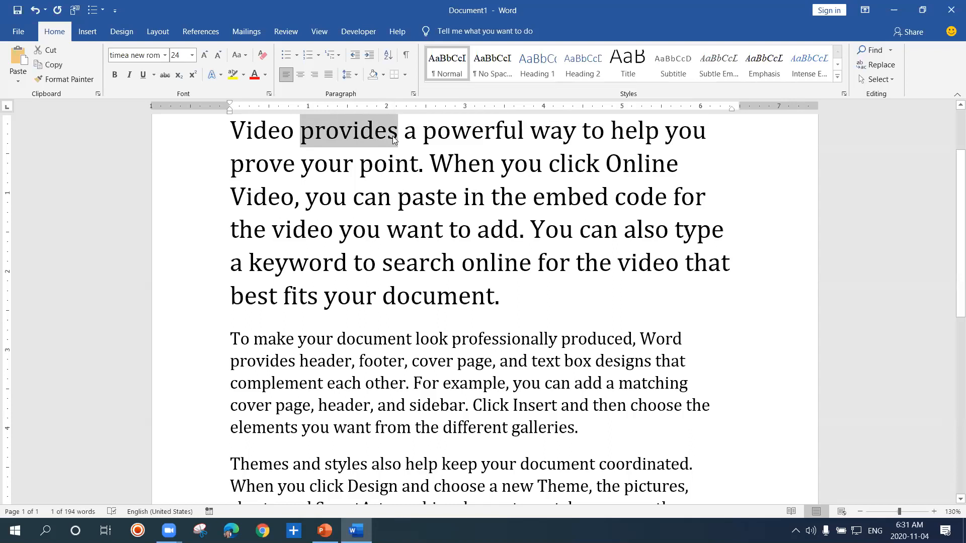
Extend the selection forwards character by character from before provides up to the words you can in the third line
click(393, 135)
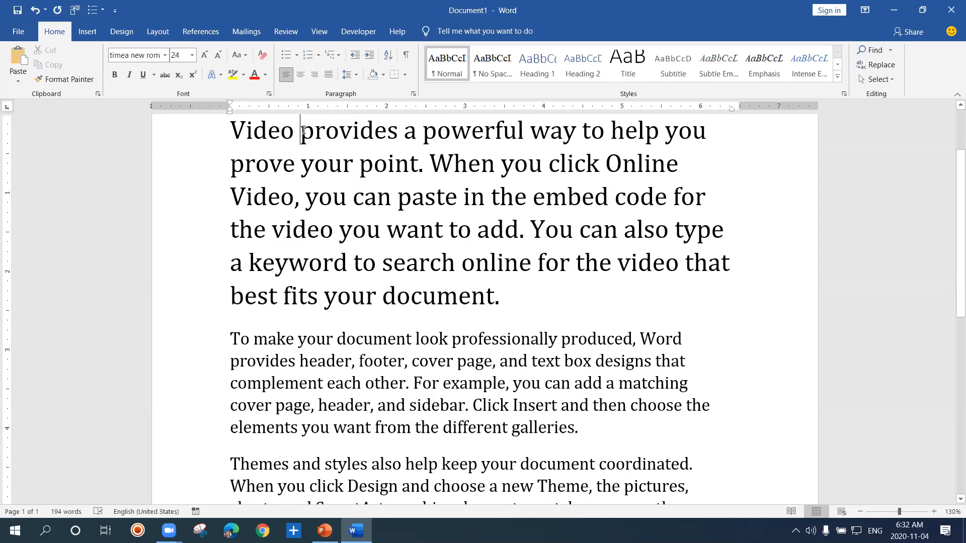
key(shift)
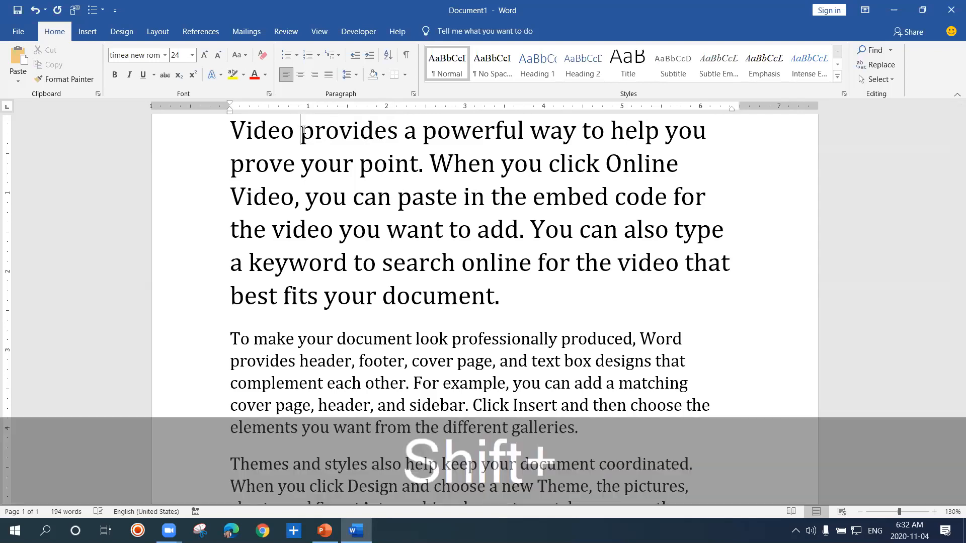
key(shift+Right)
key(shift+Right)
key(shift+Right)
key(shift+Right)
key(shift+Right)
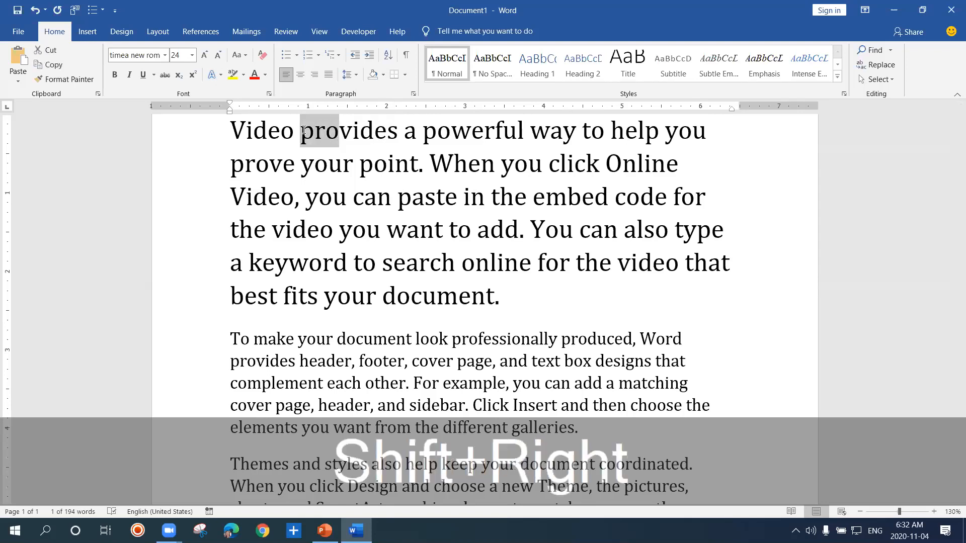
key(shift+Right)
key(shift+Right)
key(shift+Right)
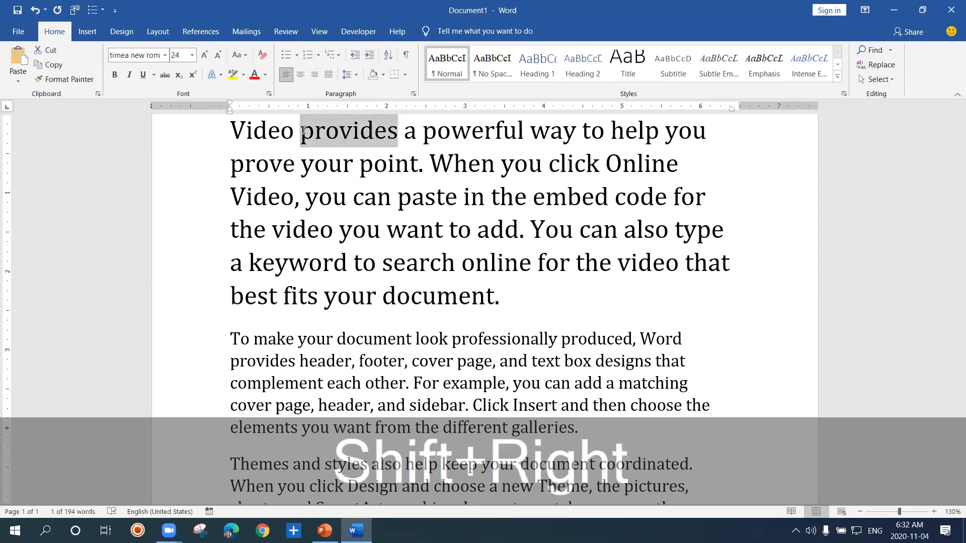
key(shift+Right)
key(shift+Right)
key(shift+Right)
key(shift+Right)
key(shift+Right)
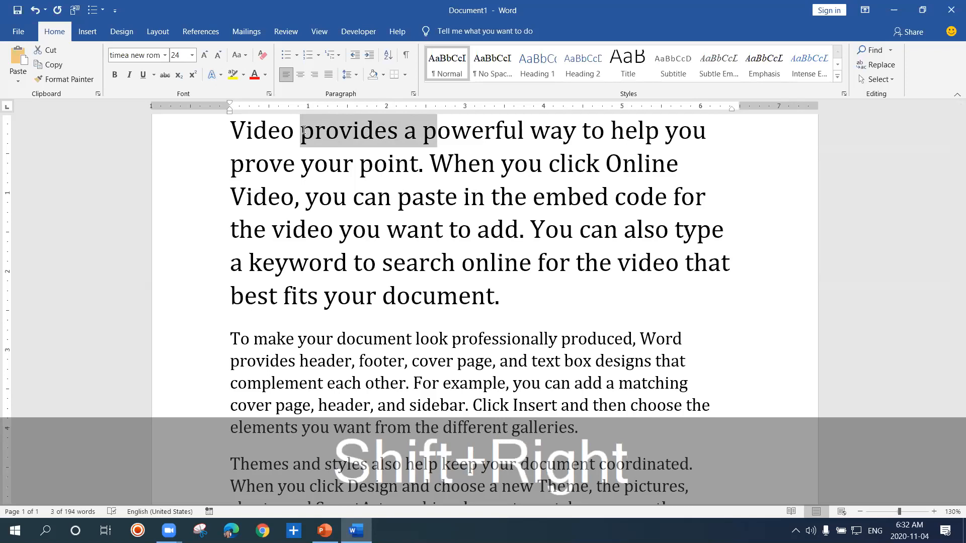
key(shift+Right)
key(shift+Right)
key(shift+Right)
key(shift+Right)
key(shift+Right)
key(shift+Right)
key(shift+Right)
key(shift+Right)
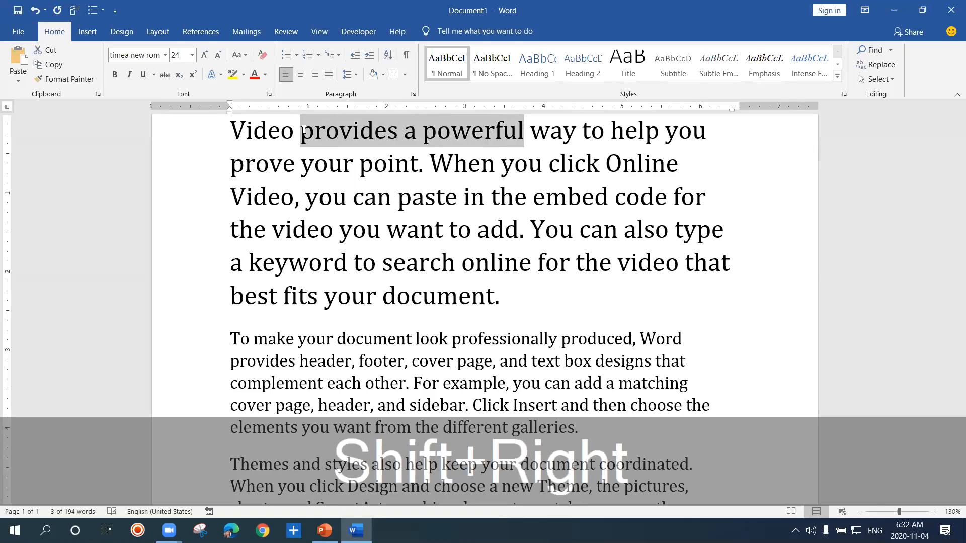
key(shift+Right)
key(shift+Right)
key(shift+Right)
key(shift+Right)
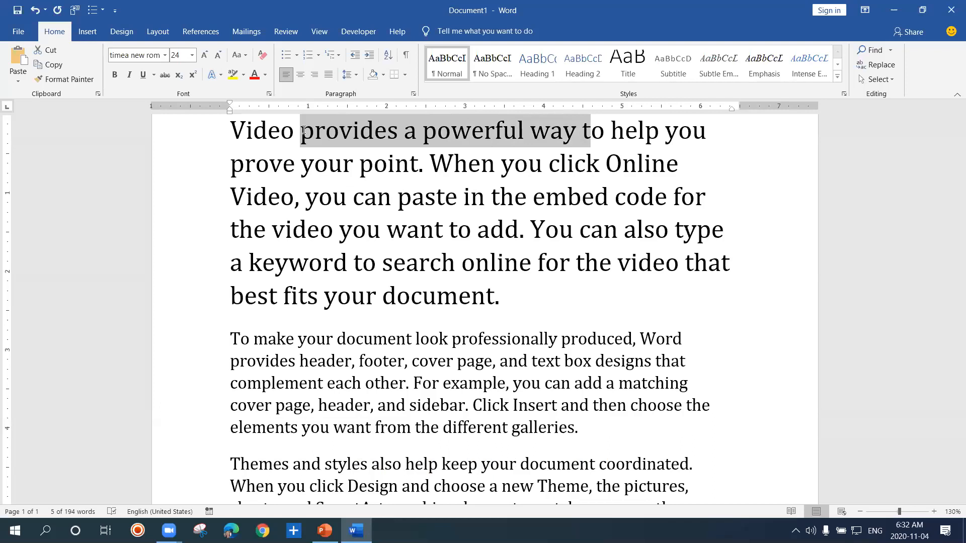
key(shift+Right)
key(shift+Right)
key(shift+Right)
key(shift+Right)
key(shift+Right)
key(shift+Right)
key(shift+Right)
key(shift+Right)
key(shift+Right)
key(shift+Right)
key(shift+Right)
key(shift+Right)
key(shift+Right)
key(shift+Right)
key(shift+Right)
key(shift+Right)
key(shift+Right)
key(shift+Right)
key(shift+Right)
key(shift+Right)
key(shift+Right)
key(shift+Right)
key(shift+Right)
key(shift+Right)
key(shift+Right)
key(shift+Right)
key(shift+Right)
key(shift+Right)
key(shift+Right)
key(shift+Right)
key(shift+Right)
key(shift+Right)
key(shift+Right)
key(shift+Right)
key(shift+Right)
key(shift+Right)
key(shift+Right)
key(shift+Right)
key(shift+Right)
key(shift+Right)
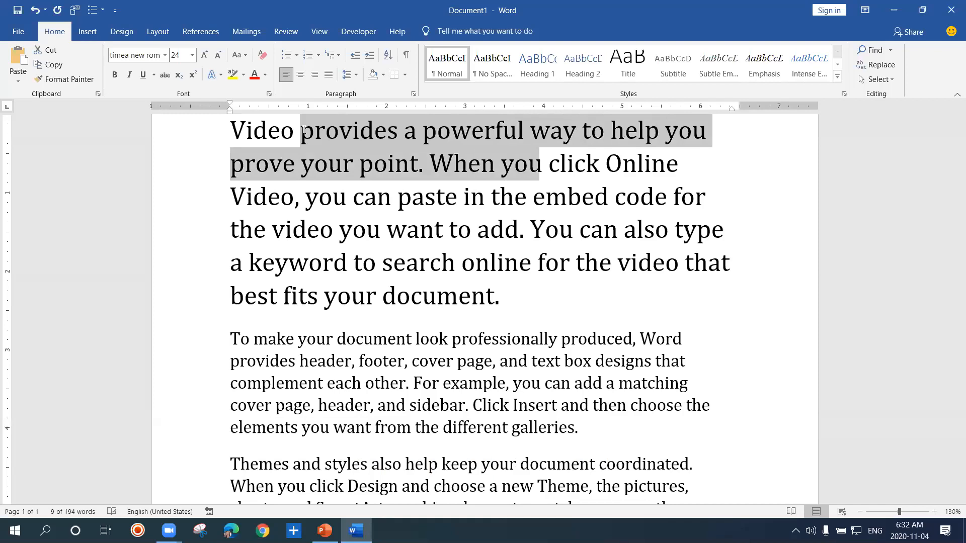
key(shift+Right)
key(shift+Right)
key(shift+Right)
key(shift+Right)
key(shift+Right)
key(shift+Right)
key(shift+Right)
key(shift+Right)
key(shift+Right)
key(shift+Right)
key(shift+Right)
key(shift+Right)
key(shift+Right)
key(shift+Right)
key(shift+Right)
key(shift+Right)
key(shift+Right)
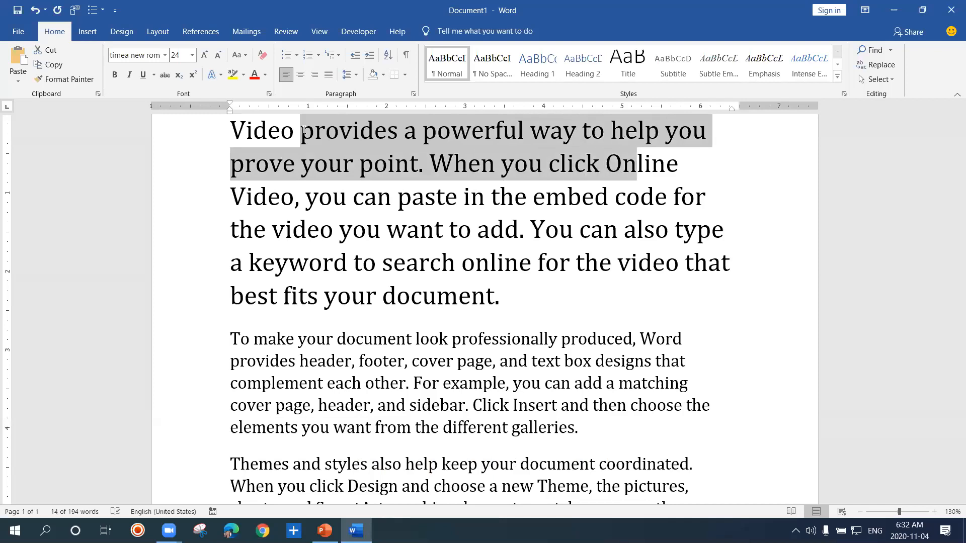
key(shift+Right)
key(shift+Right)
key(shift+Right)
key(shift+Right)
key(shift+Right)
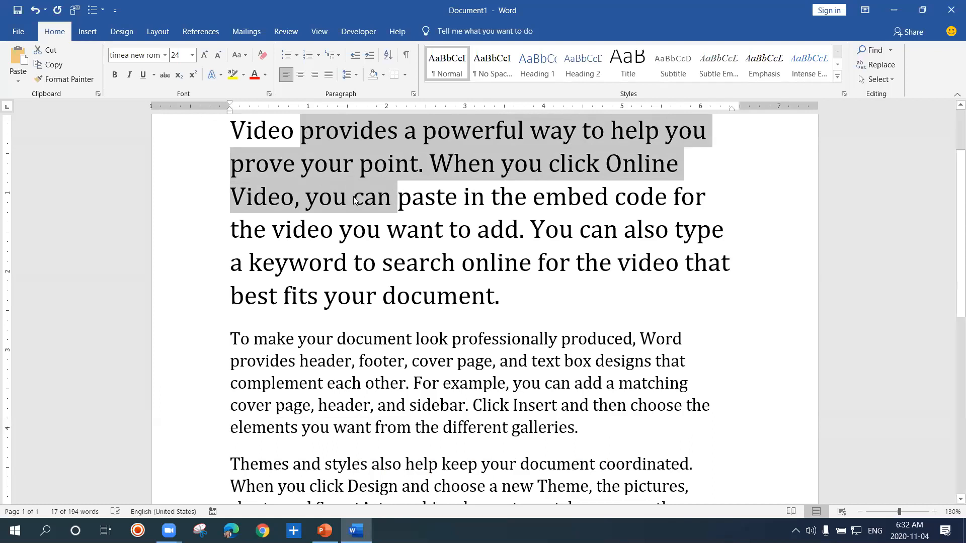
Extend the selection backwards character by character from the end of the word point to the start of the first paragraph
click(381, 209)
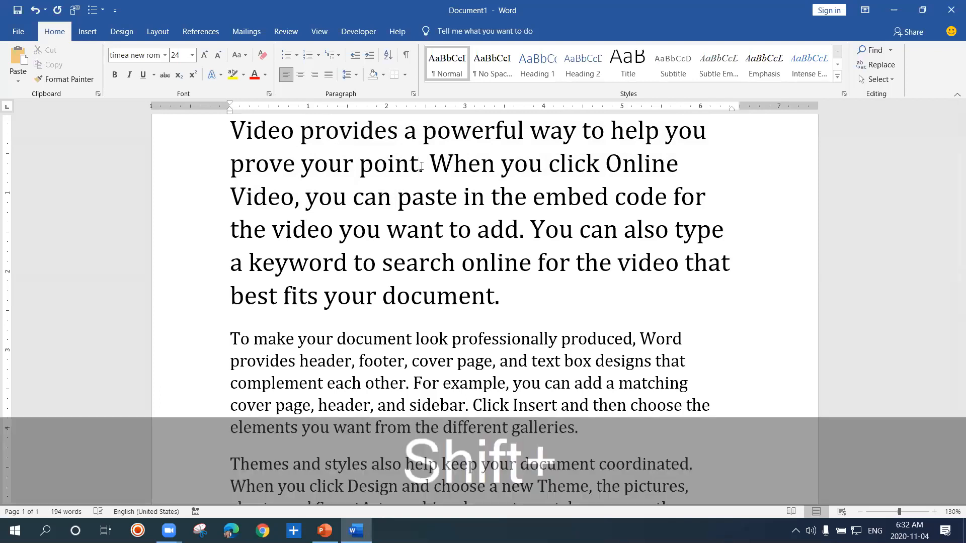
key(shift+Left)
key(shift+Left)
key(shift+Left)
key(shift+Left)
key(shift+Left)
key(shift+Left)
key(shift+Left)
key(shift+Left)
key(shift+Left)
key(shift+Left)
key(shift+Left)
key(shift+Left)
key(shift+Left)
key(shift+Left)
key(shift+Left)
key(shift+Left)
key(shift+Left)
key(shift+Left)
key(shift+Left)
key(shift+Left)
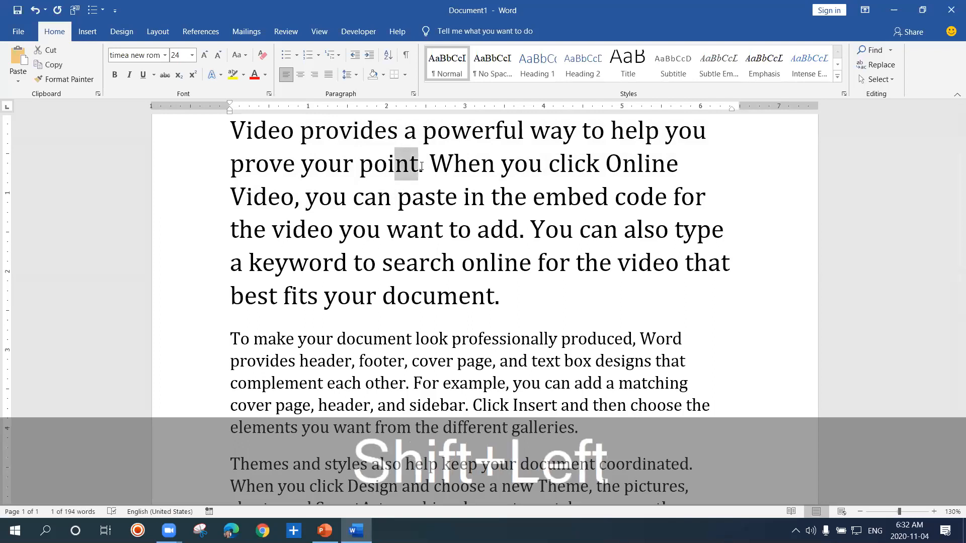
key(shift+Left)
key(shift+Left)
key(shift+Left)
key(shift+Left)
key(shift+Left)
key(shift+Left)
key(shift+Left)
key(shift+Left)
key(shift+Left)
key(shift+Left)
key(shift+Left)
key(shift+Left)
key(shift+Left)
key(shift+Left)
key(shift+Left)
key(shift+Left)
key(shift+Left)
key(shift+Left)
key(shift+Left)
key(shift+Left)
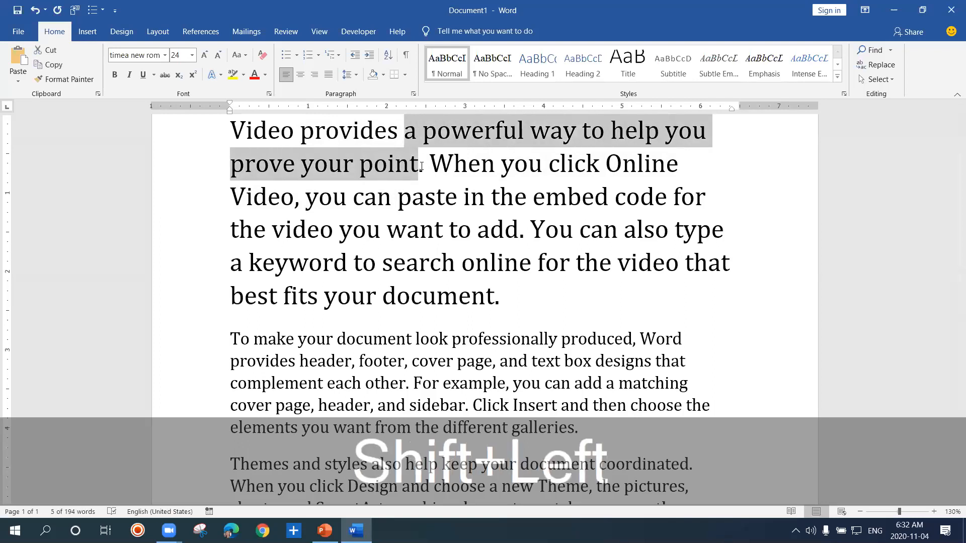
key(shift+Left)
key(shift+Left)
key(shift+Left)
key(shift+Left)
key(shift+Left)
key(shift+Left)
key(shift+Left)
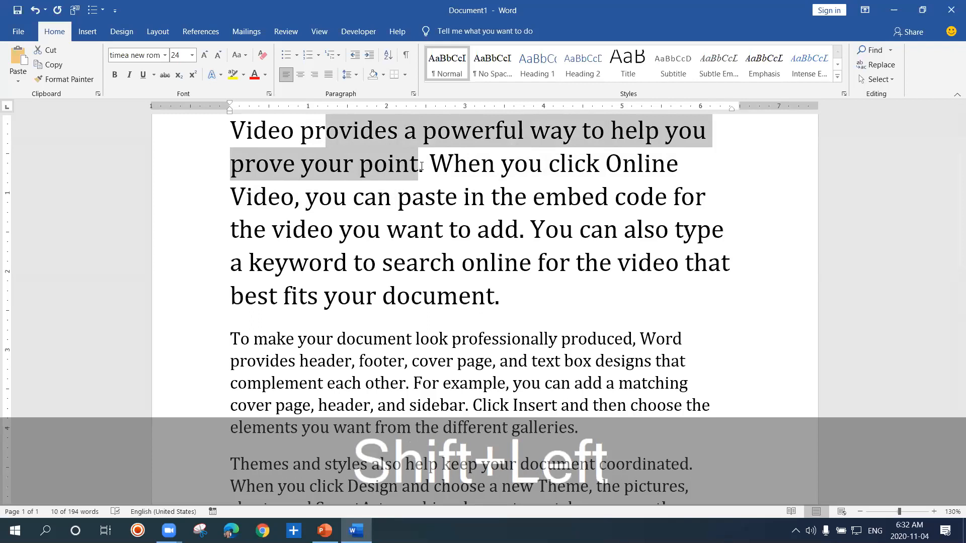
key(shift+Left)
key(shift+Left)
key(shift+Left)
key(shift+Left)
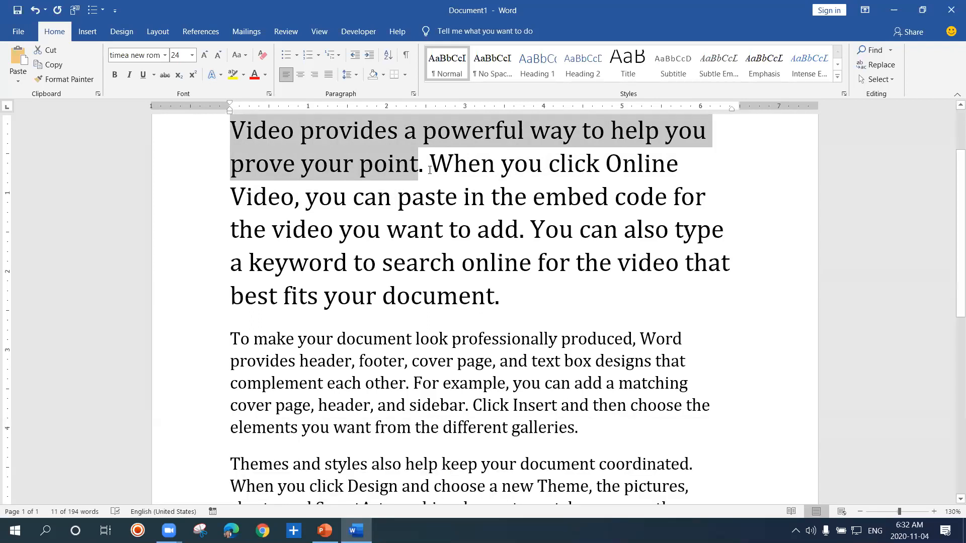
Clear the selection and select the entire first paragraph at once
click(430, 170)
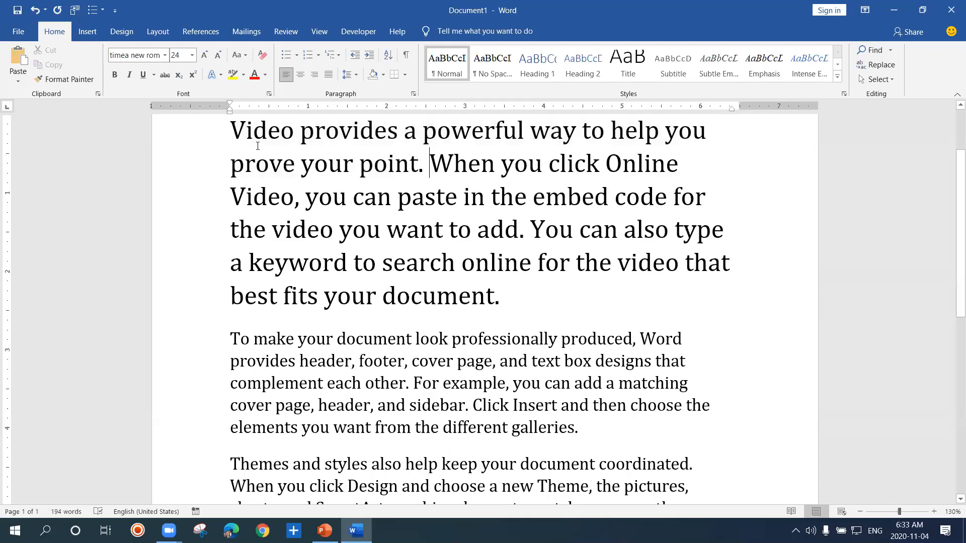
click(334, 146)
triple_click(334, 169)
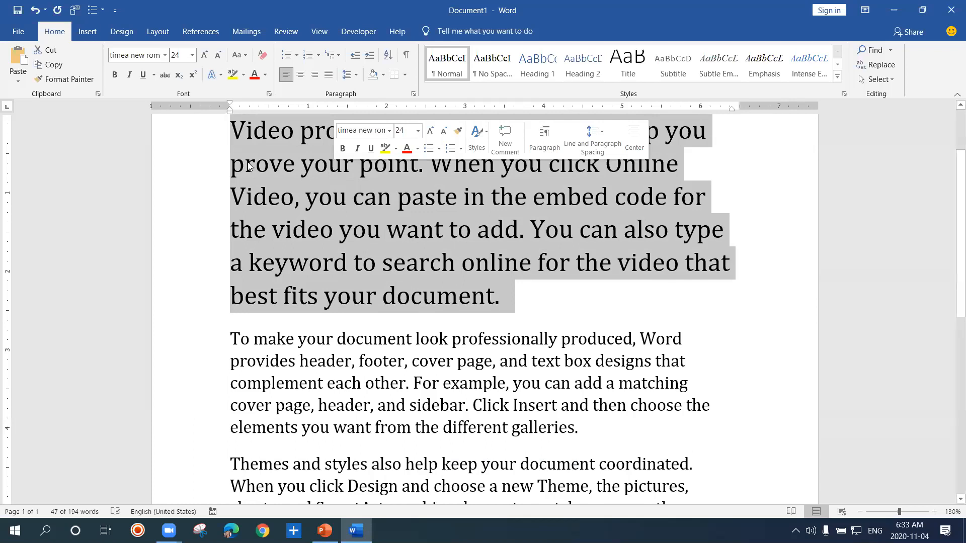
Select only the paragraph mark after the first paragraph's final period
click(501, 309)
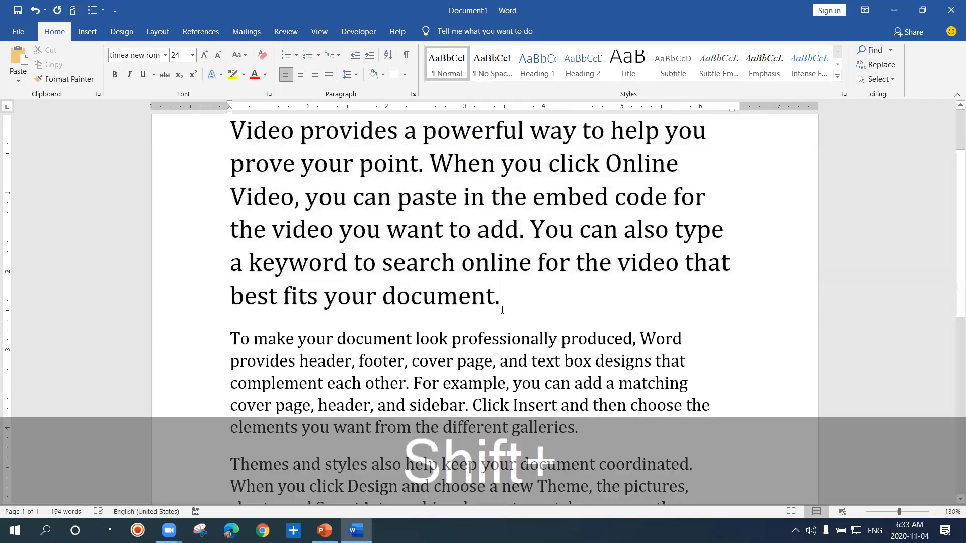
key(shift+Right)
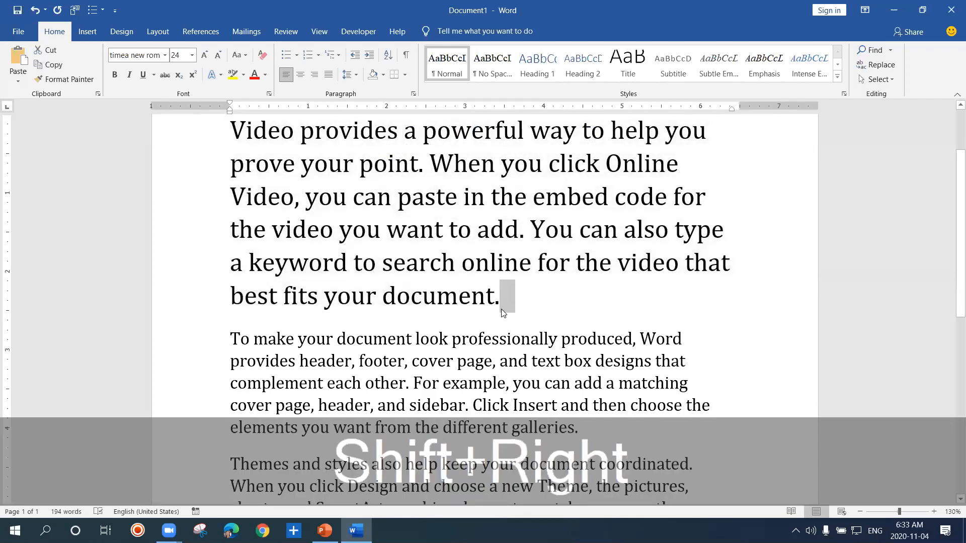
click(230, 124)
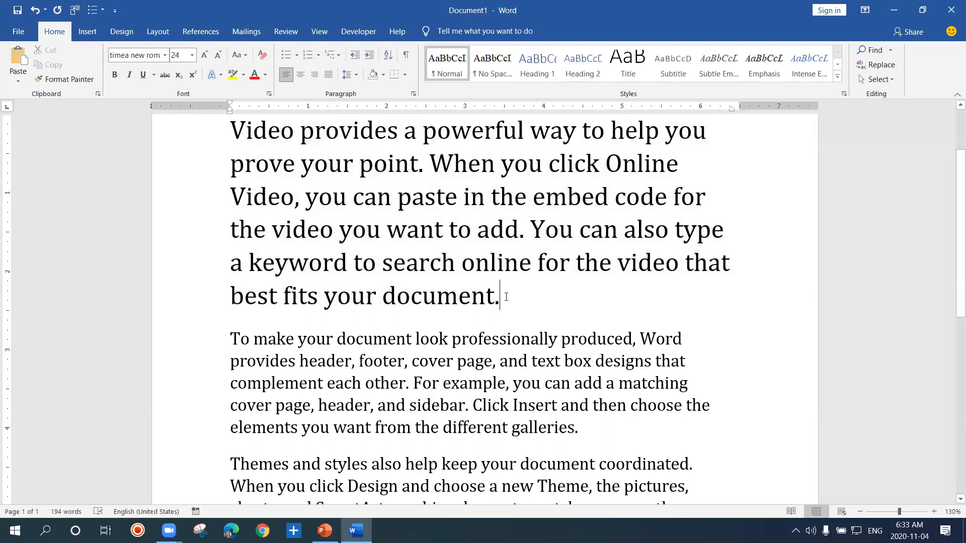
key(shift+Right)
Extend the selection forwards character by character from the start of the first paragraph to the words best fits in its last line
click(229, 126)
key(shift)
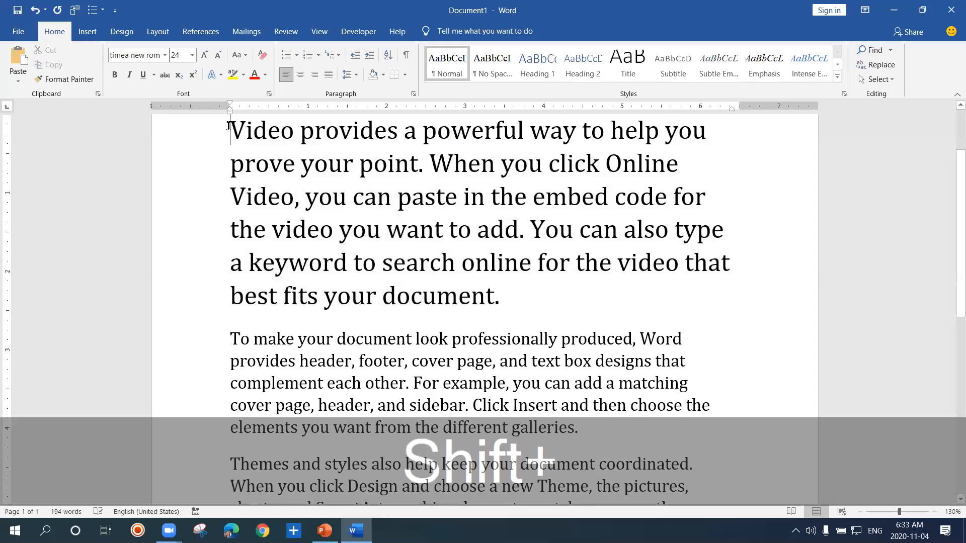
key(shift+Right)
key(shift+Right)
key(shift+Right)
key(shift+Right)
key(shift+Right)
key(shift+Right)
key(shift+Right)
key(shift+Right)
key(shift+Right)
key(shift+Right)
key(shift+Right)
key(shift+Right)
key(shift+Right)
key(shift+Right)
key(shift+Right)
key(shift+Right)
key(shift+Right)
key(shift+Right)
key(shift+Right)
key(shift+Right)
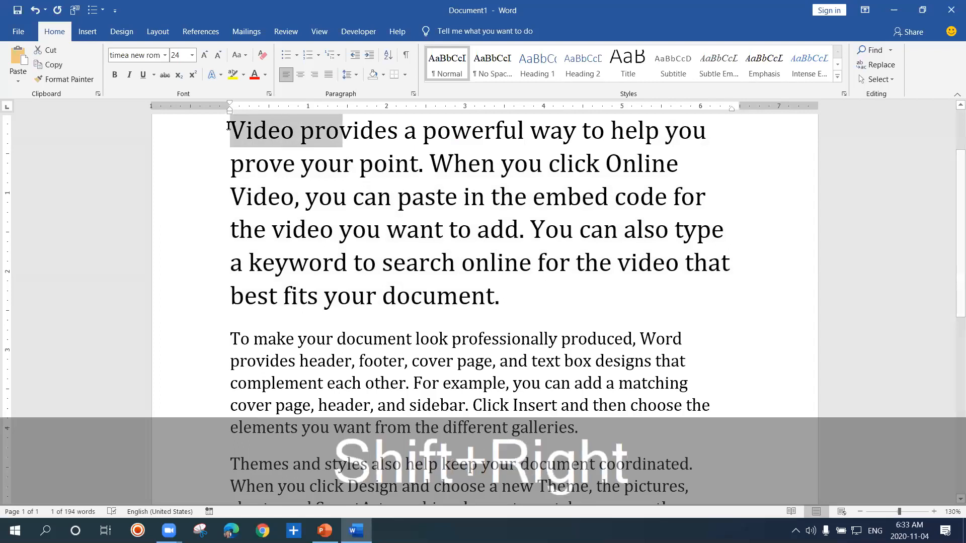
key(shift+Right)
key(shift+Right)
key(shift+Right)
key(shift+Right)
key(shift+Right)
key(shift+Right)
key(shift+Right)
key(shift+Right)
key(shift+Right)
key(shift+Right)
key(shift+Right)
key(shift+Right)
key(shift+Right)
key(shift+Right)
key(shift+Right)
key(shift+Right)
key(shift+Right)
key(shift+Right)
key(shift+Right)
key(shift+Right)
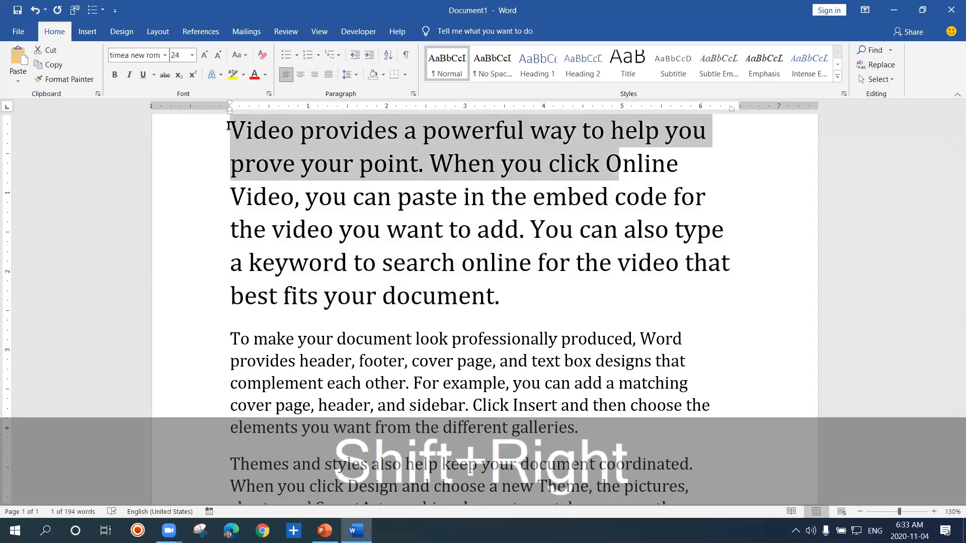
key(shift+Right)
key(shift+Right)
key(shift+Right)
key(shift+Right)
key(shift+Right)
key(shift+Right)
key(shift+Right)
key(shift+Right)
key(shift+Right)
key(shift+Right)
key(shift+Right)
key(shift+Right)
key(shift+Right)
key(shift+Right)
key(shift+Right)
key(shift+Right)
key(shift+Right)
key(shift+Right)
key(shift+Right)
key(shift+Right)
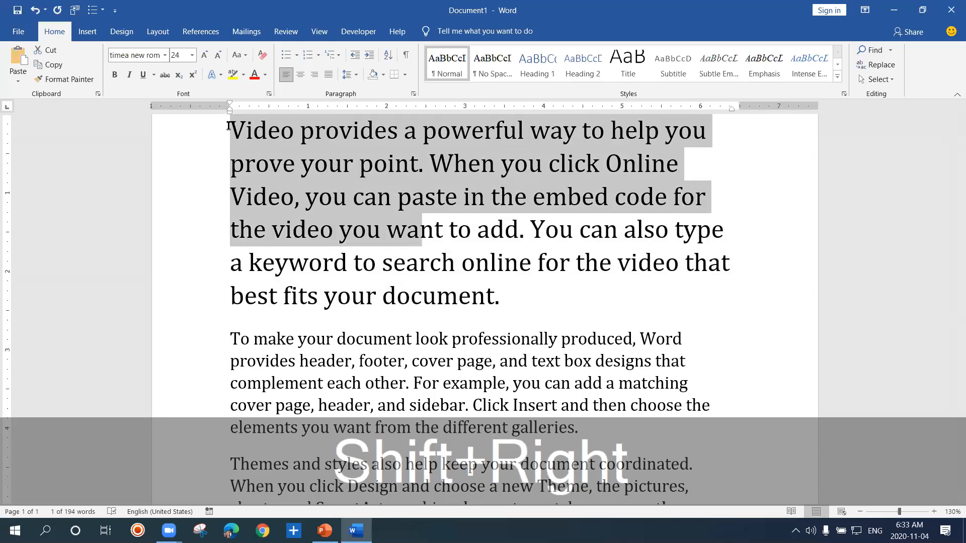
key(shift+Right)
key(shift+Right)
key(shift+Right)
key(shift+Right)
key(shift+Right)
key(shift+Right)
key(shift+Right)
key(shift+Right)
key(shift+Right)
key(shift+Right)
key(shift+Right)
key(shift+Right)
key(shift+Right)
key(shift+Right)
key(shift+Right)
key(shift+Right)
key(shift+Right)
key(shift+Right)
key(shift+Right)
key(shift+Right)
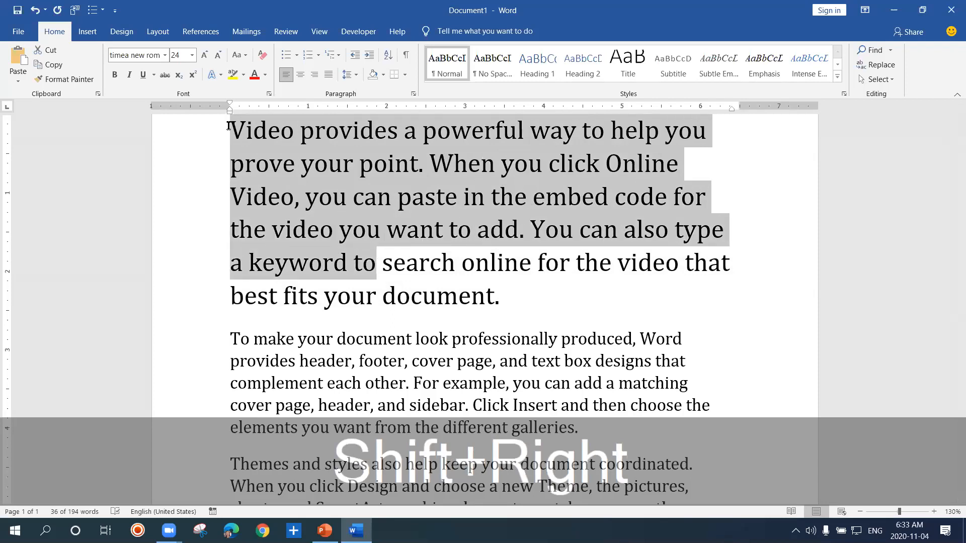
key(shift+Right)
key(shift+Right)
key(shift+Right)
key(shift+Right)
key(shift+Right)
key(shift+Right)
key(shift+Right)
key(shift+Right)
key(shift+Right)
key(shift+Right)
key(shift+Right)
key(shift+Right)
key(shift+Right)
key(shift+Right)
key(shift+Right)
key(shift+Right)
key(shift+Right)
key(shift+Right)
key(shift+Right)
key(shift+Right)
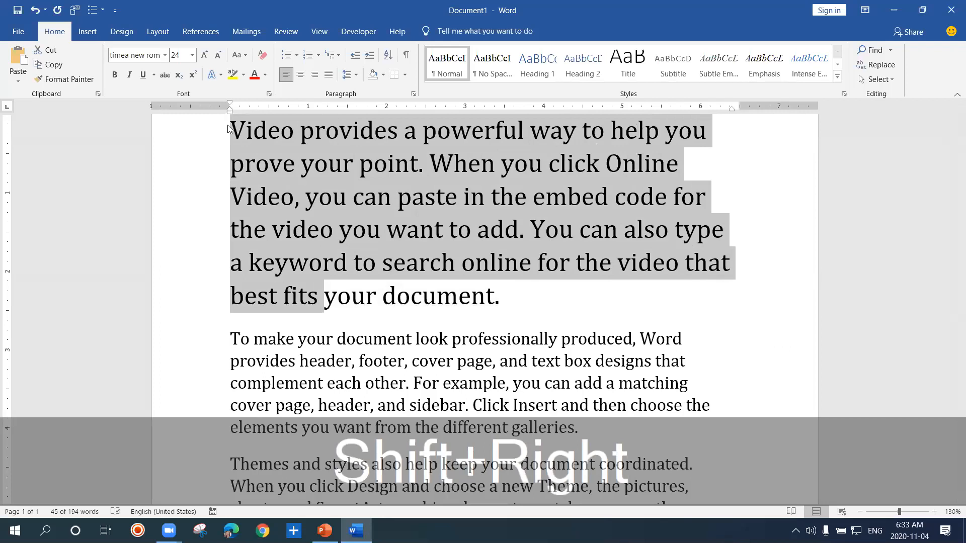
Clear the selection and place the cursor before the word document in the second paragraph's first line
click(422, 297)
click(353, 297)
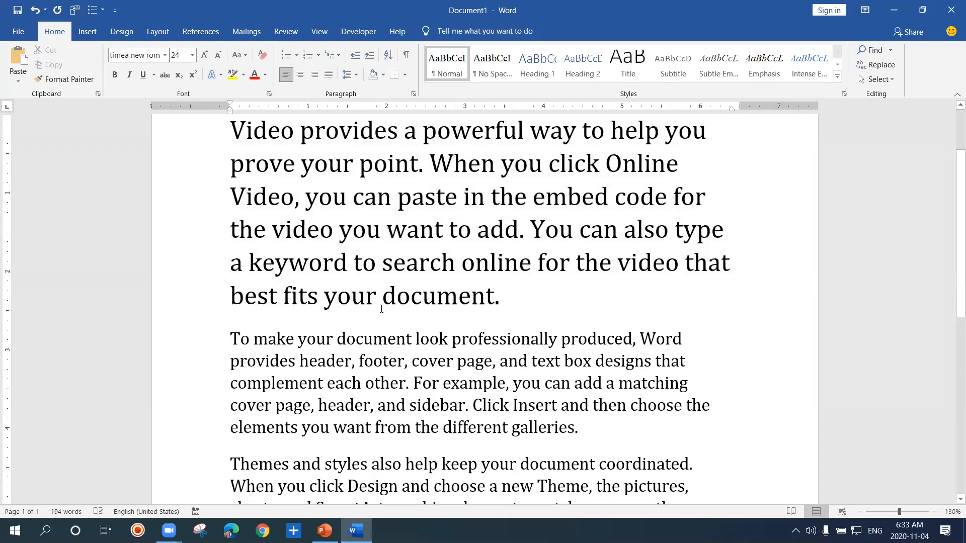
click(339, 321)
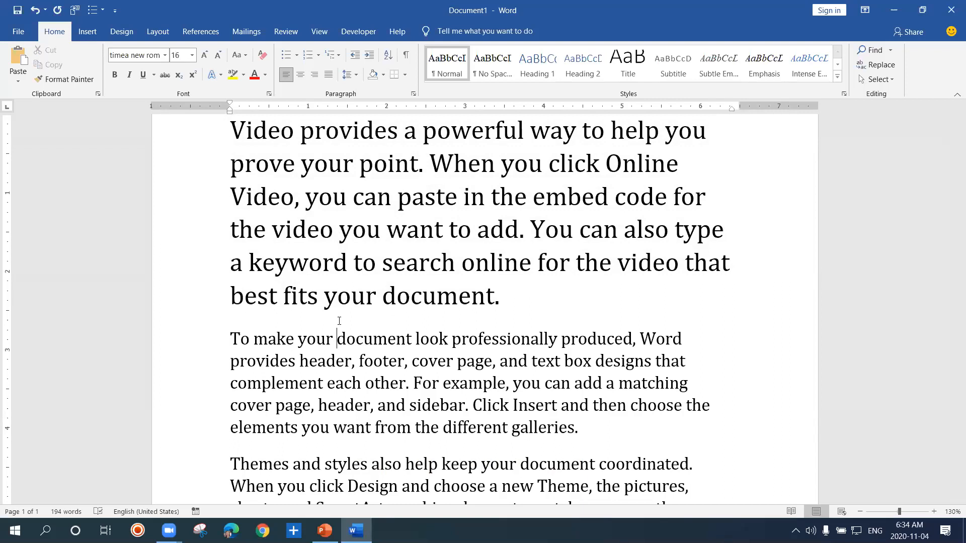
Select all text in the document and check that the selection runs from the first paragraph to the end
key(ctrl)
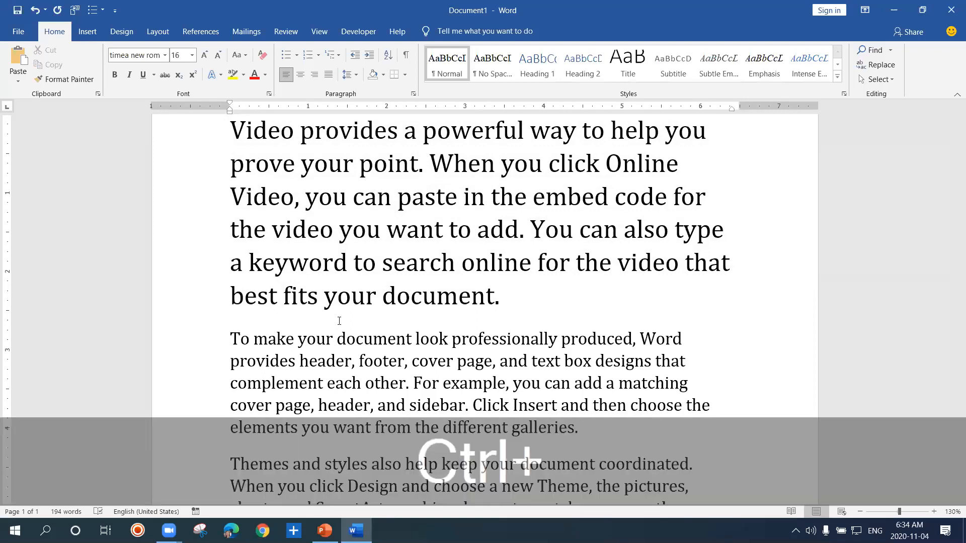
key(ctrl+a)
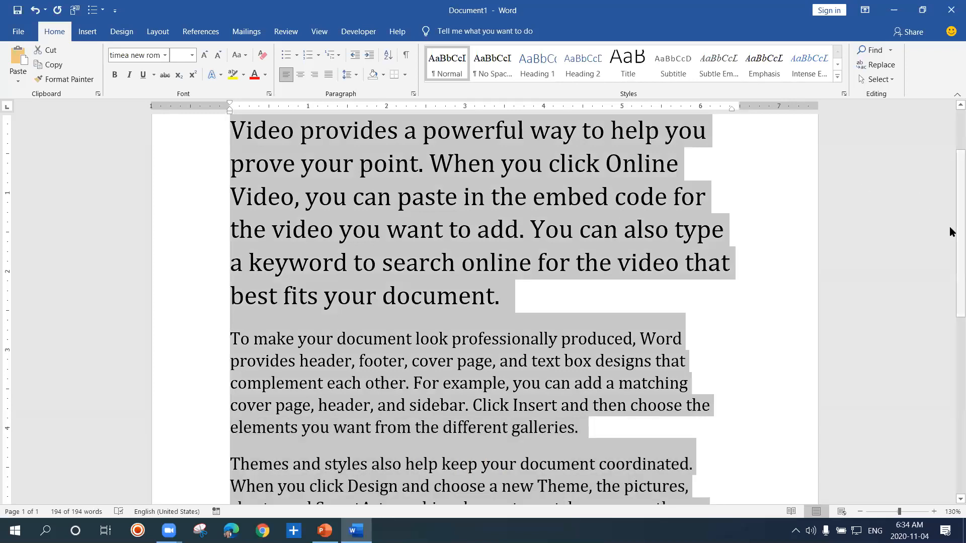
scroll(951, 222, up, 3)
scroll(951, 215, down, 10)
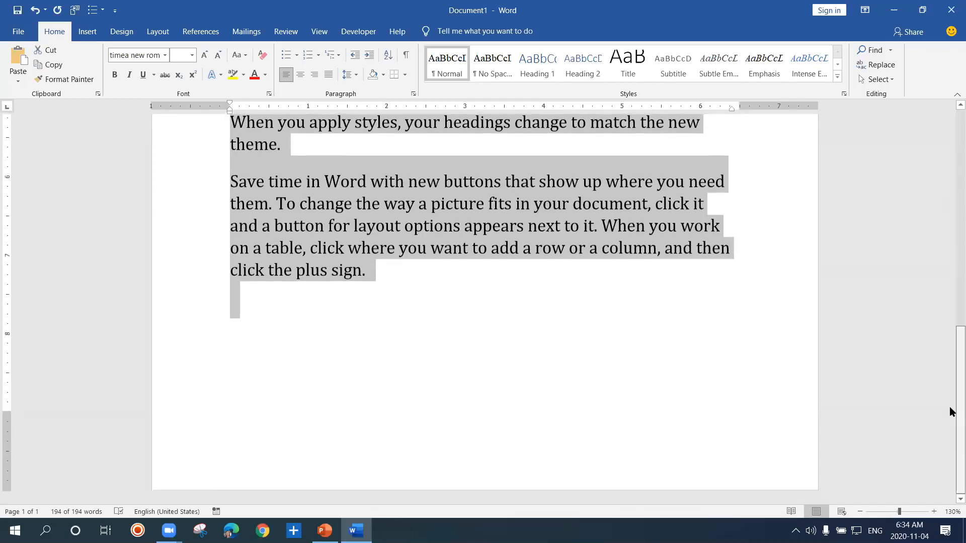
scroll(951, 317, up, 8)
scroll(952, 217, up, 4)
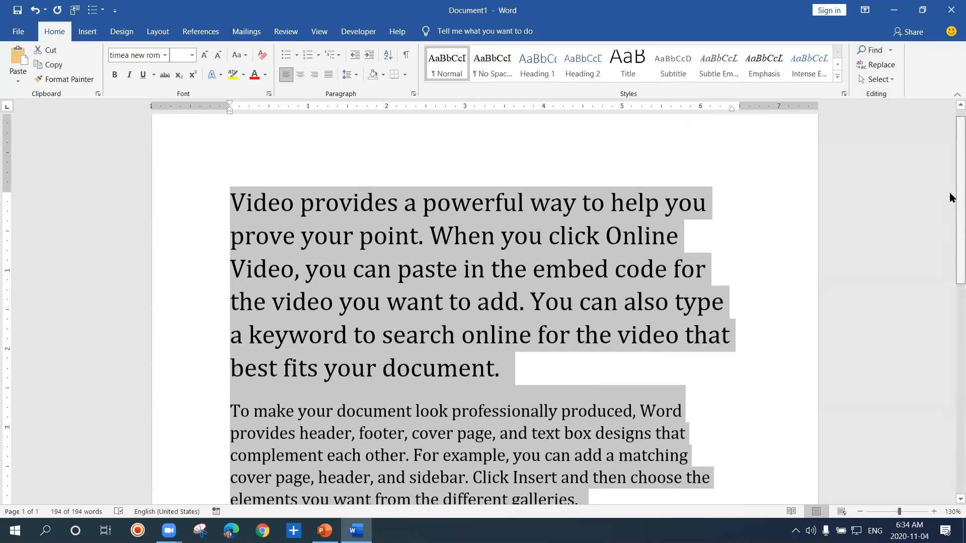
scroll(951, 199, down, 4)
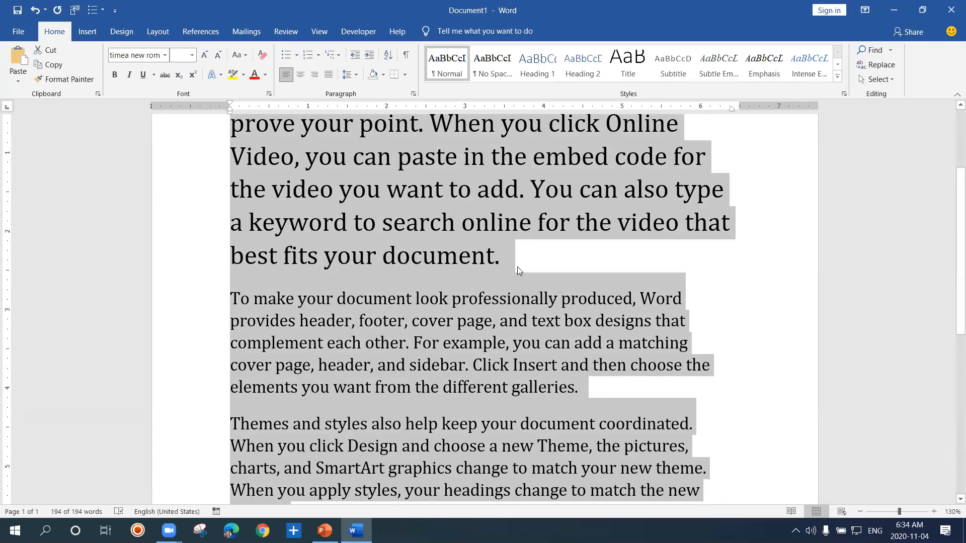
Clear the selection, place the cursor at want in the first paragraph, and extend the selection back to When and forwards to the paragraph's end
click(518, 268)
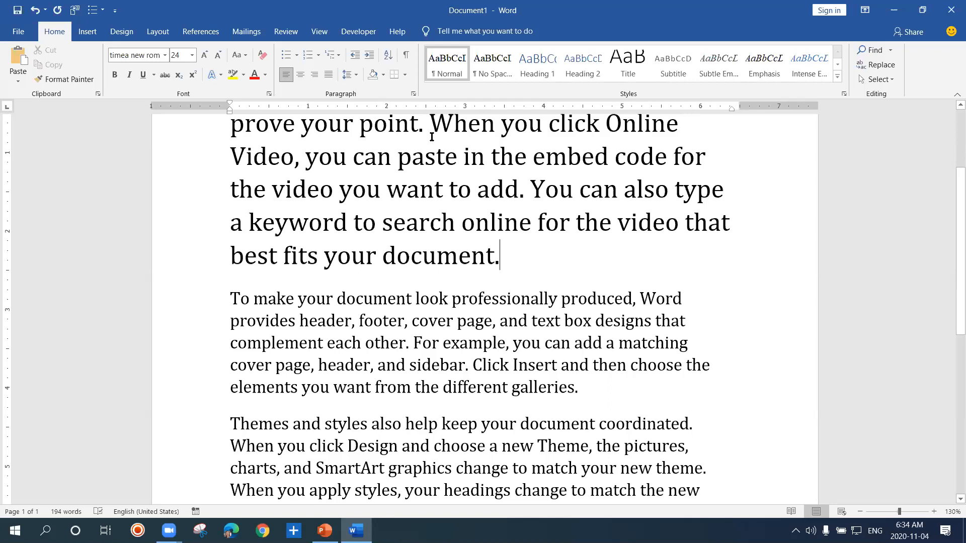
click(439, 174)
shift+click(442, 130)
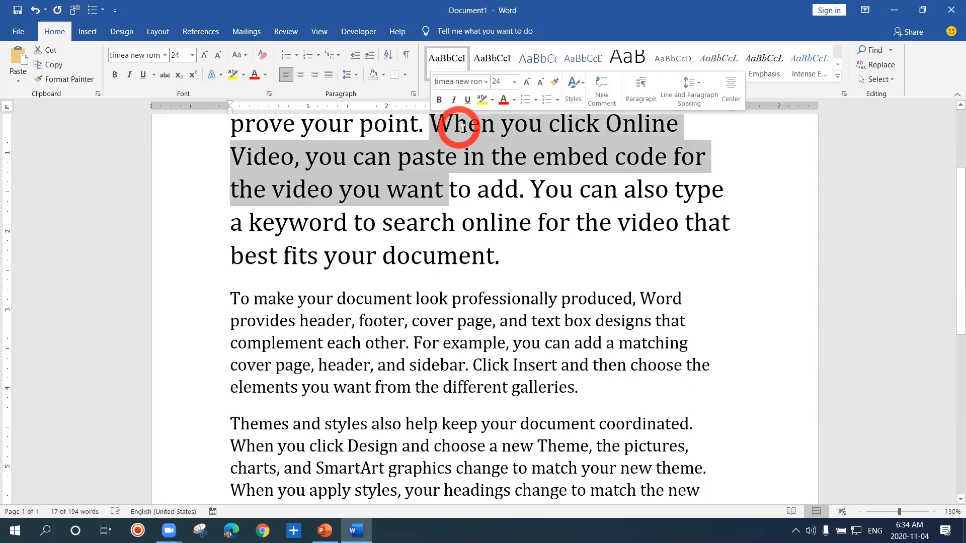
shift+click(517, 244)
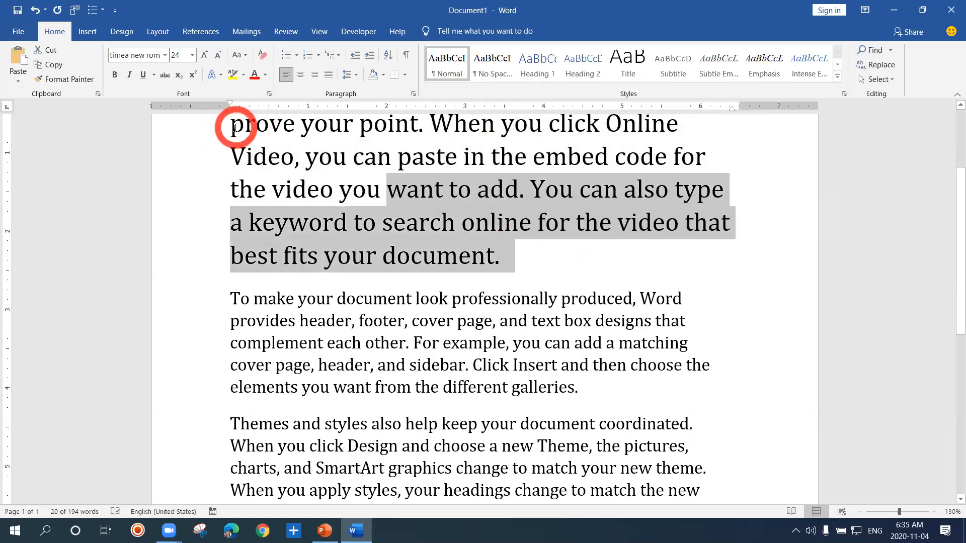
Extend the selection from want to different points, including the second paragraph's first line, back to When, and forwards to the line ending in video that
drag(235, 127, 654, 146)
drag(234, 124, 446, 229)
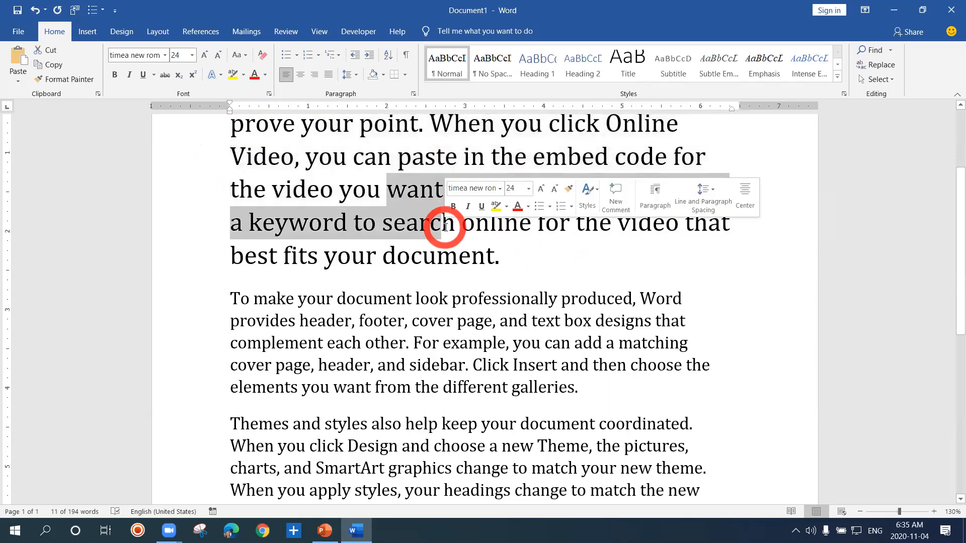
shift+click(508, 261)
shift+click(782, 290)
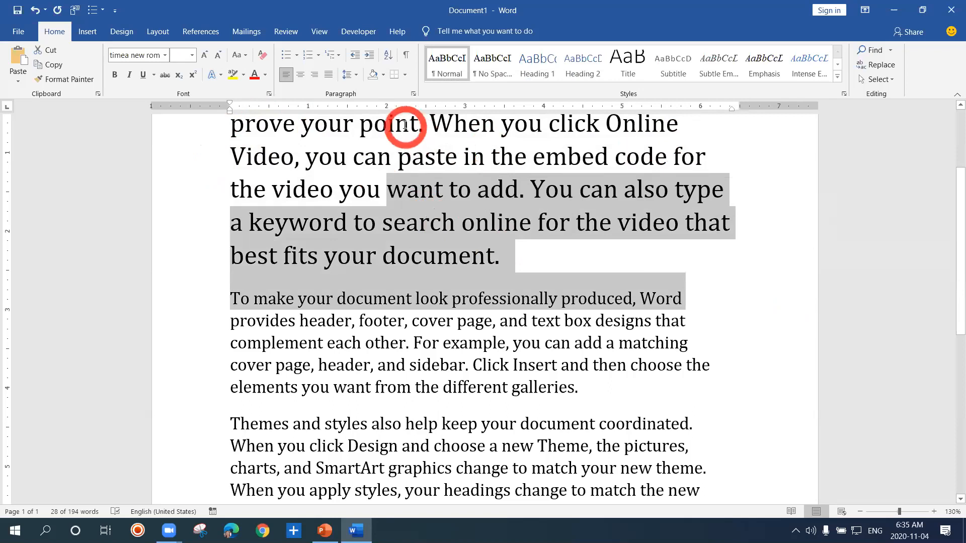
shift+click(428, 127)
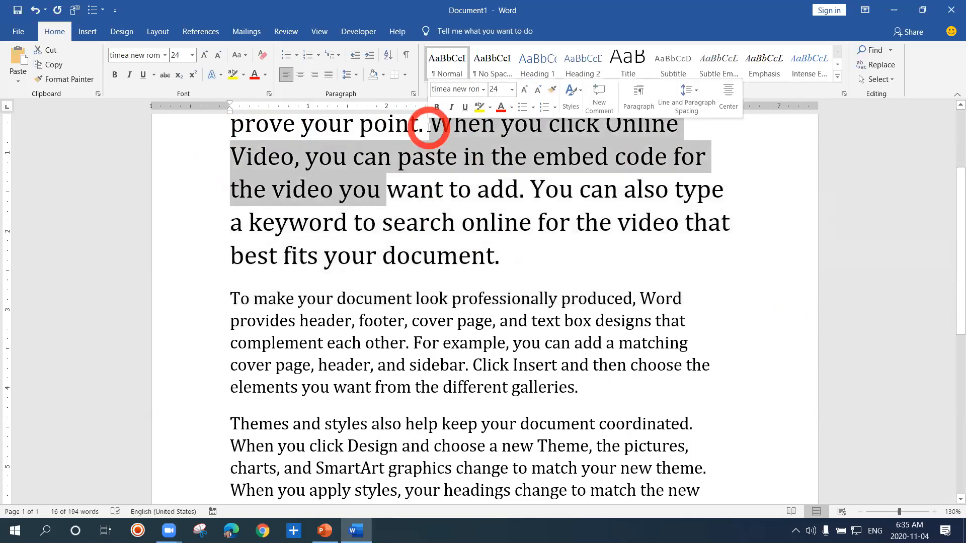
shift+click(886, 227)
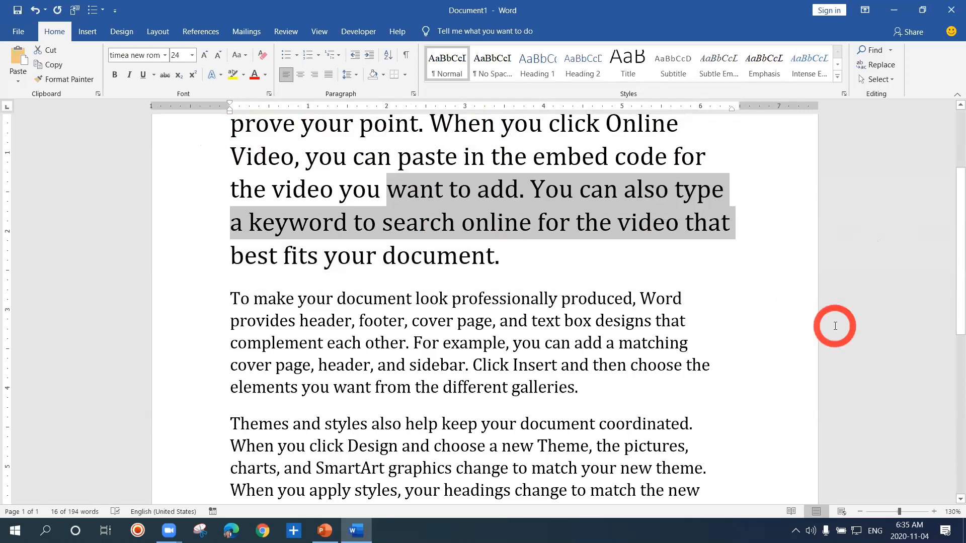
Replace the first paragraph's text with Z and delete the letter to leave an empty line
key(ctrl+z)
key(ctrl+z)
text(Z)
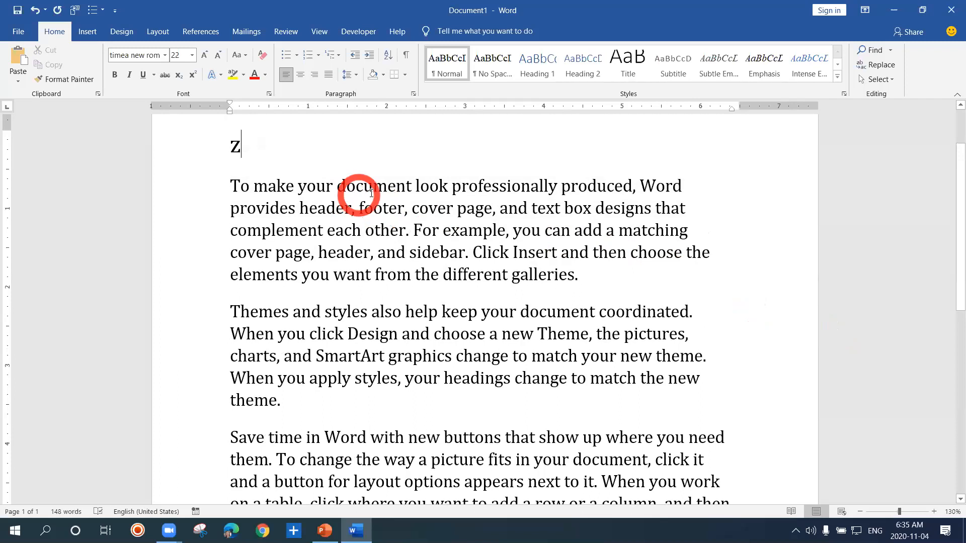
key(BackSpace)
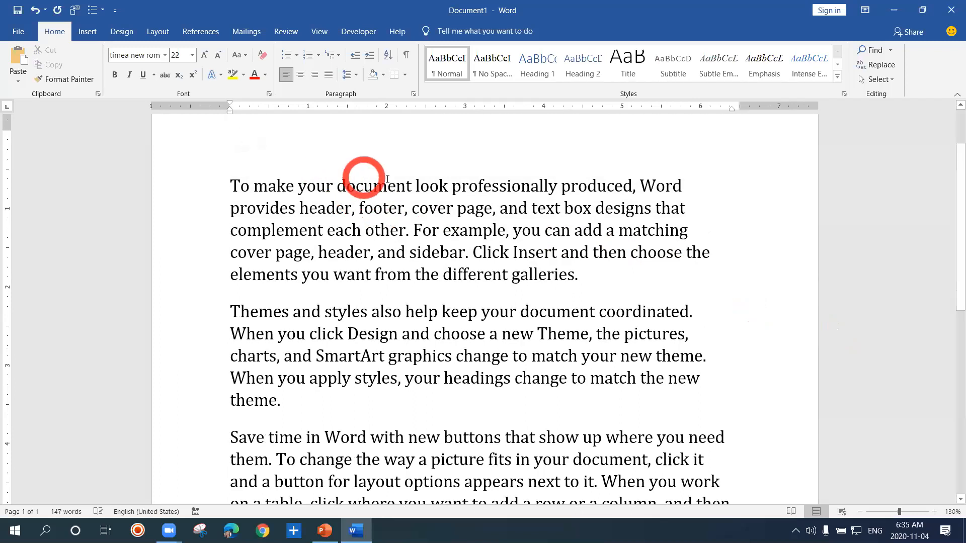
Select a rectangular block from look professionally down to your headings change across the two paragraphs and underline it
click(415, 186)
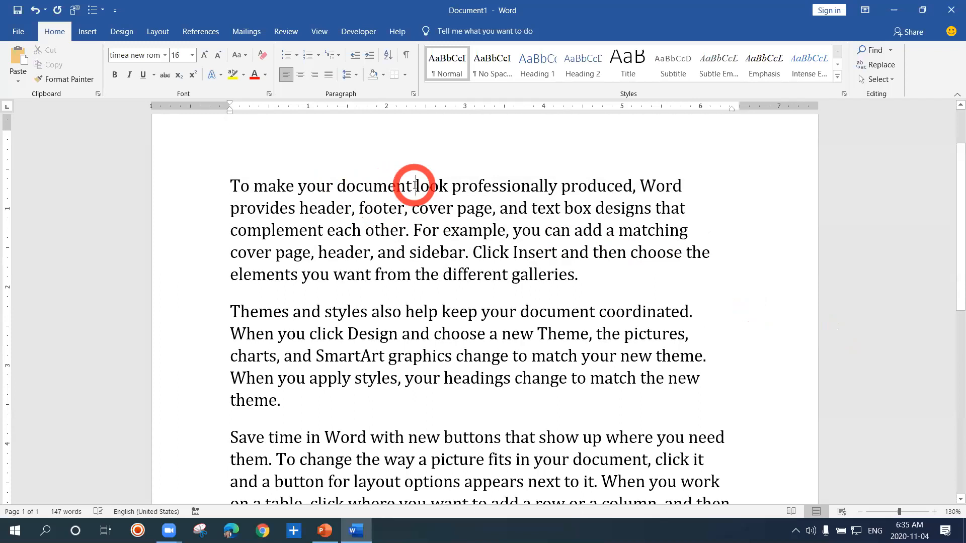
key(alt)
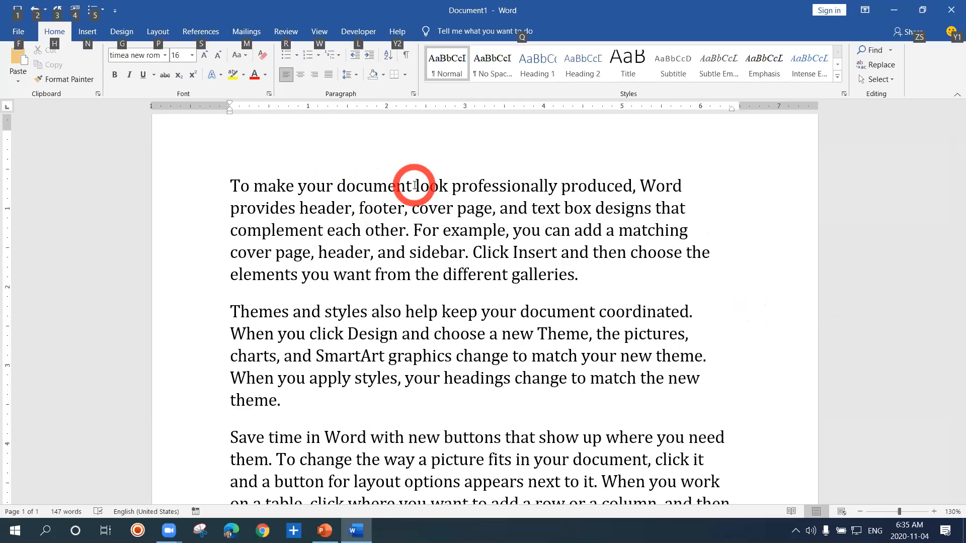
drag(415, 186, 546, 381)
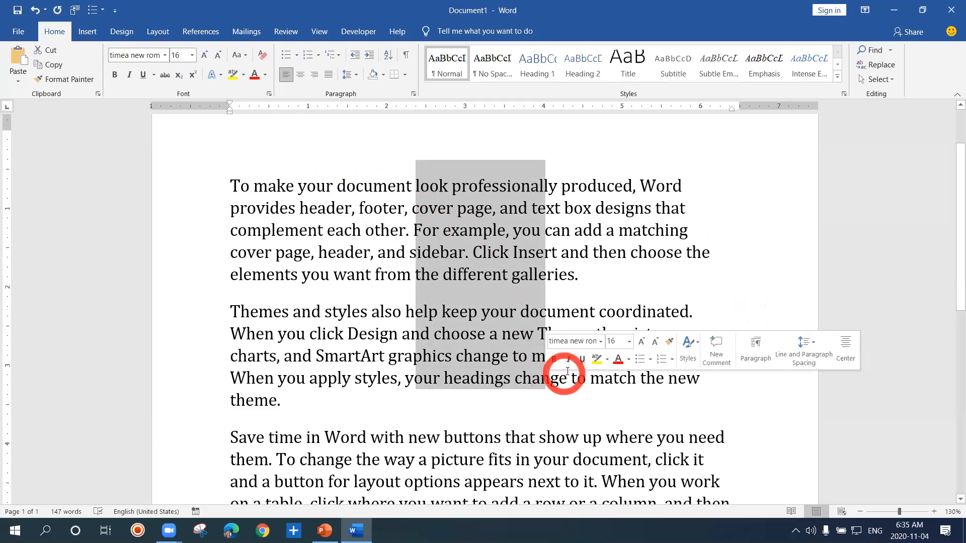
click(583, 359)
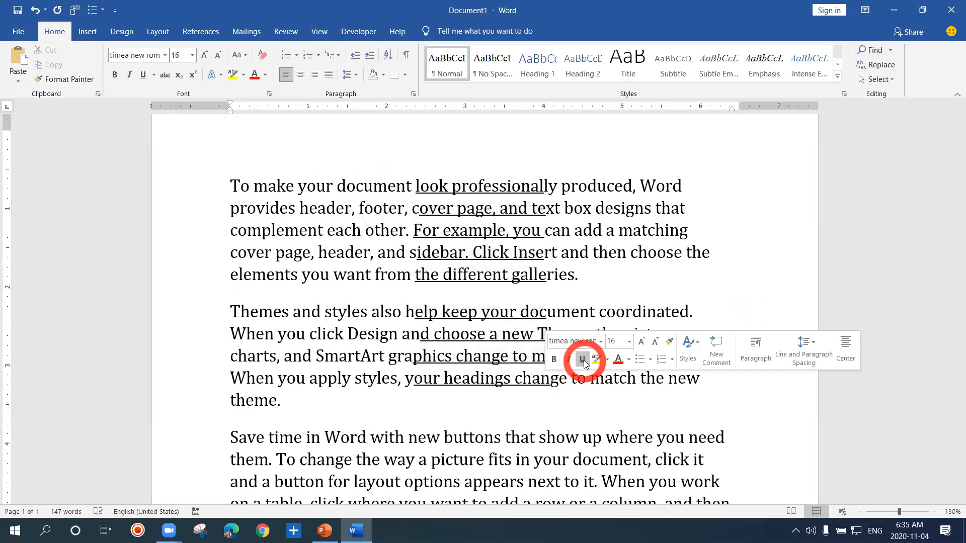
Highlight the same rectangular block of text in yellow, from look professionally down to headings change, and undo the highlighting
click(595, 361)
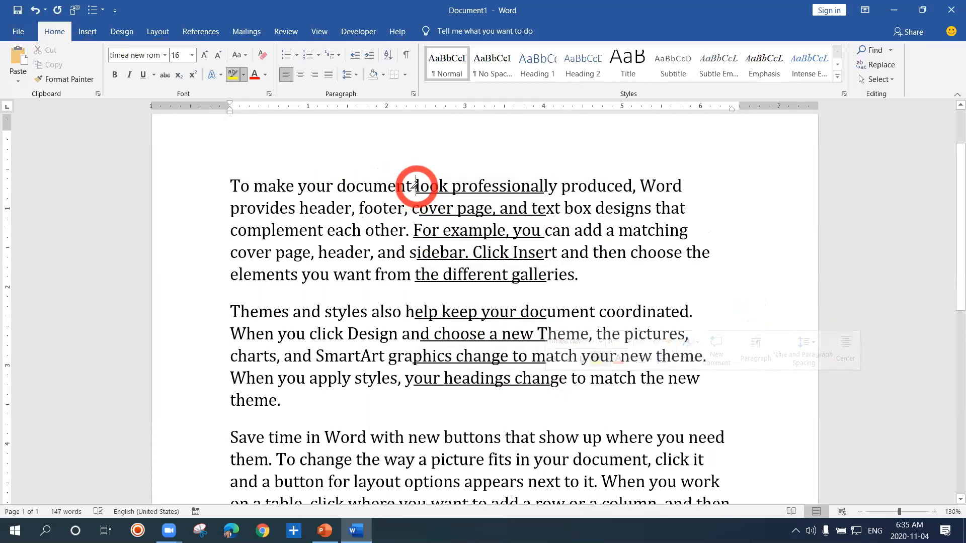
mouse_move(414, 186)
mouse_down()
mouse_move(438, 206)
mouse_move(418, 181)
mouse_move(433, 189)
mouse_move(455, 216)
mouse_move(523, 338)
mouse_move(561, 381)
mouse_up()
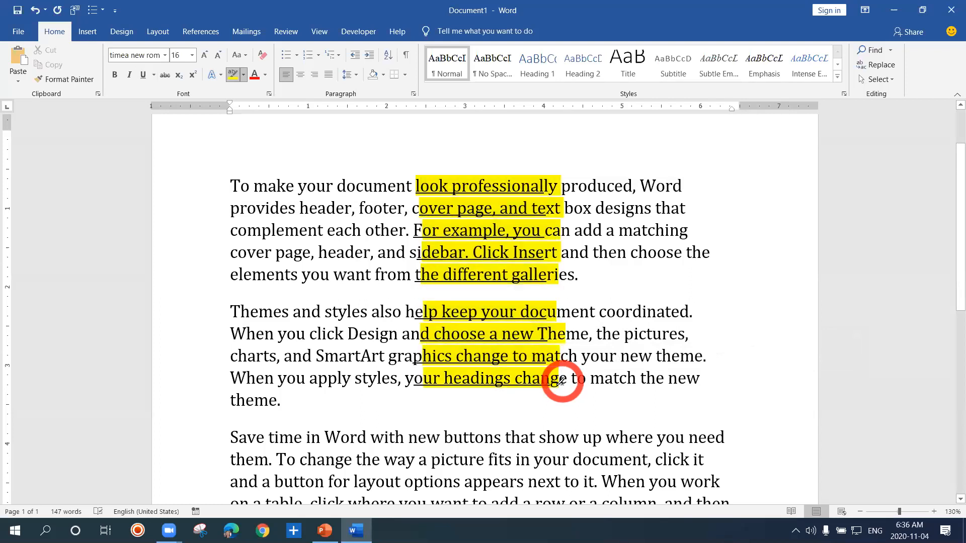
click(445, 194)
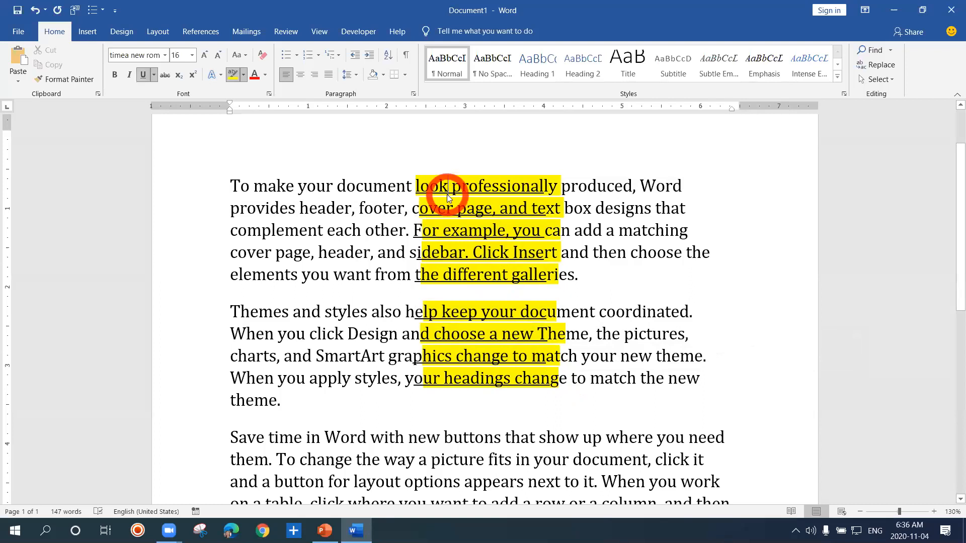
key(ctrl+z)
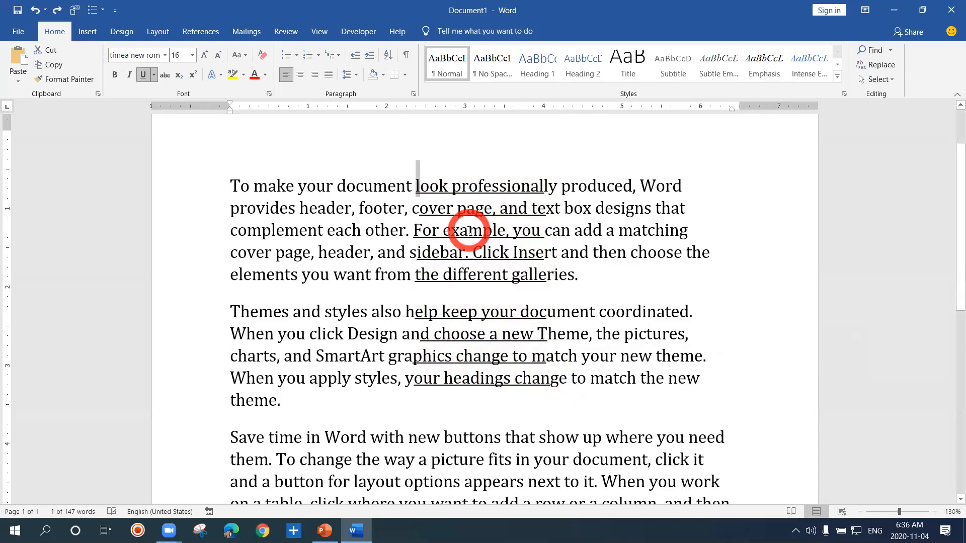
Select a rectangular block covering the beginnings of all five lines of the To make your document paragraph and set its font size to 20
key(alt)
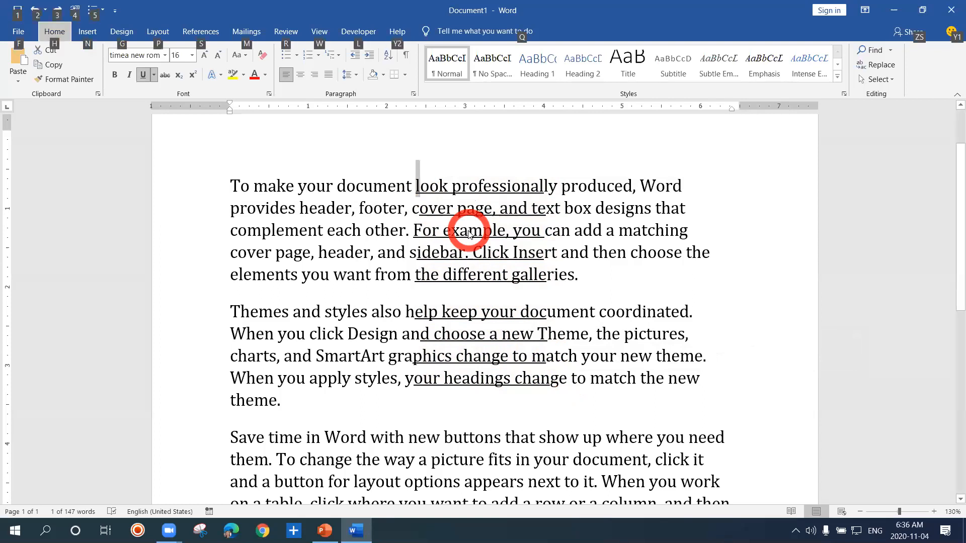
click(449, 142)
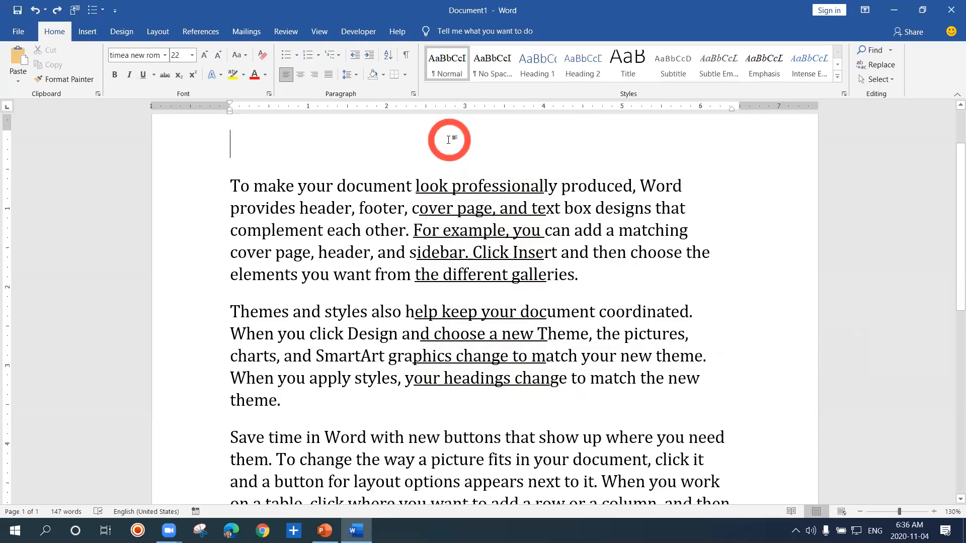
click(420, 186)
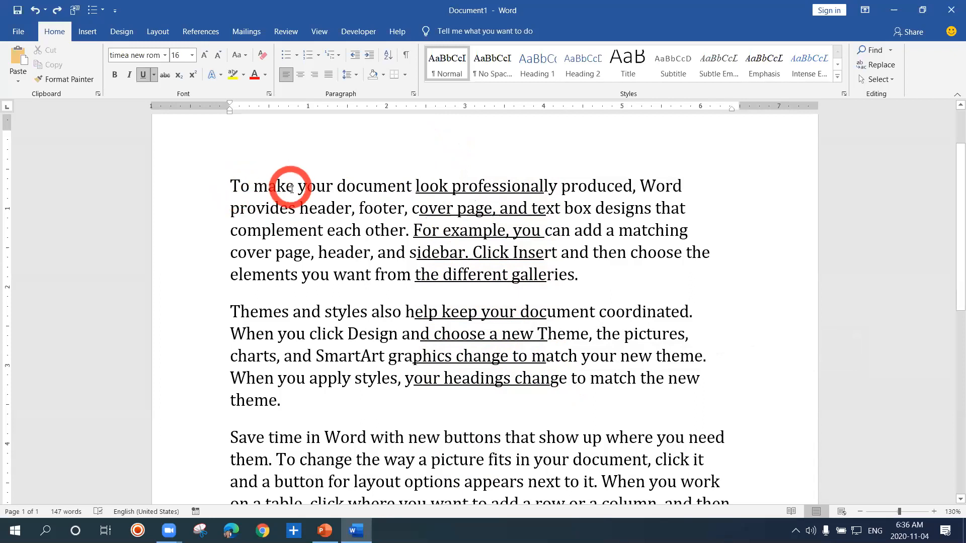
click(229, 183)
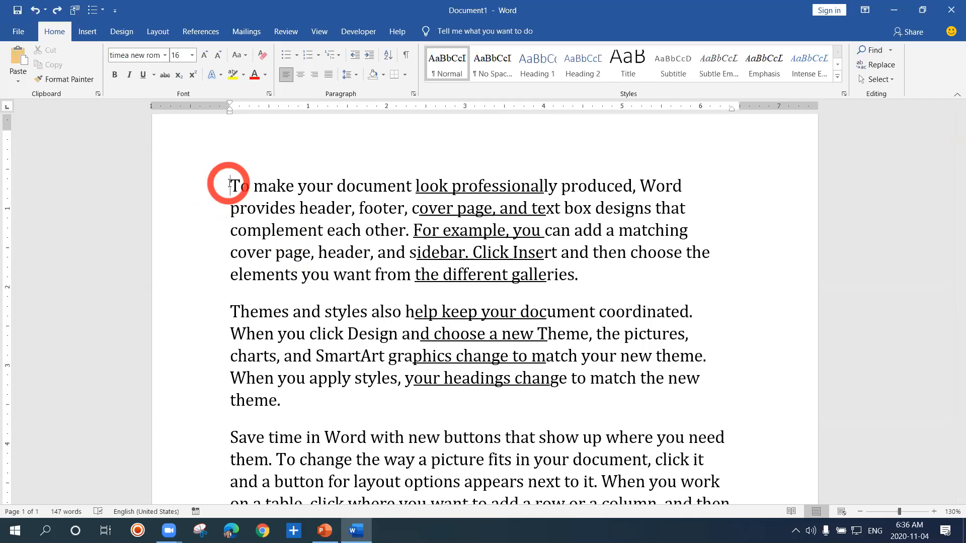
key(alt)
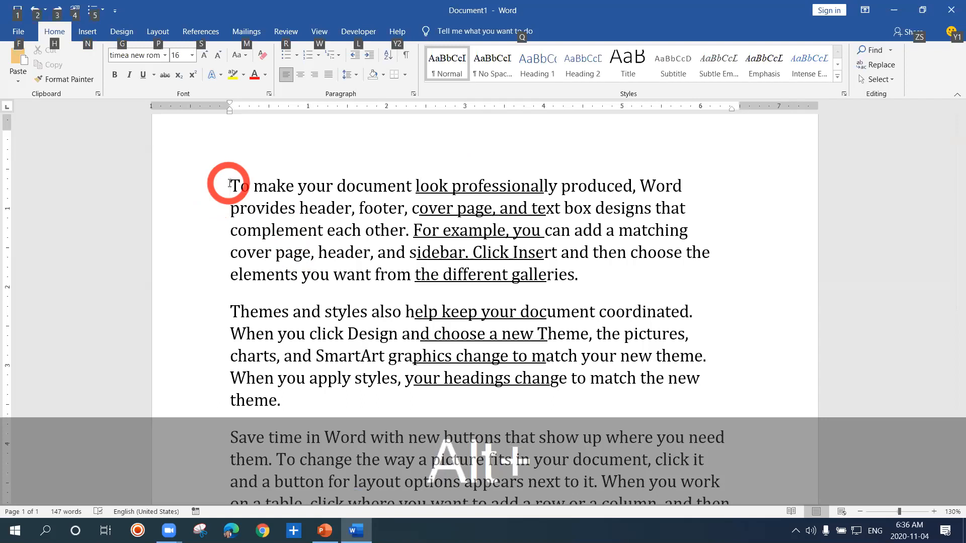
drag(230, 184, 326, 272)
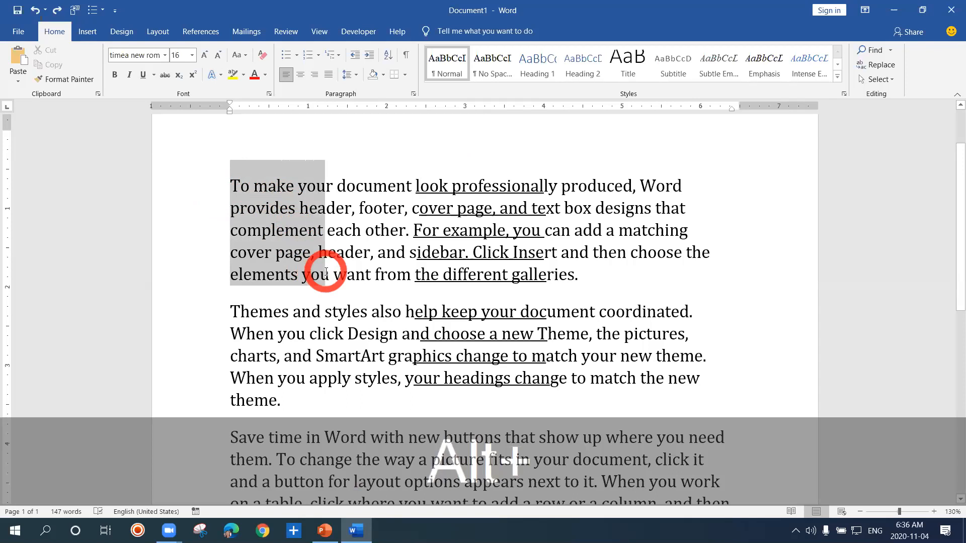
drag(326, 272, 342, 282)
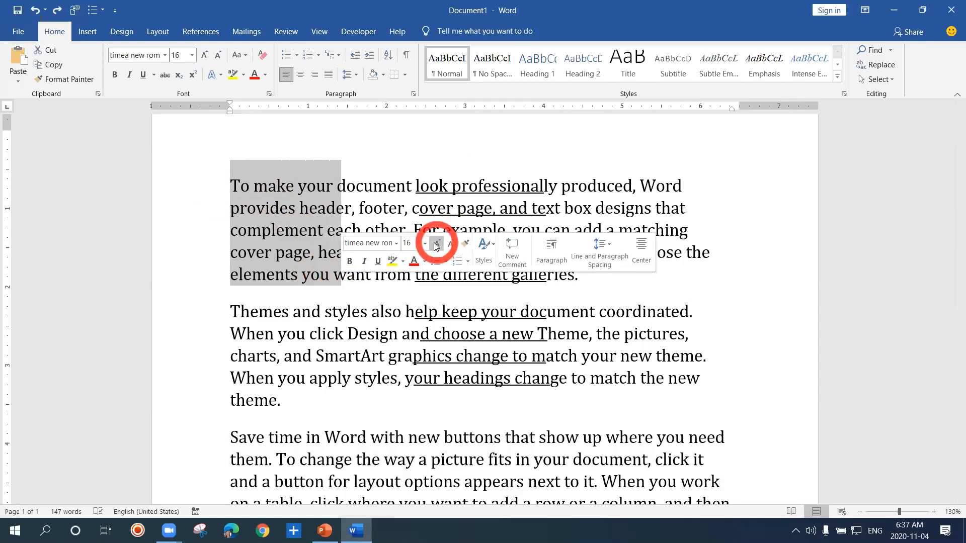
click(426, 244)
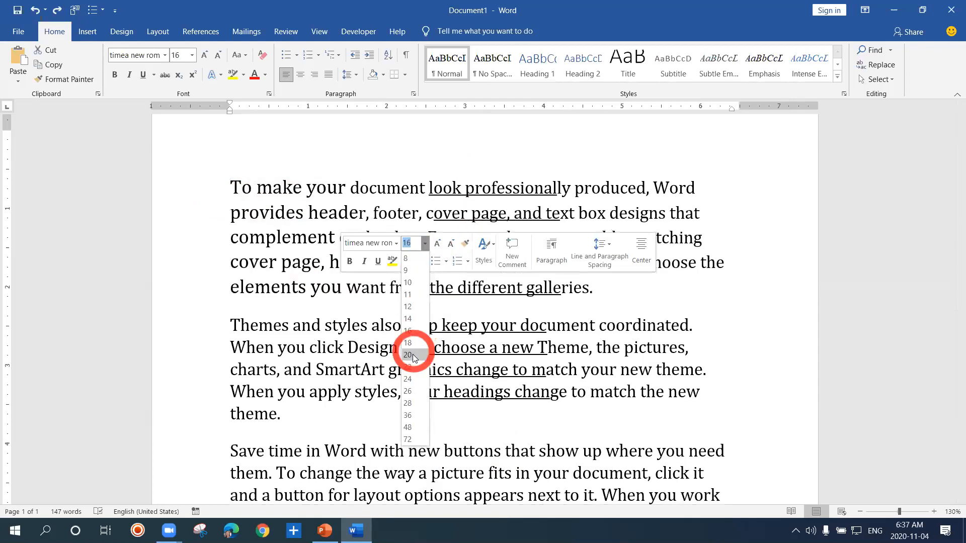
click(409, 356)
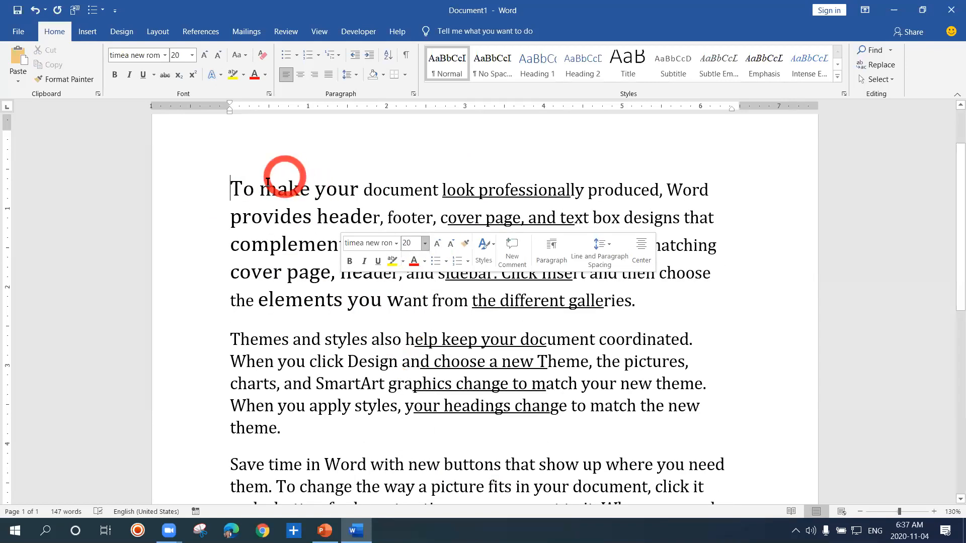
Select the text line by line from To make through complement, clear it, and make the same ordinary selection again
click(234, 189)
drag(234, 189, 317, 242)
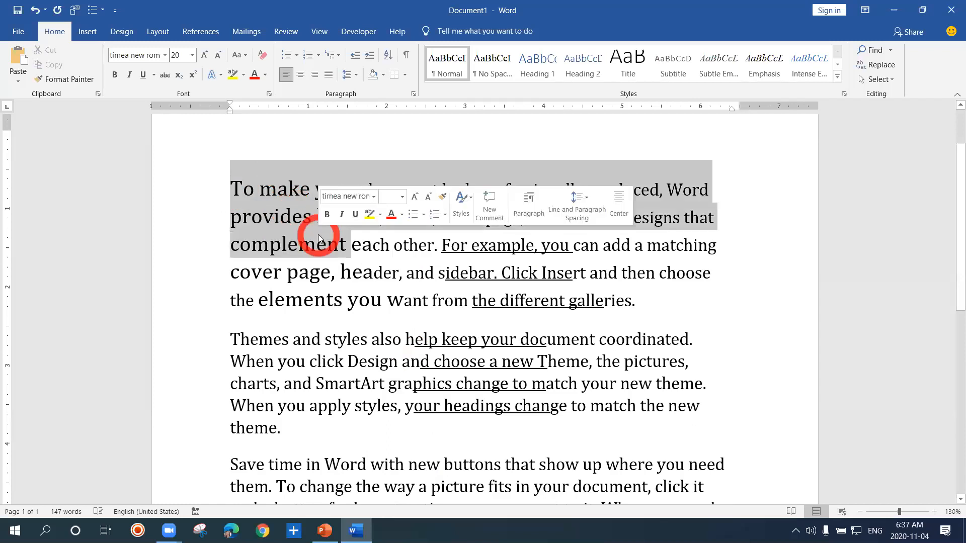
click(382, 283)
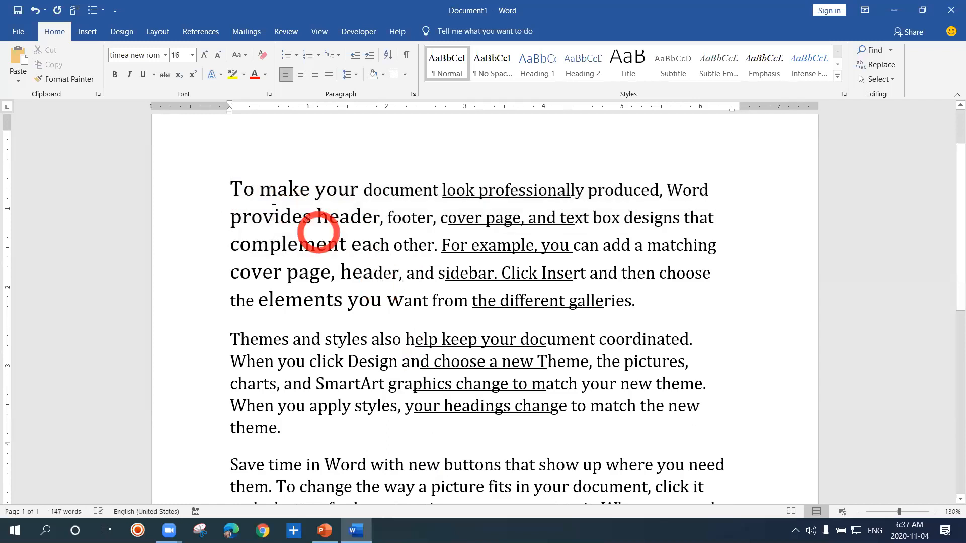
click(235, 192)
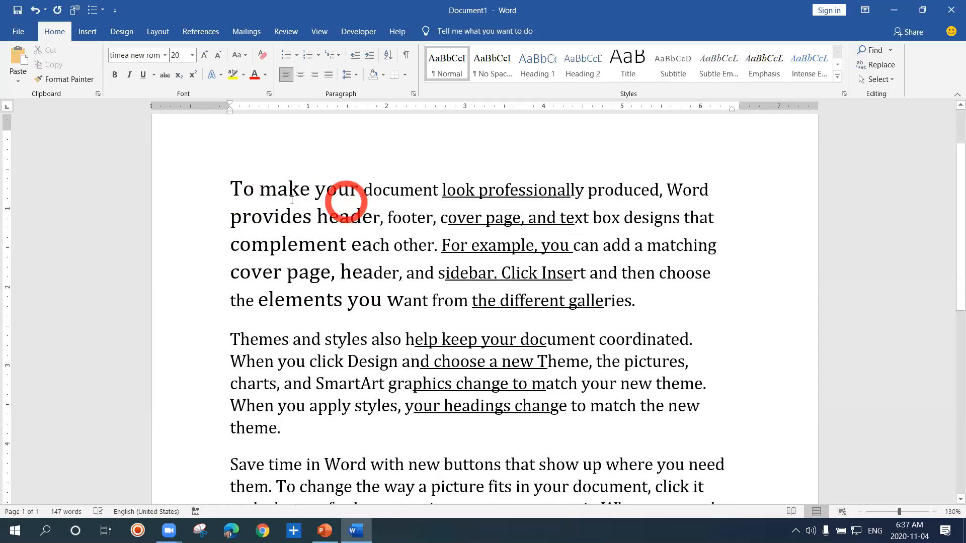
drag(236, 190, 336, 252)
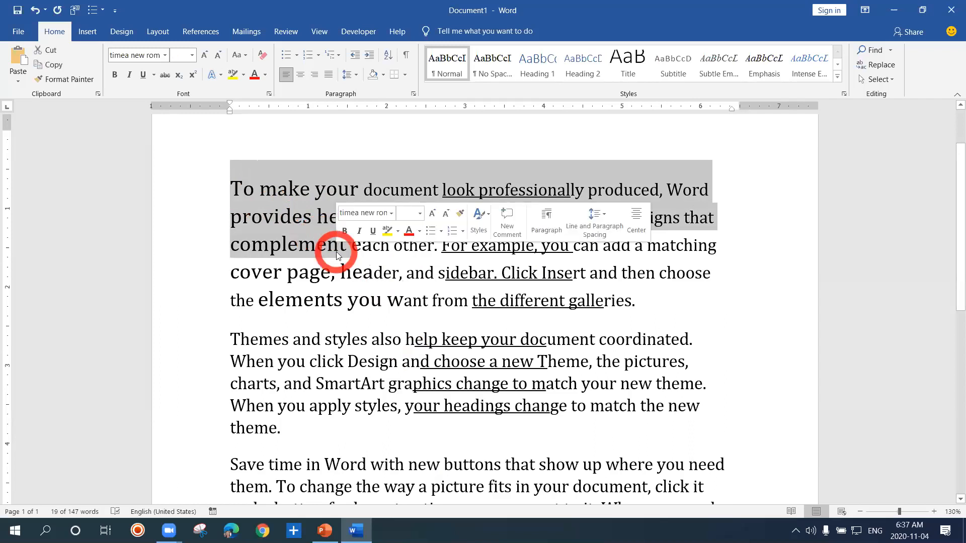
Select the text from To make through complement, clear it, and select a rectangular block over the beginnings of the first four lines
click(336, 252)
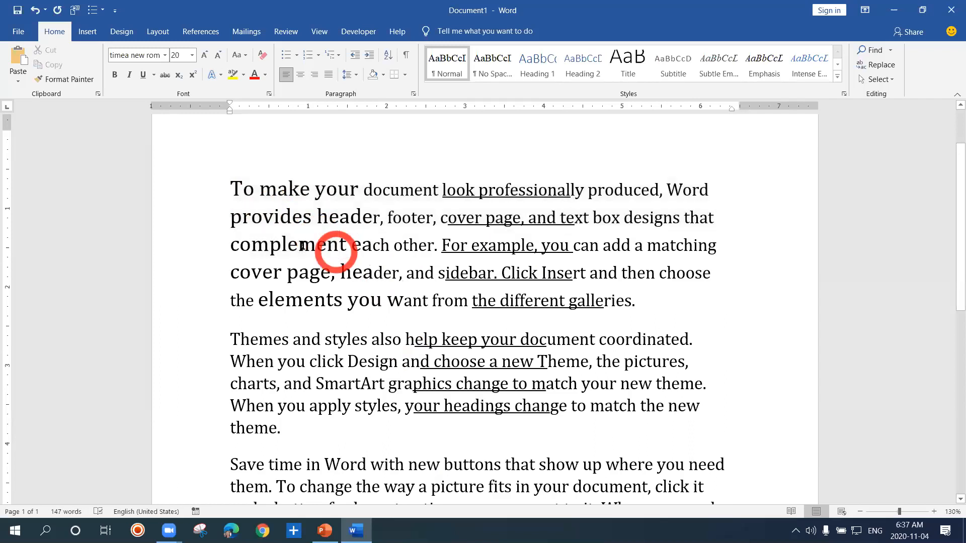
drag(239, 190, 261, 243)
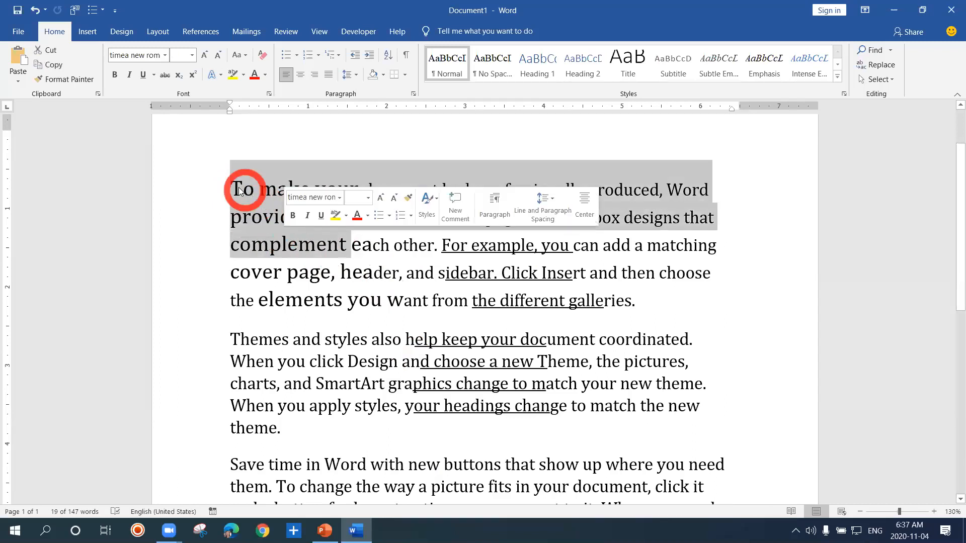
click(233, 189)
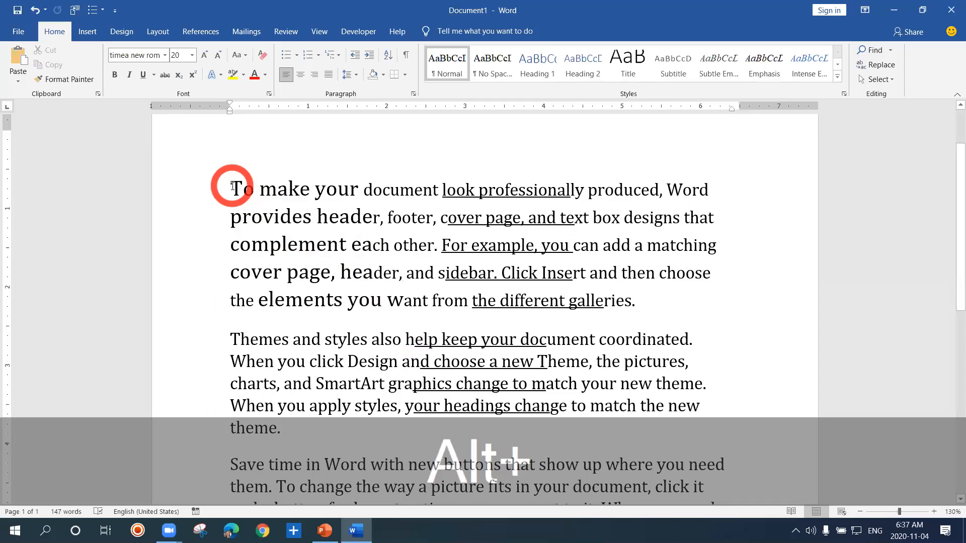
drag(233, 186, 341, 281)
click(357, 165)
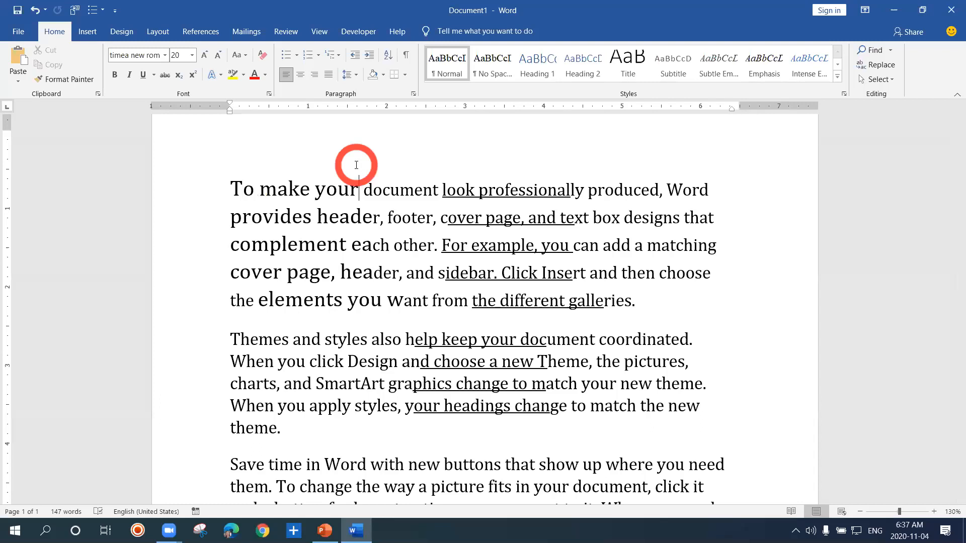
Select the whole document, clear the selection, and repeat until the entire text is selected again
key(ctrl)
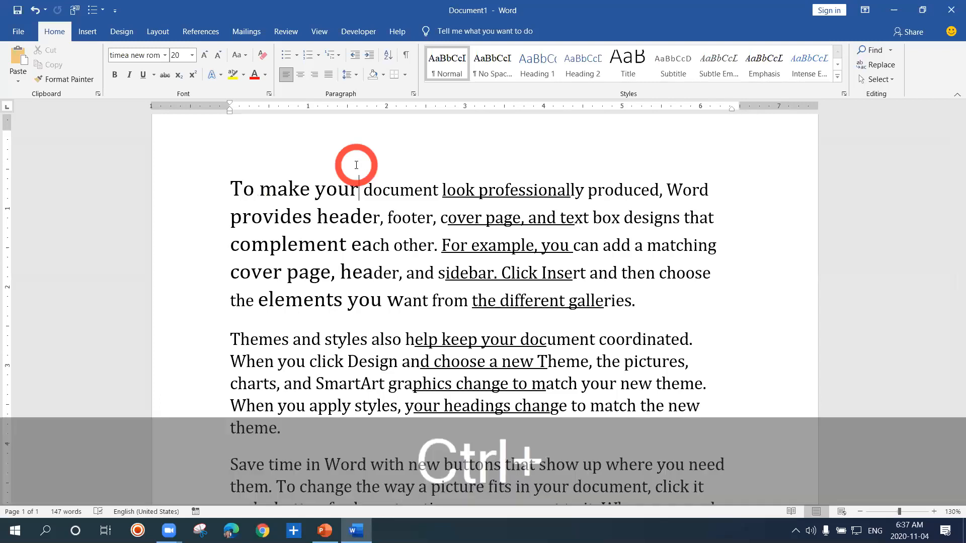
key(ctrl+a)
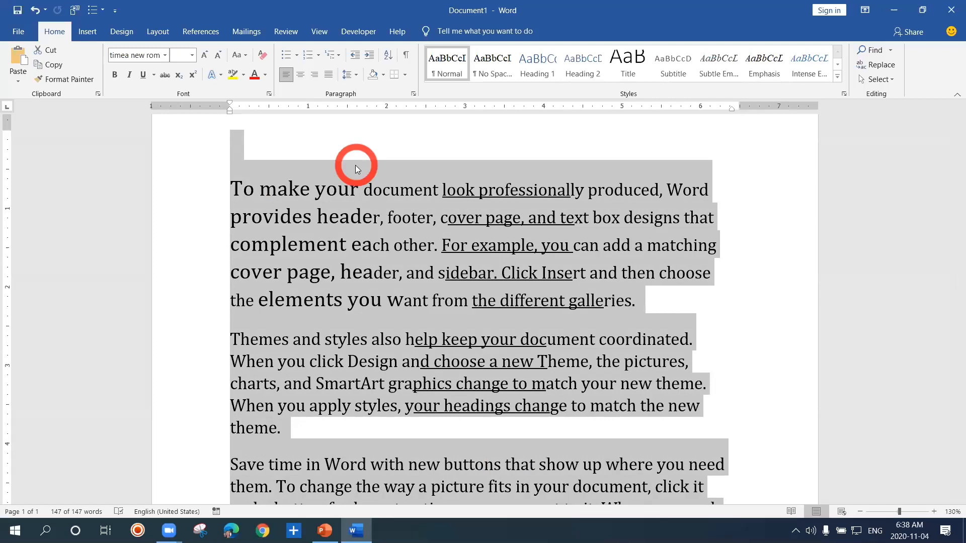
click(644, 304)
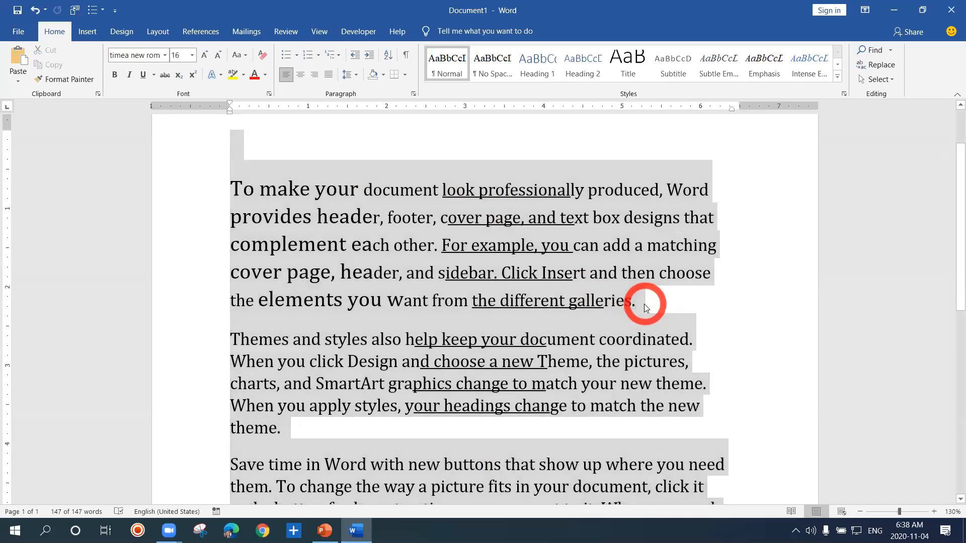
click(510, 252)
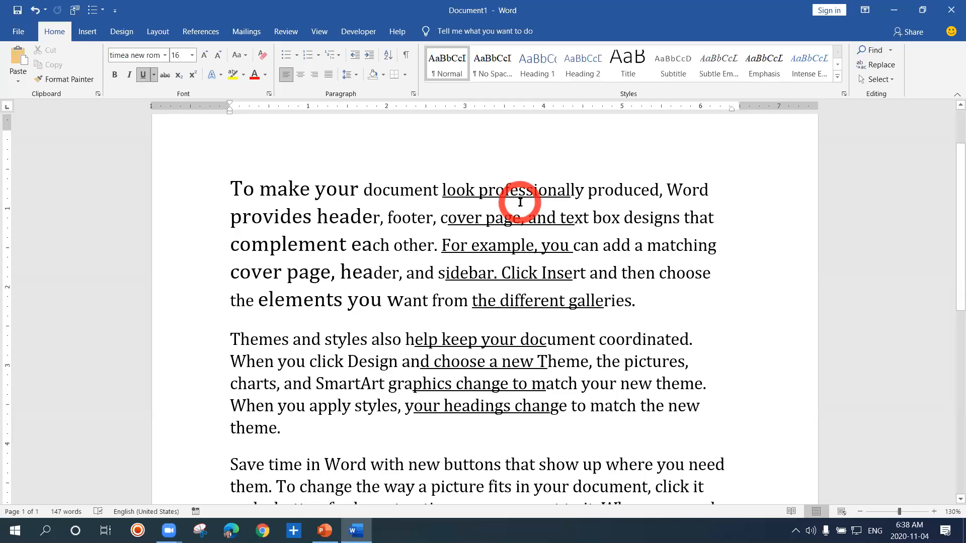
key(ctrl+a)
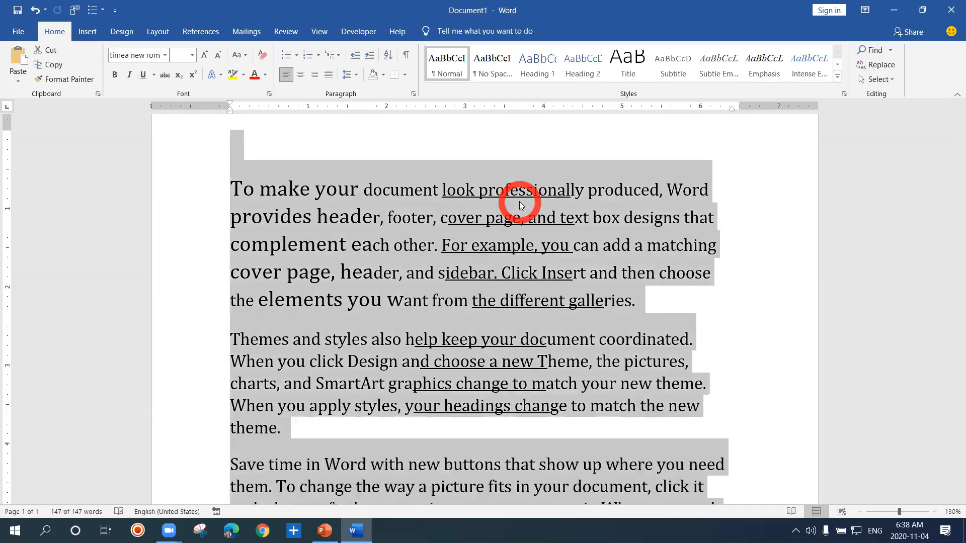
click(703, 306)
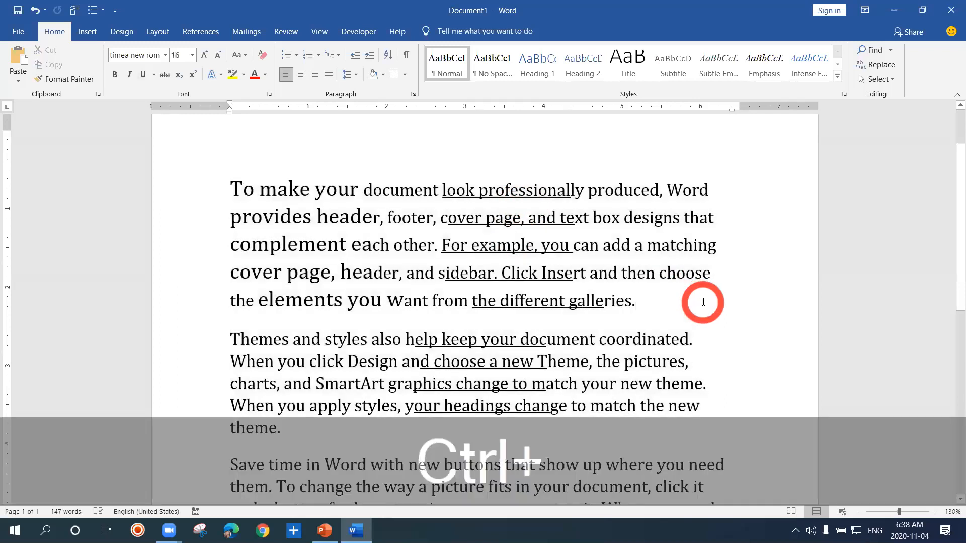
key(ctrl+a)
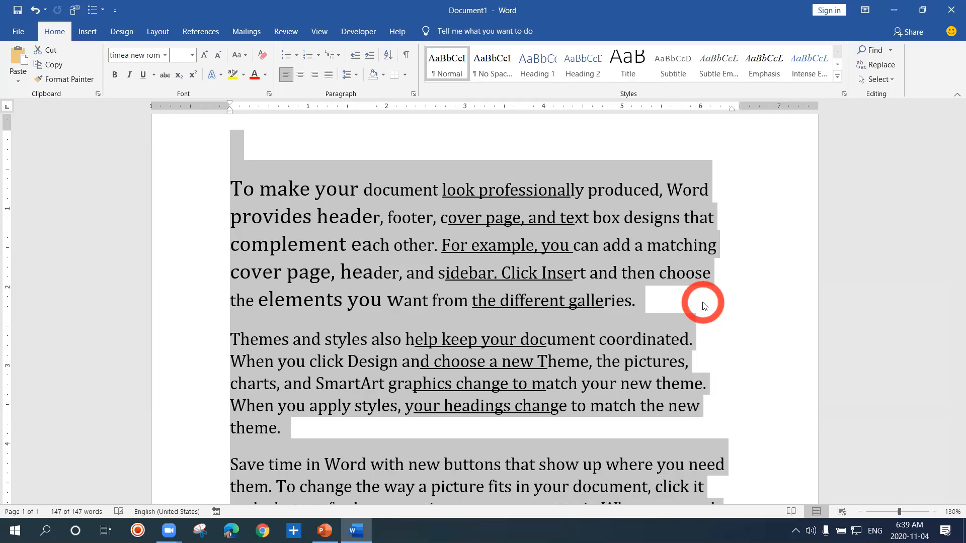
Replace the whole selected text with k and undo it, and likewise delete the whole text and undo the deletion
text(k)
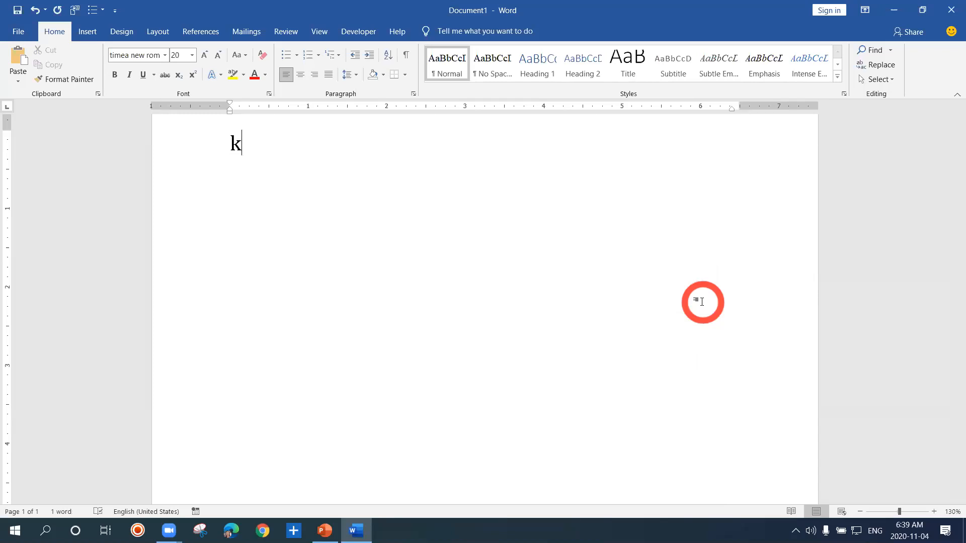
key(ctrl+z)
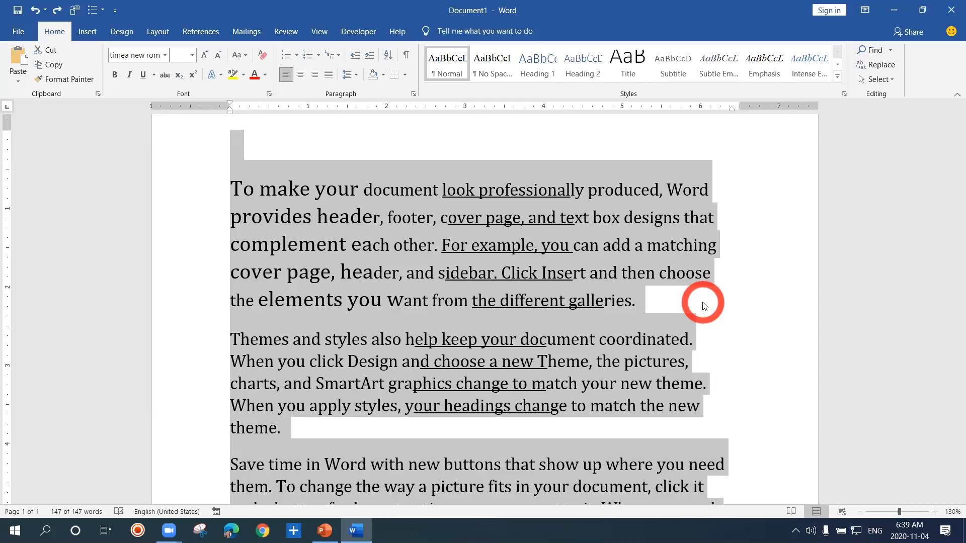
key(Delete)
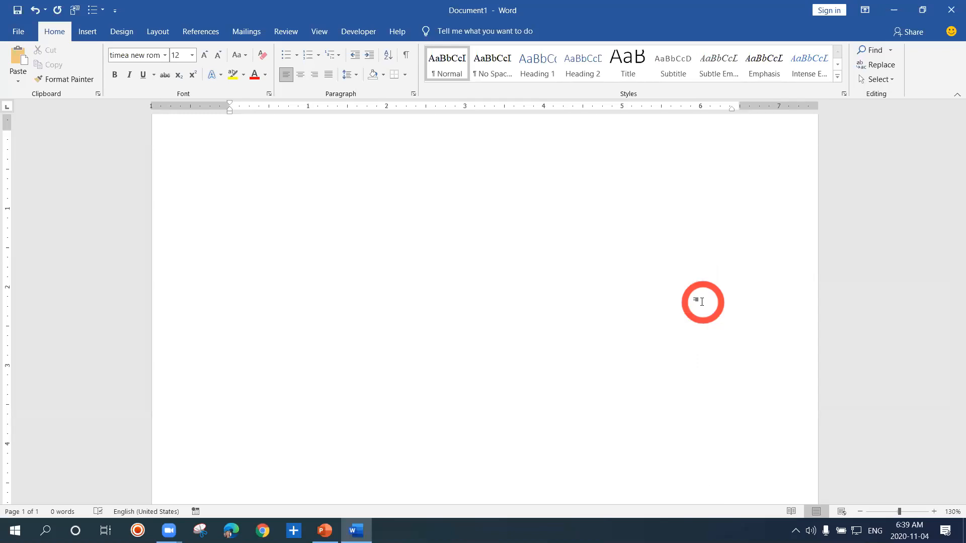
key(ctrl)
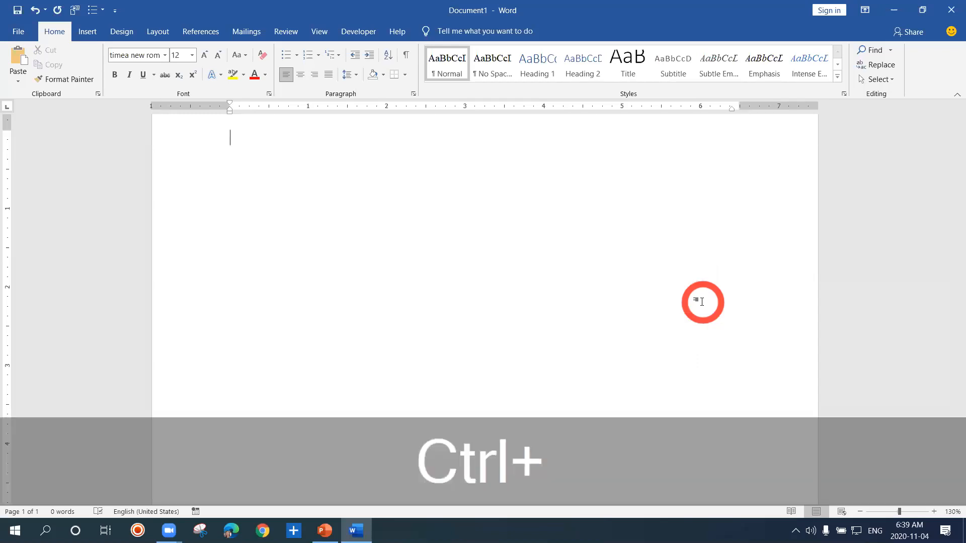
key(ctrl+z)
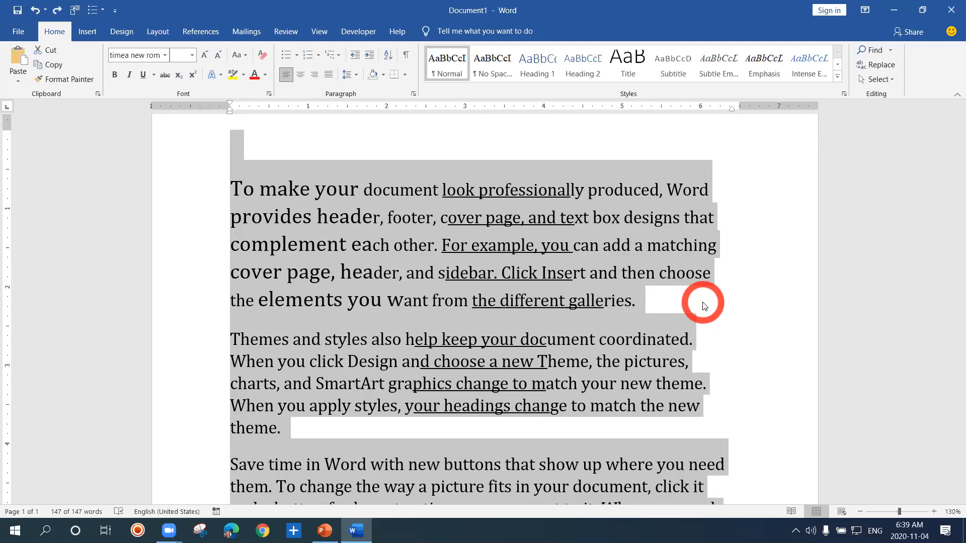
Delete the whole text and generate new sample text of three paragraphs with two sentences each using =rand(3,2)
key(Delete)
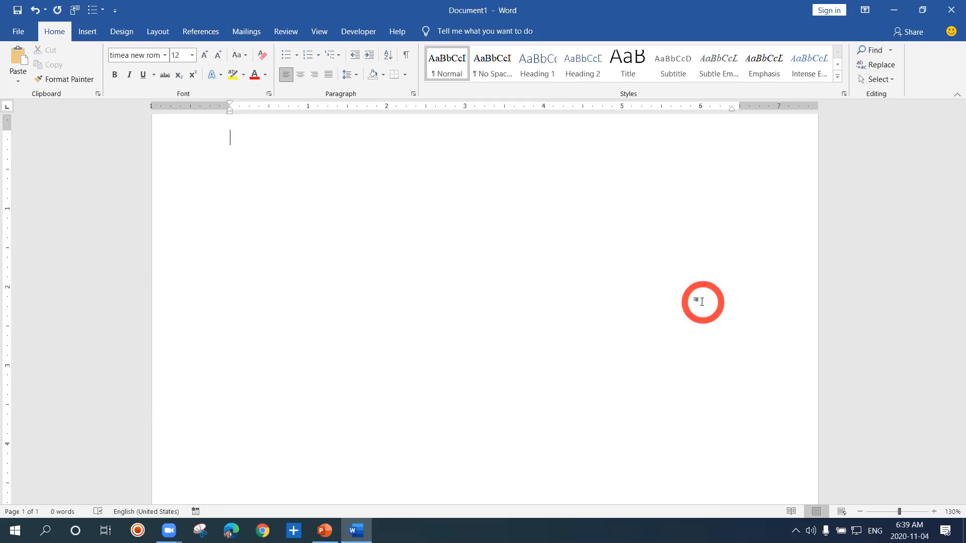
text(=rand(2)
key(BackSpace)
text(3,2))
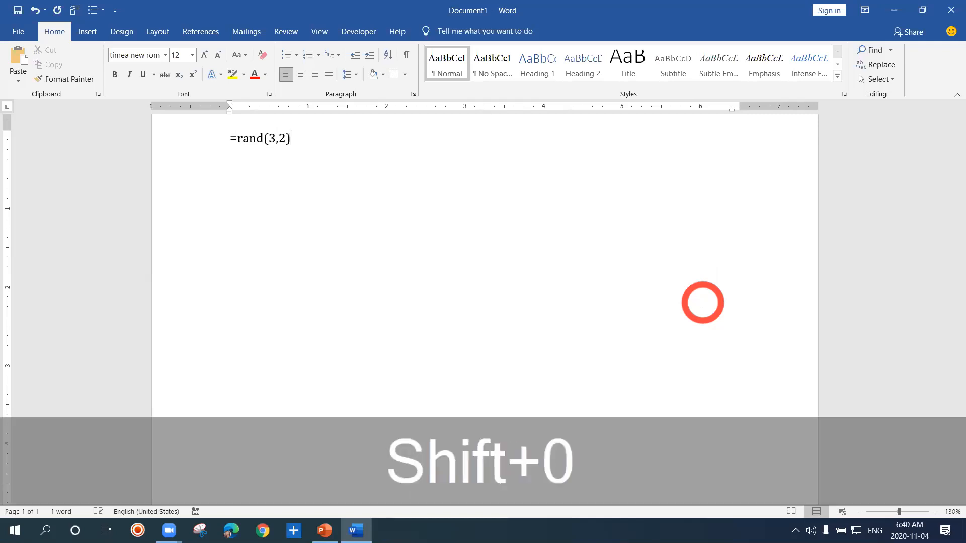
key(Return)
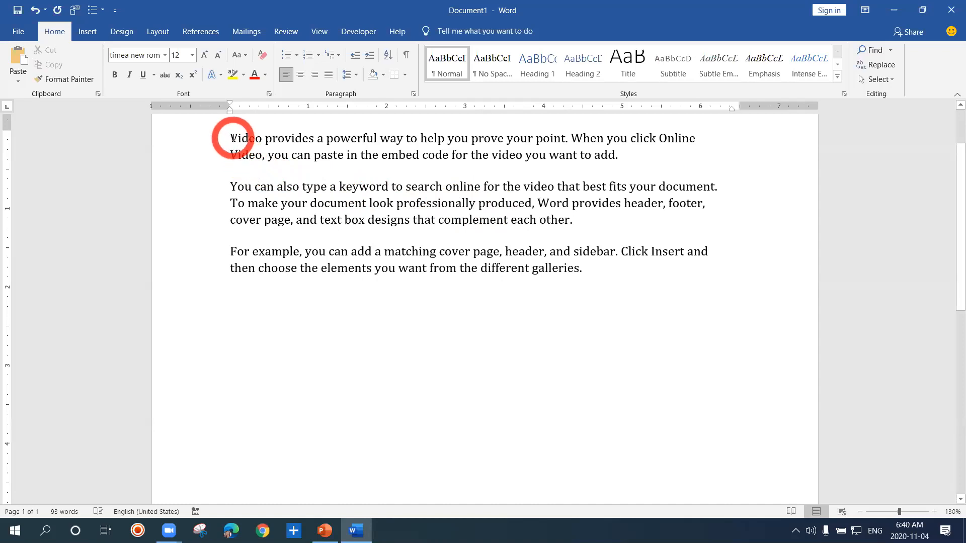
Copy Video provides a powerful from the first paragraph and paste it into a new paragraph after the last one
drag(230, 138, 375, 141)
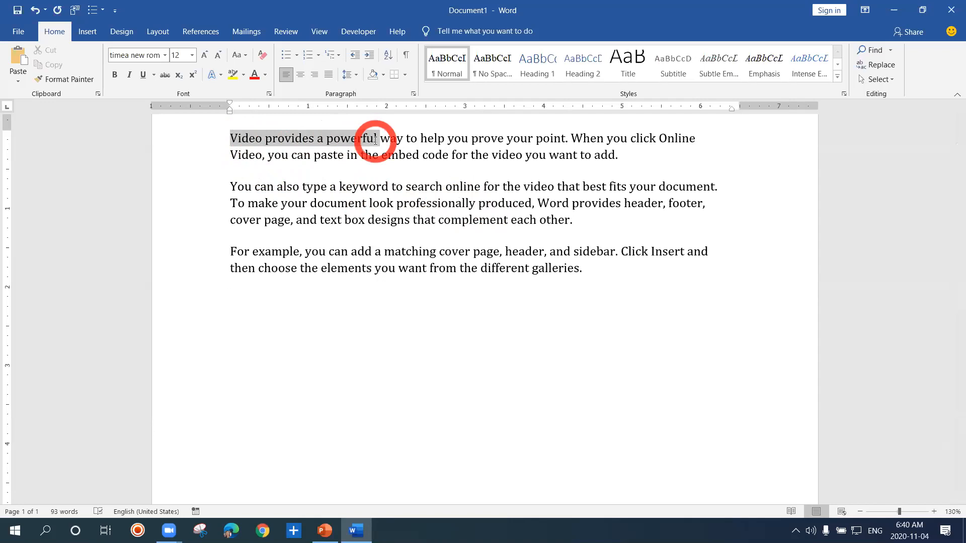
drag(375, 140, 375, 145)
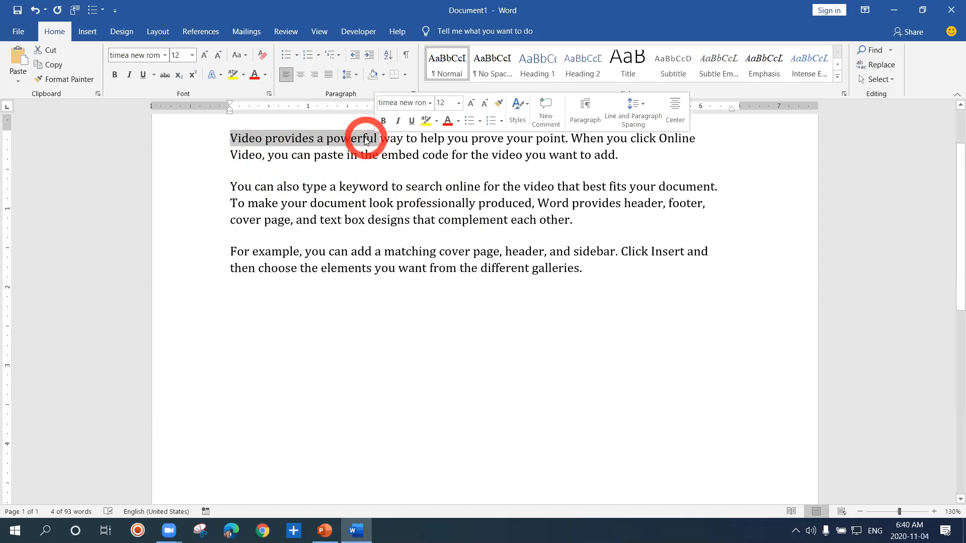
right_click(364, 139)
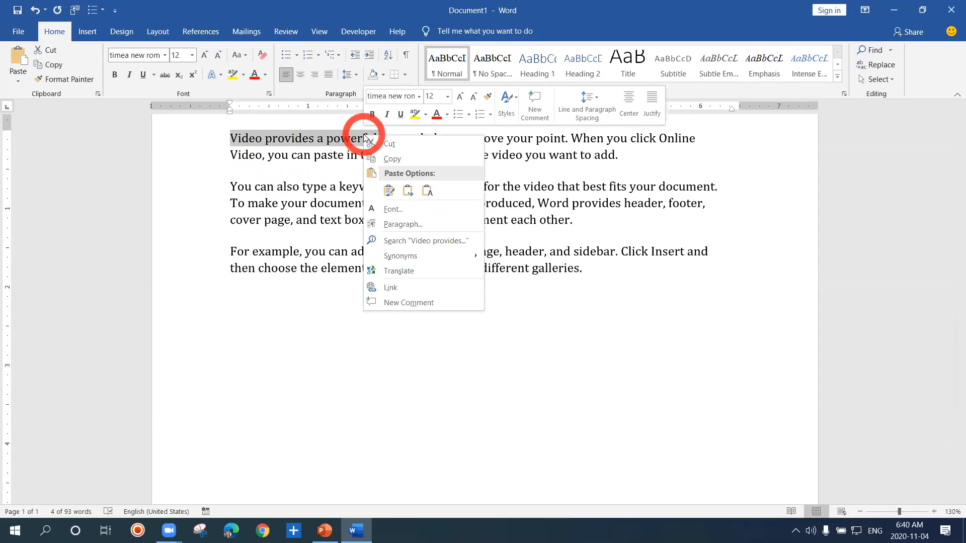
click(382, 159)
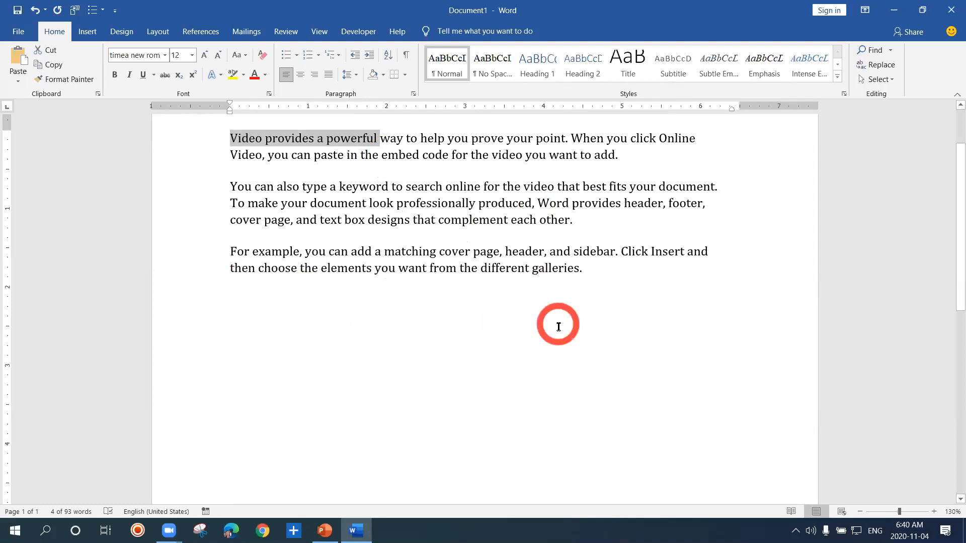
click(595, 270)
key(Return)
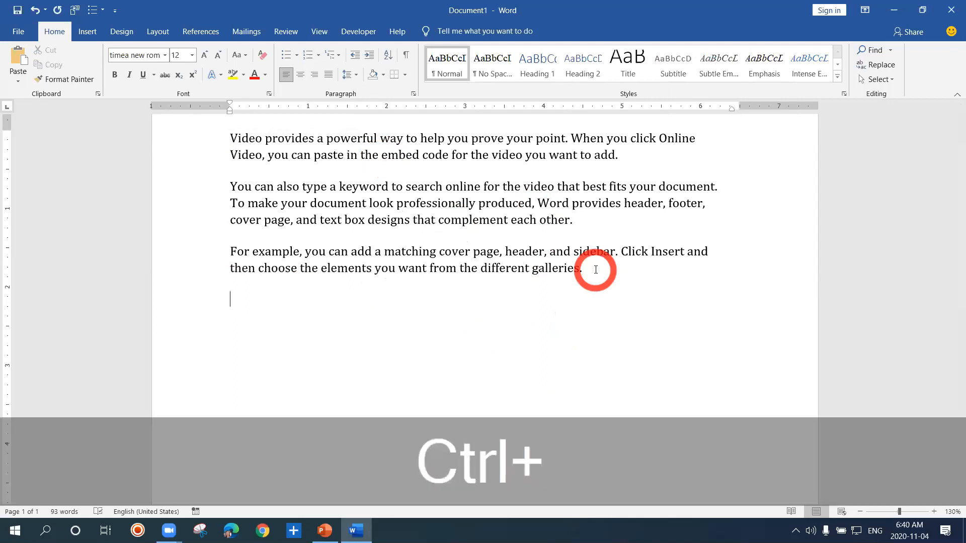
key(ctrl+v)
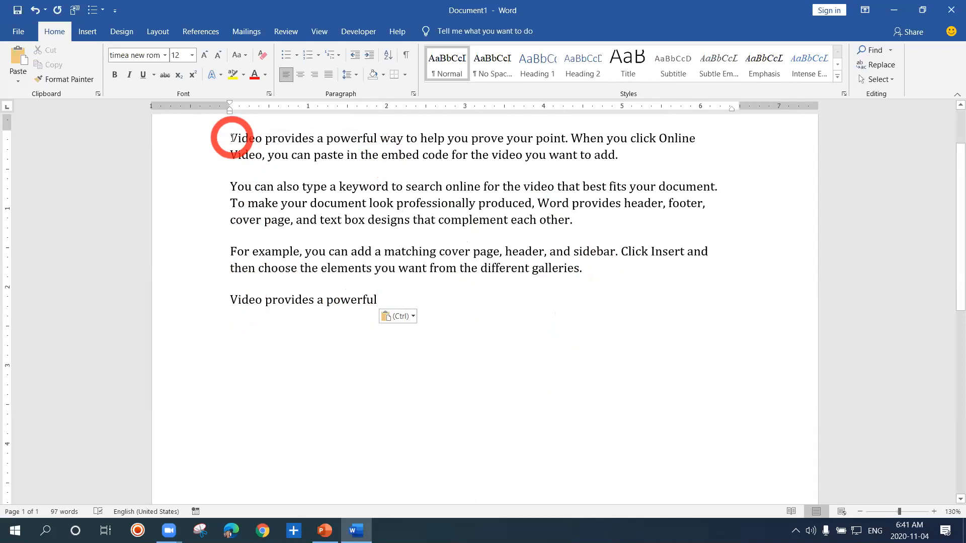
Copy the word Video at the start of the first paragraph and paste it into a new paragraph at the document's end
drag(232, 136, 266, 144)
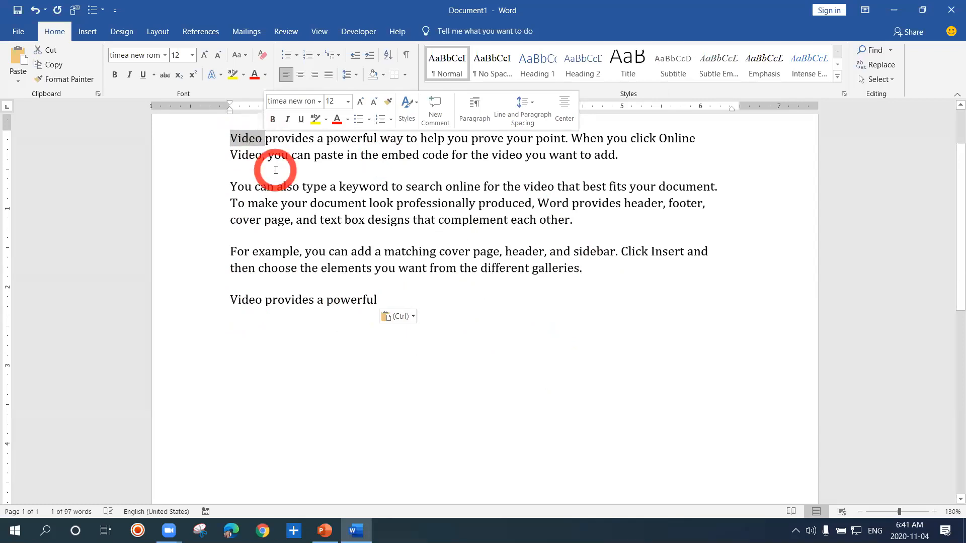
key(ctrl)
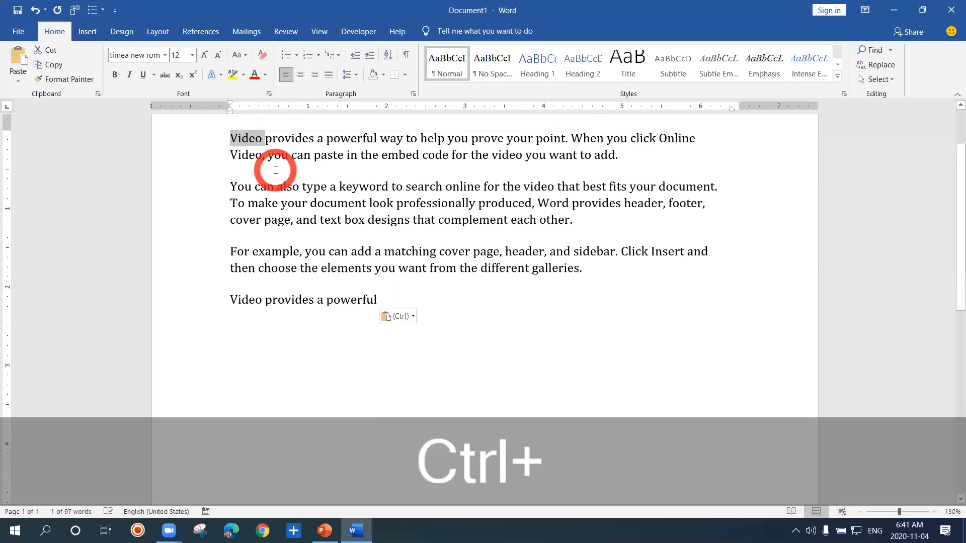
key(ctrl+c)
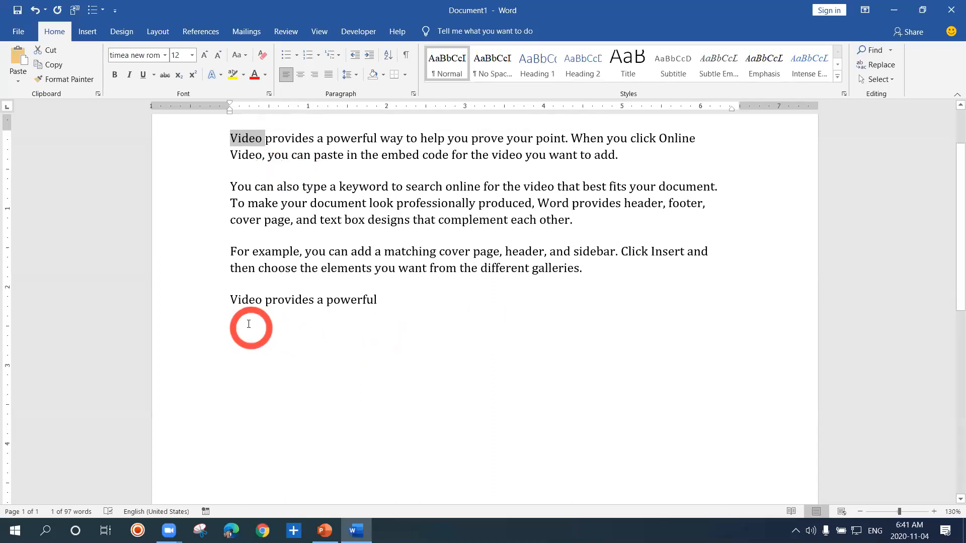
click(385, 303)
key(Return)
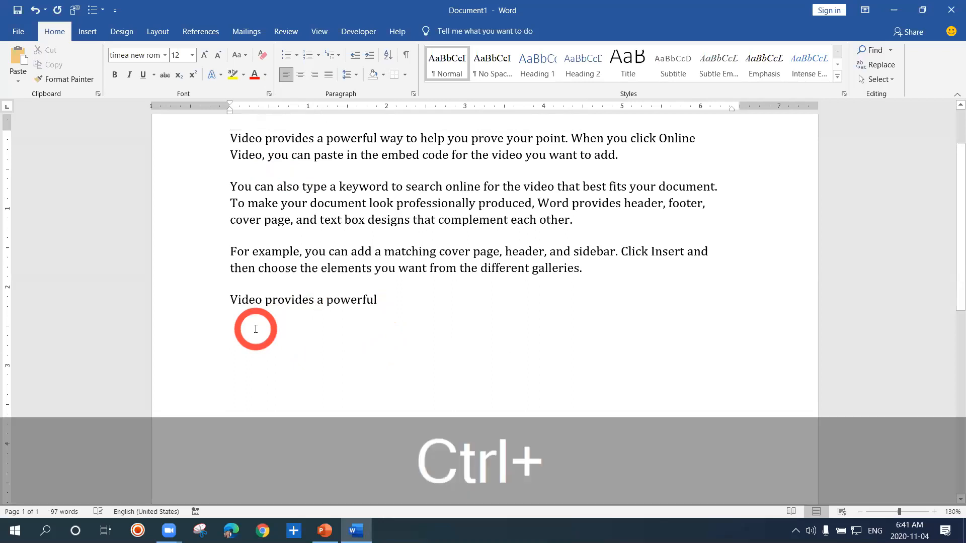
key(ctrl+v)
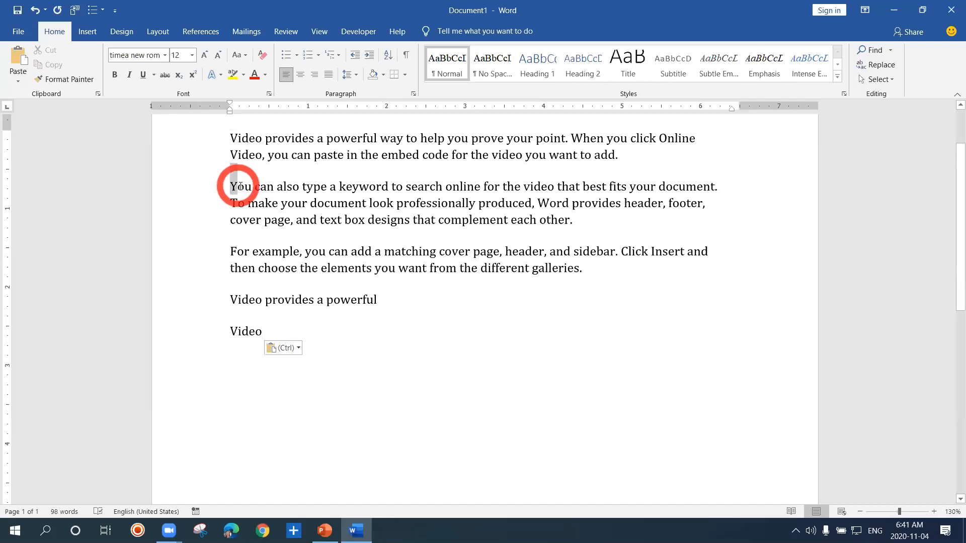
Copy You can from the start of the second paragraph and paste it after the word Video in the last paragraph
drag(232, 186, 266, 189)
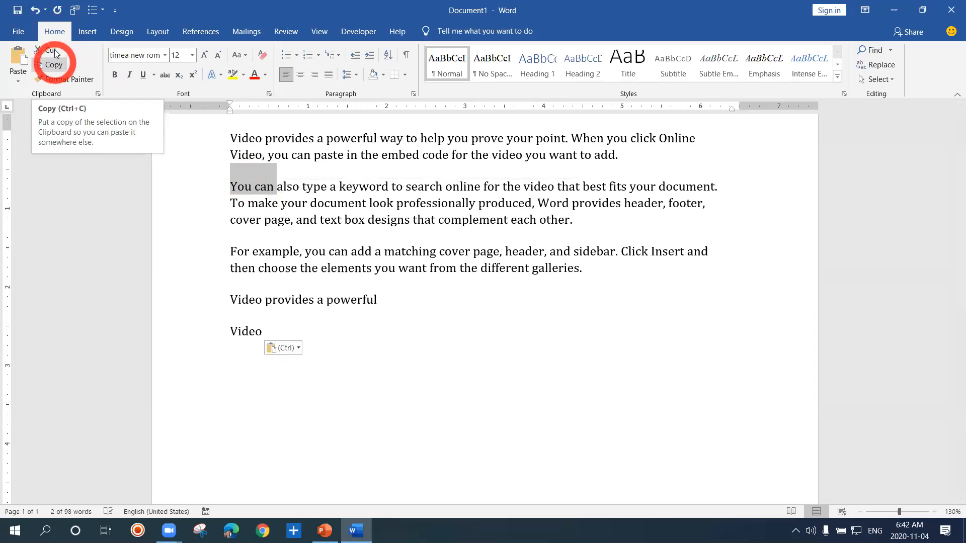
click(60, 66)
click(54, 66)
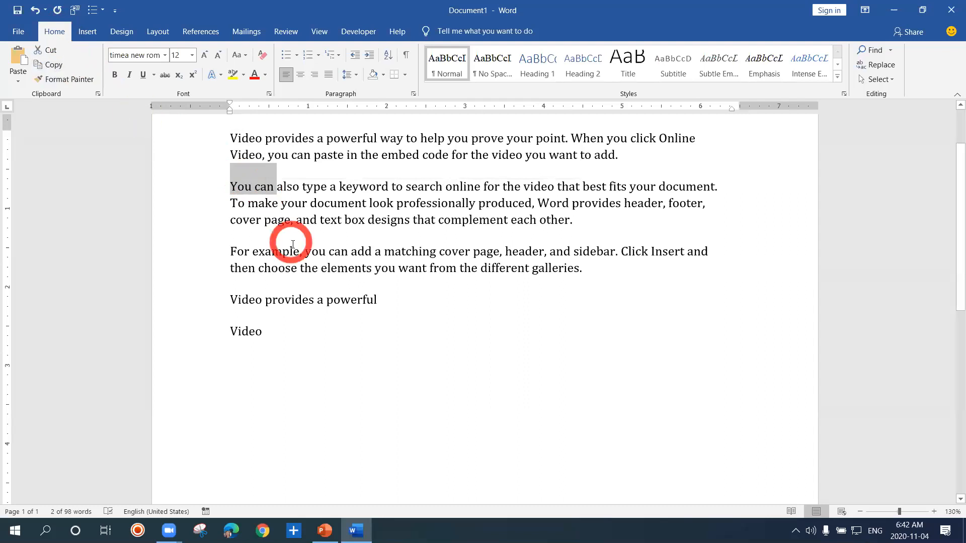
click(271, 332)
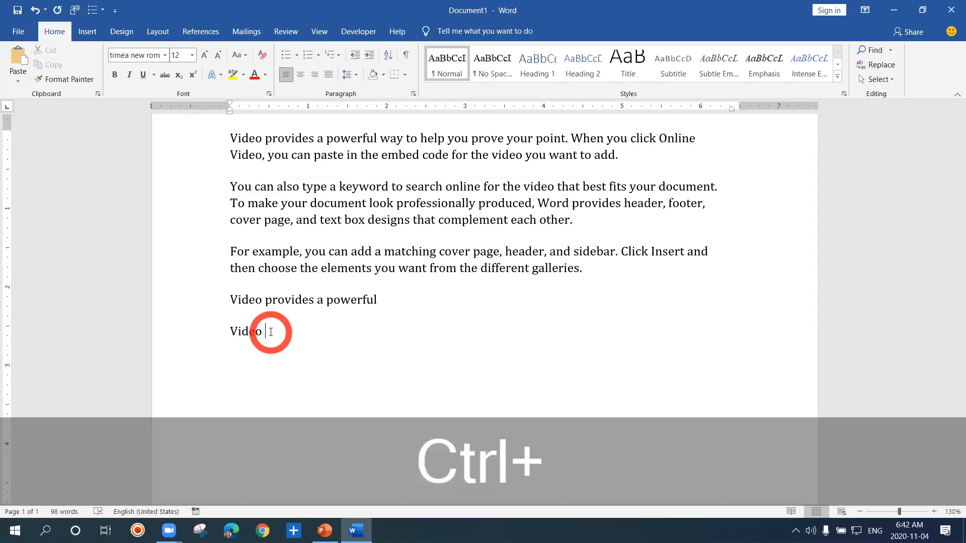
key(ctrl+v)
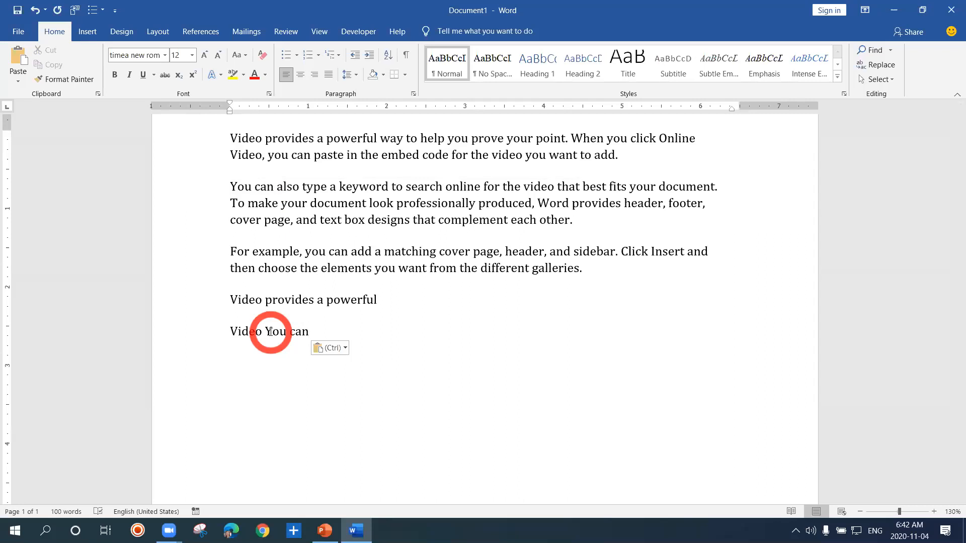
Copy the word Video and the phrase Video, you can from the first paragraph in turn
drag(231, 143, 260, 147)
right_click(260, 146)
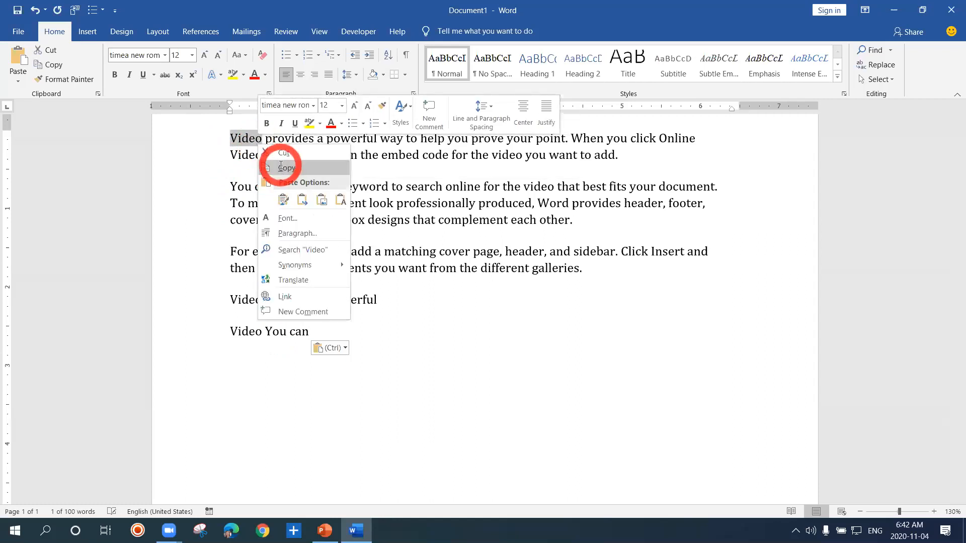
click(281, 166)
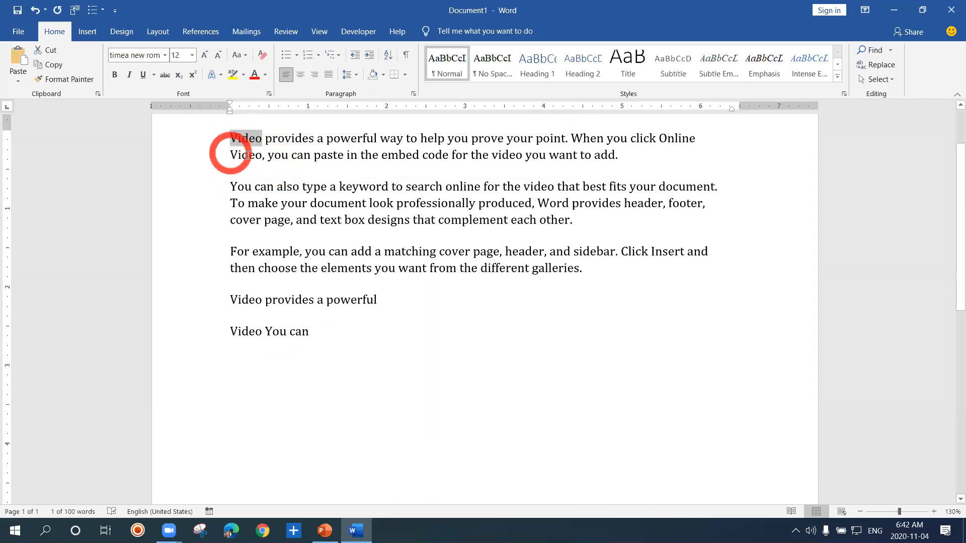
drag(235, 151, 300, 155)
key(ctrl+c)
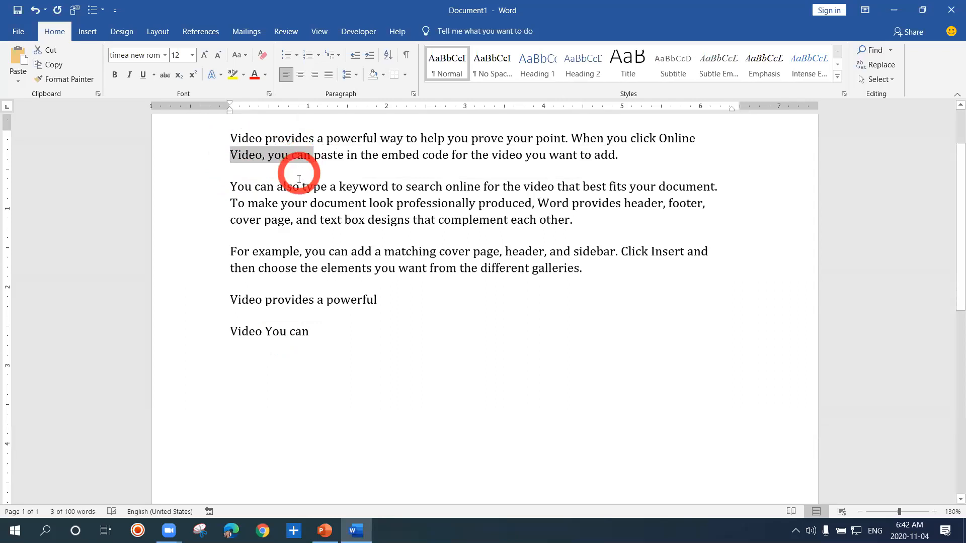
click(302, 238)
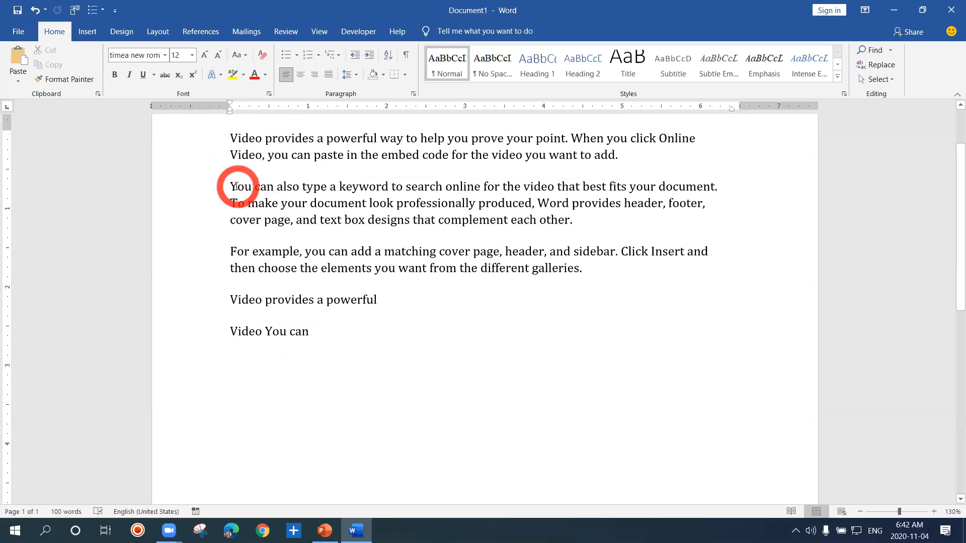
Copy You can also from the start of the second paragraph and paste it into a new paragraph at the document's end
drag(241, 187, 284, 188)
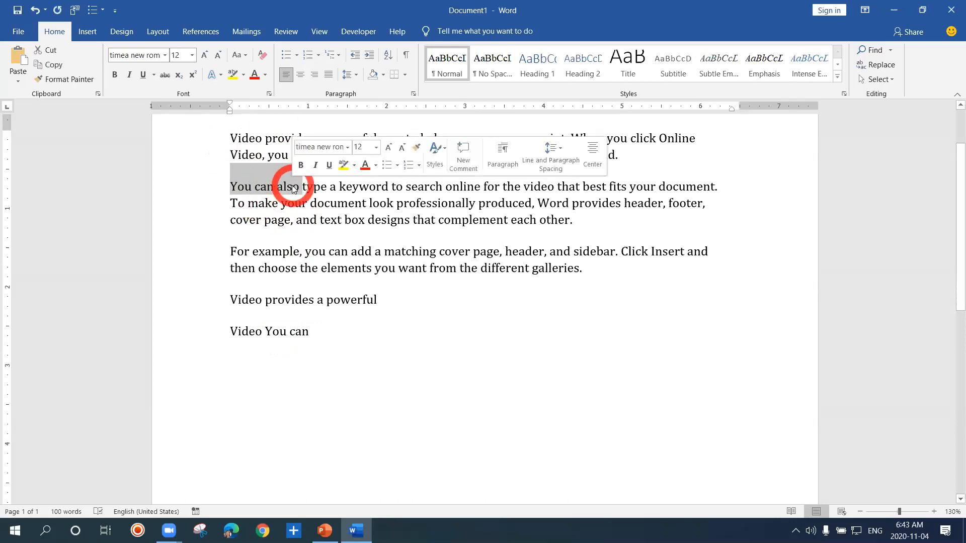
click(54, 67)
click(266, 212)
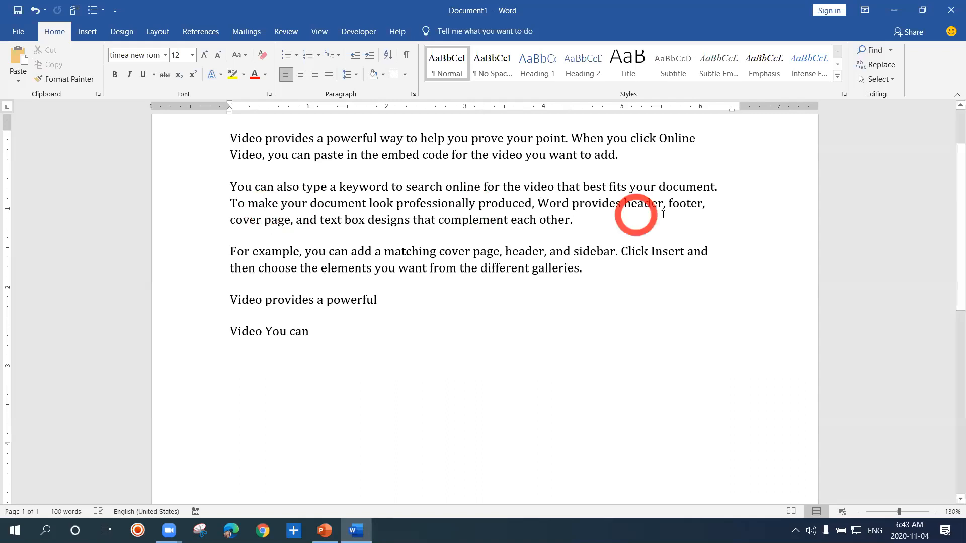
click(847, 89)
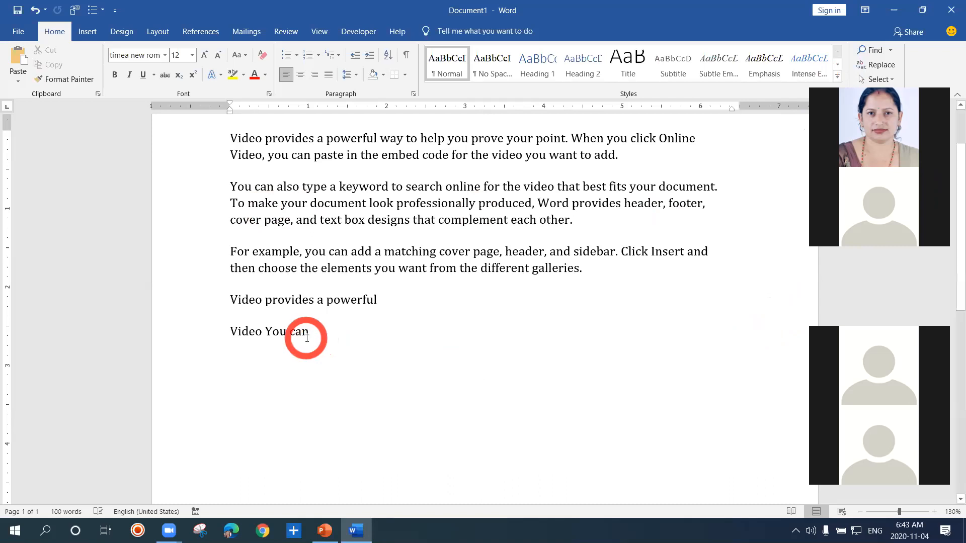
key(Return)
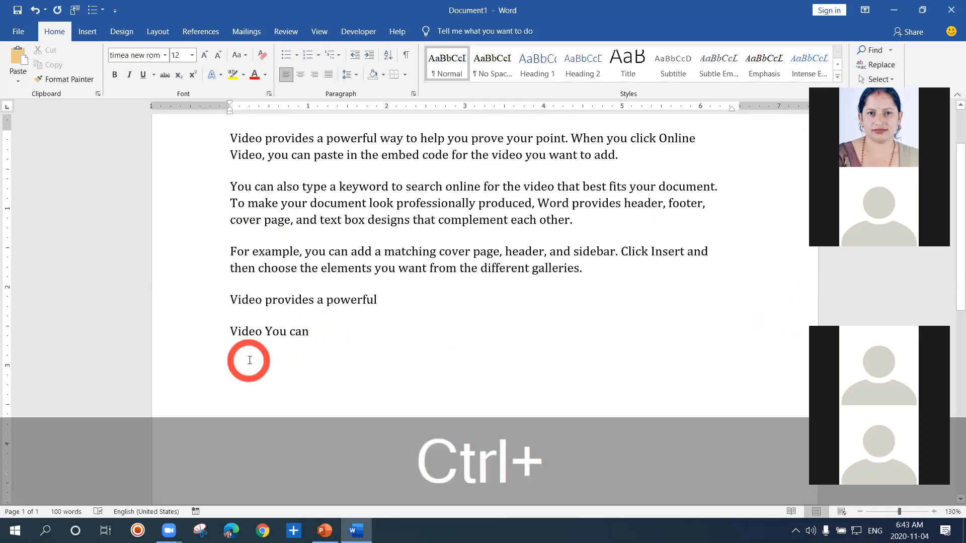
key(ctrl+v)
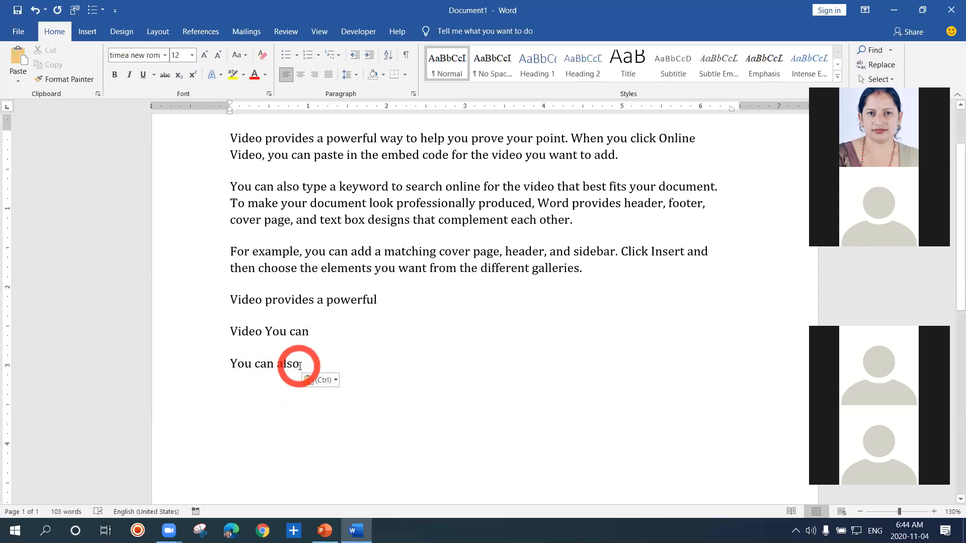
Paste the copied You can also into another new paragraph at the end using the Keep Source Formatting option
right_click(279, 396)
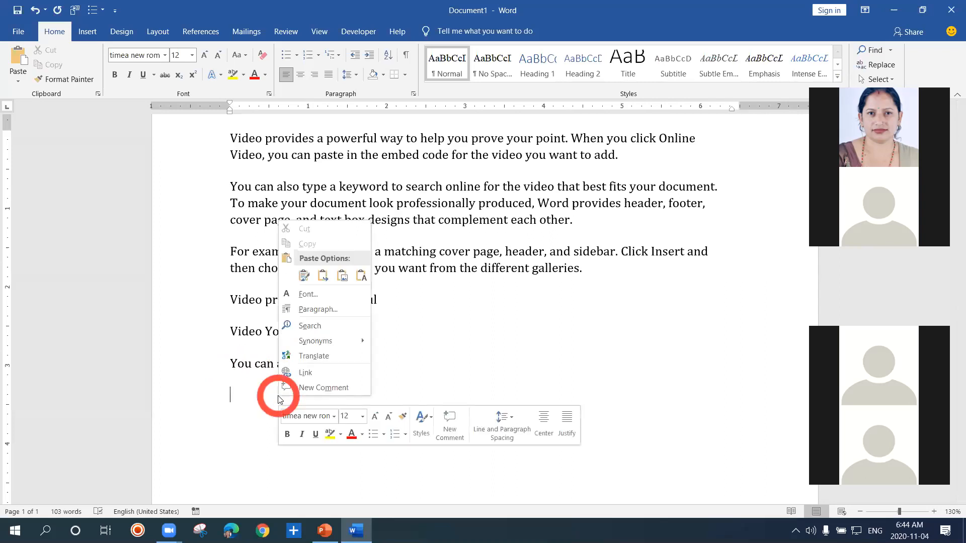
click(304, 279)
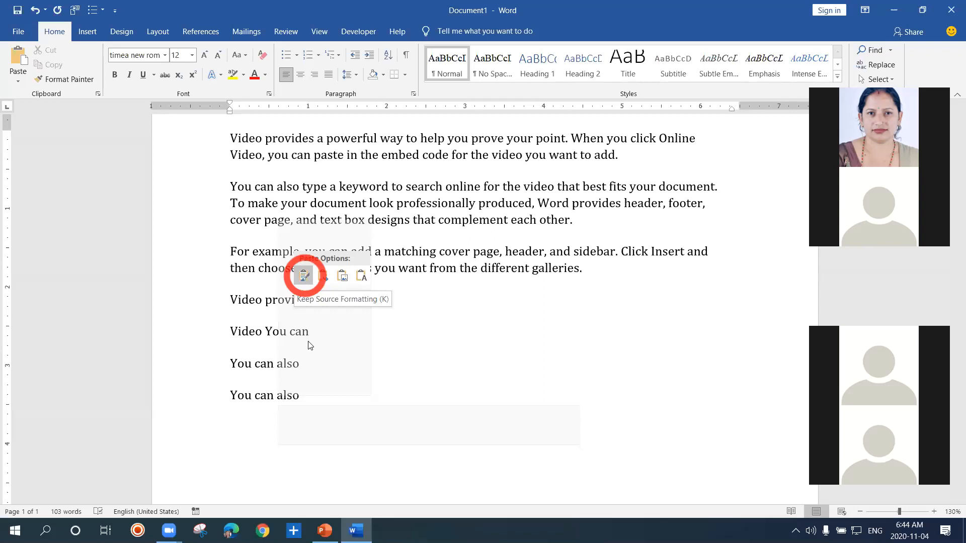
right_click(302, 398)
click(304, 276)
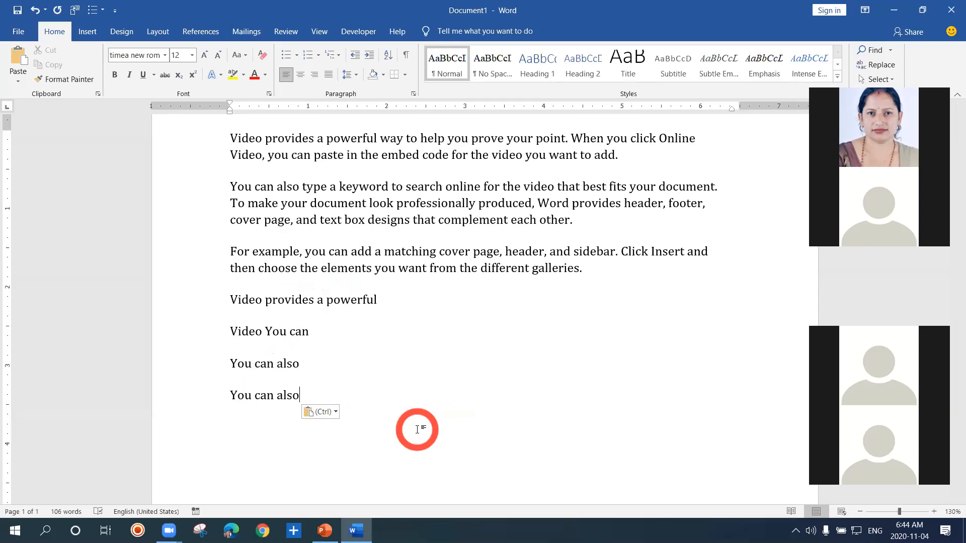
Add one more paragraph at the document's end and paste You can also into it with the default paste
key(Return)
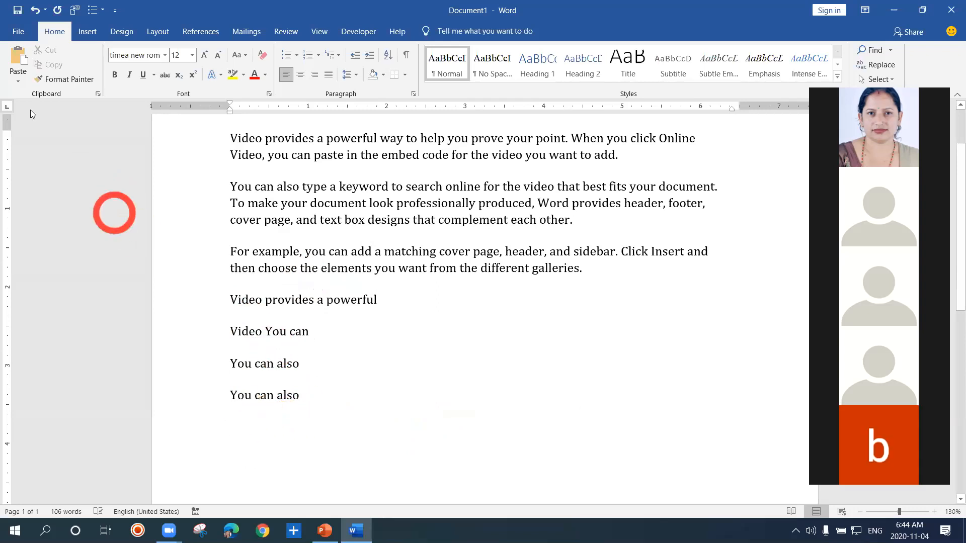
click(19, 76)
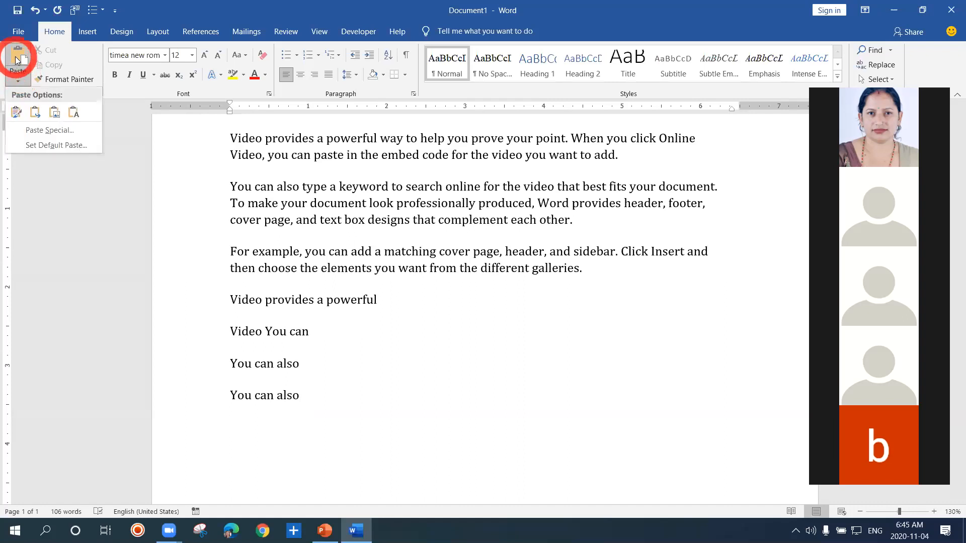
click(16, 60)
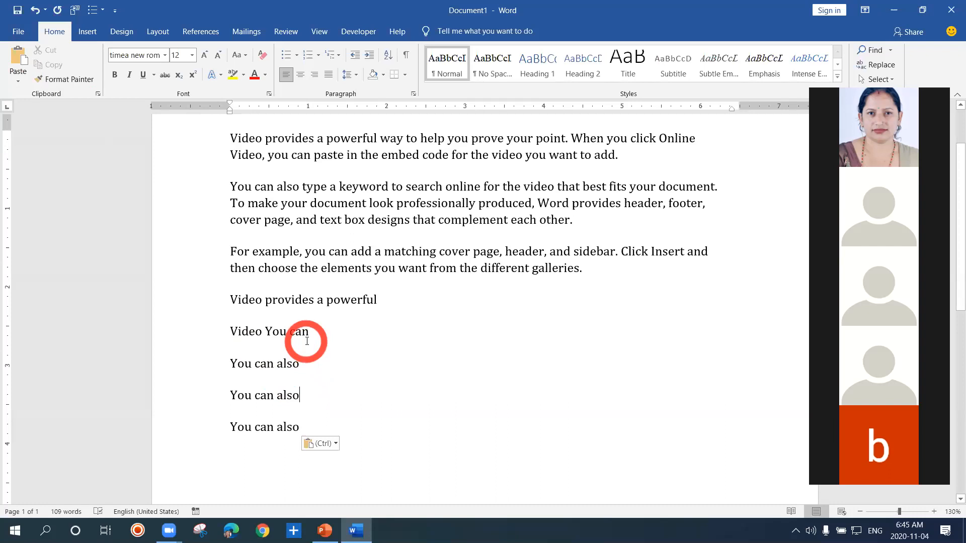
Color the words Video provides a at the start of the first paragraph red
click(314, 384)
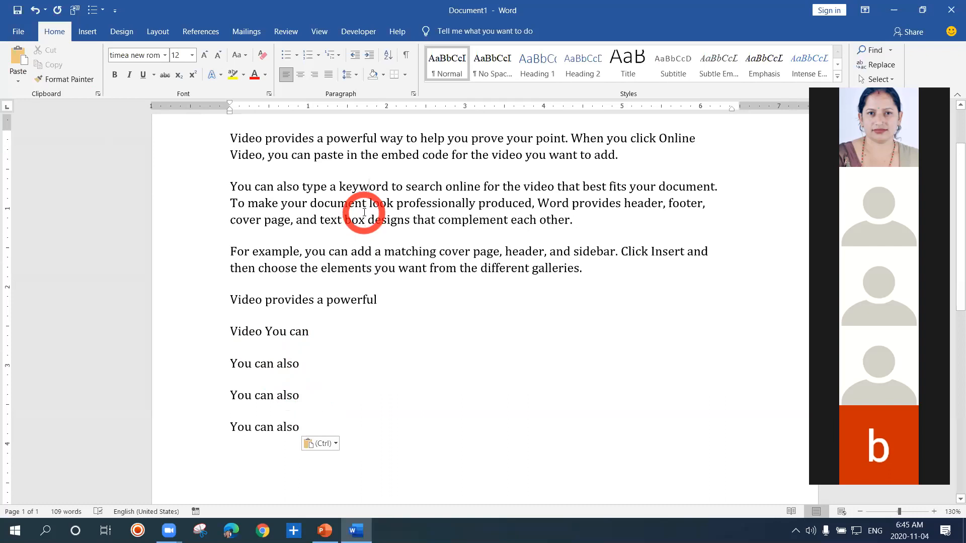
key(Up)
key(Up)
drag(231, 137, 325, 141)
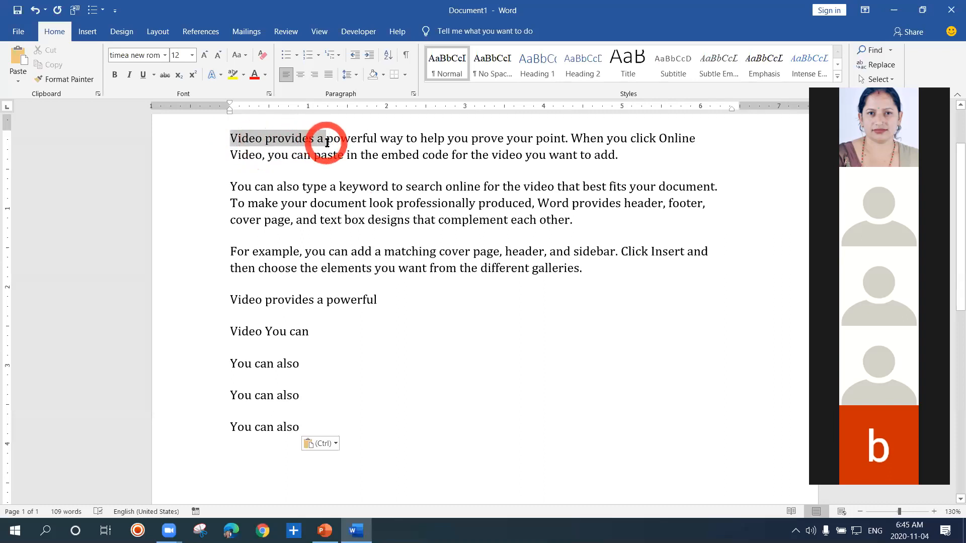
click(254, 77)
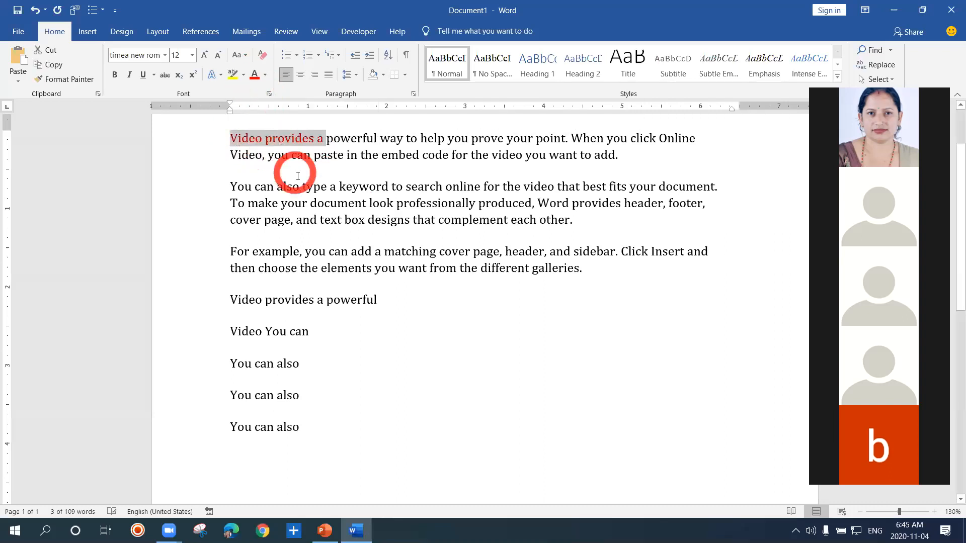
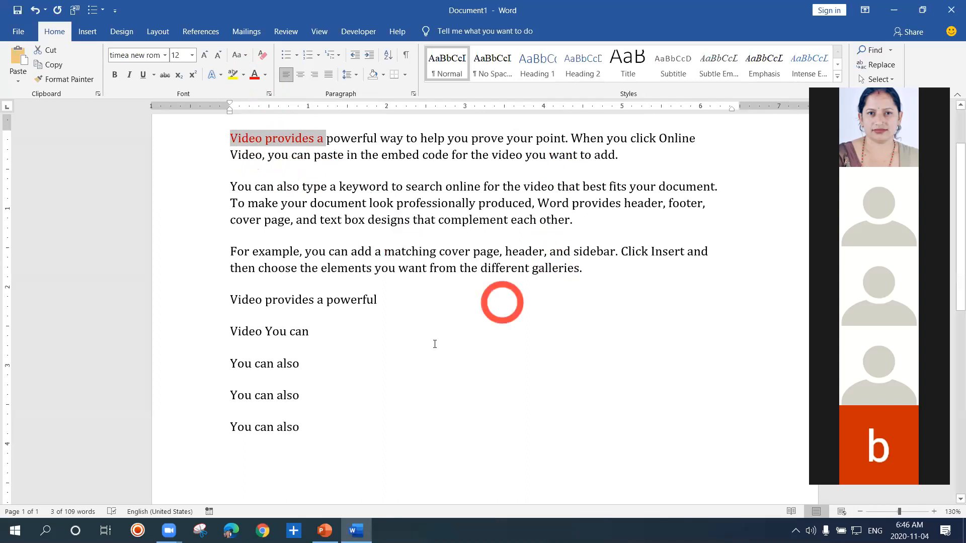
Cut the red words Video provides a from the start of the first paragraph and paste them after Video You can
click(306, 429)
click(375, 386)
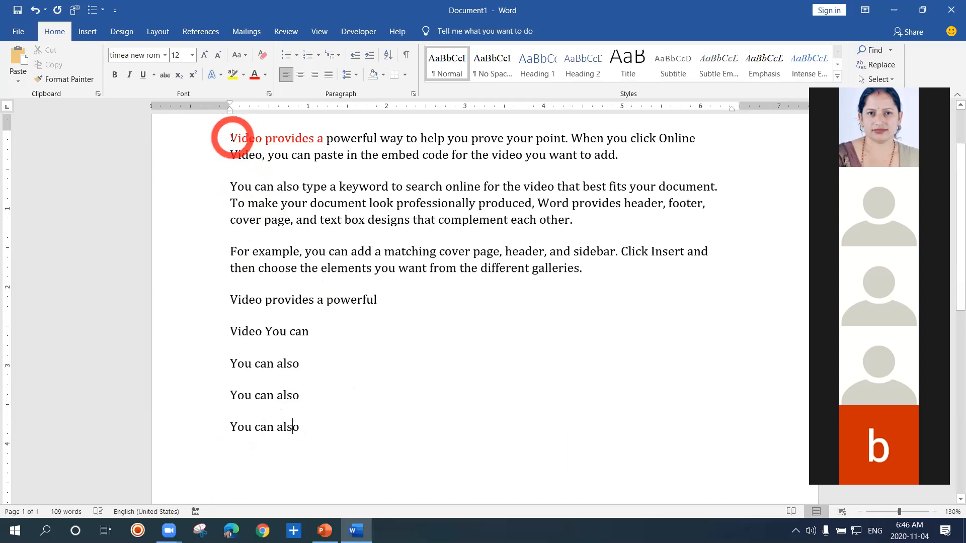
drag(232, 137, 322, 145)
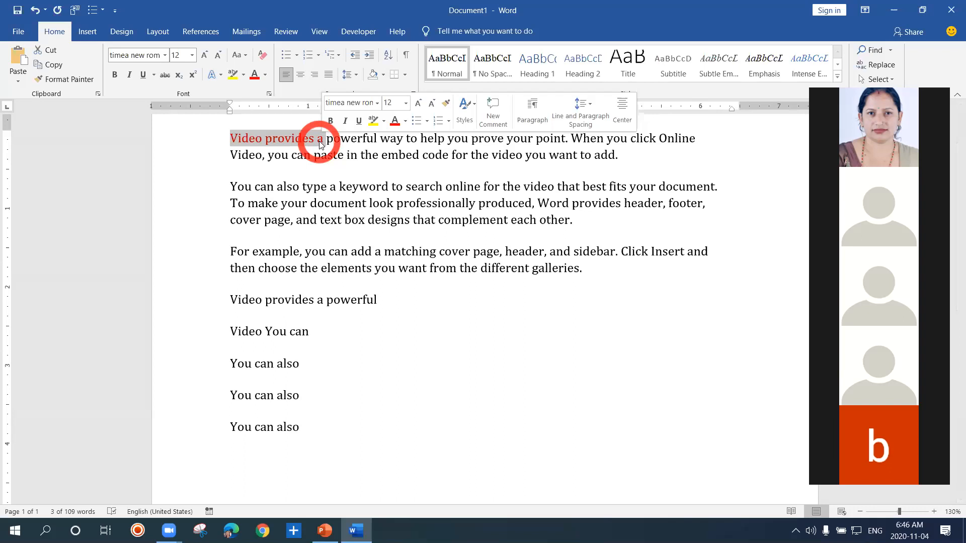
key(ctrl)
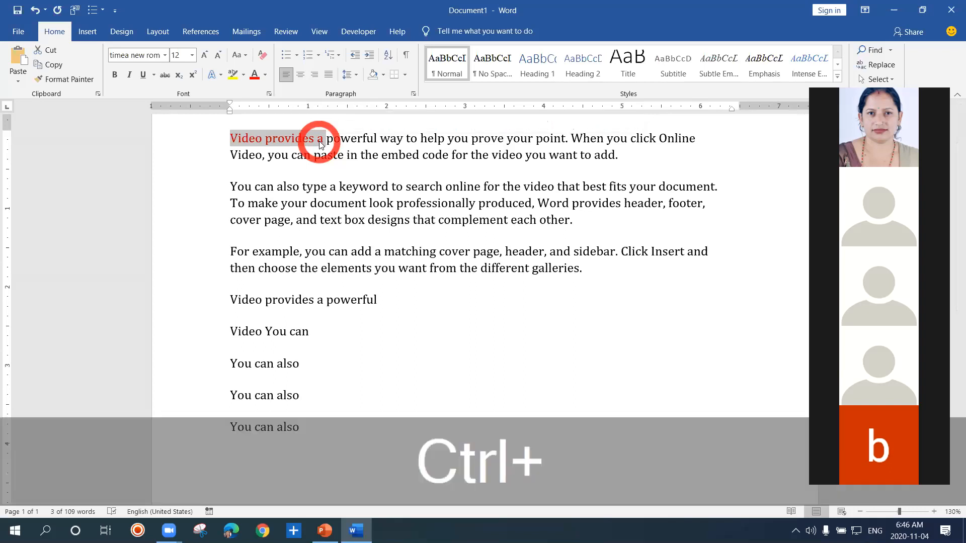
key(ctrl+x)
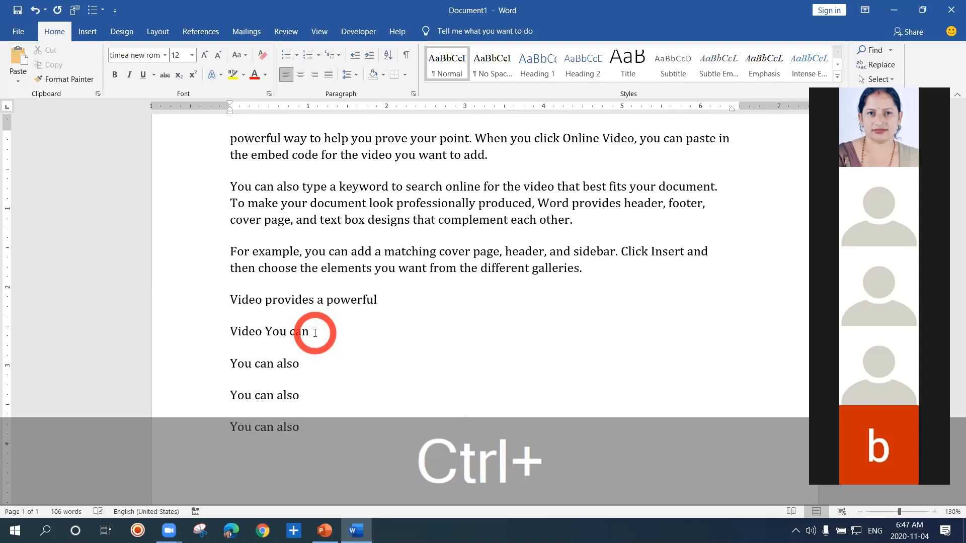
key(ctrl+v)
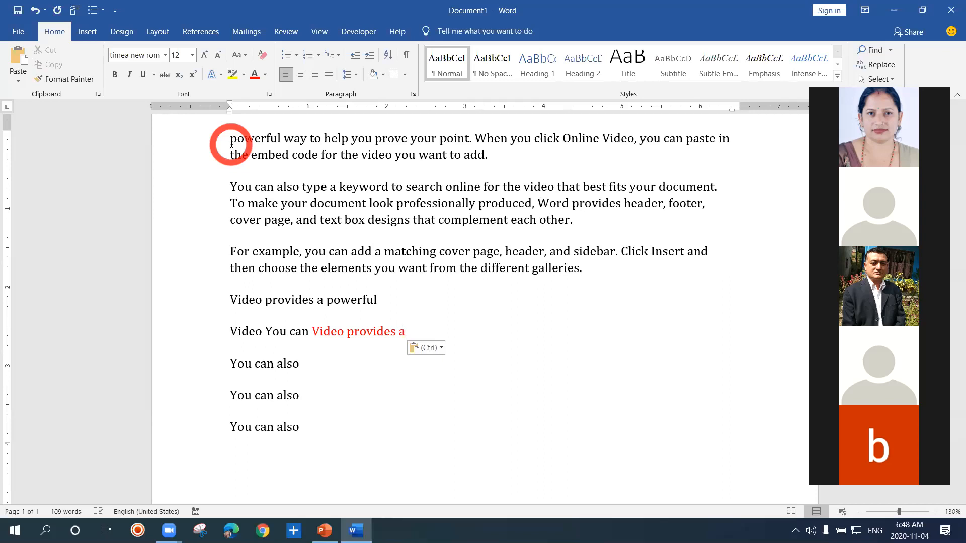
Cut powerful way from the start of the first paragraph and paste it after the red Video provides a
drag(231, 143, 303, 141)
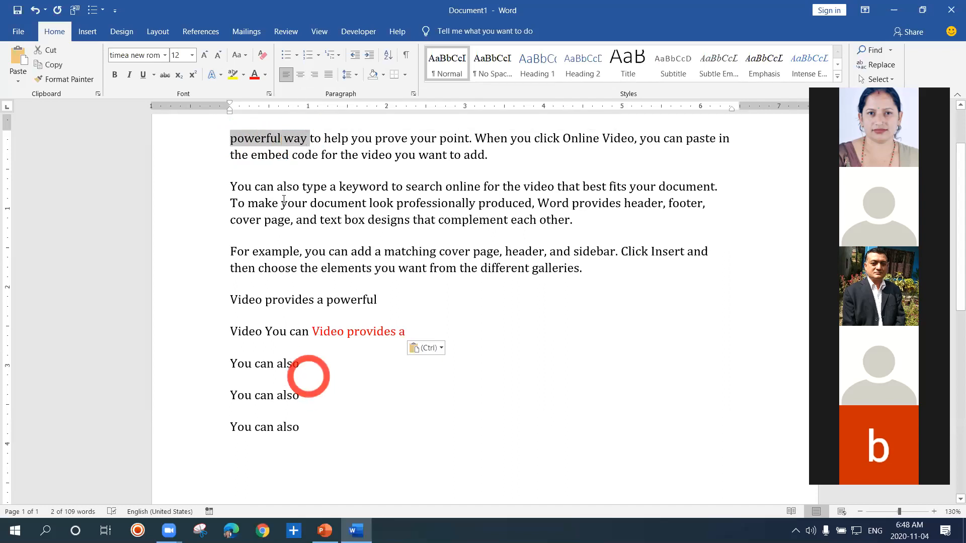
right_click(273, 144)
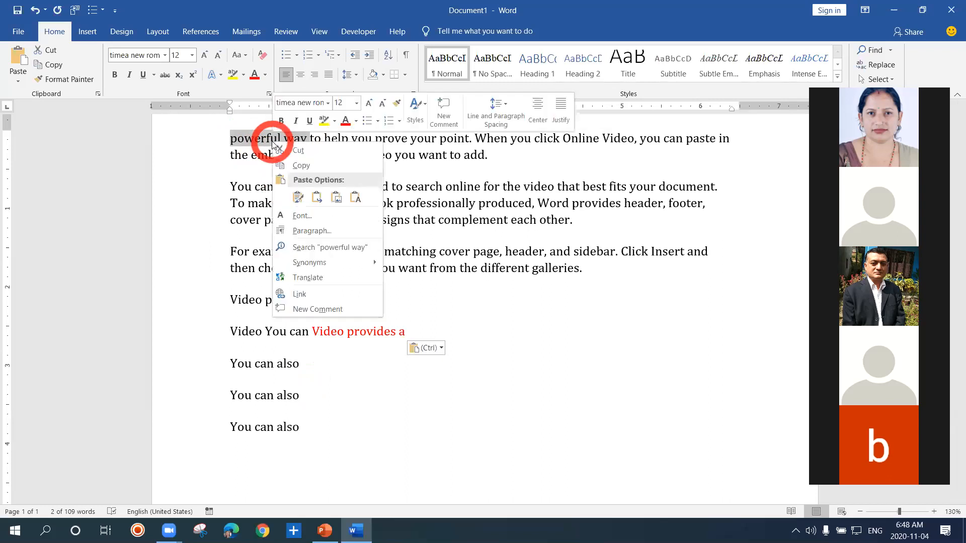
click(292, 166)
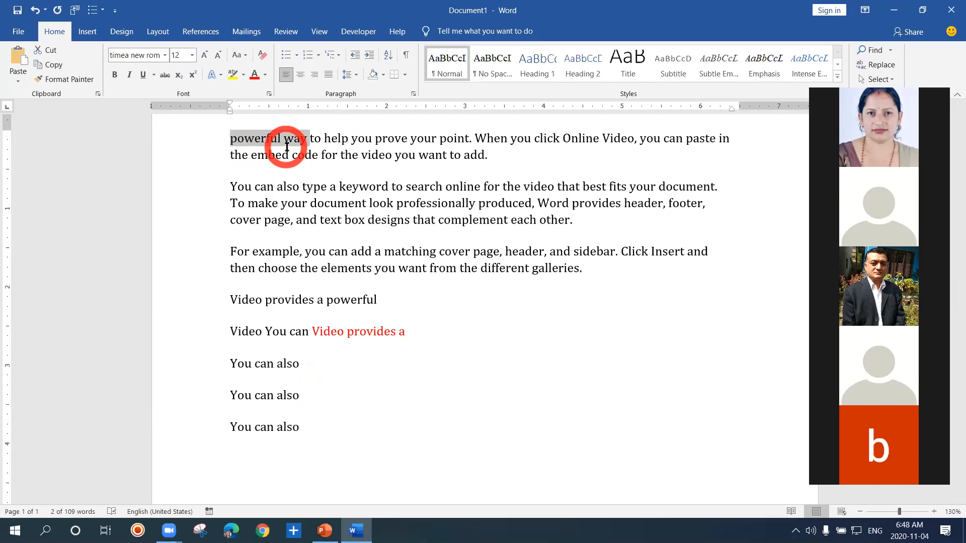
key(ctrl)
key(ctrl+x)
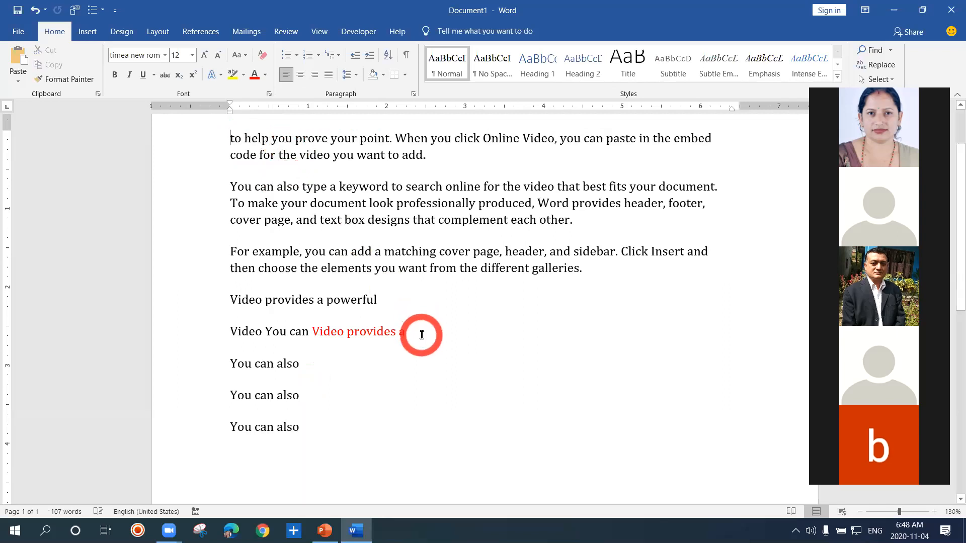
key(ctrl)
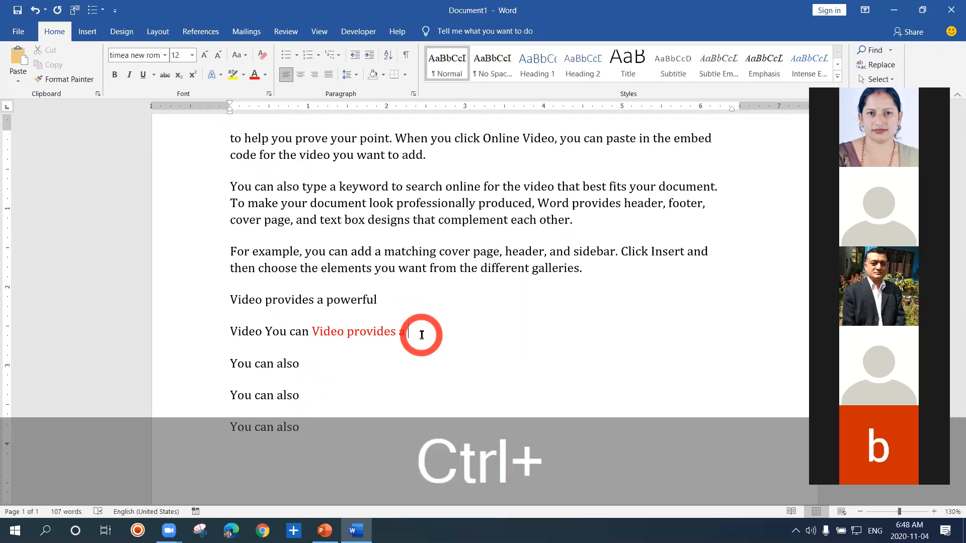
key(ctrl+v)
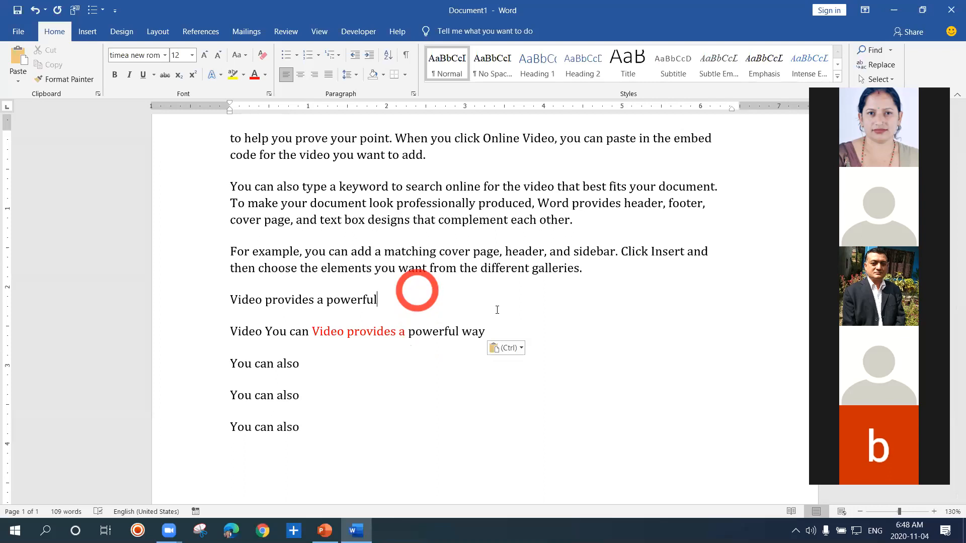
Examine the paste options offered for the pasted words powerful way, including Merge Formatting, without applying another one
click(523, 349)
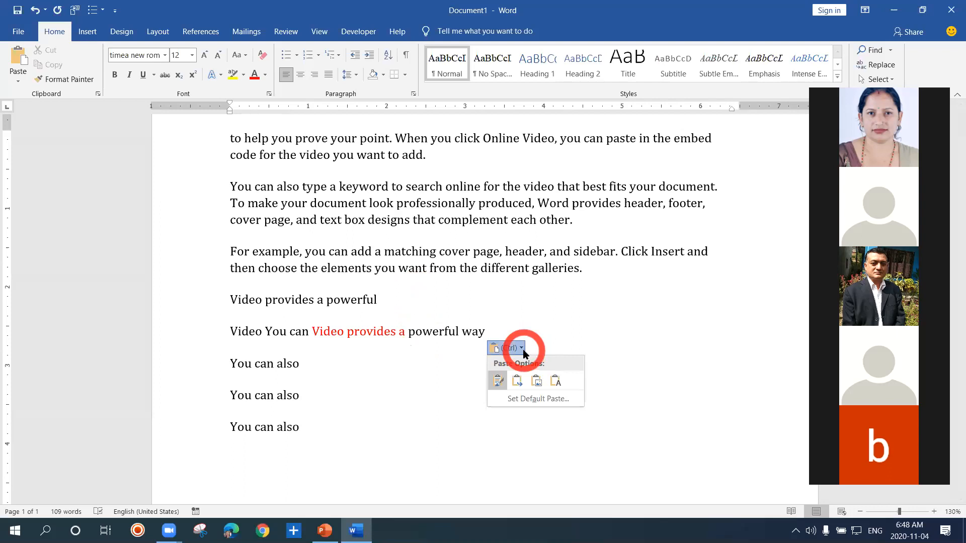
click(523, 350)
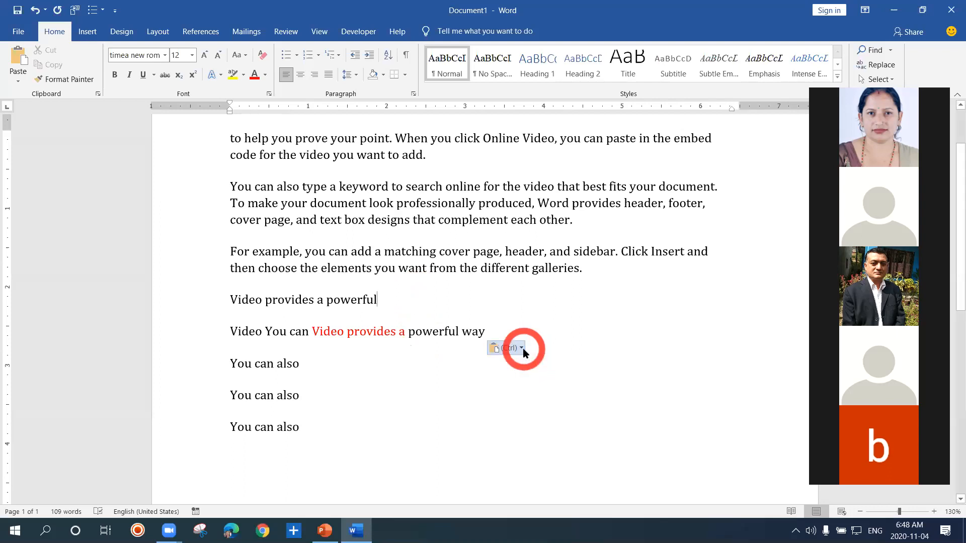
click(523, 348)
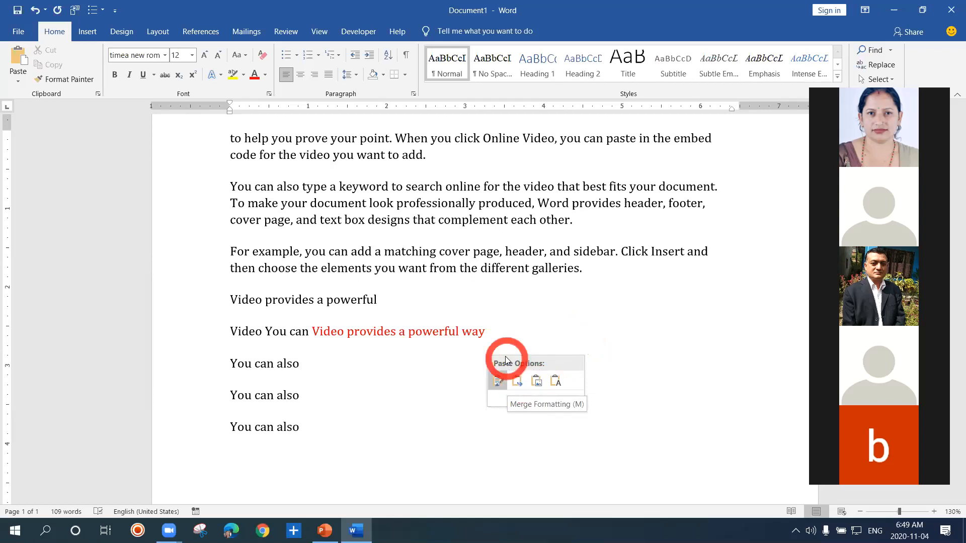
click(501, 336)
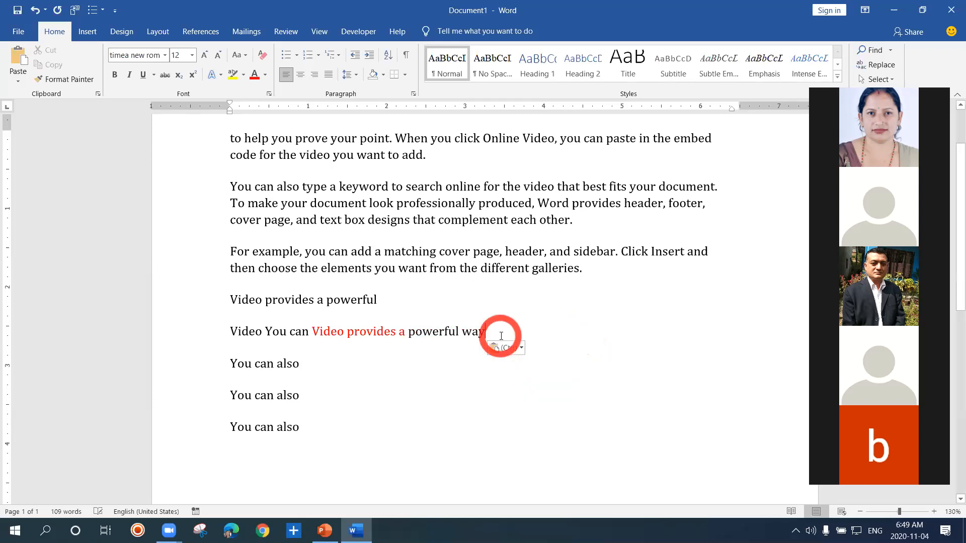
click(449, 363)
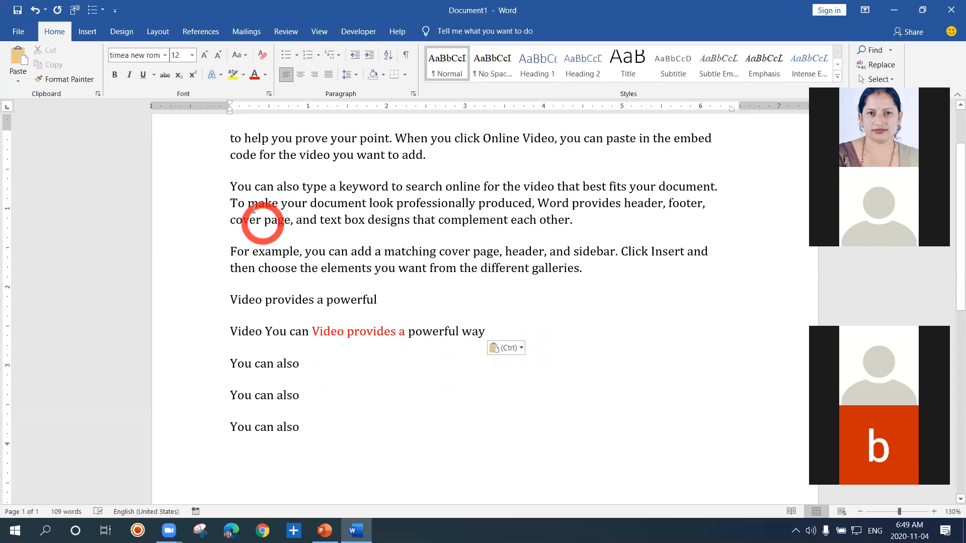
Color the whole second paragraph, beginning You can also type a keyword, red
drag(235, 186, 605, 219)
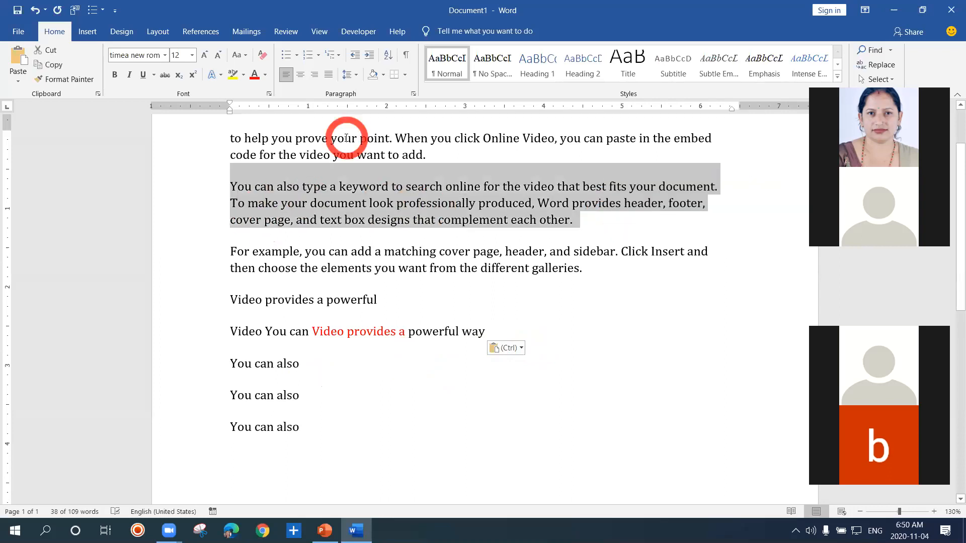
click(253, 79)
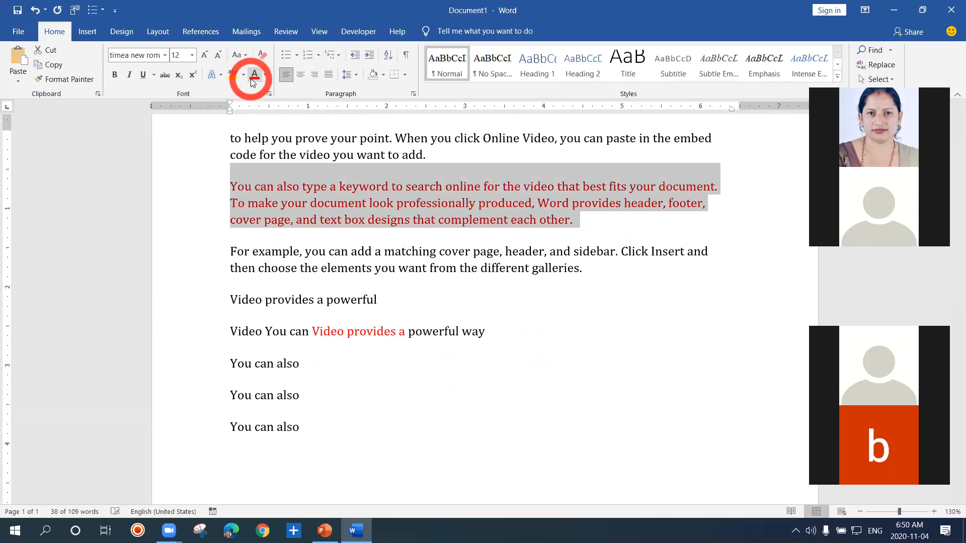
click(328, 192)
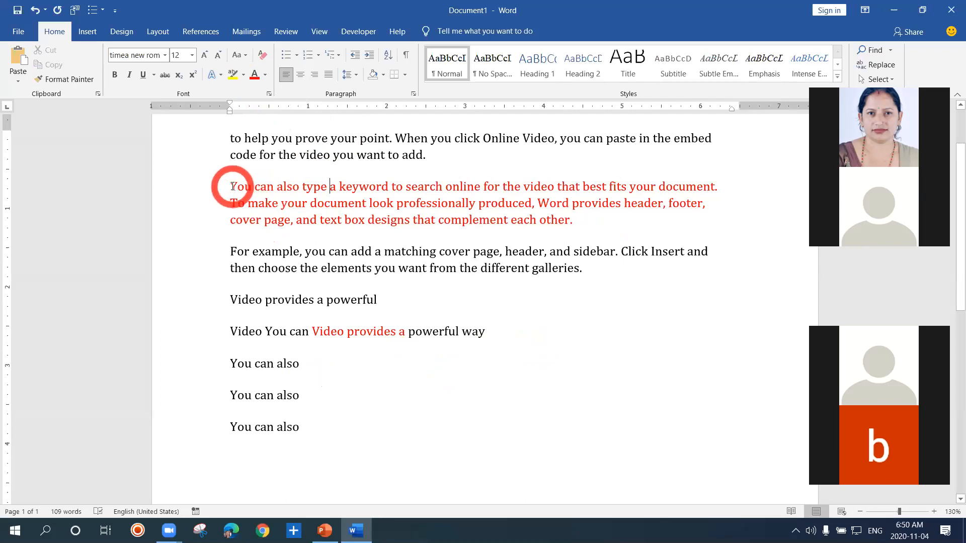
Copy the red second paragraph and paste it as a picture into a new paragraph at the document's end
drag(232, 187, 574, 225)
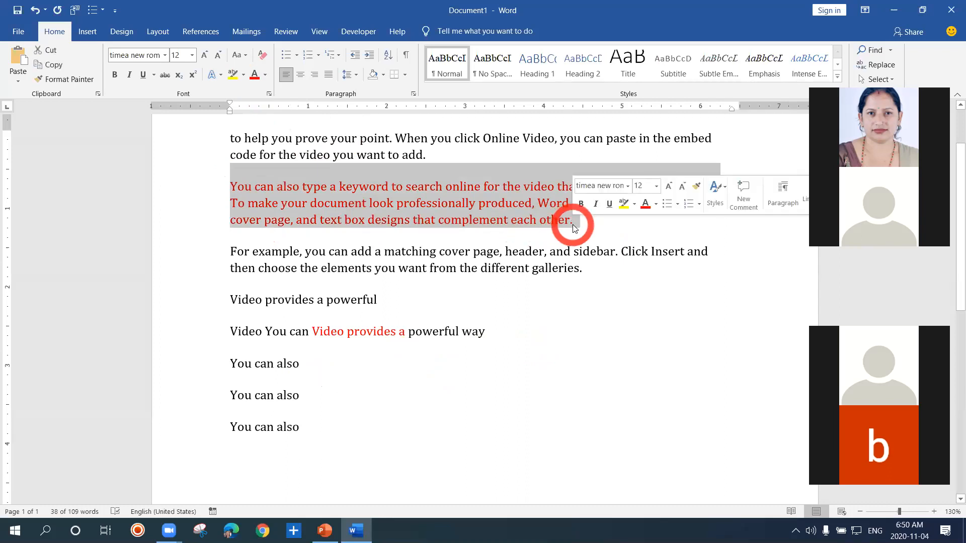
key(ctrl)
key(ctrl+c)
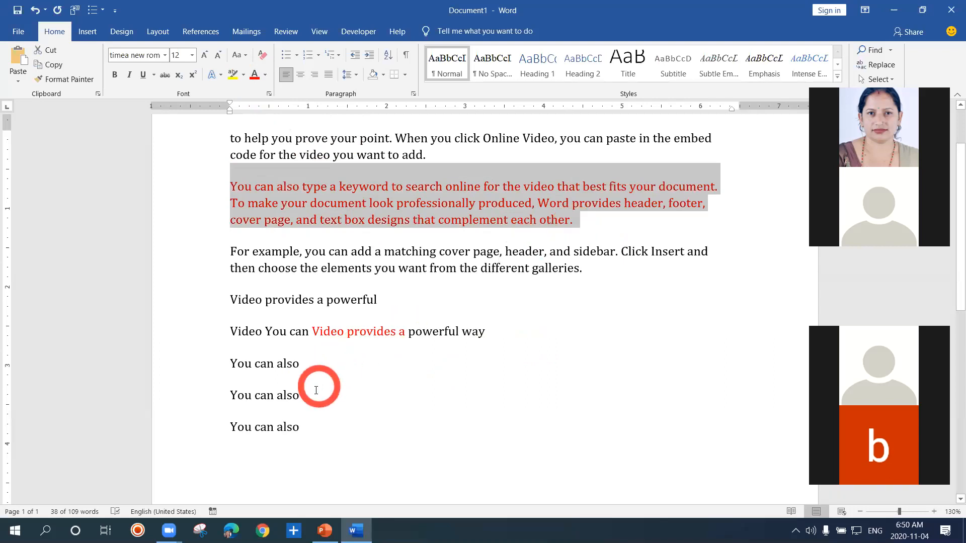
click(309, 425)
key(Return)
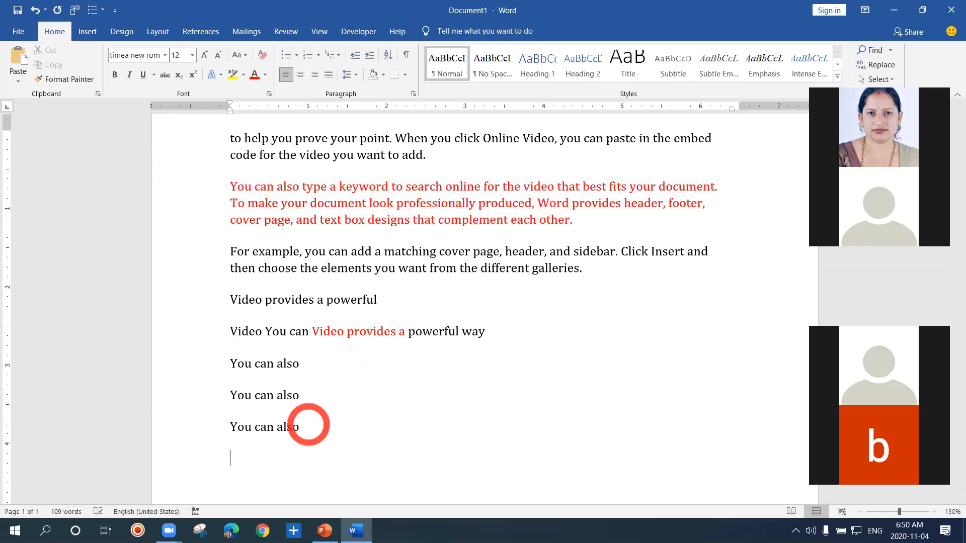
right_click(228, 461)
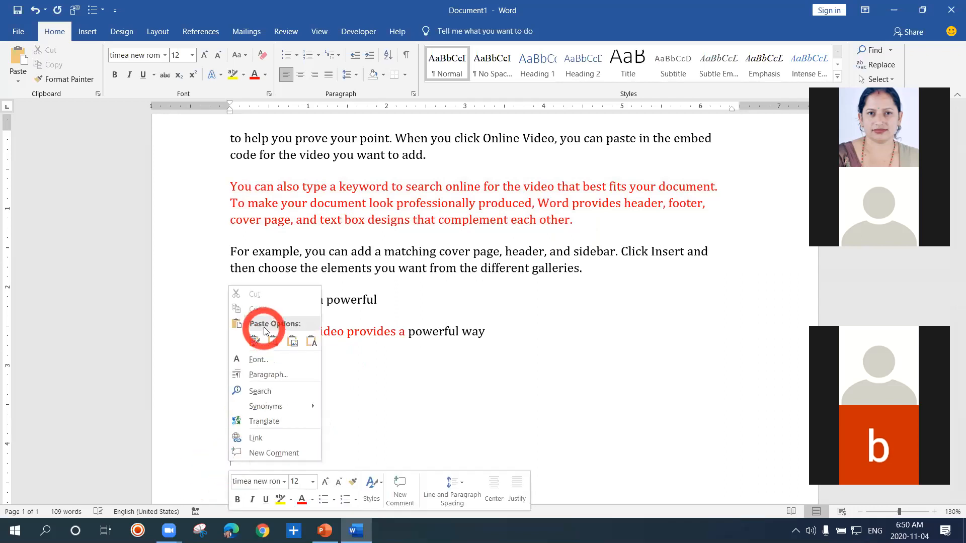
click(254, 341)
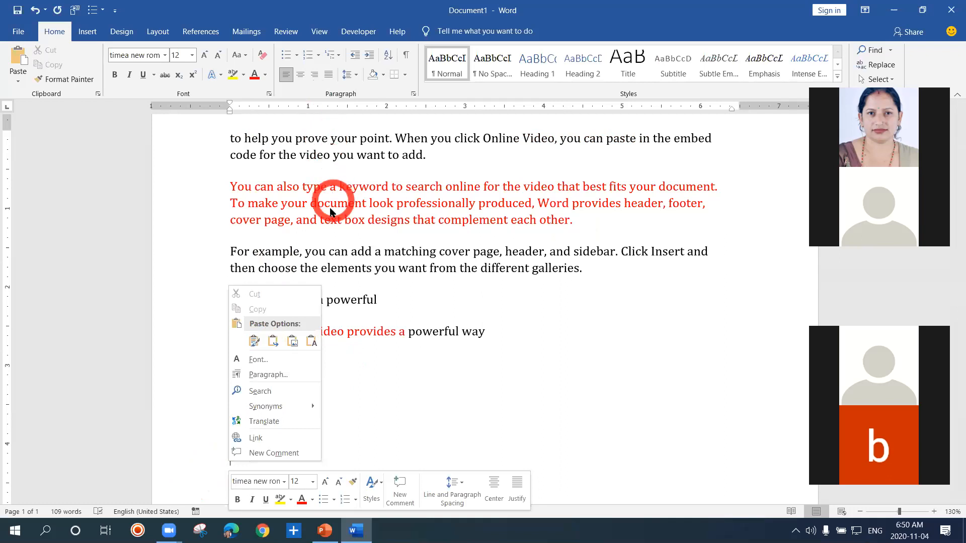
click(255, 342)
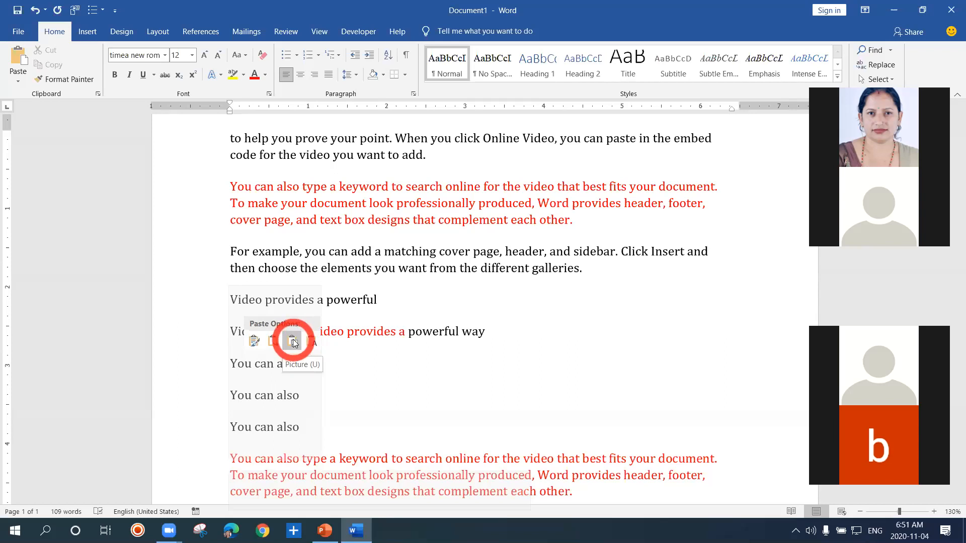
click(292, 341)
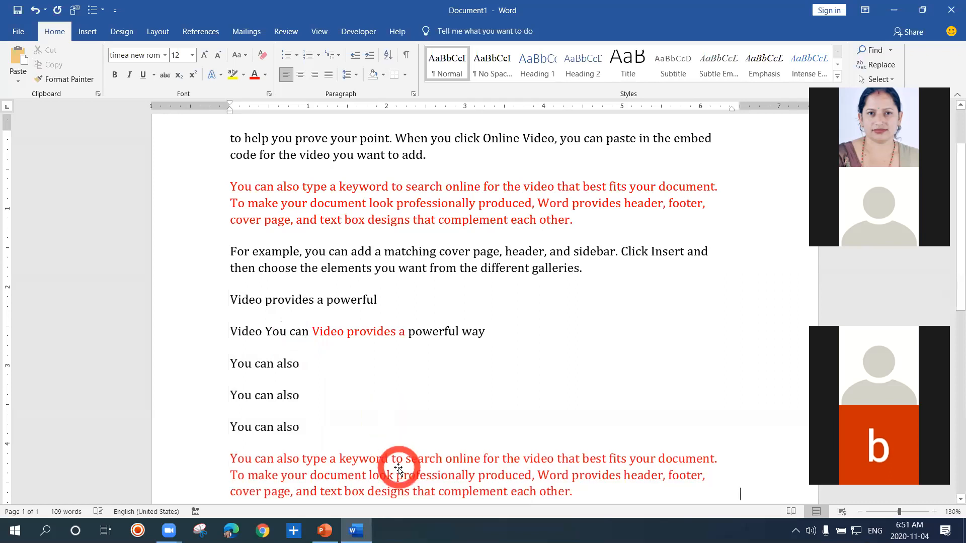
Give the pasted picture Tight text wrapping and move it directly below the For example paragraph
click(398, 469)
drag(386, 459, 378, 421)
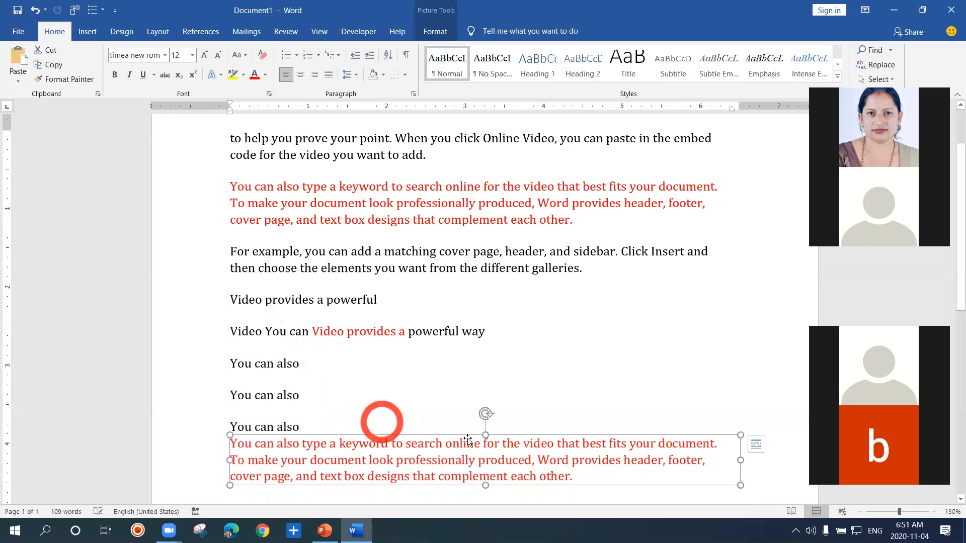
click(757, 444)
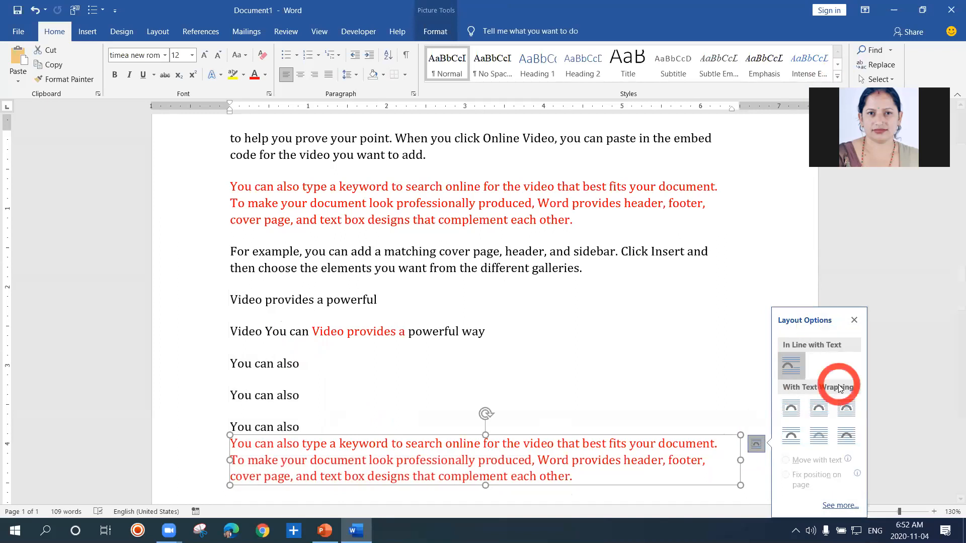
click(818, 409)
drag(620, 441, 564, 276)
double_click(481, 292)
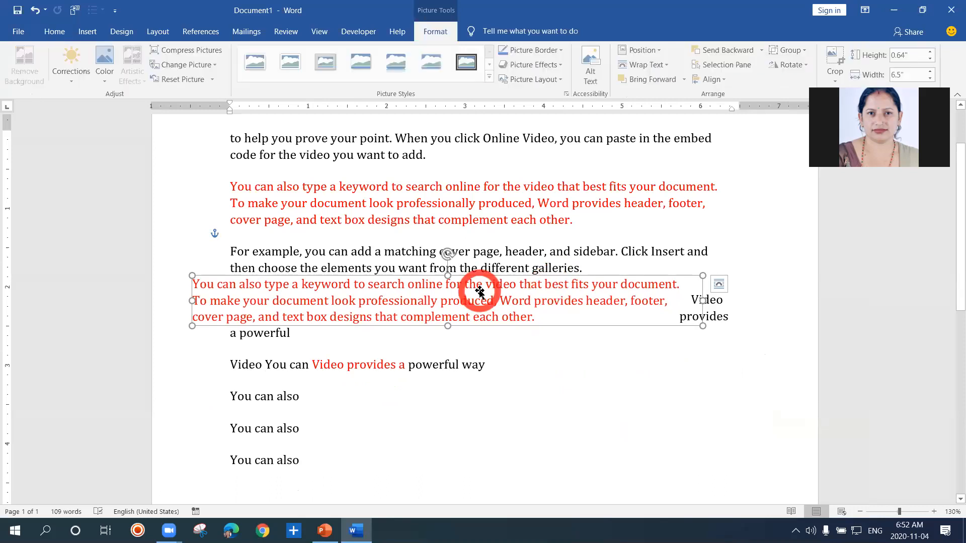
Insert ffkkj directly after the red word provides in the Video You can line
click(436, 190)
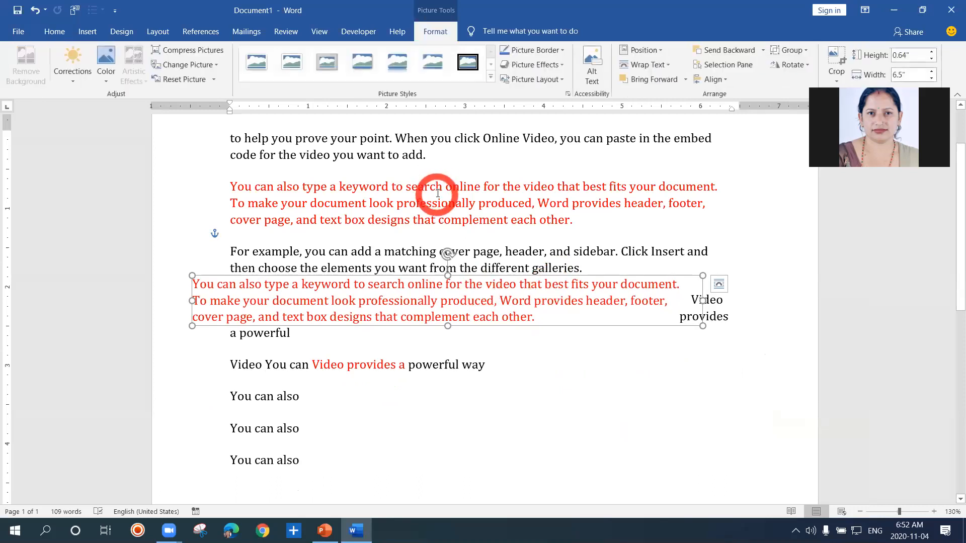
click(400, 350)
click(396, 366)
text(ffkkj)
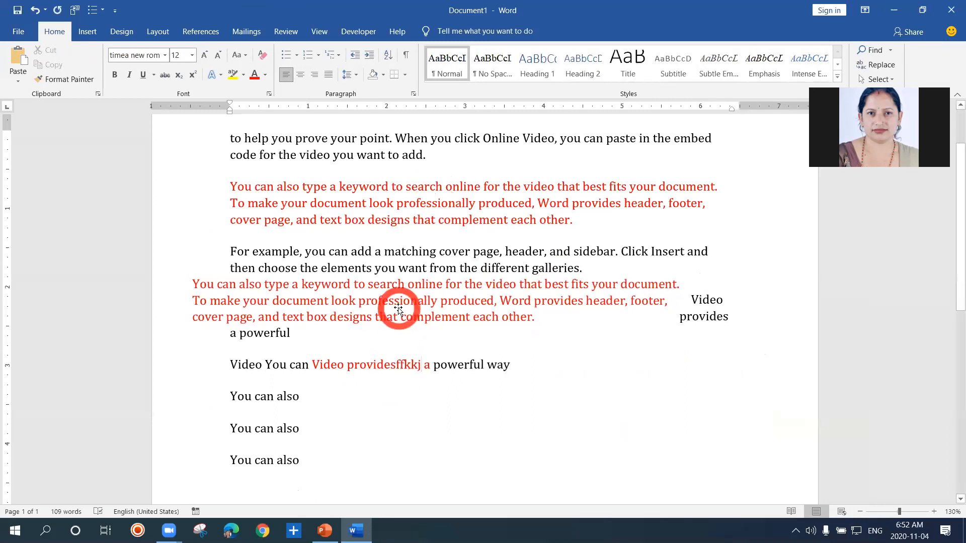
Move the pasted picture up between the red second paragraph and the For example paragraph, aligned with the text margin
click(393, 283)
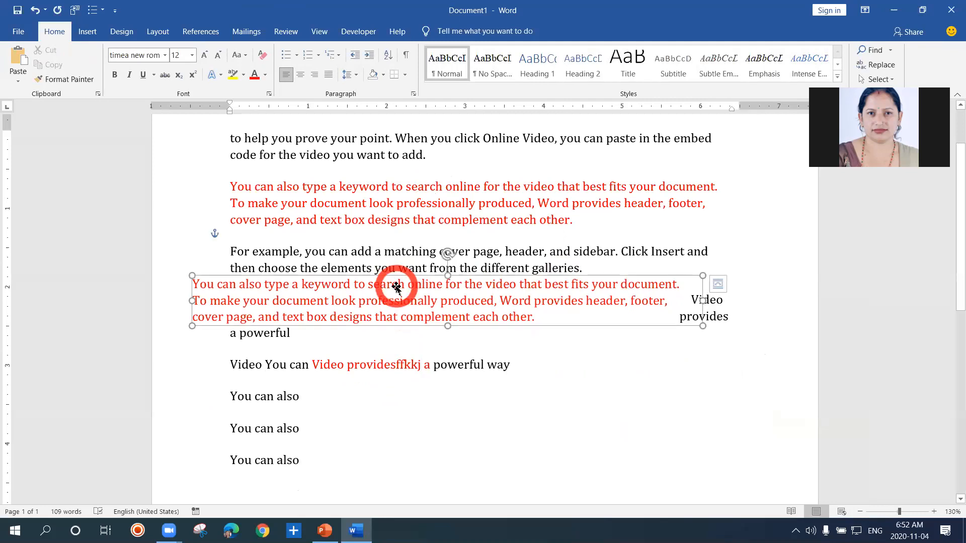
drag(393, 283, 425, 244)
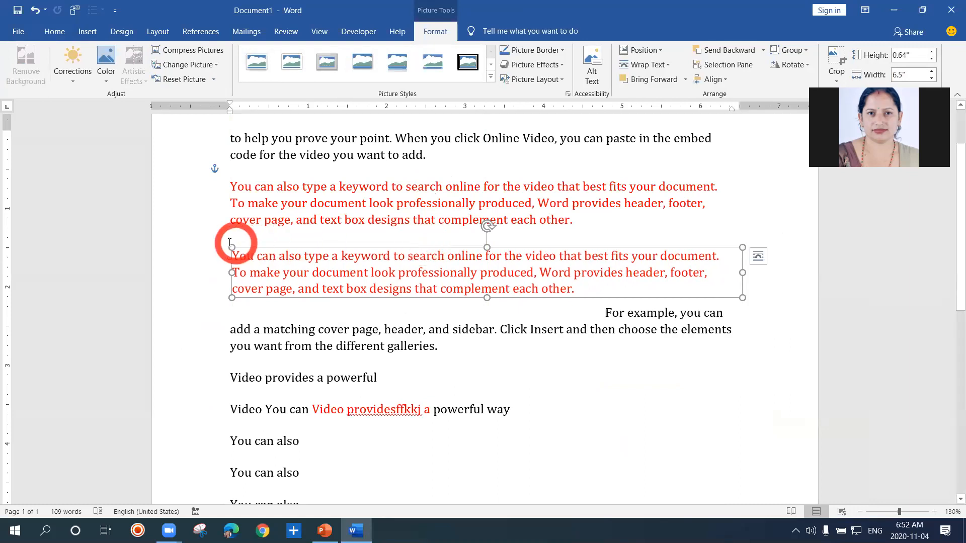
Use Paste Special to insert the copied paragraph as Picture (Enhanced Metafile) inside the word your in the red second paragraph
click(285, 207)
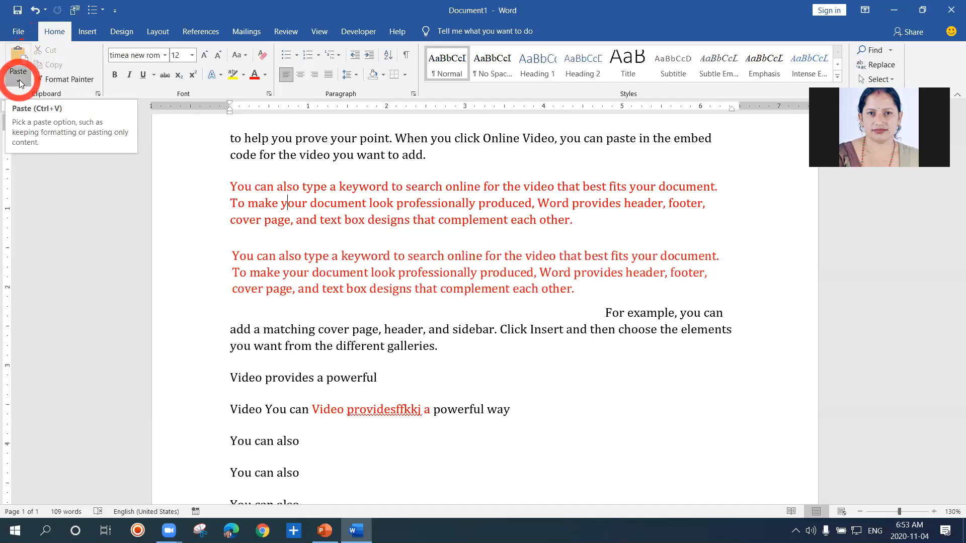
click(20, 79)
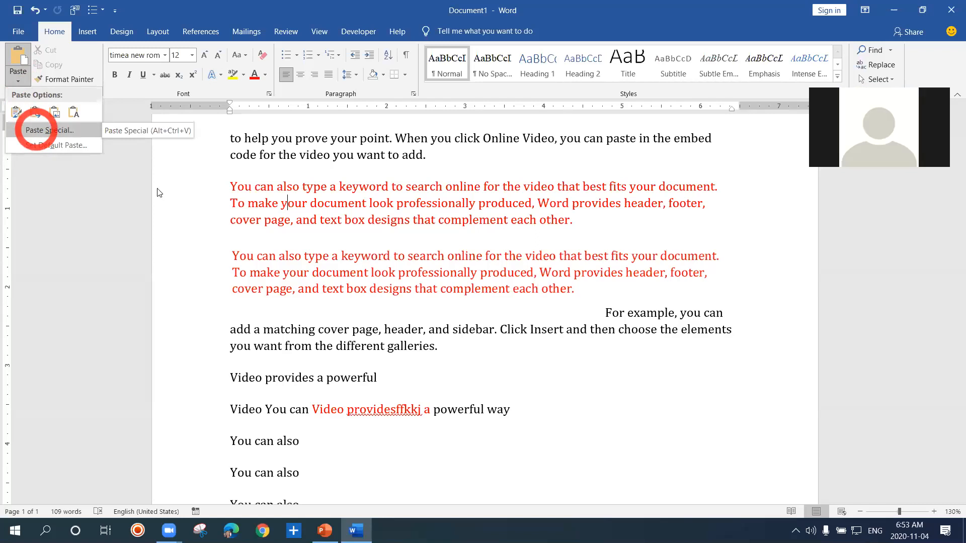
click(208, 205)
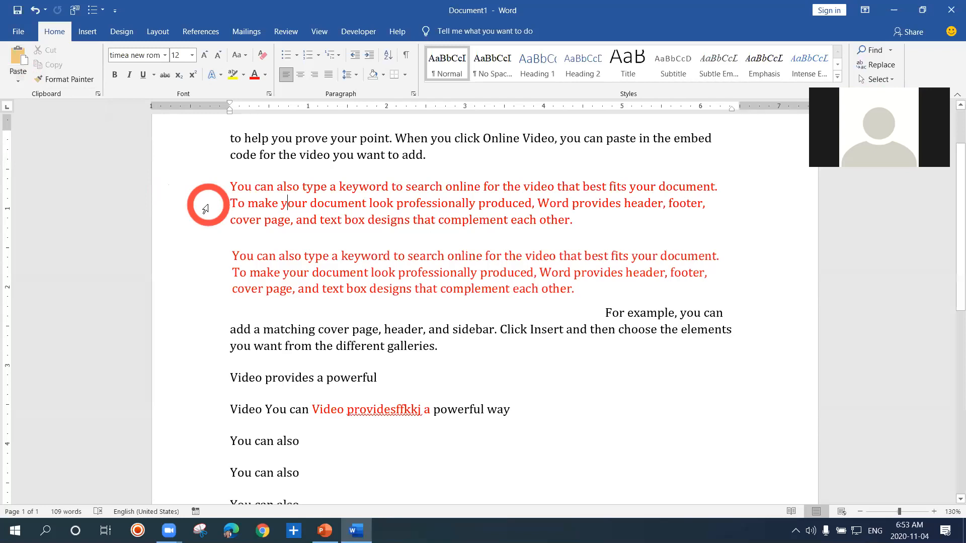
click(19, 83)
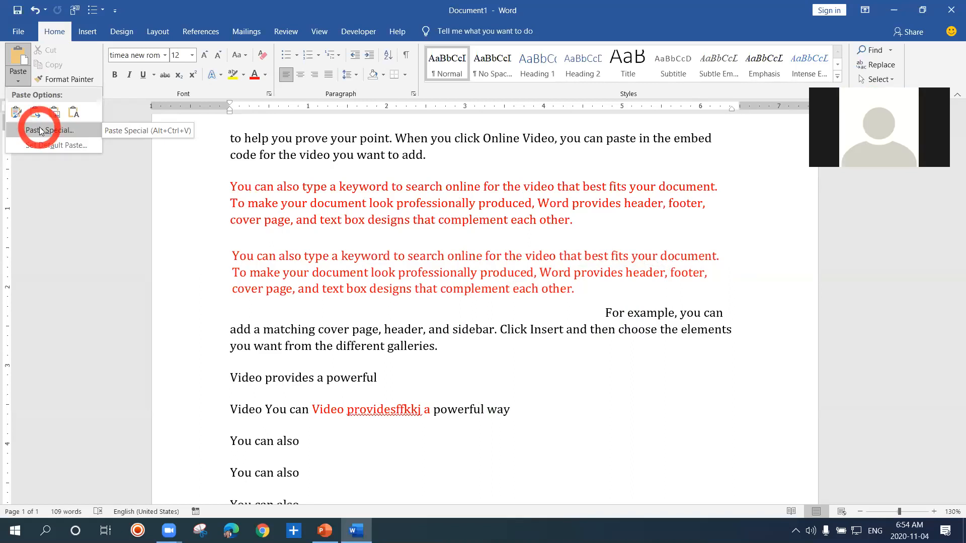
click(40, 130)
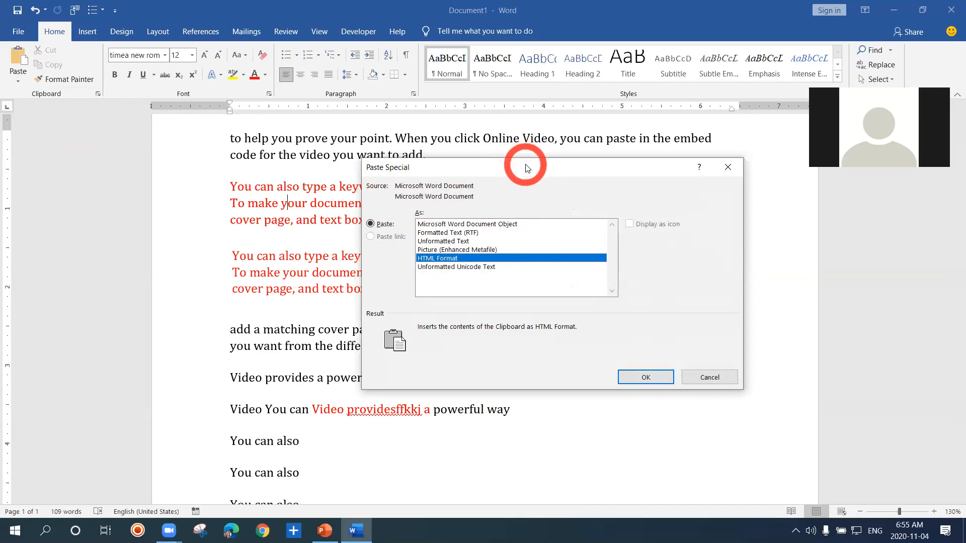
drag(524, 165, 485, 150)
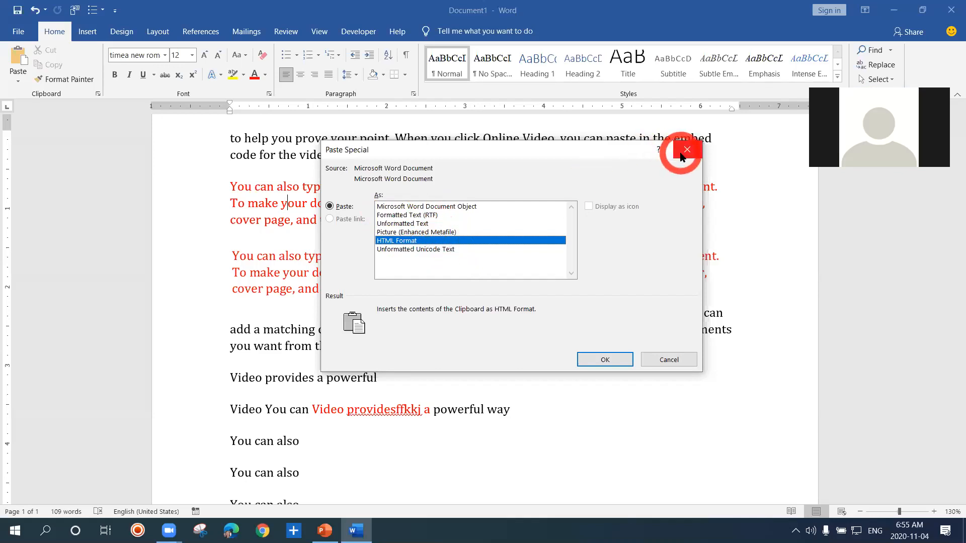
click(440, 233)
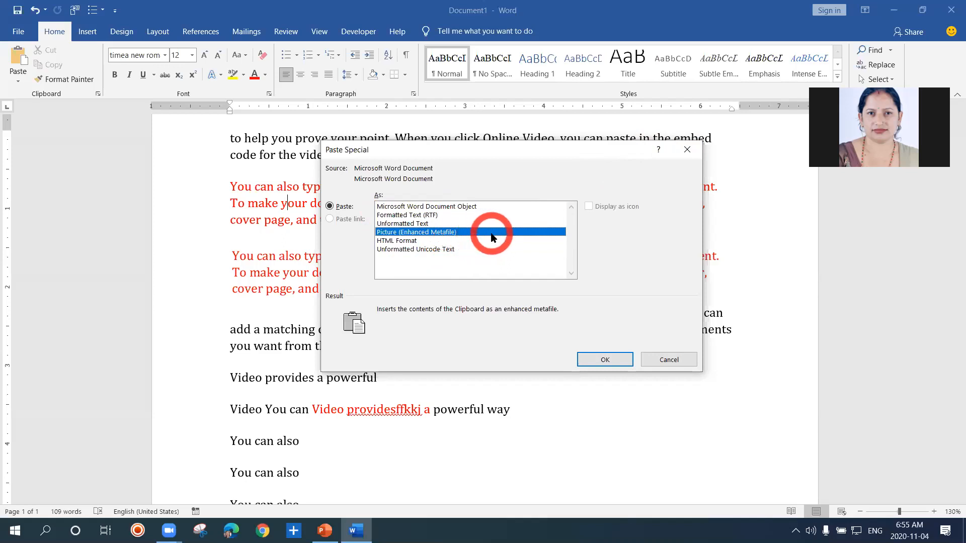
click(607, 360)
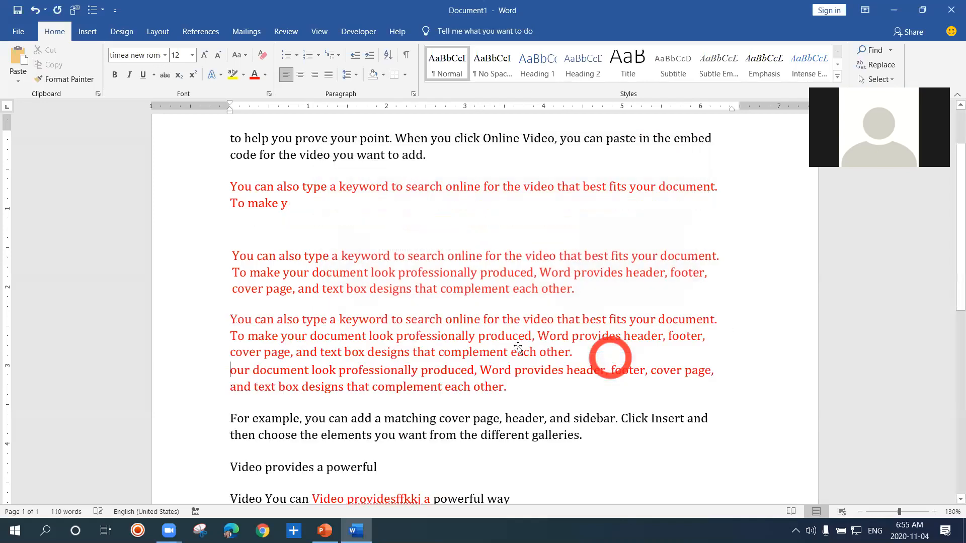
click(502, 348)
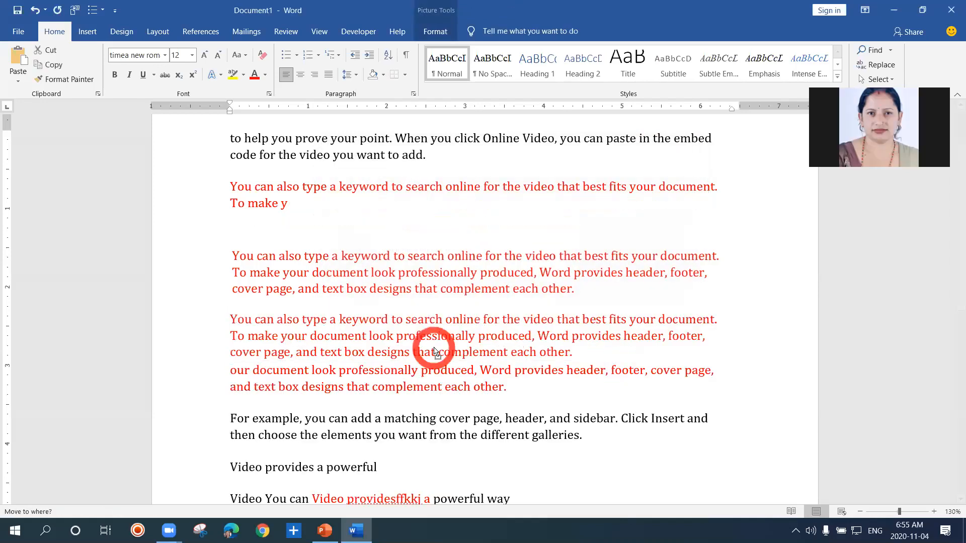
Minimize Document1 and open the New Microsoft Word Document file from the desktop
click(896, 13)
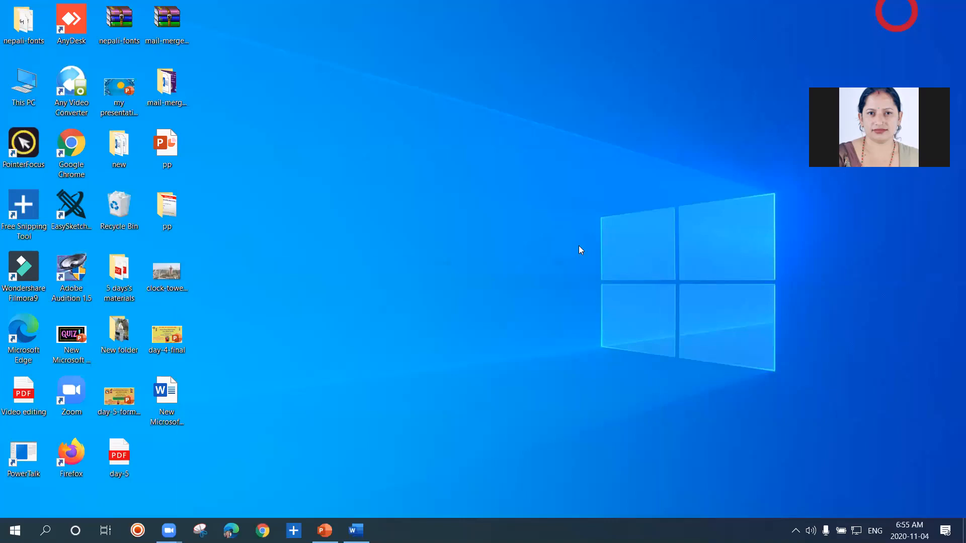
mouse_move(363, 531)
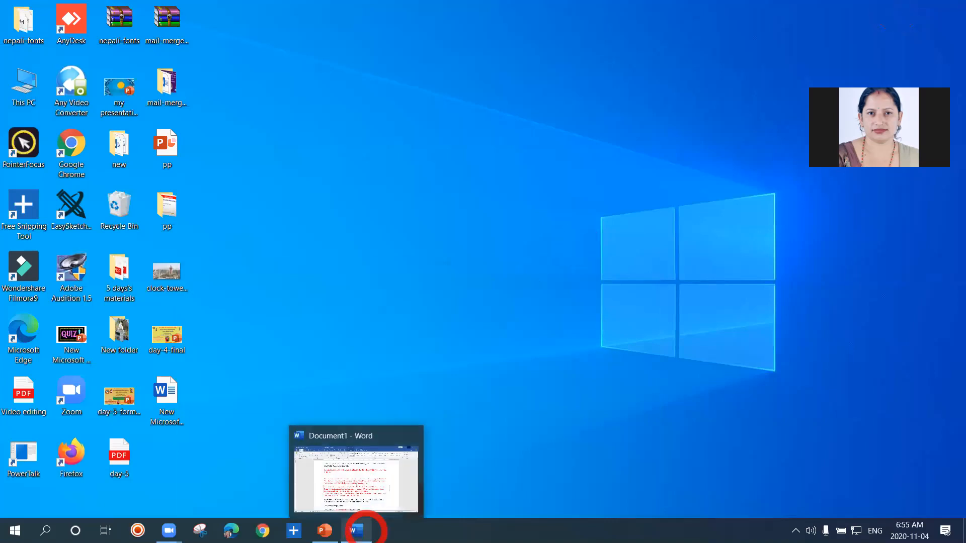
click(168, 402)
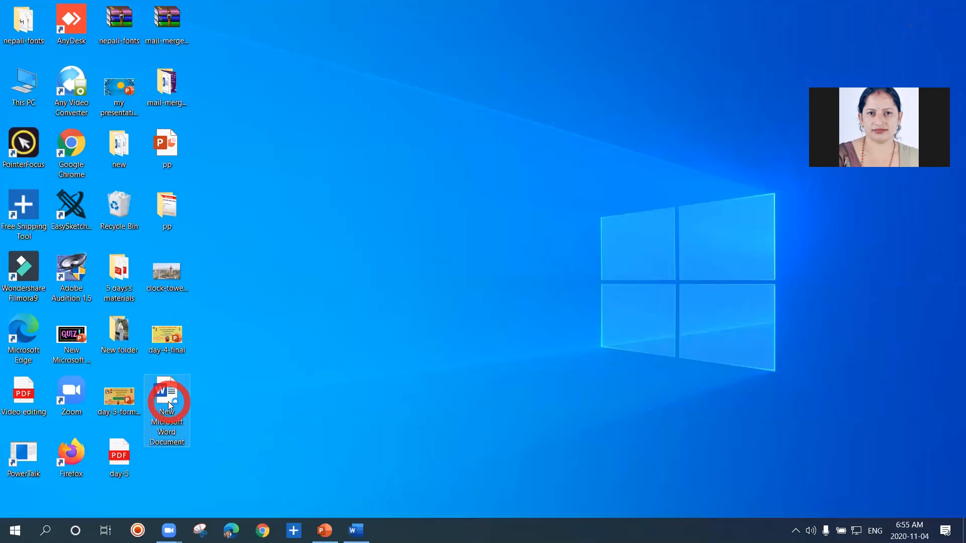
double_click(168, 402)
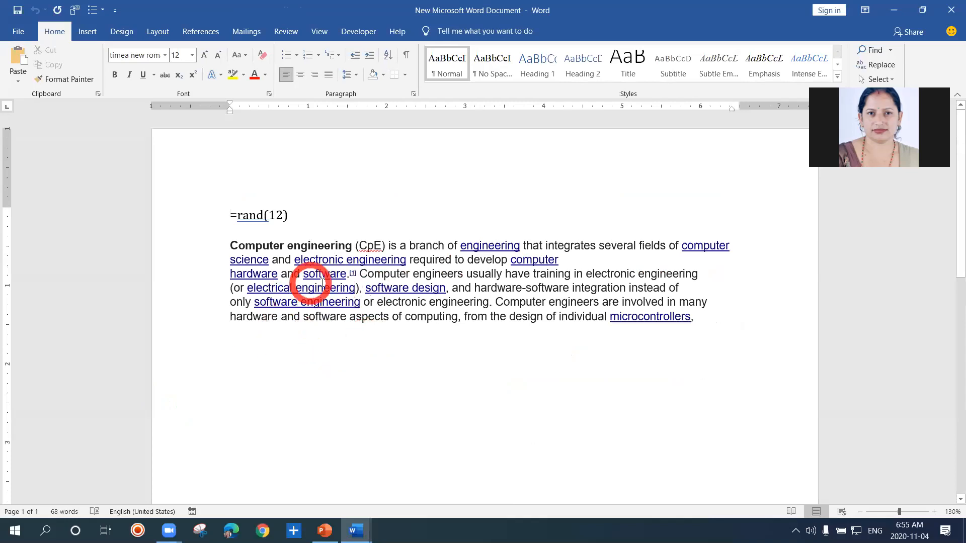
Copy the Computer engineering paragraph from its bold opening words through microcontrollers
key(ctrl)
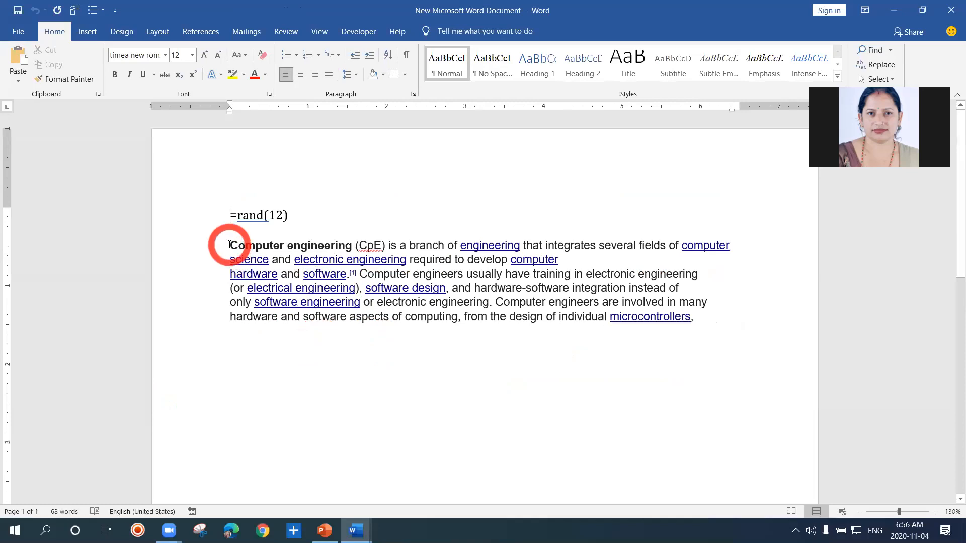
drag(230, 245, 344, 294)
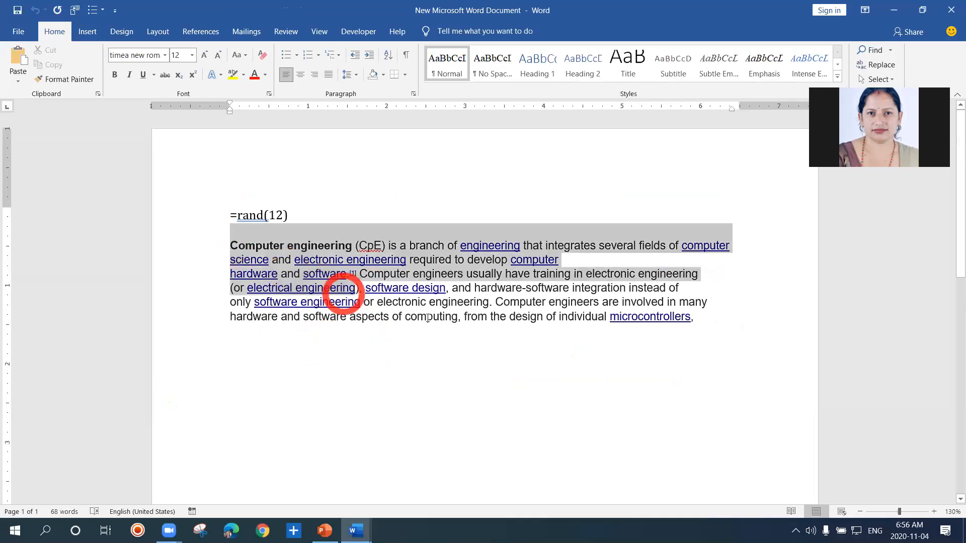
drag(428, 318, 439, 322)
drag(503, 323, 696, 323)
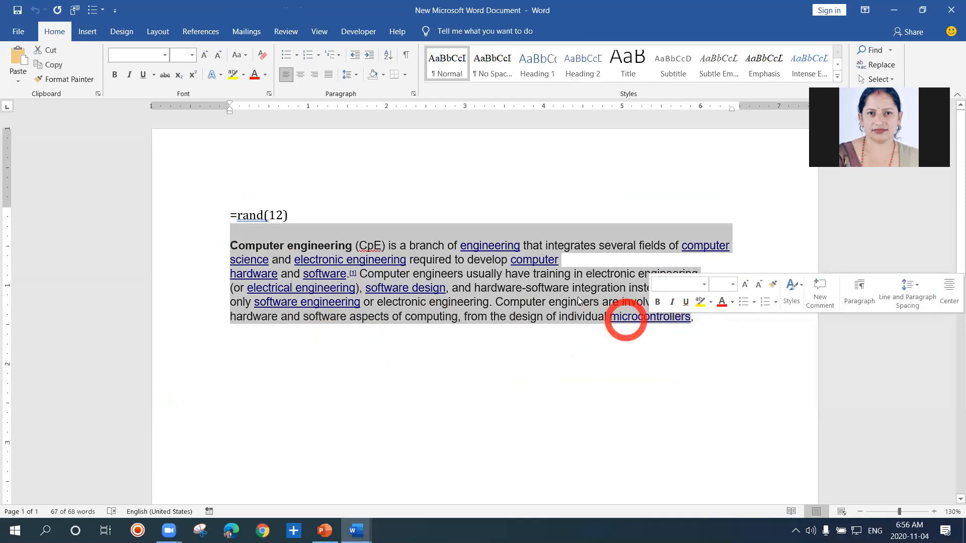
right_click(559, 288)
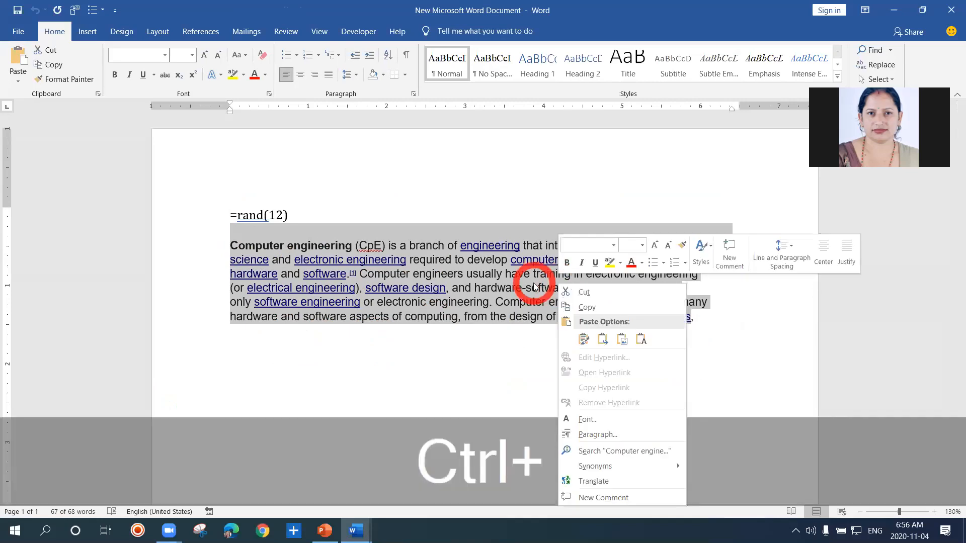
key(ctrl+c)
key(Escape)
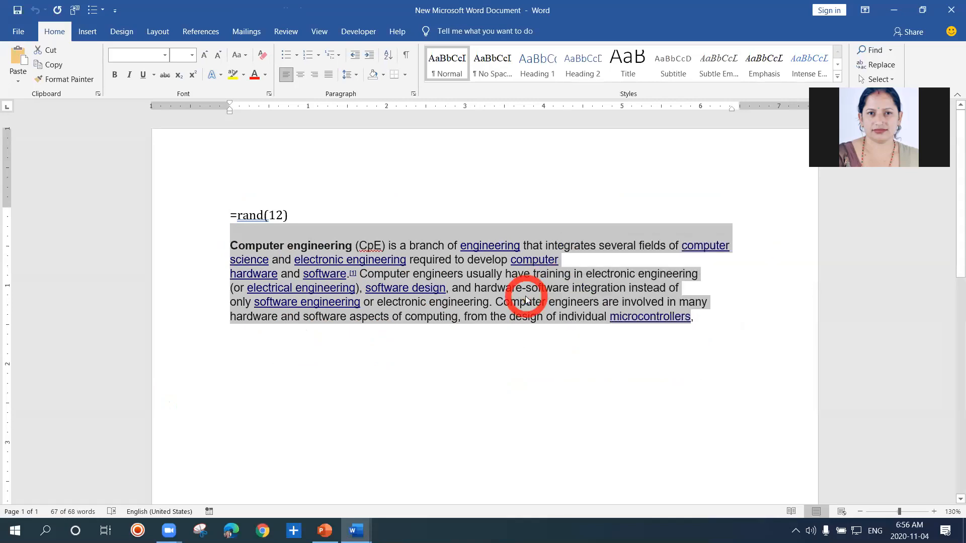
key(ctrl+c)
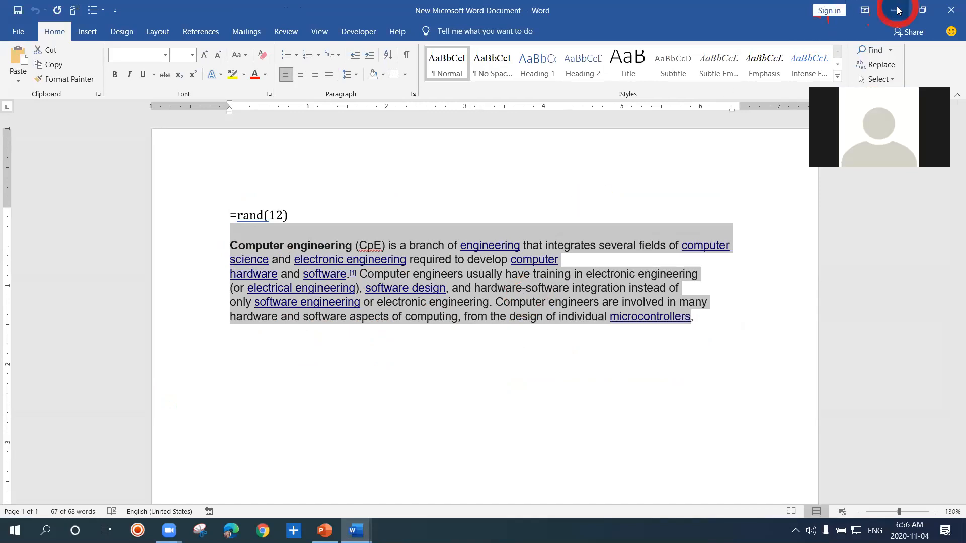
Return to Document1 and paste the copied Computer engineering text into a new paragraph below the last You can also line
click(897, 9)
click(523, 312)
click(722, 318)
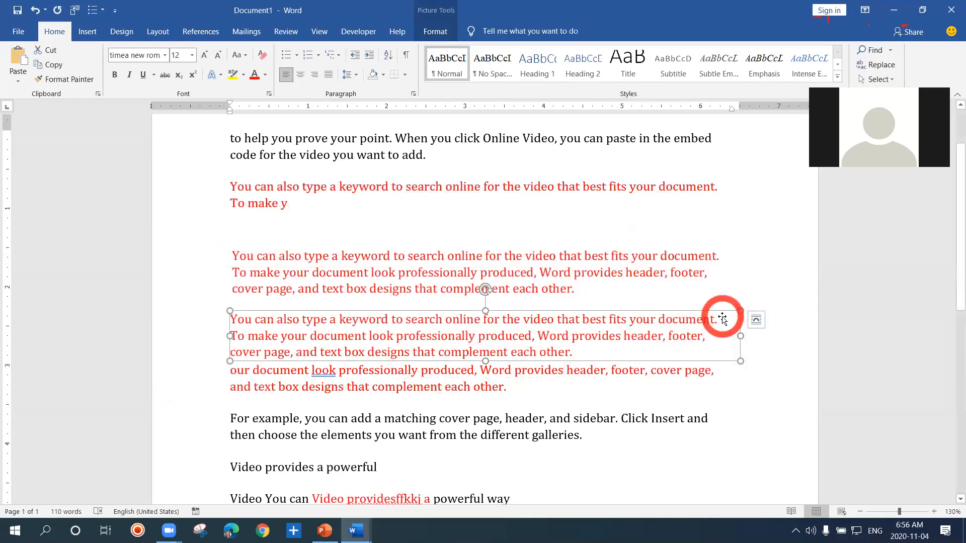
drag(952, 282, 953, 434)
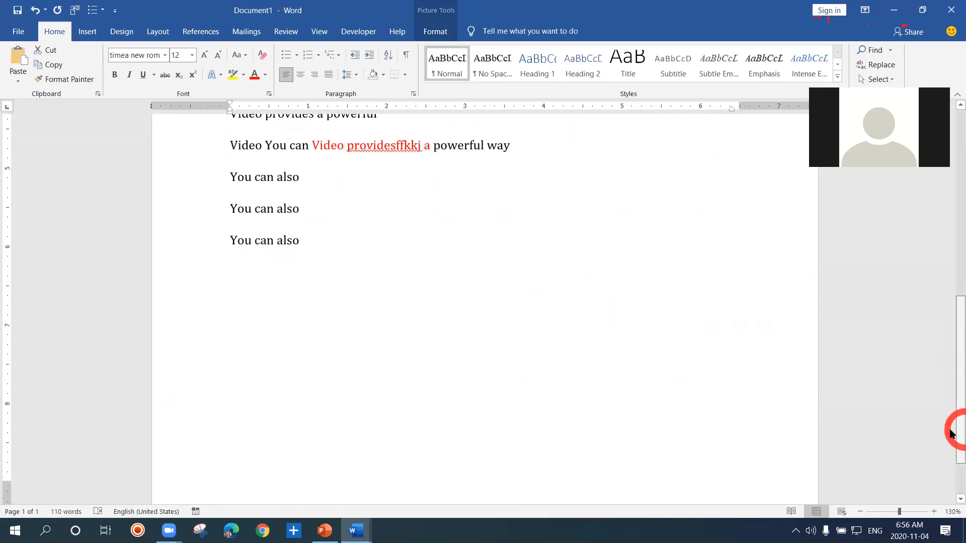
click(310, 246)
key(Return)
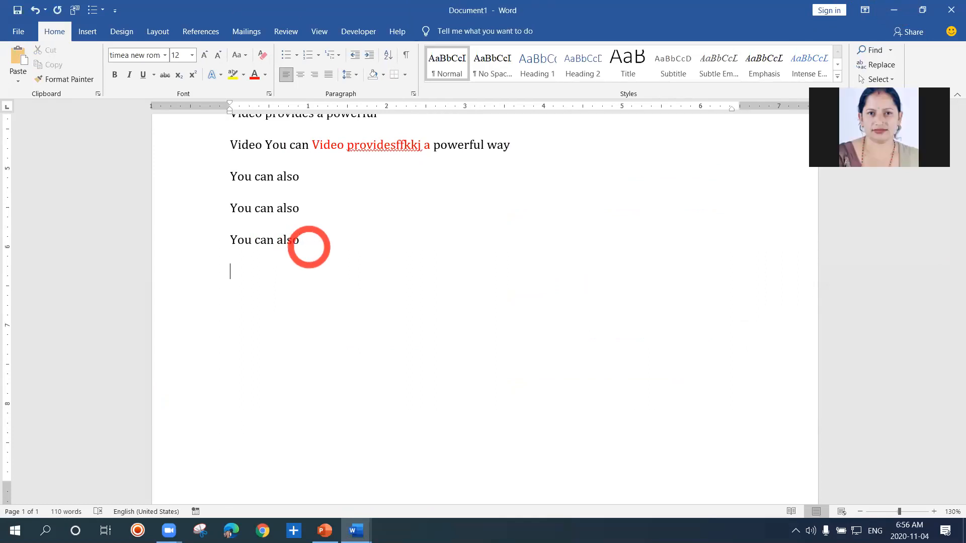
key(ctrl+v)
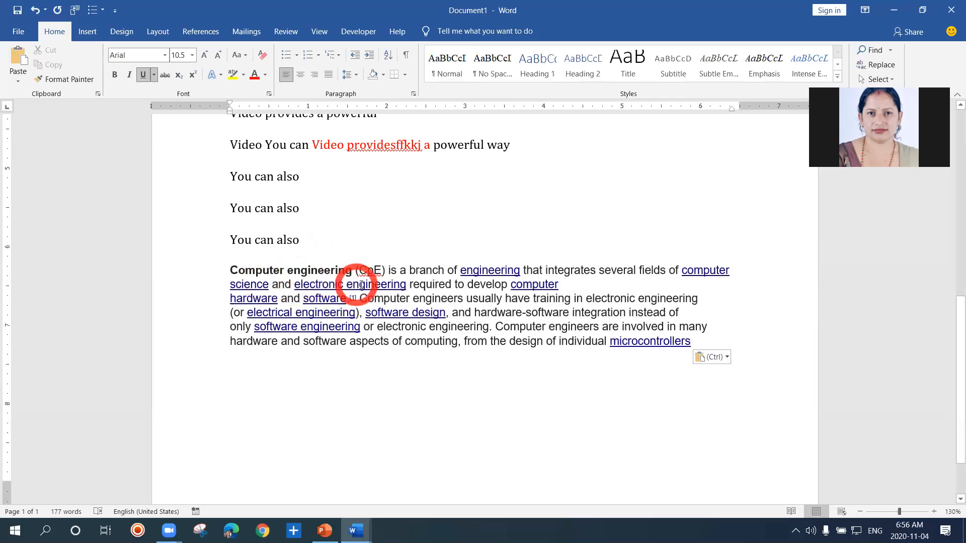
Use Paste Special to insert the copied text as Unformatted Text inside the linked word engineering on the pasted paragraph's first line
double_click(520, 273)
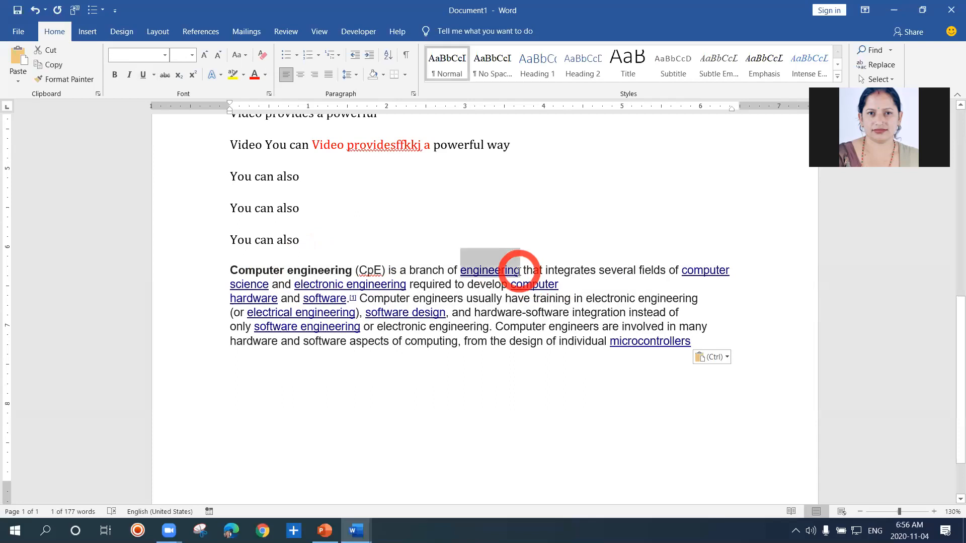
click(519, 272)
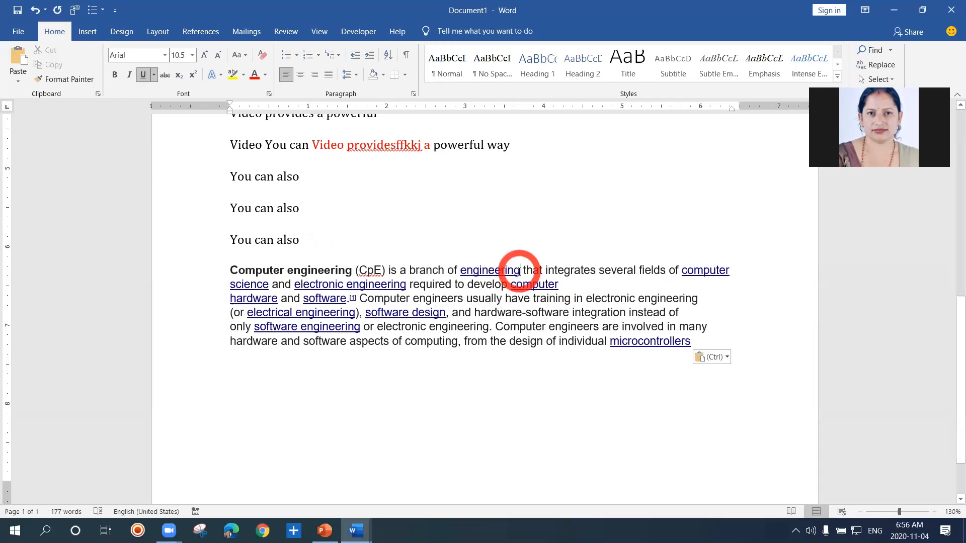
double_click(519, 272)
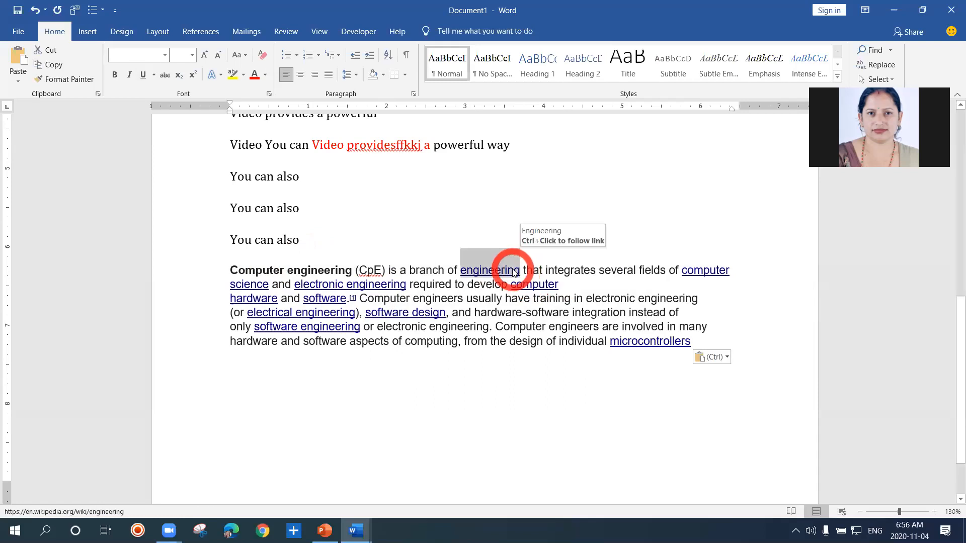
click(514, 270)
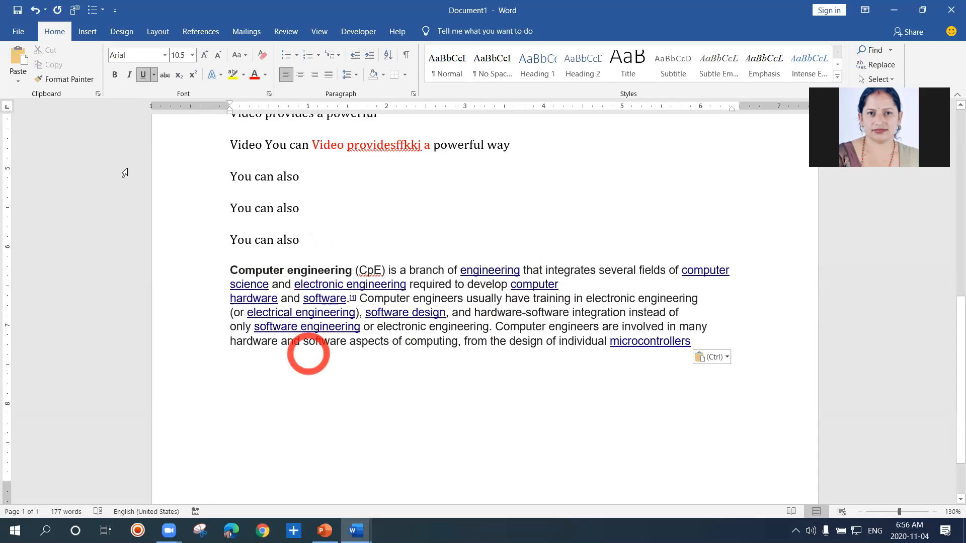
click(17, 84)
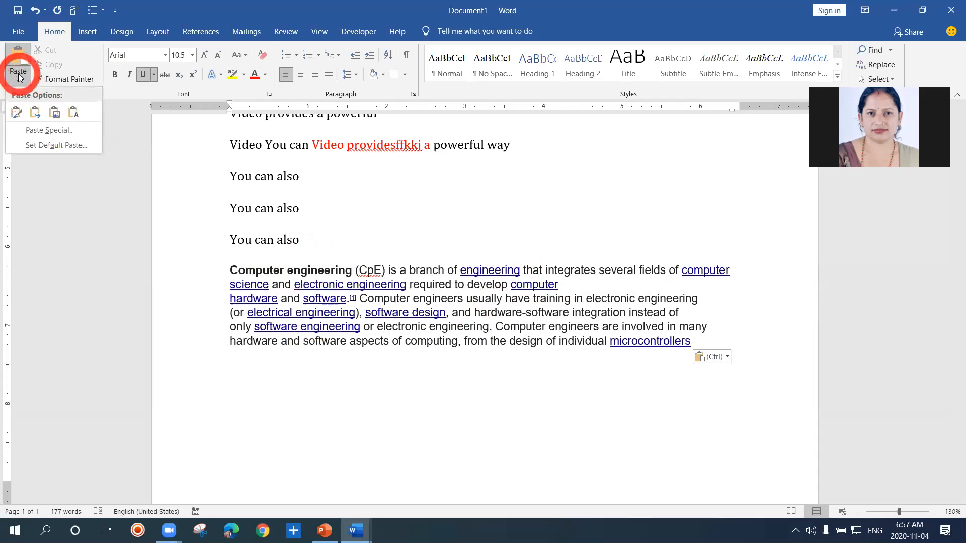
click(42, 130)
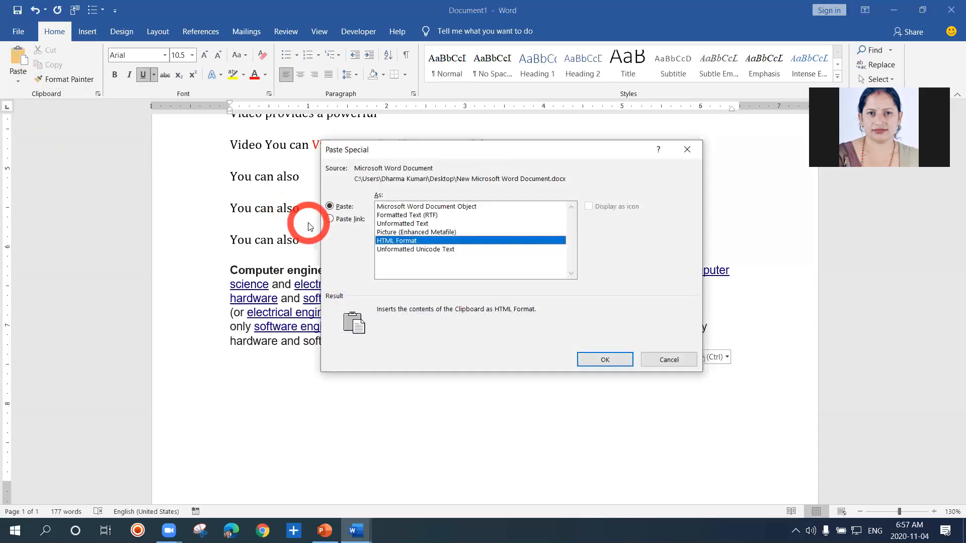
click(409, 223)
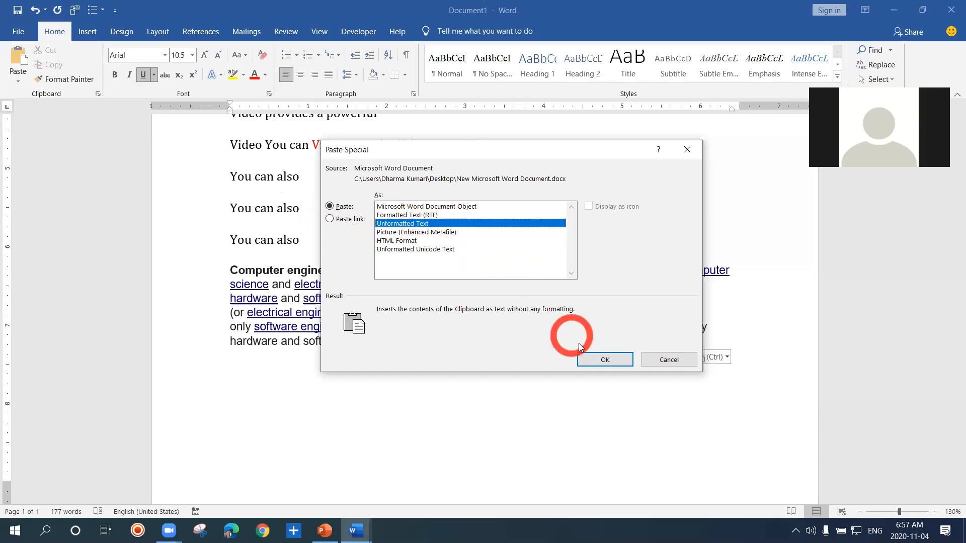
click(600, 357)
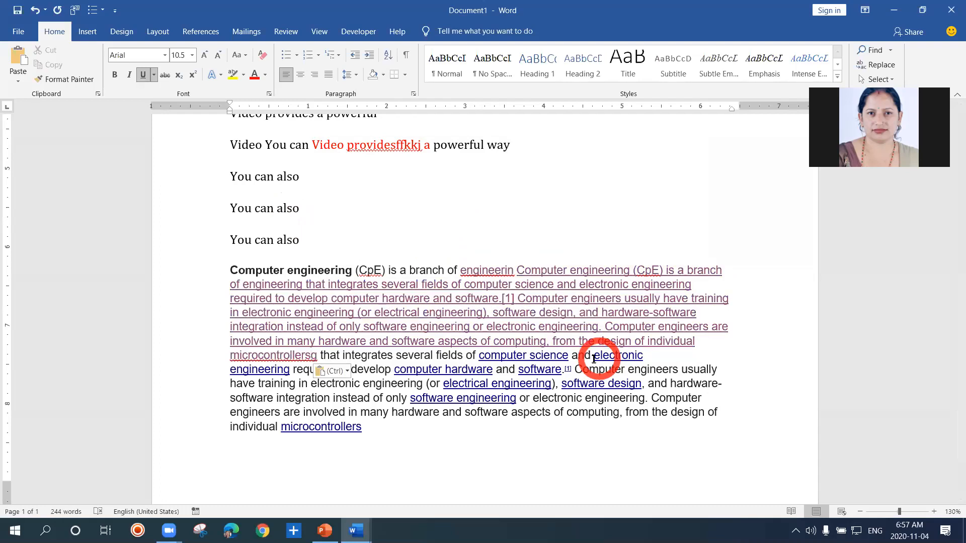
Undo the unformatted text paste in the Computer engineering paragraph and redo it
key(ctrl+z)
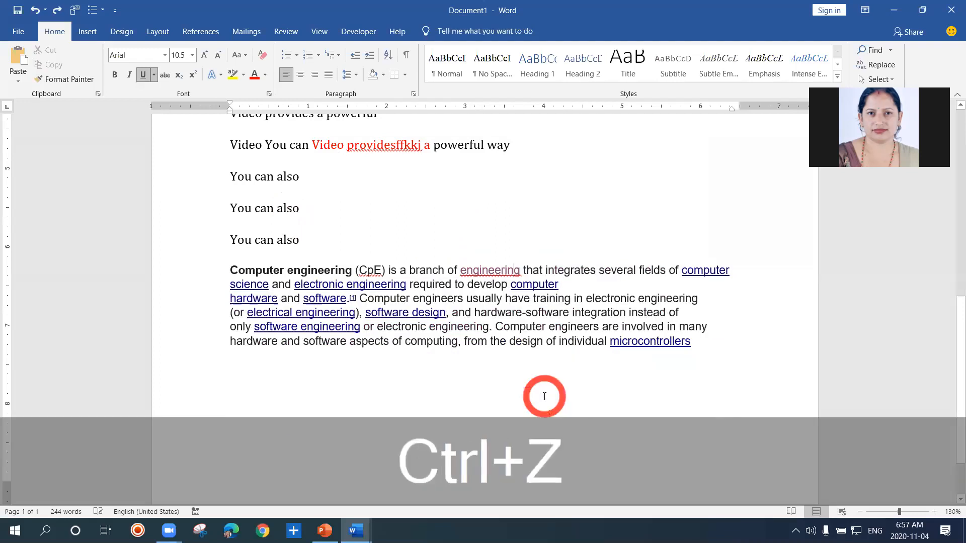
click(452, 384)
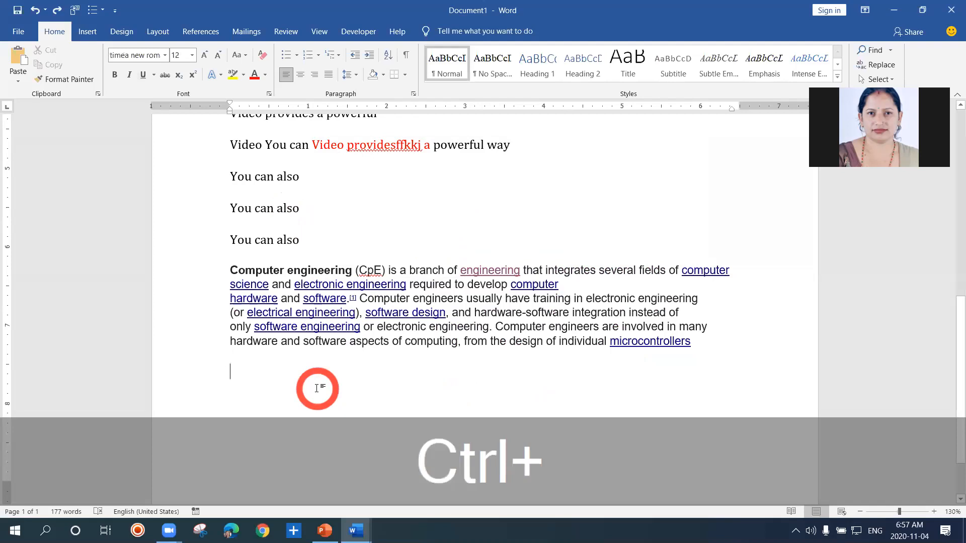
key(ctrl+z)
key(ctrl+y)
key(ctrl+y)
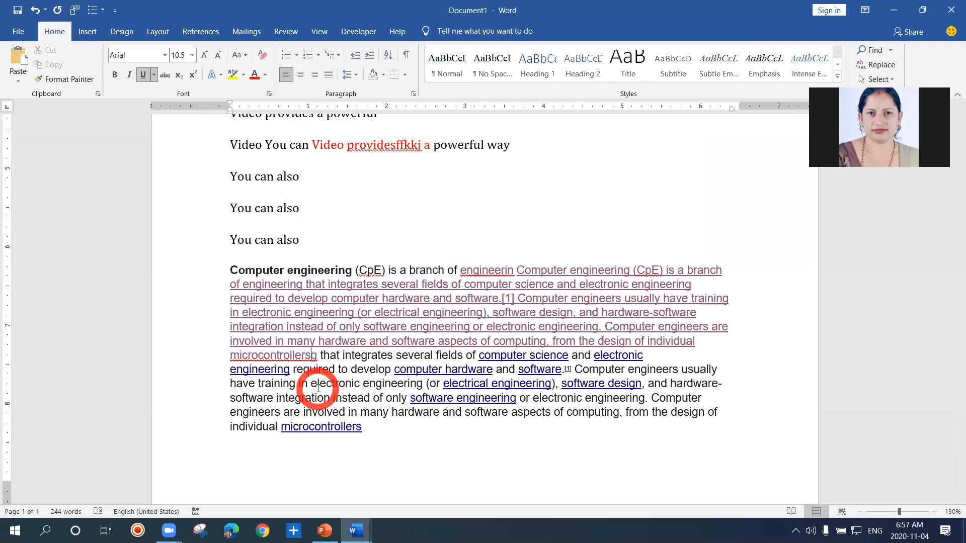
key(ctrl+y)
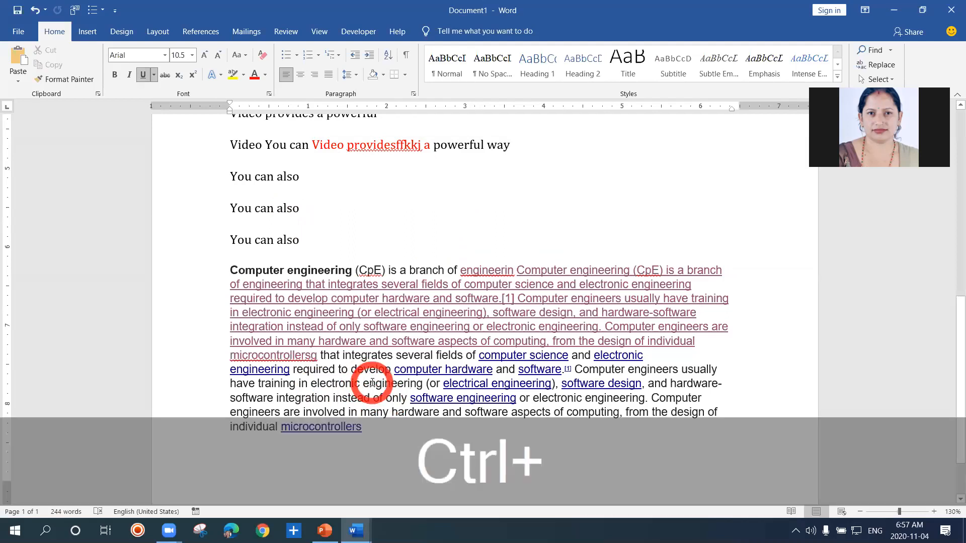
Redo the last paste and split the Computer engineering paragraph so that "that integrates several fields" begins a new paragraph
key(ctrl+y)
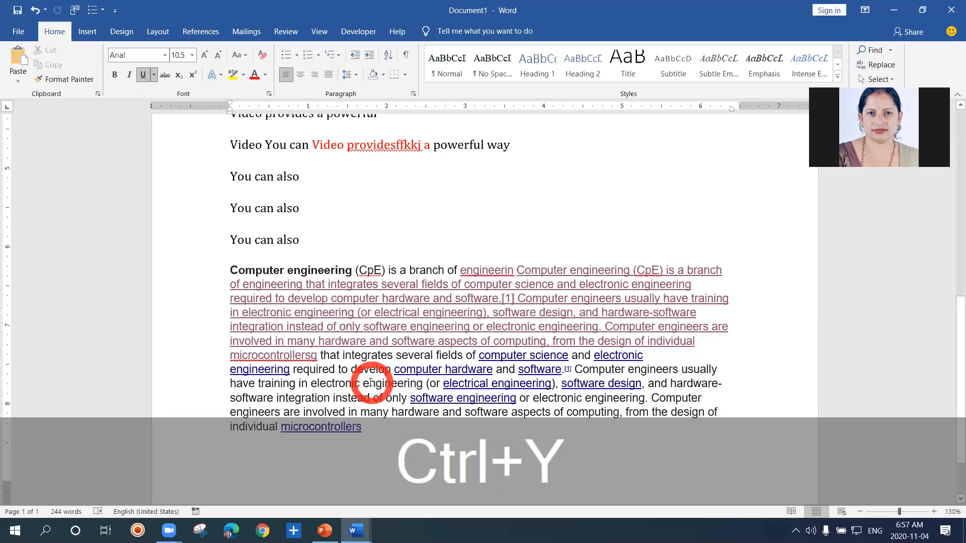
click(324, 359)
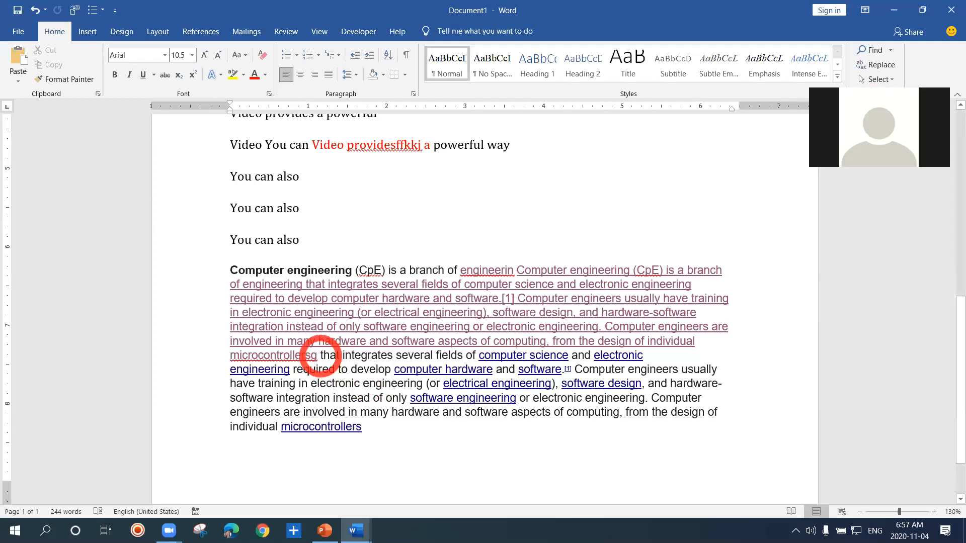
key(Return)
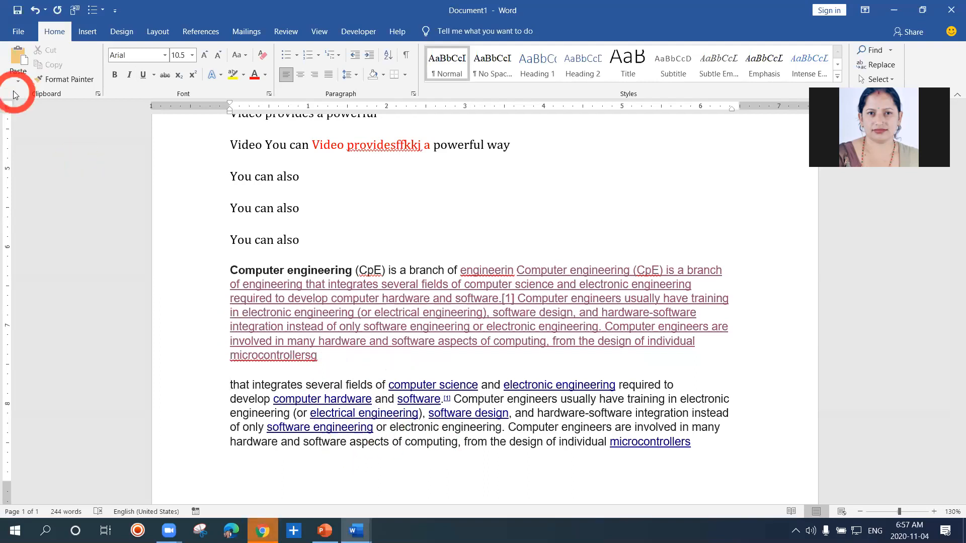
Add an empty paragraph below the first You can also line and use Paste Special to insert the copied text there as Formatted Text (RTF)
click(303, 179)
key(Return)
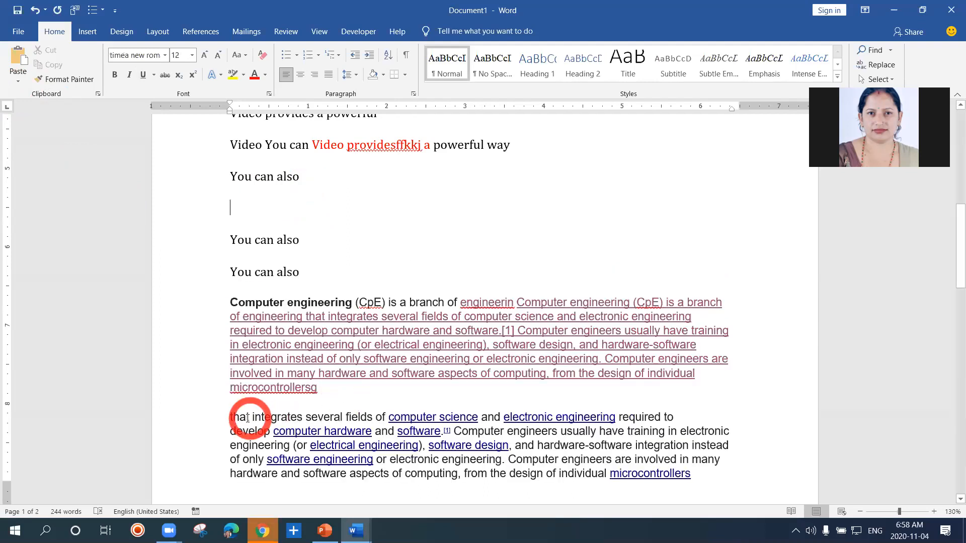
mouse_move(242, 417)
mouse_down()
mouse_move(377, 458)
mouse_move(704, 455)
mouse_move(710, 473)
mouse_move(611, 432)
mouse_up()
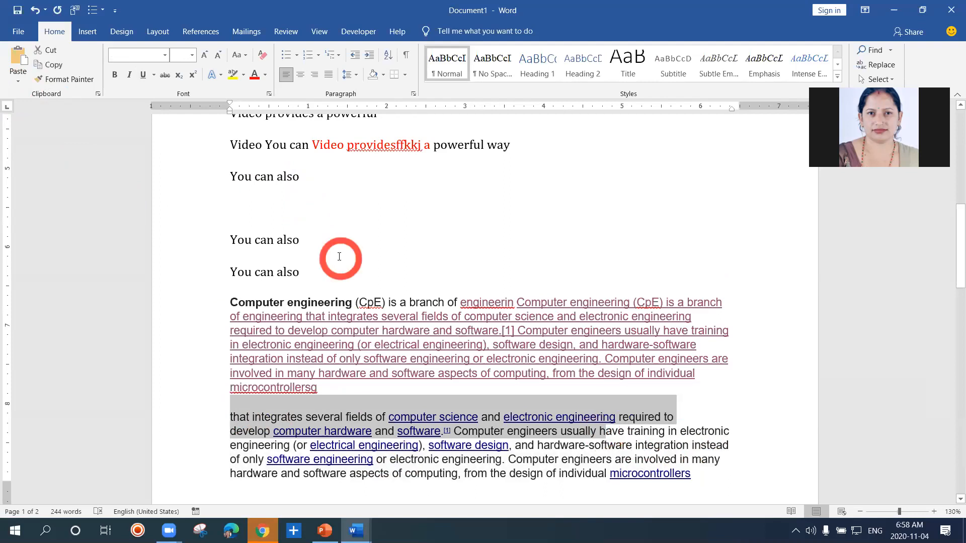
click(247, 205)
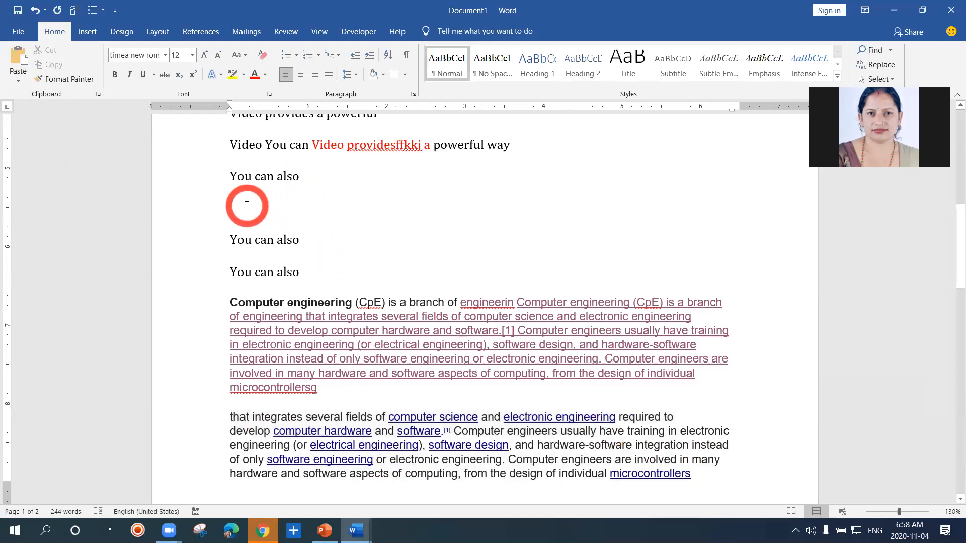
click(18, 83)
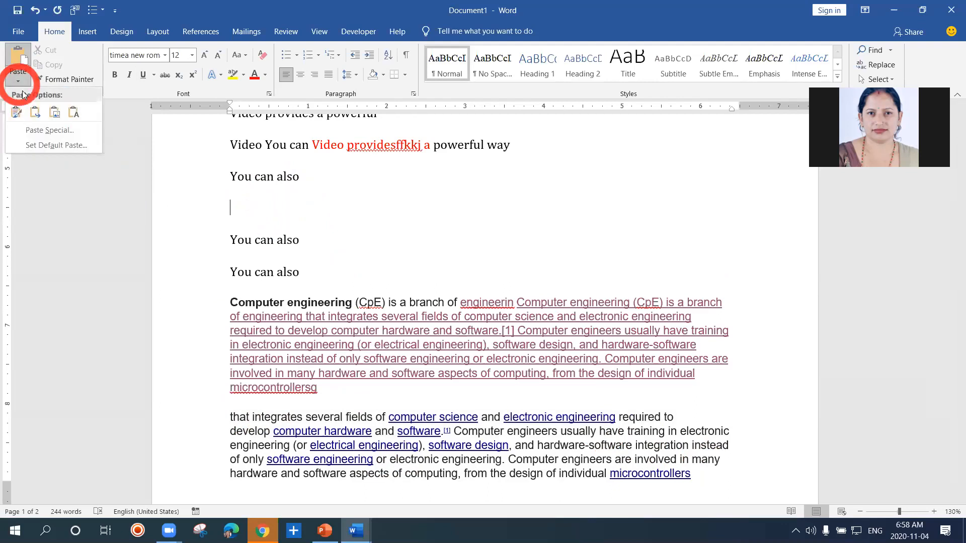
click(45, 130)
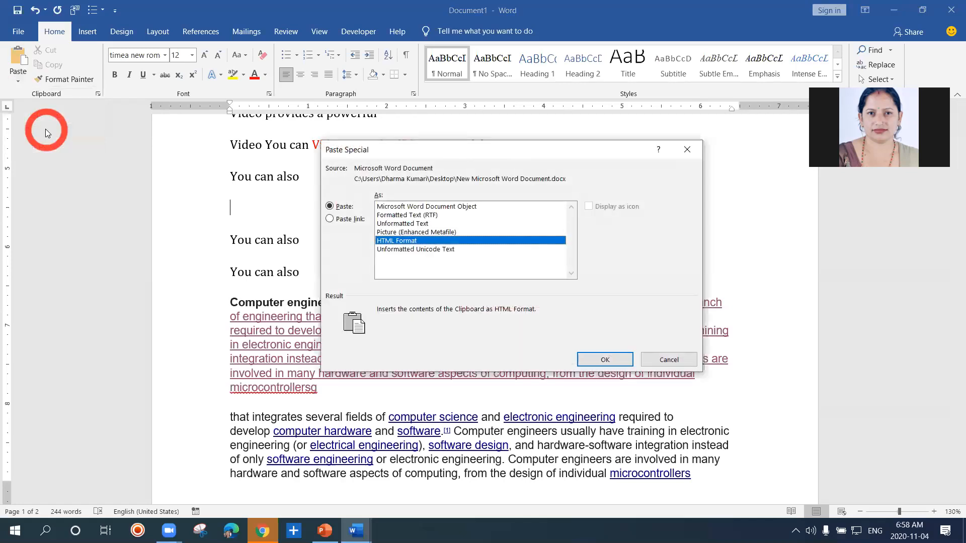
click(395, 216)
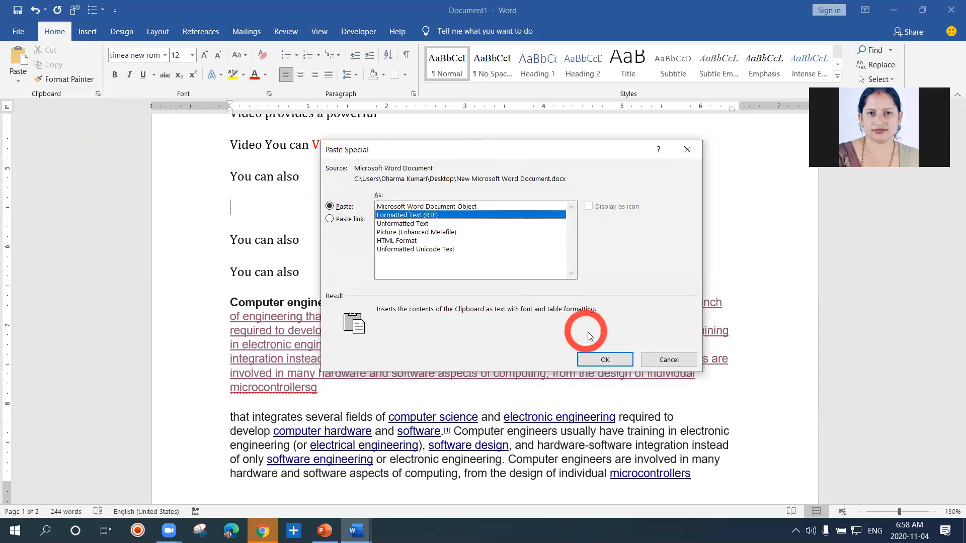
click(605, 359)
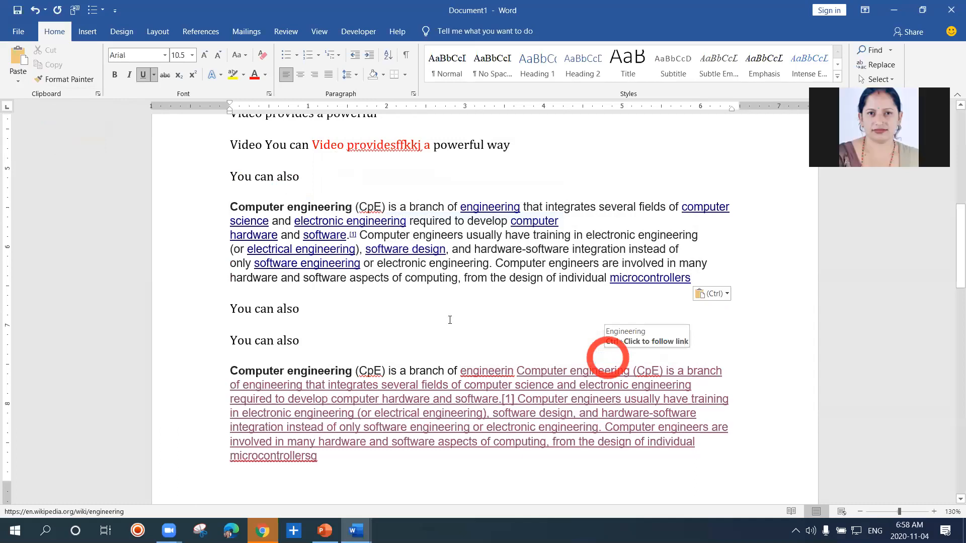
Add an empty paragraph below the second You can also line and use Paste Special to insert the copied text as Unformatted Text
click(302, 315)
click(303, 314)
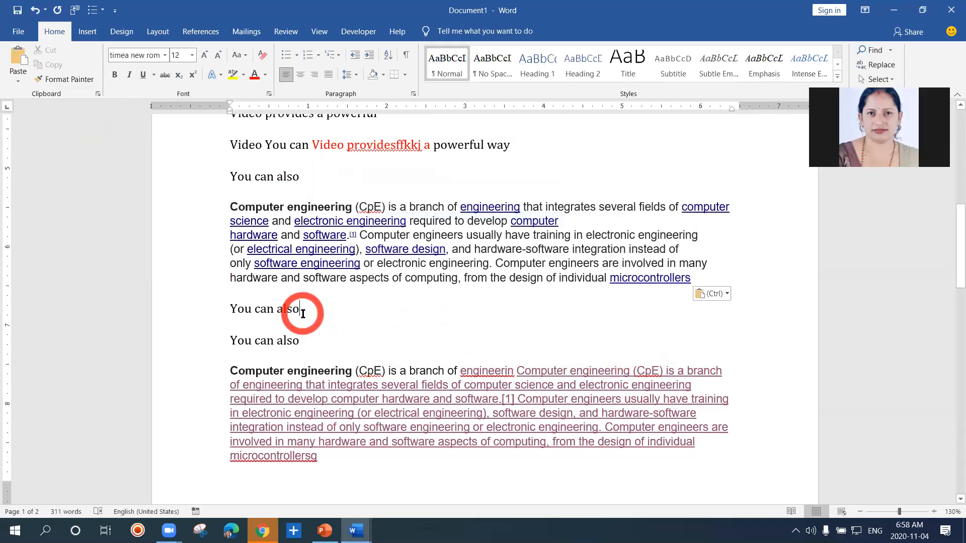
key(Return)
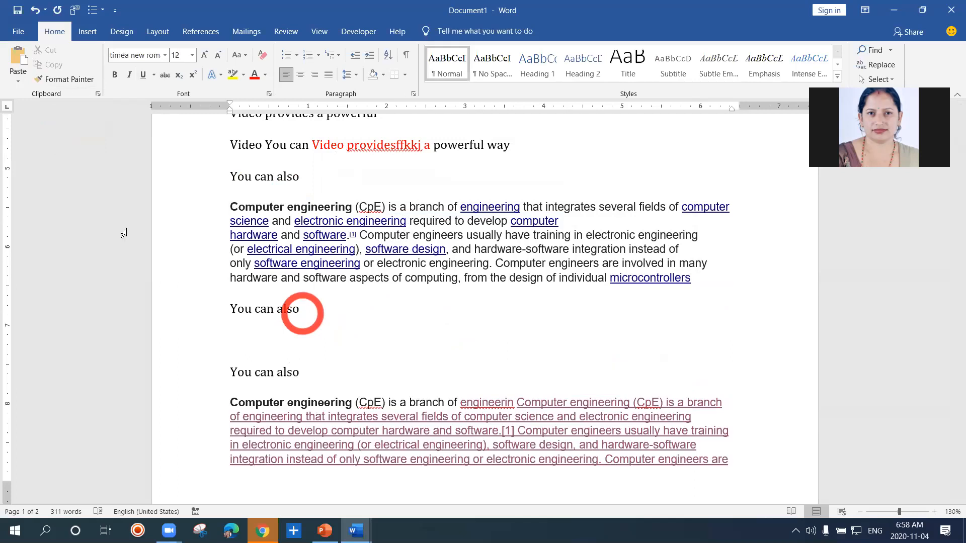
click(16, 84)
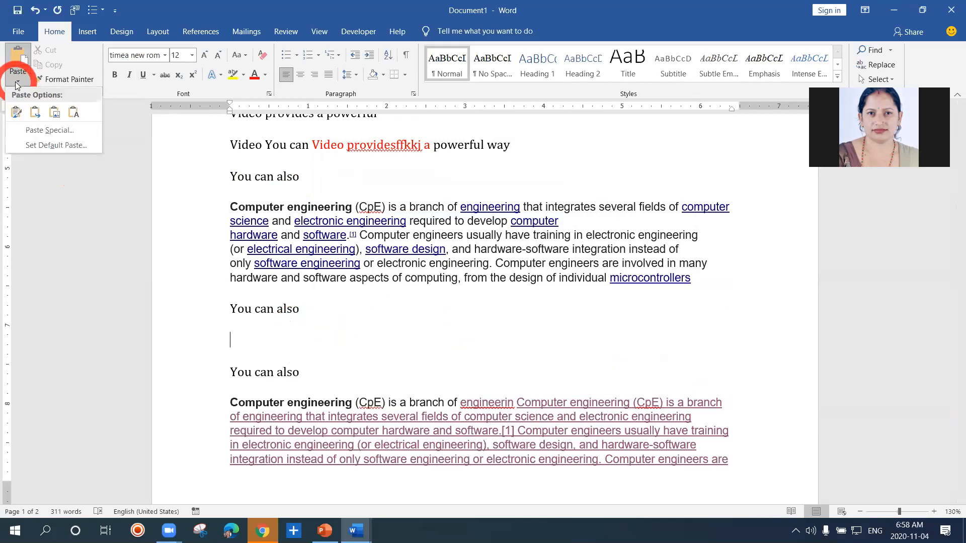
click(39, 132)
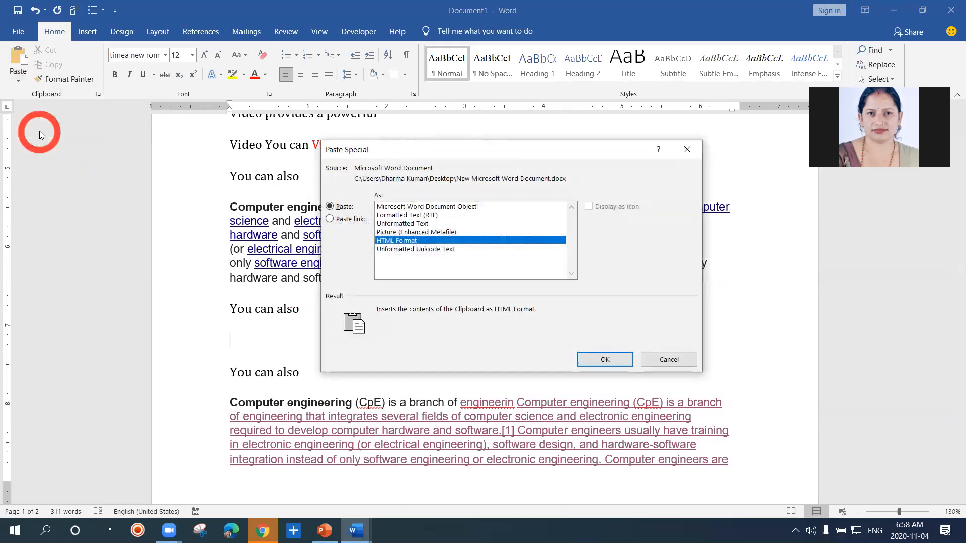
click(393, 223)
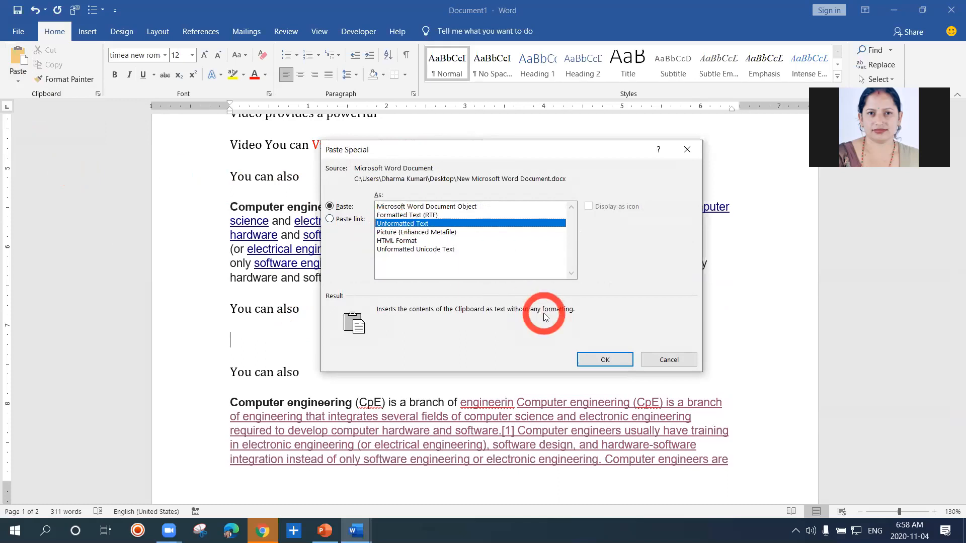
click(605, 359)
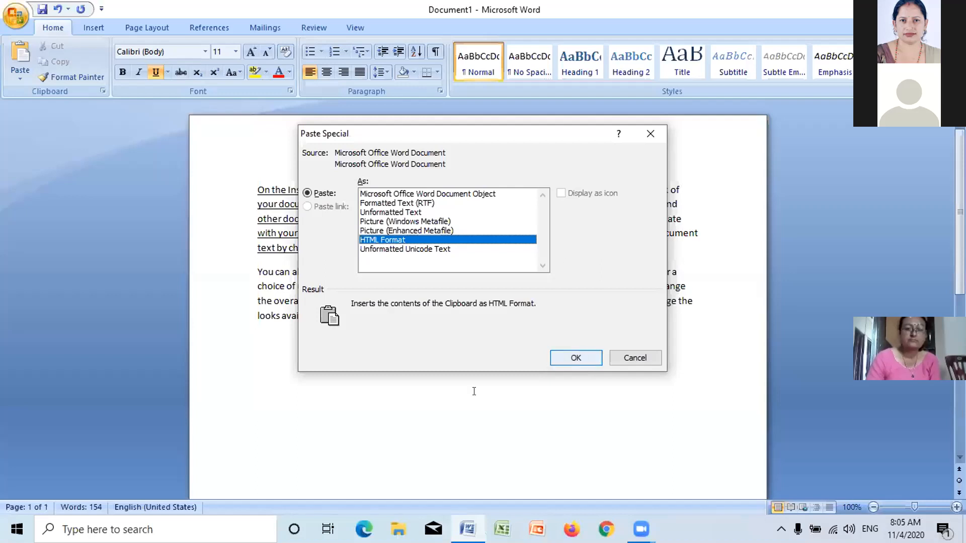
key(Return)
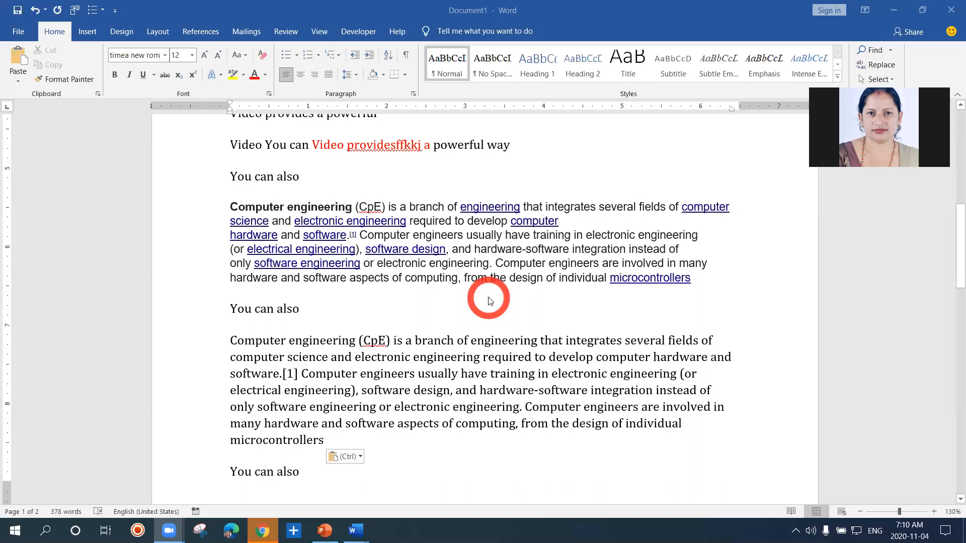
drag(959, 245, 949, 398)
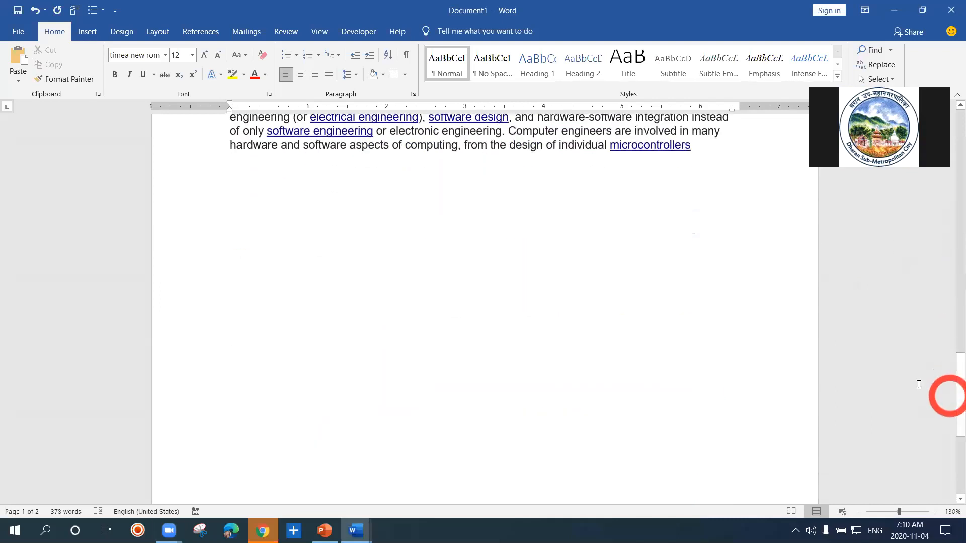
click(296, 221)
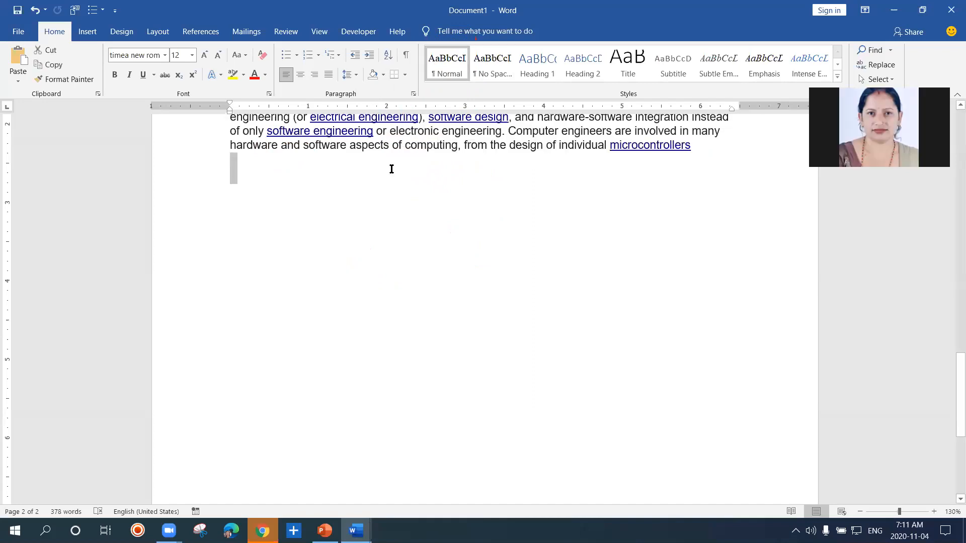
key(ctrl+a)
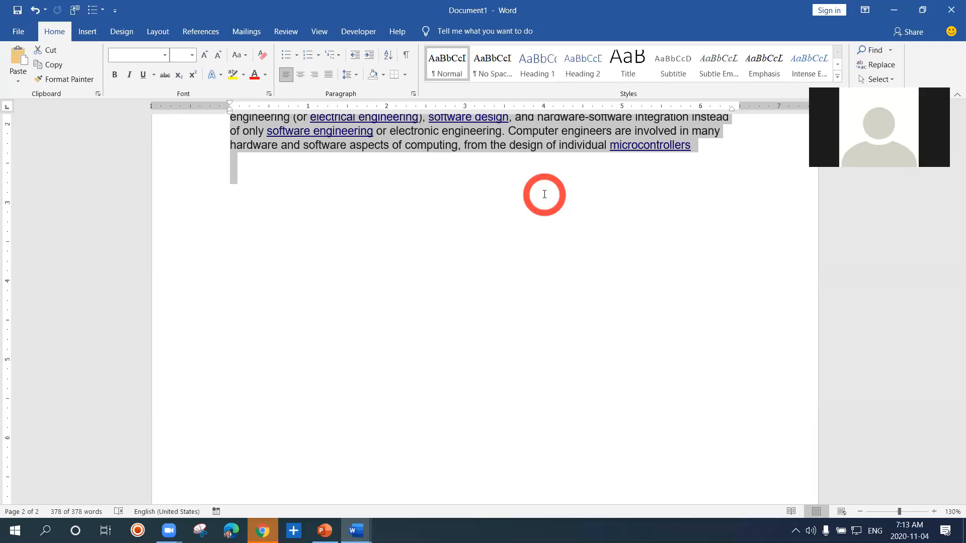
drag(565, 181, 706, 148)
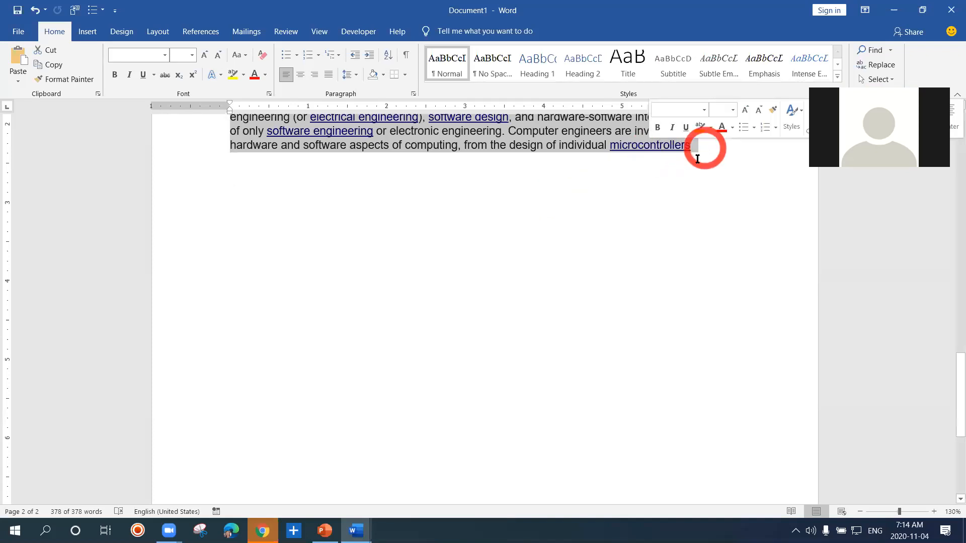
shift+click(678, 177)
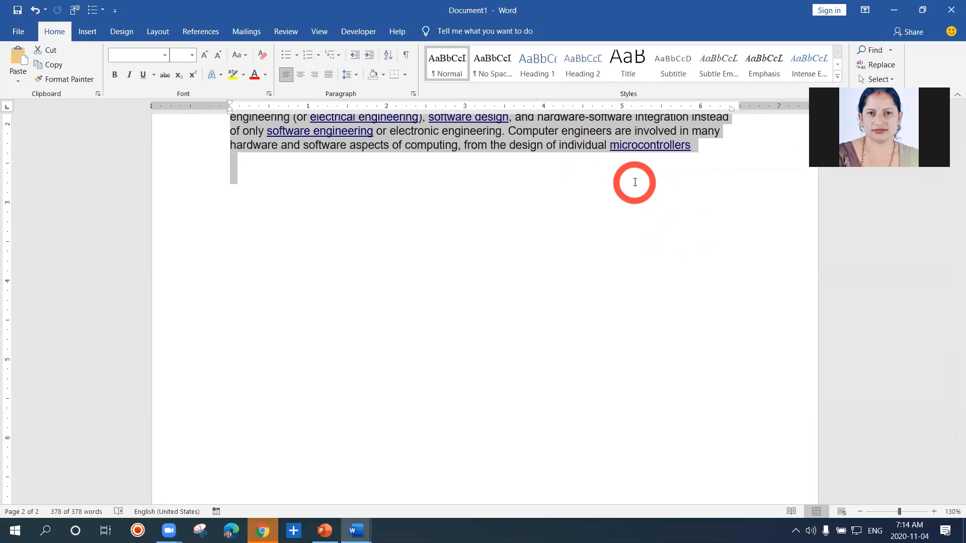
drag(584, 167, 570, 149)
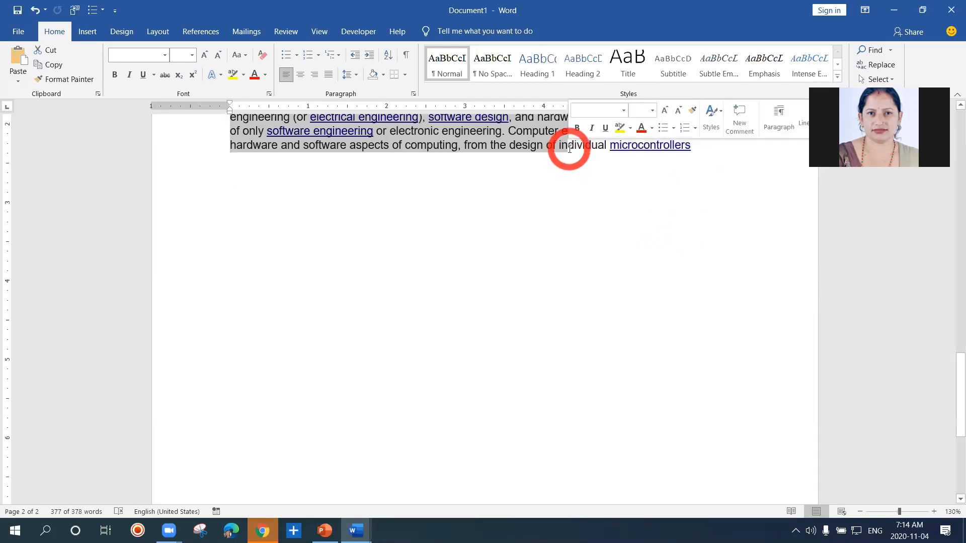
shift+click(693, 151)
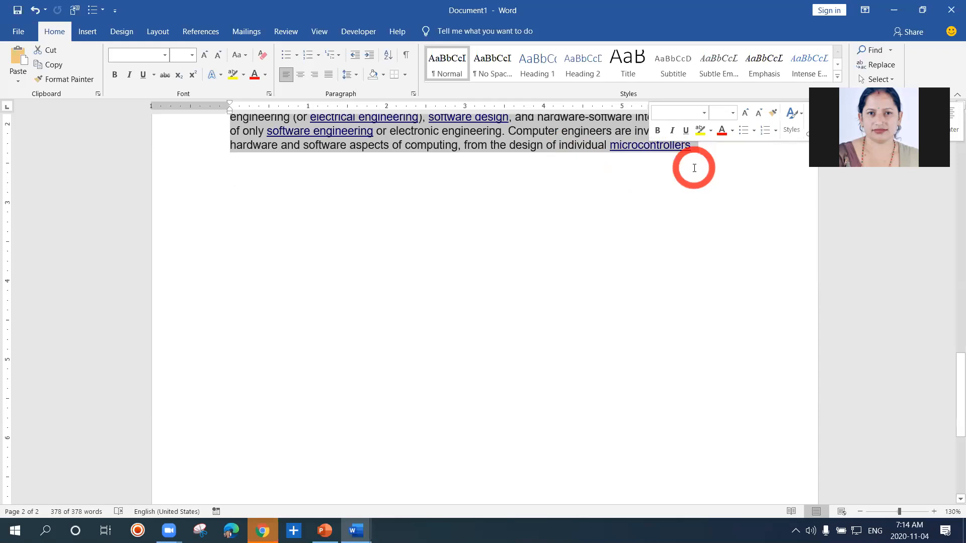
shift+click(694, 168)
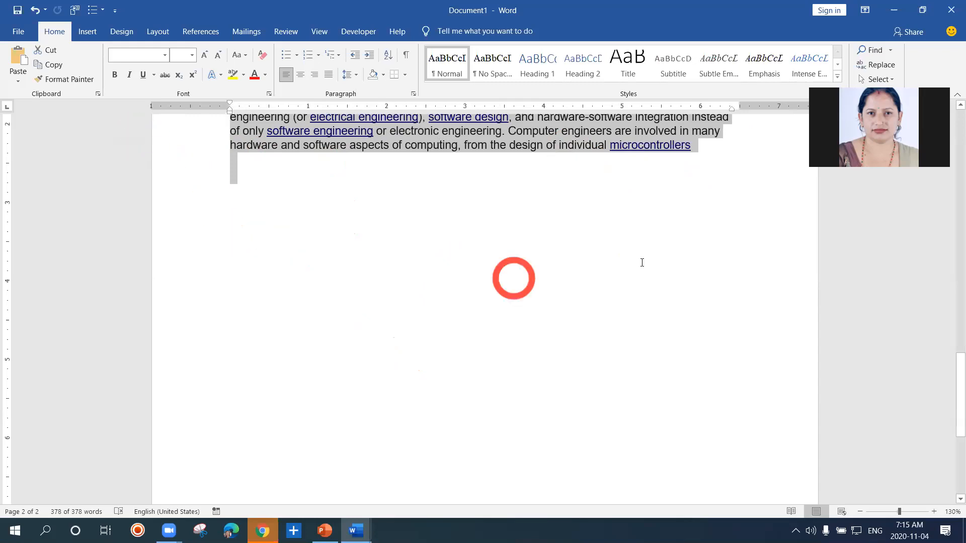
Select all text in the document and delete it
shift+click(559, 129)
key(shift+Up)
key(shift+Up)
key(shift+Up)
key(shift+Up)
key(shift+Up)
key(shift+Up)
key(shift+Up)
key(shift+Up)
key(shift+Up)
key(shift+Up)
key(shift+Up)
key(shift+Up)
key(shift+Up)
key(shift+Up)
key(shift+Up)
key(shift+Up)
key(shift+Up)
key(shift+Up)
key(shift+Up)
key(shift+Up)
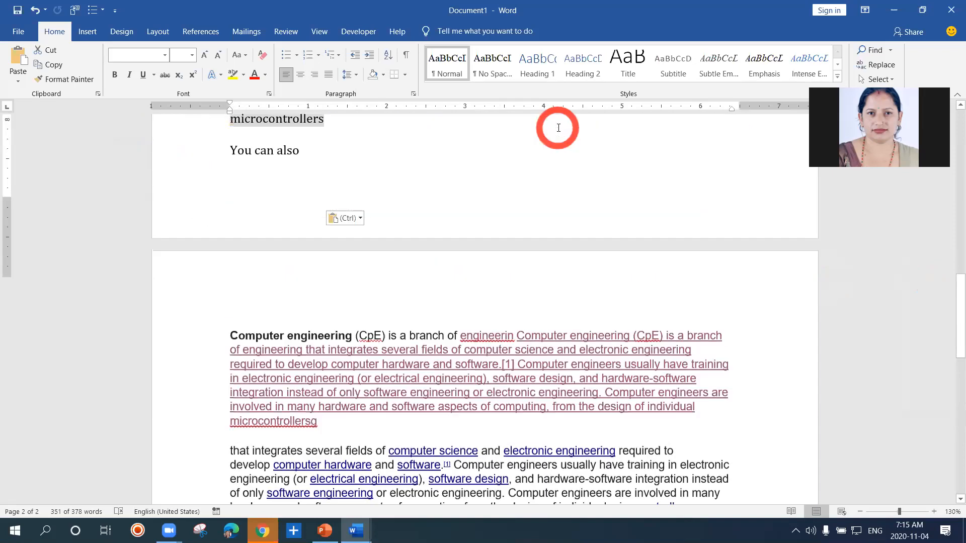
key(shift+Up)
key(shift+Up)
key(shift+Up)
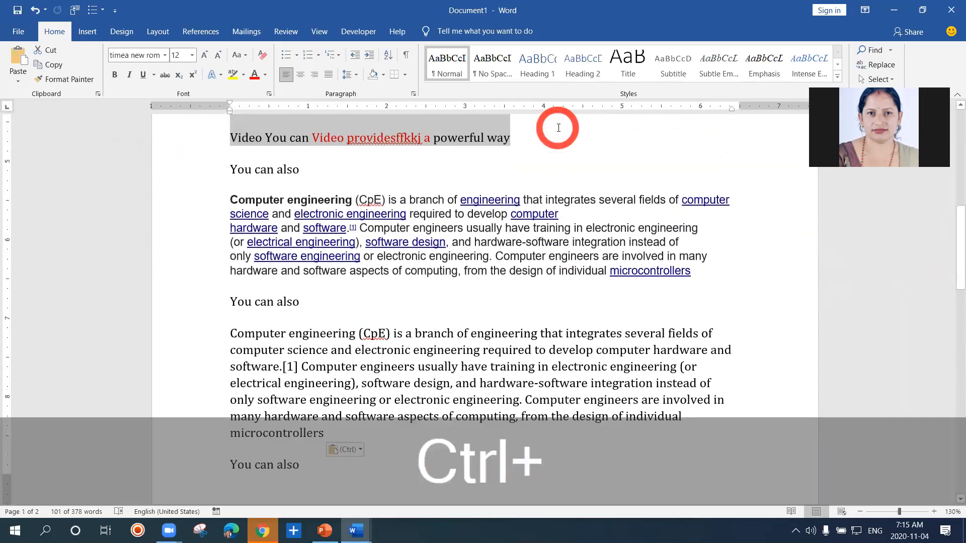
key(ctrl+a)
key(Delete)
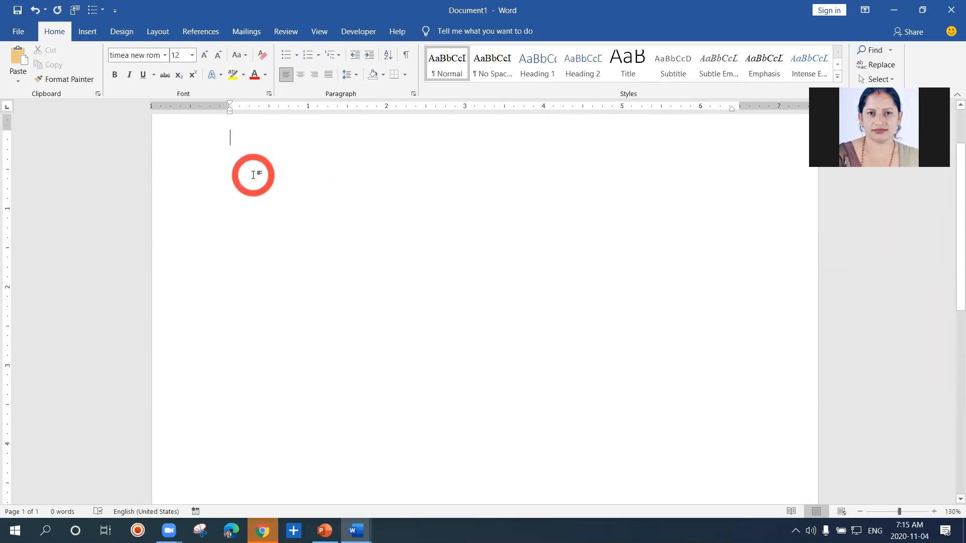
Generate sample text in the empty document with =rand(4,3)
text(=)
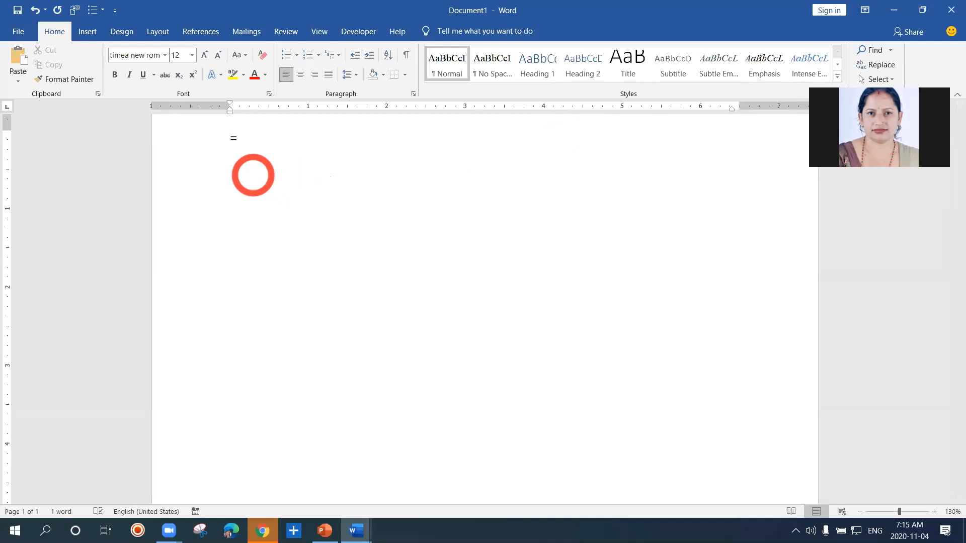
text(rand()
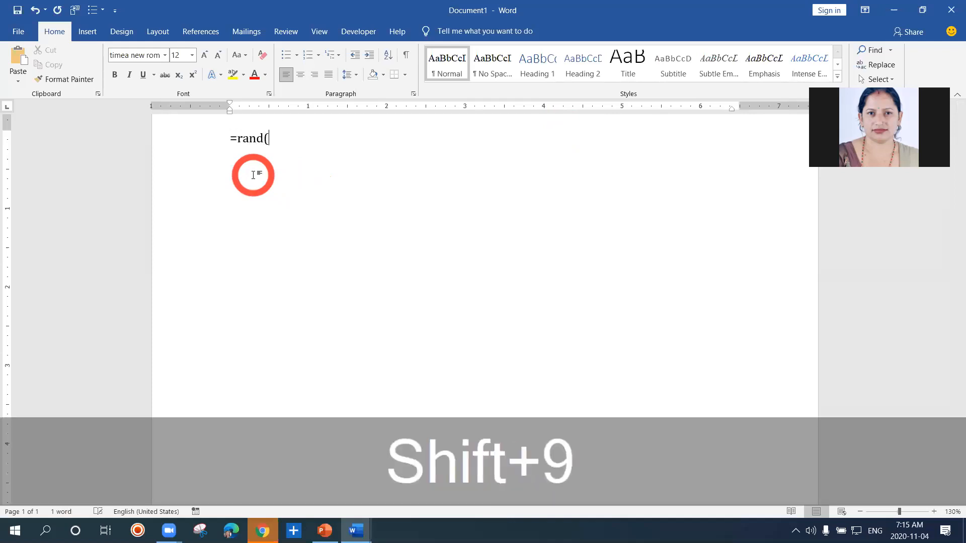
text(4,)
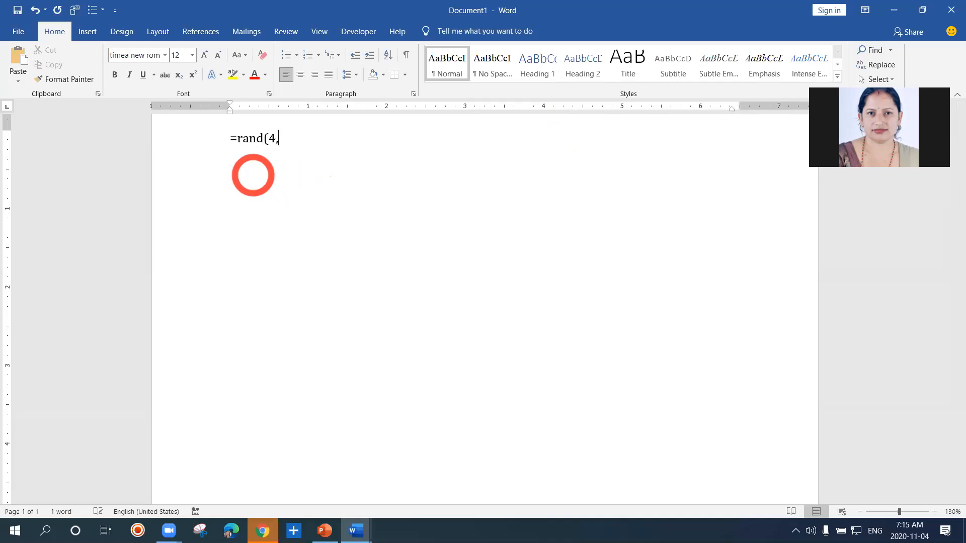
text(3))
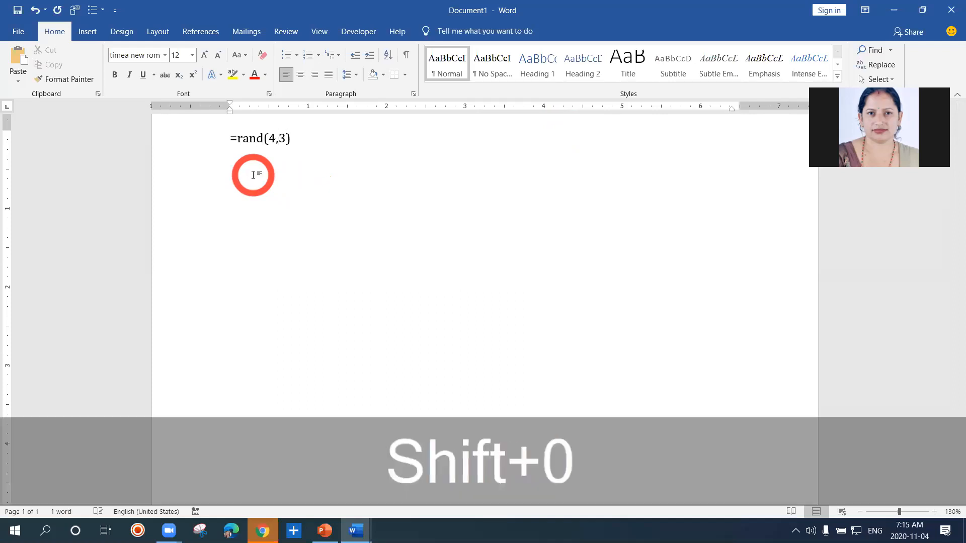
key(Return)
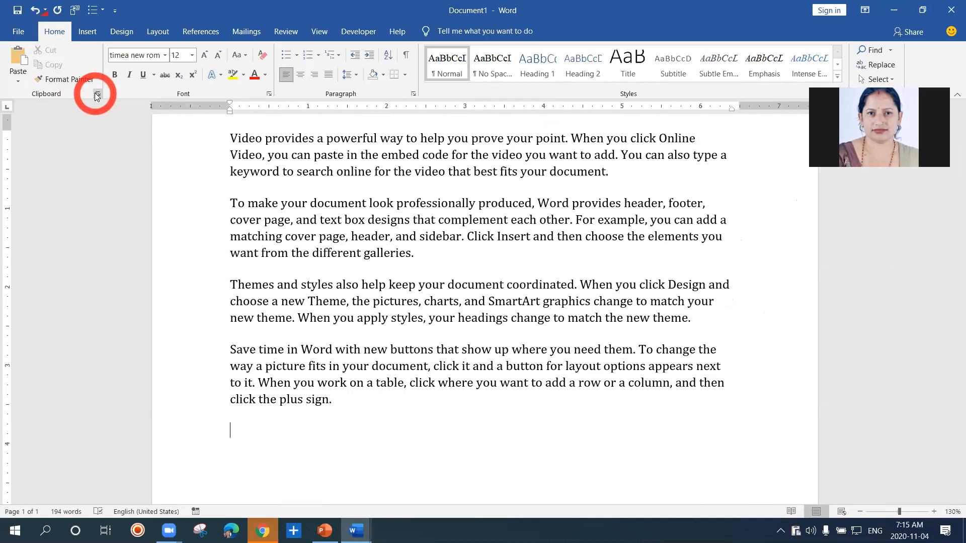
Display the Office Clipboard and clear all its stored items
click(97, 95)
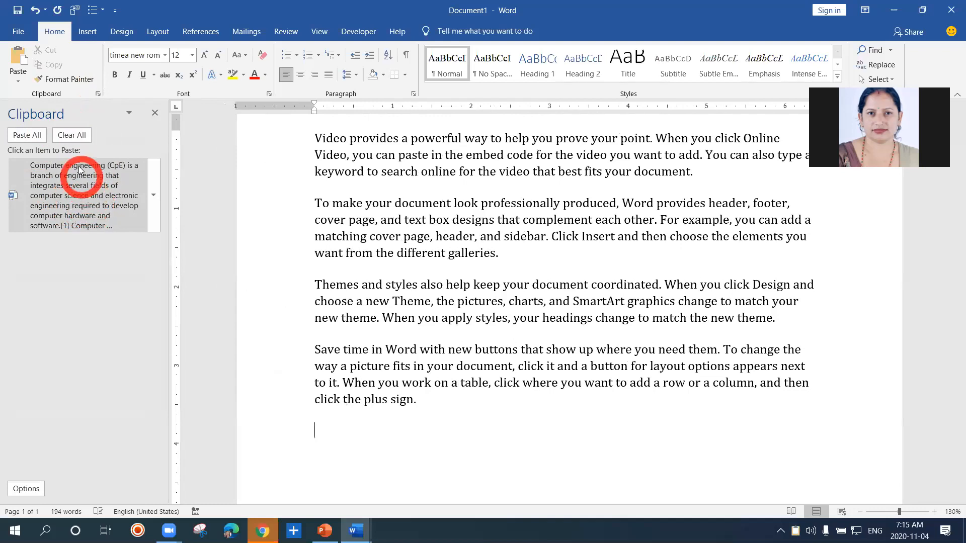
click(71, 135)
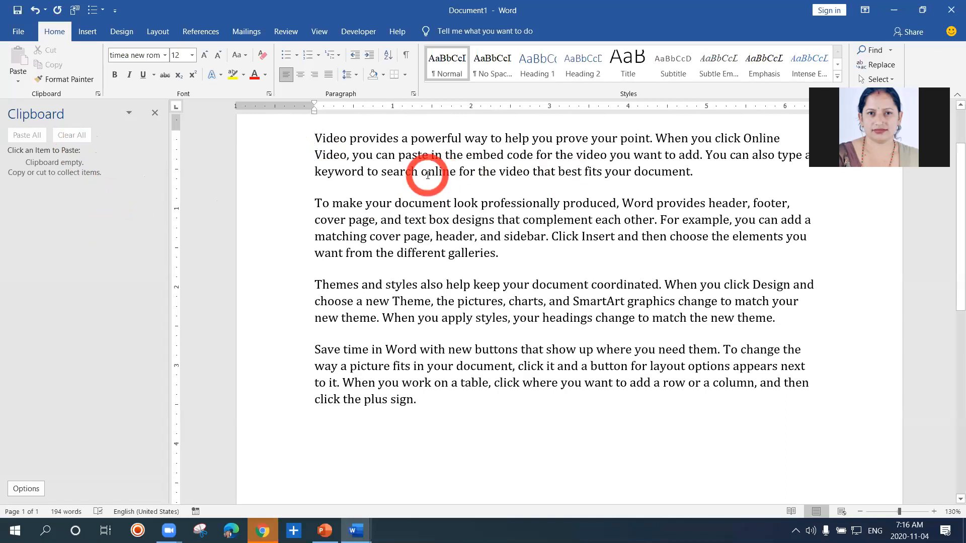
Colour the opening words Video provides a powerful red and start a new paragraph before video that best fits your document
drag(316, 141, 448, 142)
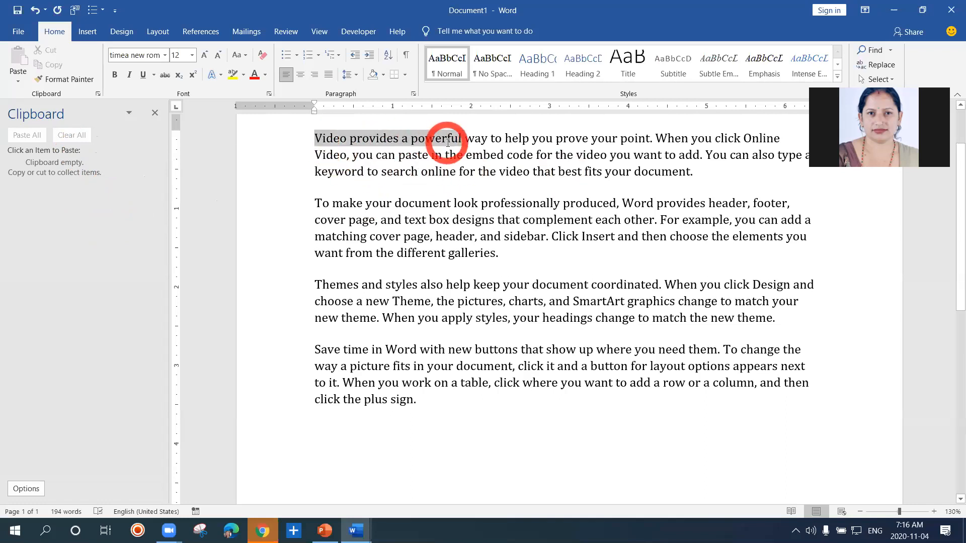
click(521, 123)
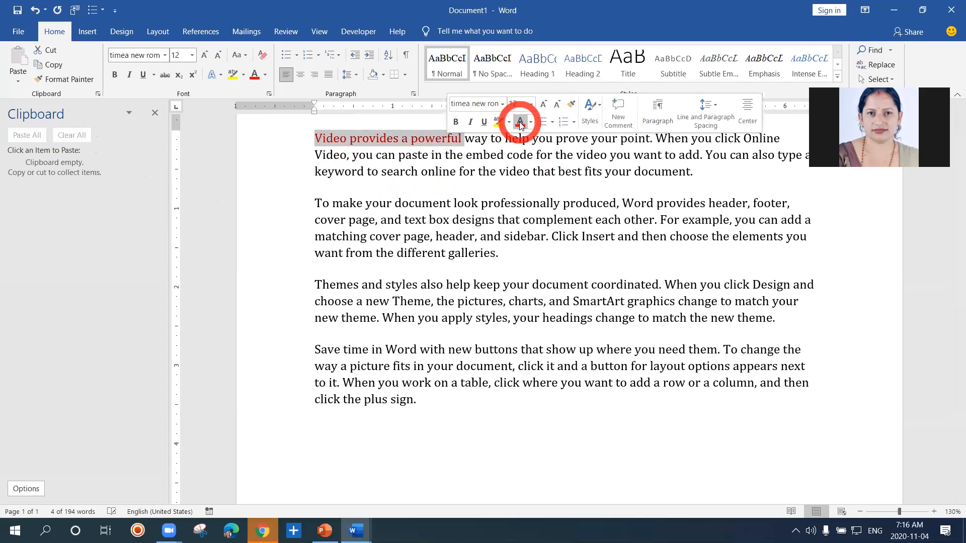
click(502, 171)
key(Return)
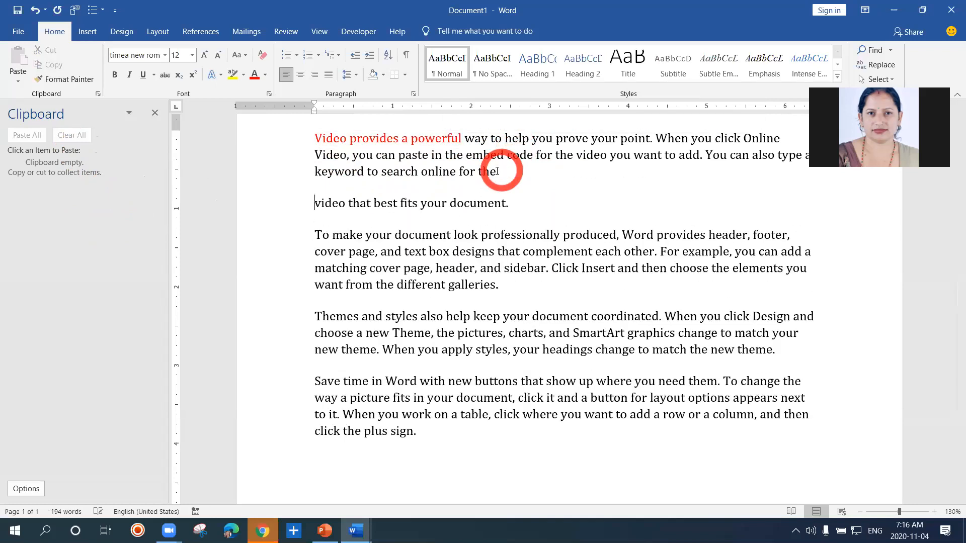
Format the separate line video that best fits your document. as bold and italic with yellow highlighting
drag(317, 201, 568, 200)
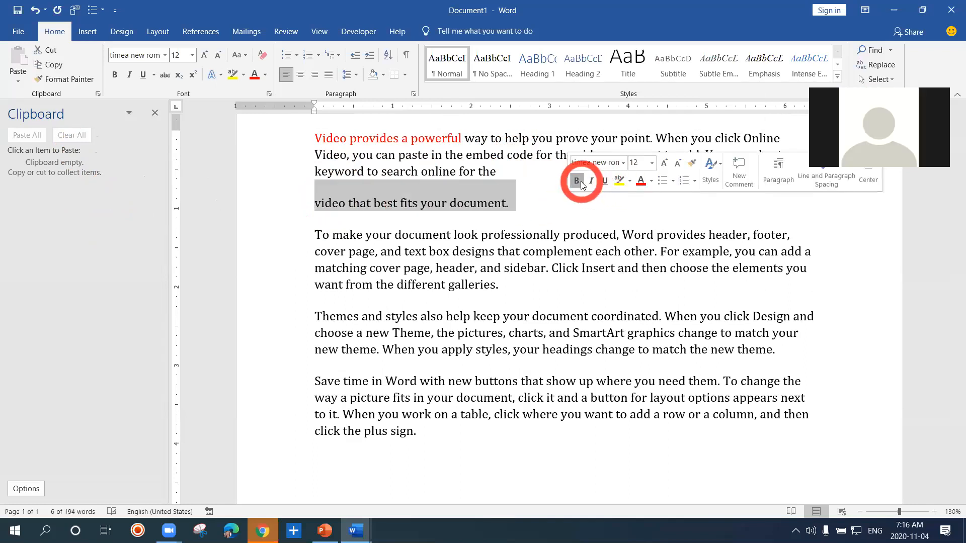
click(581, 181)
click(593, 182)
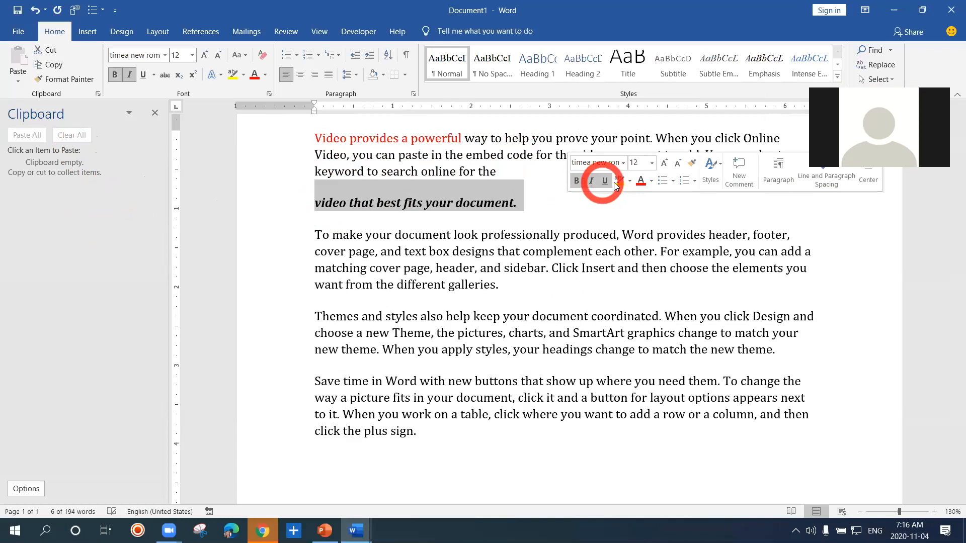
click(618, 182)
click(548, 210)
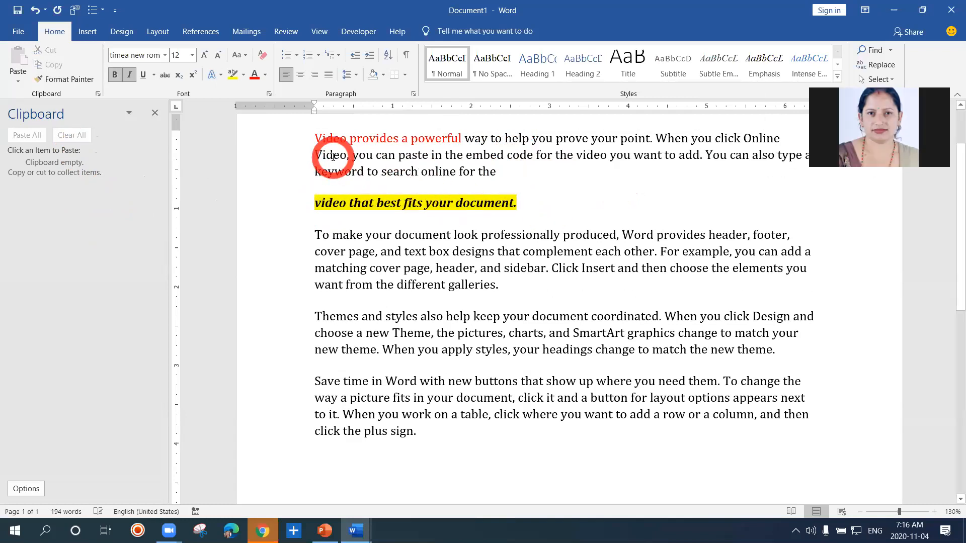
Copy the red text Video provides a powerful and paste it in a new paragraph below the To make your document look paragraph
drag(315, 138, 462, 141)
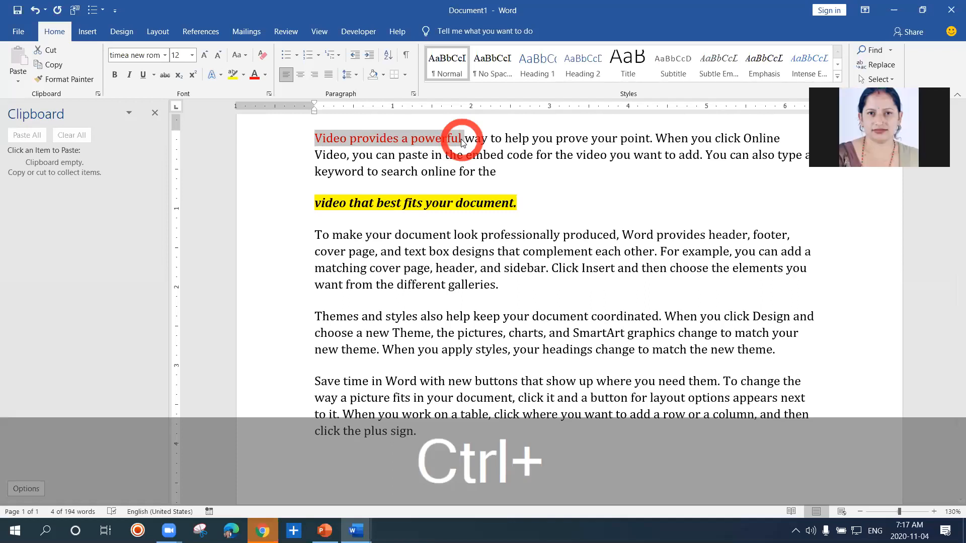
key(ctrl+c)
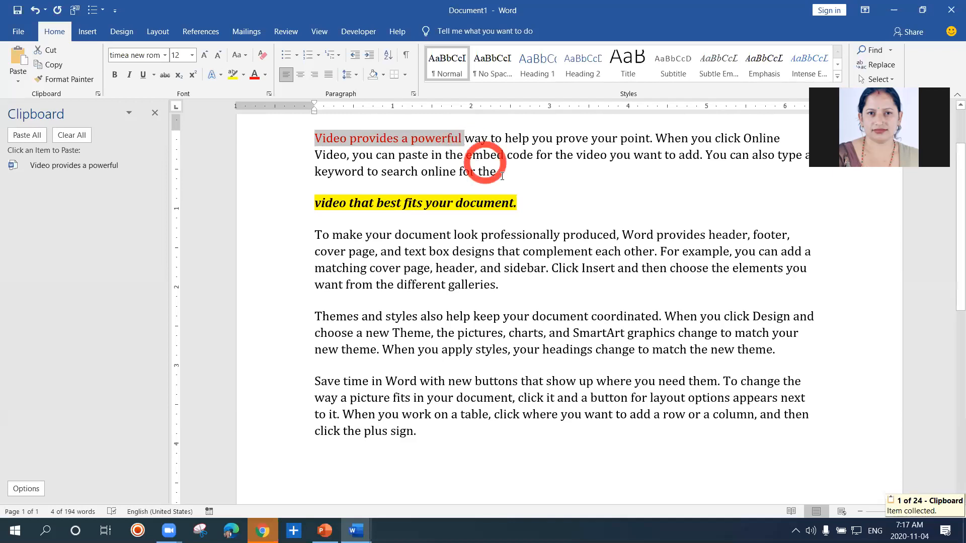
click(502, 286)
key(Return)
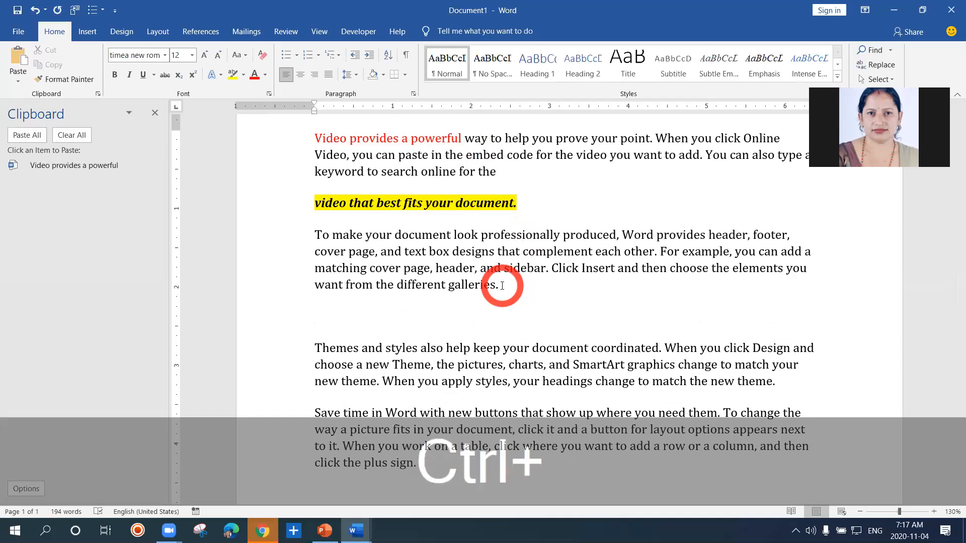
key(ctrl+v)
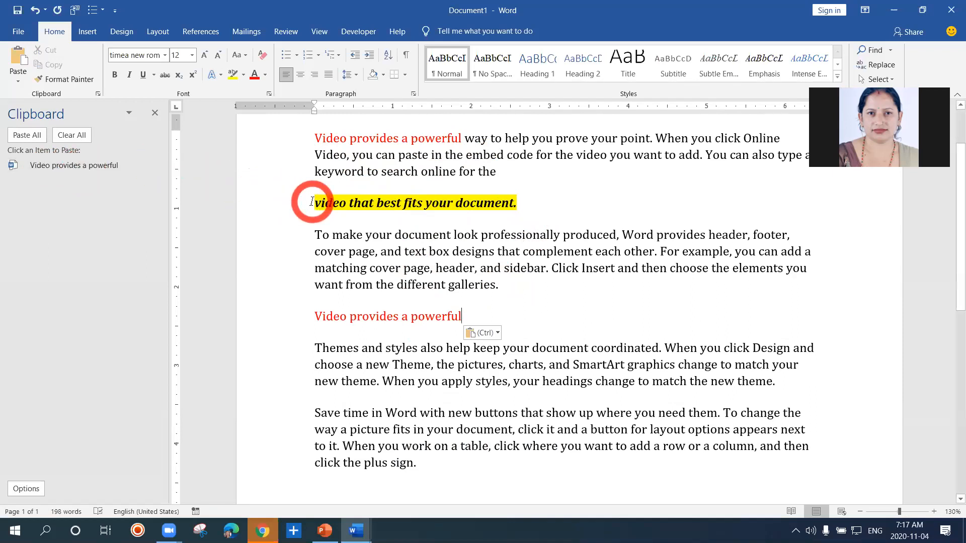
Copy the highlighted line video that best fits your document. and paste it twice below the pasted red text
drag(312, 202, 525, 209)
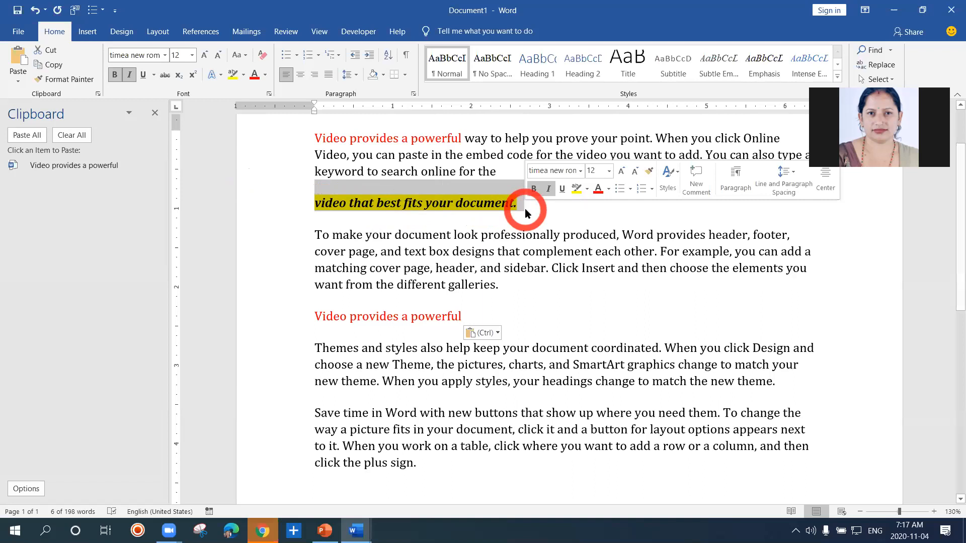
key(ctrl+c)
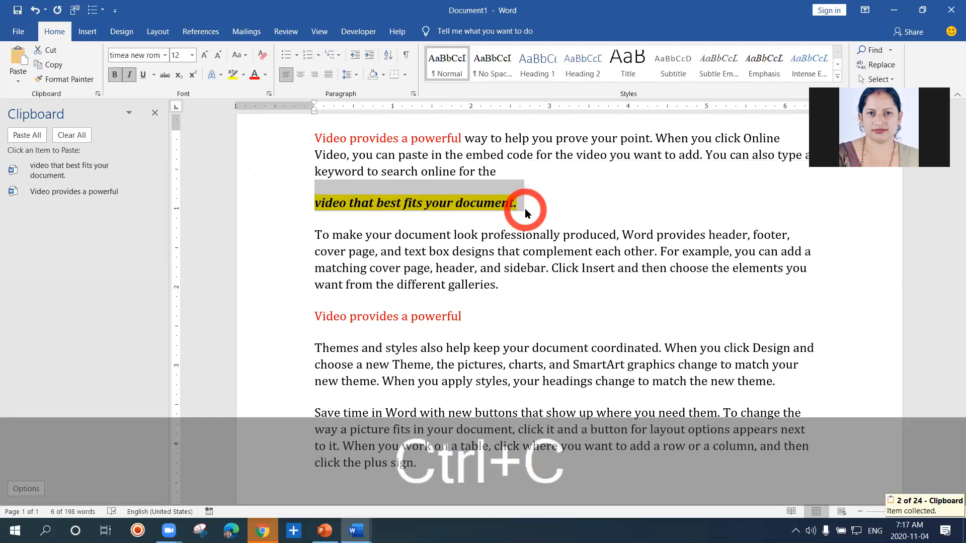
click(474, 323)
key(Return)
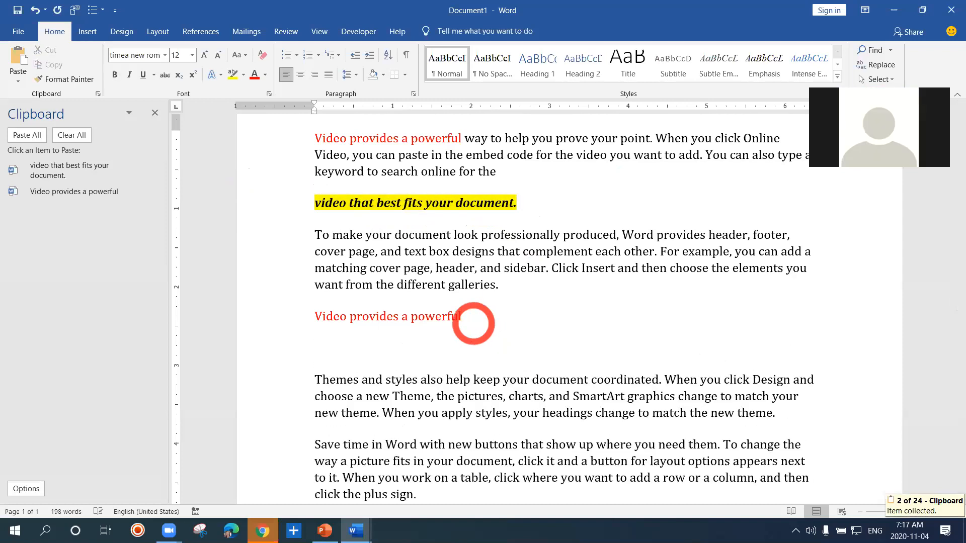
key(ctrl+v)
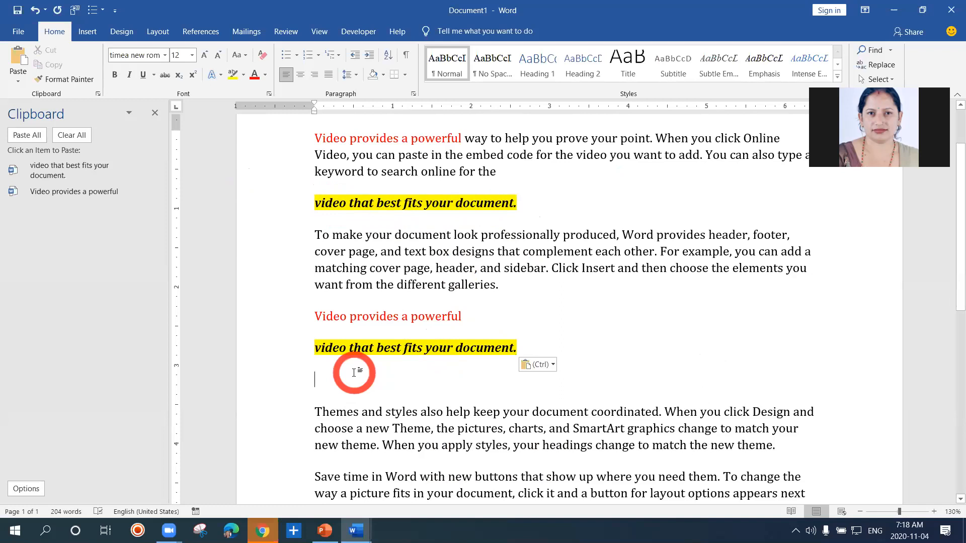
key(ctrl+v)
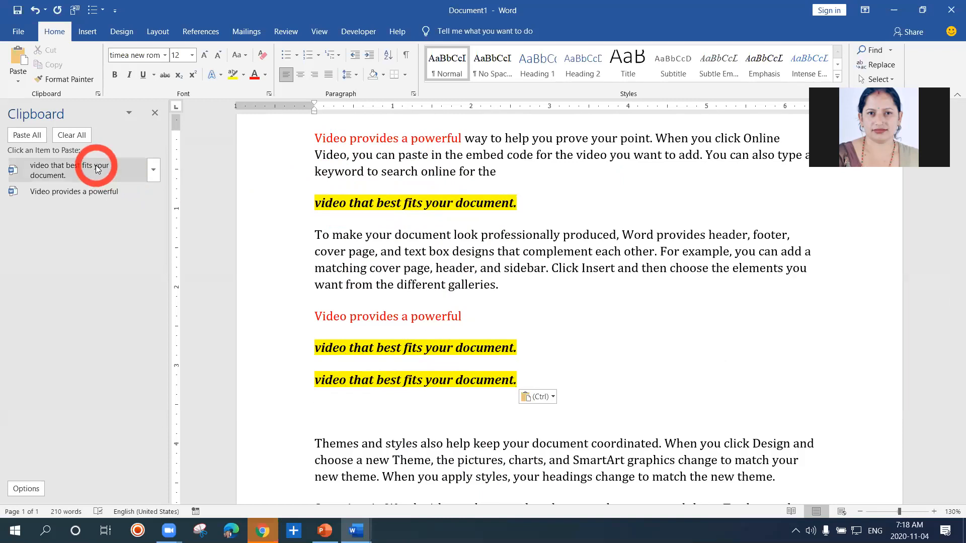
Split Themes and styles also help keep into its own paragraph and paste a copy of it in the empty paragraph above
click(503, 444)
key(Return)
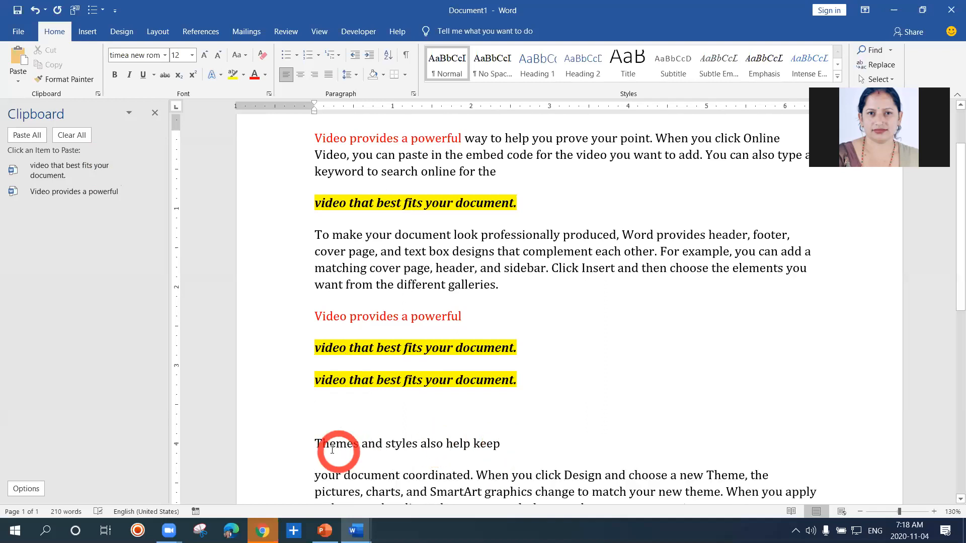
drag(321, 444, 498, 444)
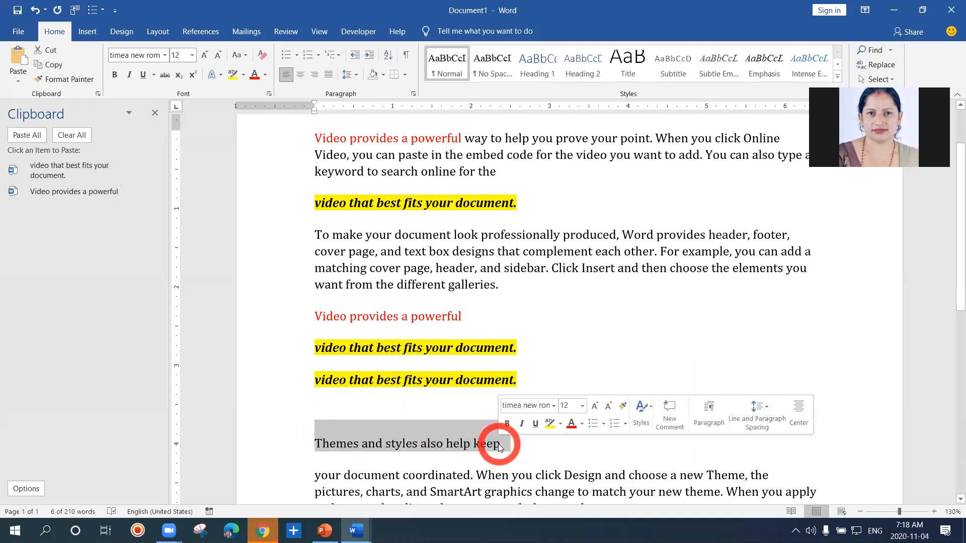
key(ctrl+c)
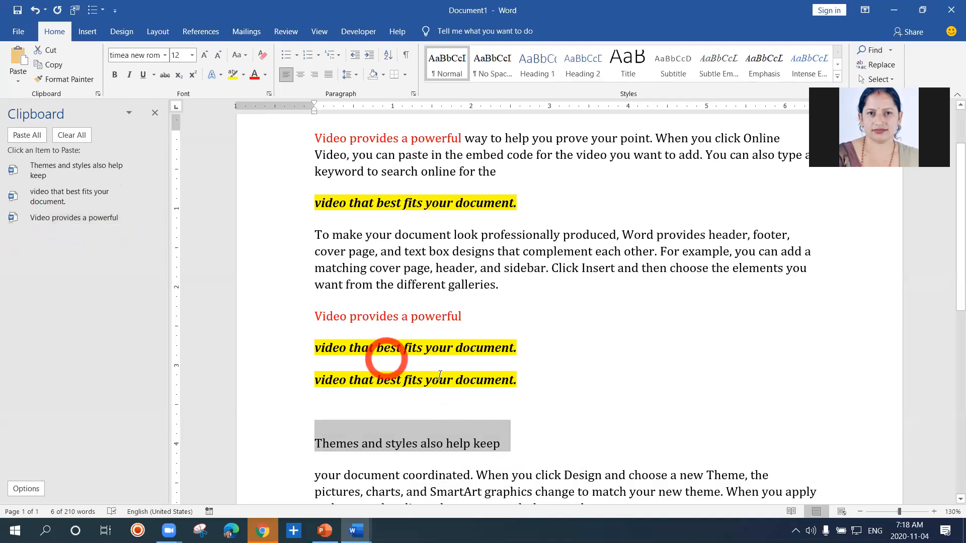
click(433, 401)
key(ctrl+v)
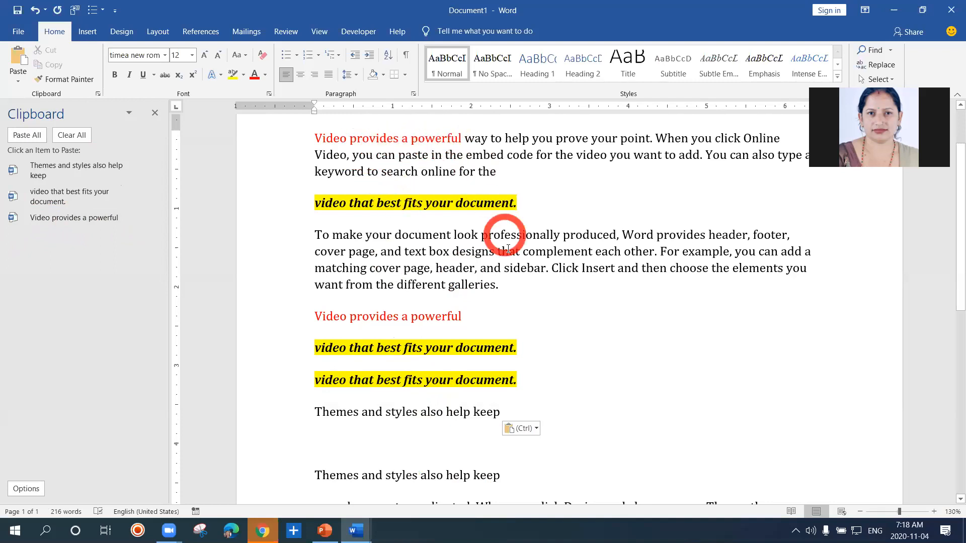
Start a new paragraph after different galleries and paste the three Office Clipboard items there individually, from newest to oldest
click(497, 288)
key(Return)
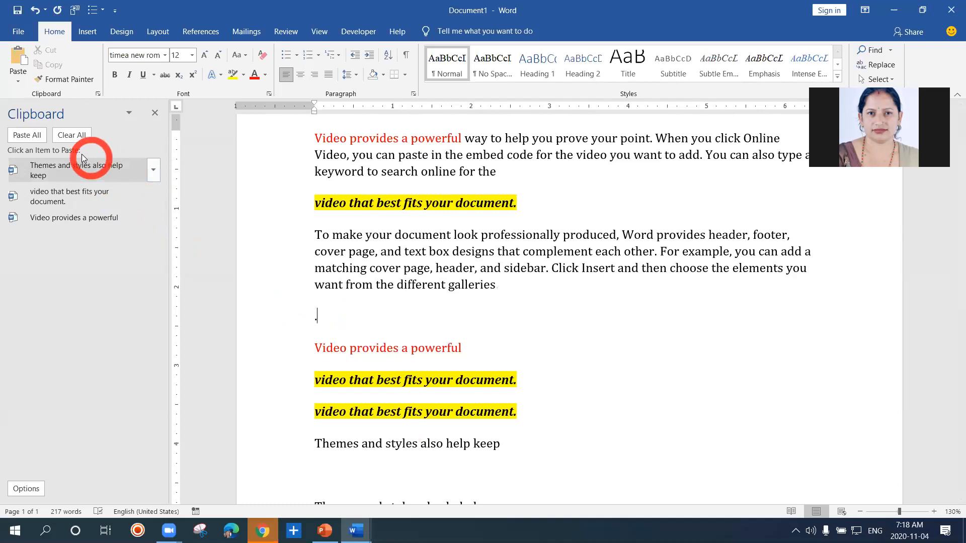
click(71, 170)
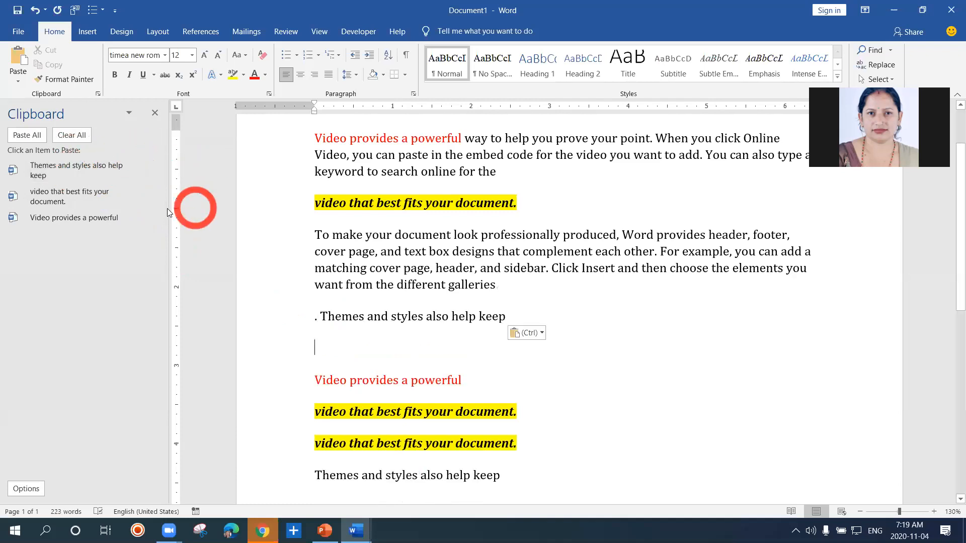
click(98, 201)
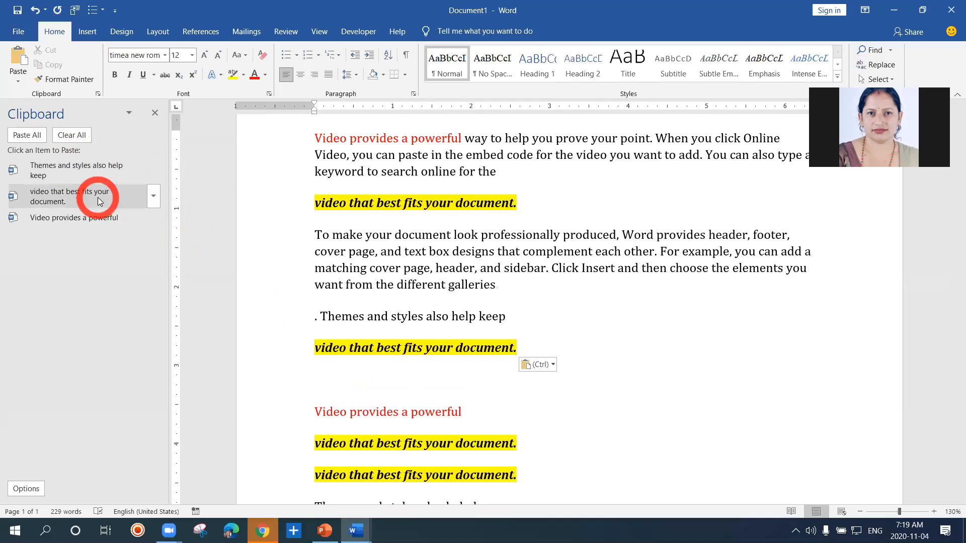
click(100, 221)
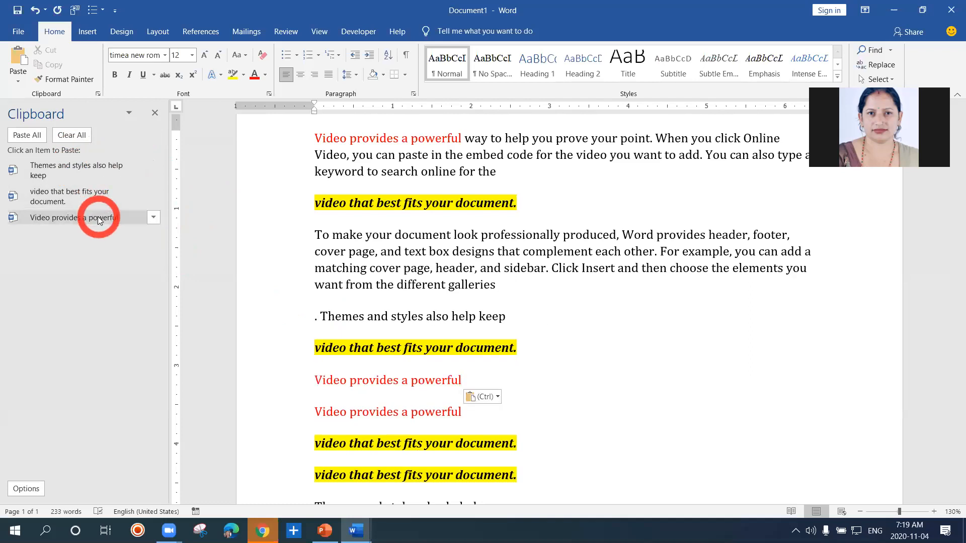
Paste the Clipboard item video that best fits your document. twice more, followed by Themes and styles also help keep
click(79, 195)
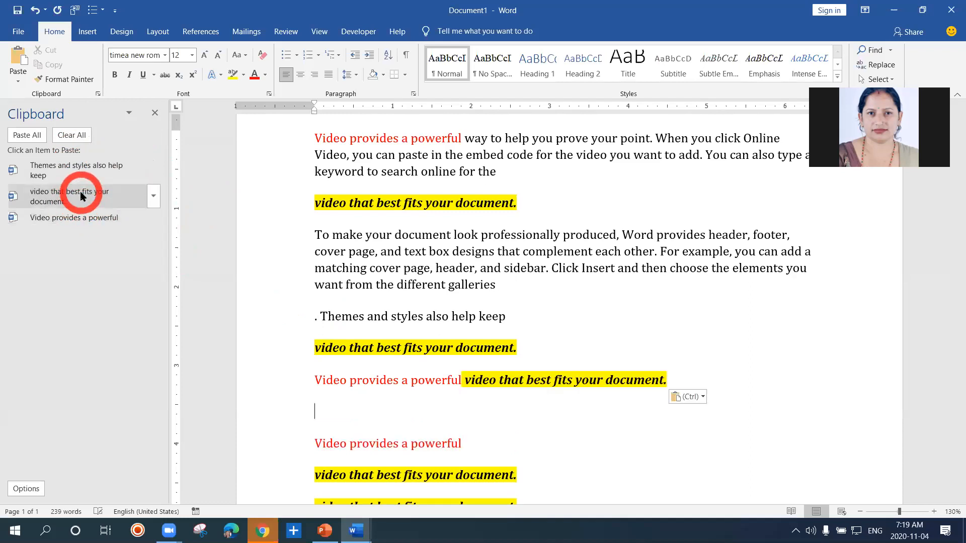
click(81, 196)
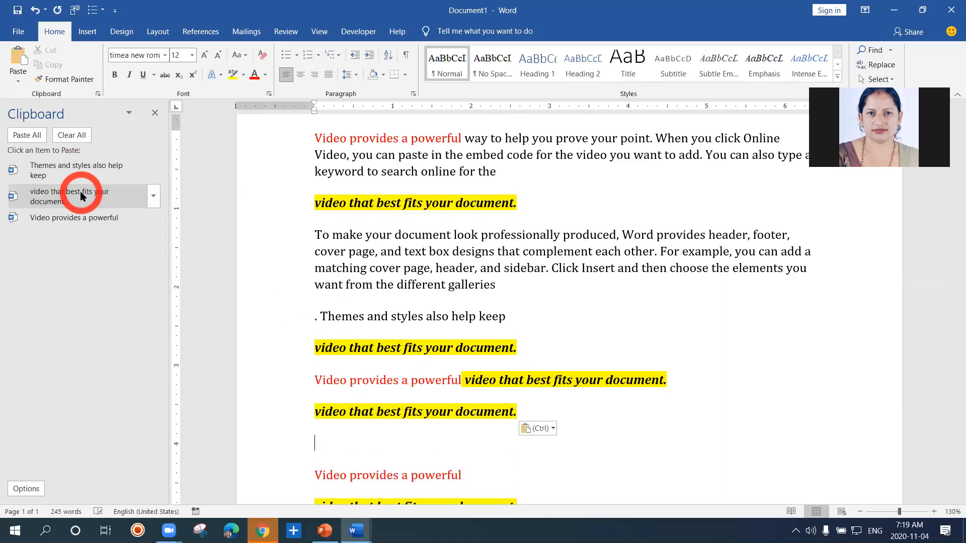
click(79, 181)
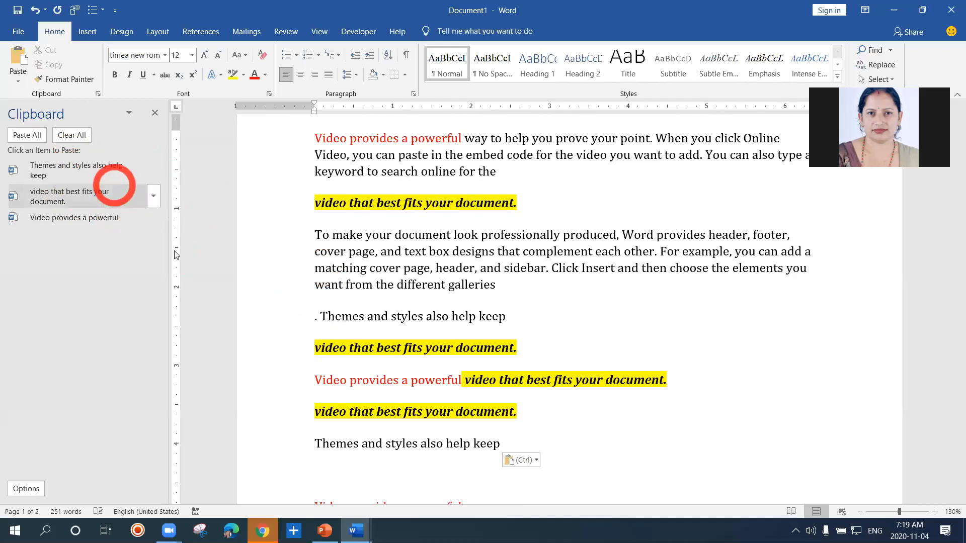
Add an empty paragraph below the earlier pasted Themes and styles also help keep and paste all Clipboard items there at once
drag(953, 207, 951, 310)
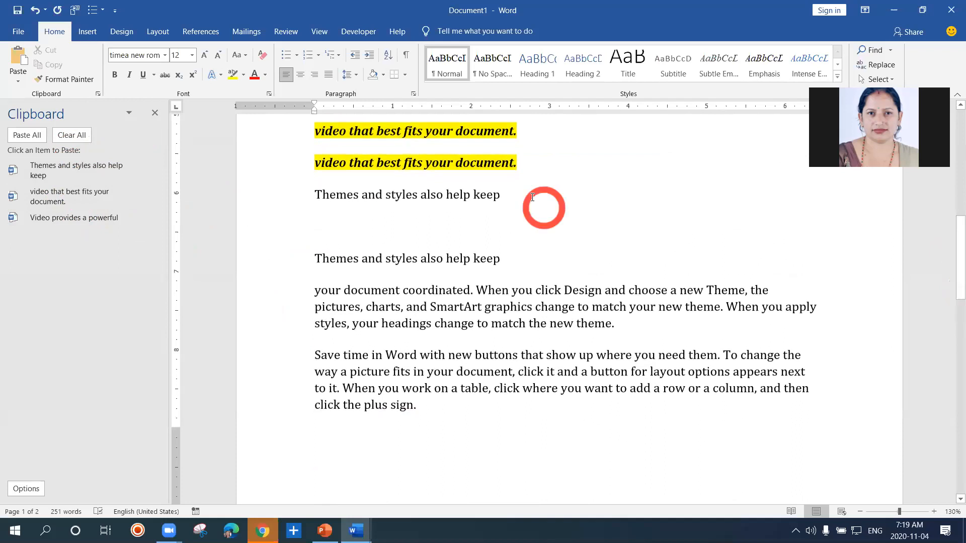
key(Return)
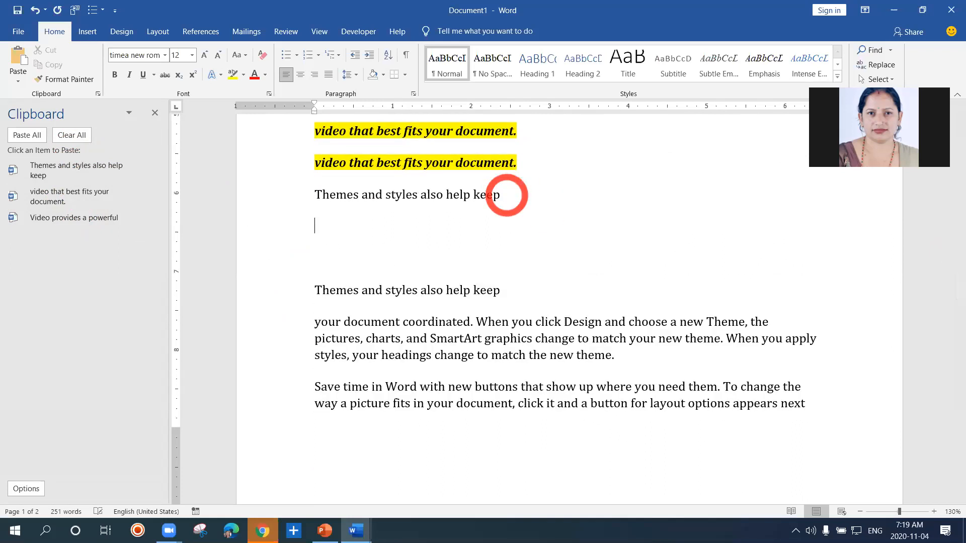
click(37, 137)
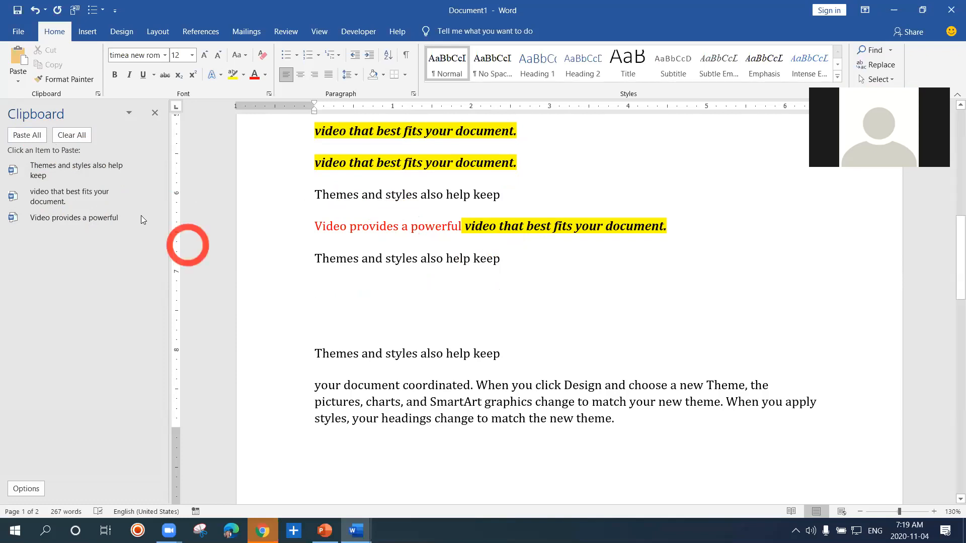
Clear the Office Clipboard and copy video that best fits your document and Video provides a powerful into it as separate items
click(78, 136)
click(501, 283)
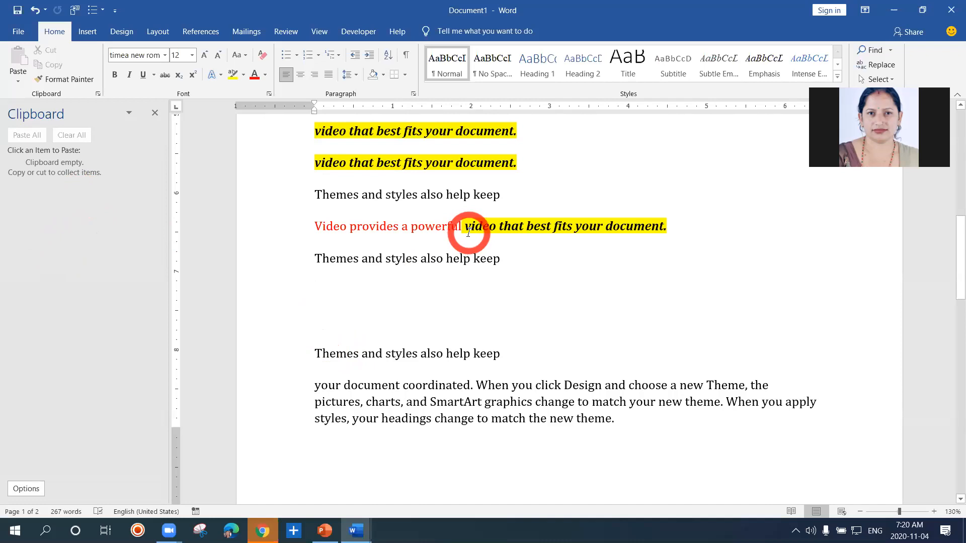
drag(466, 227, 659, 229)
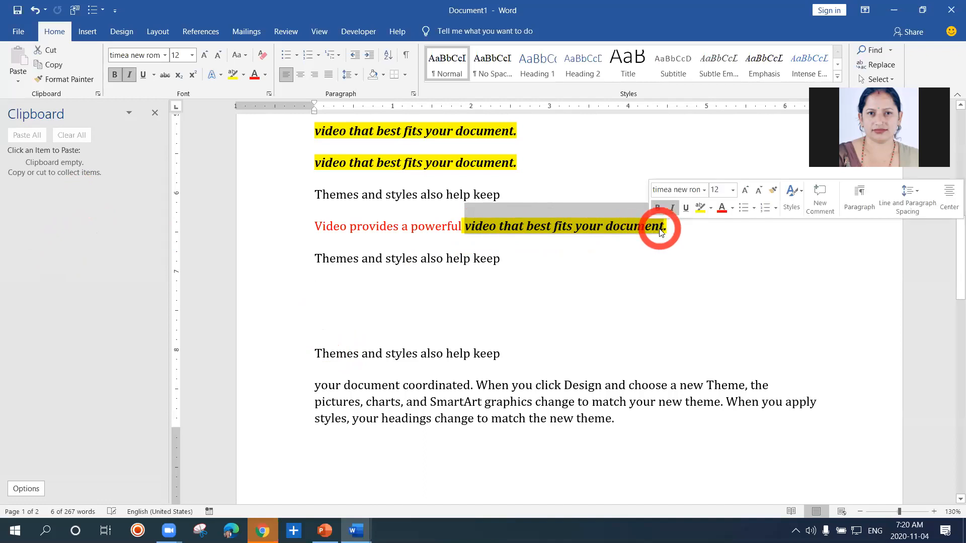
key(ctrl+c)
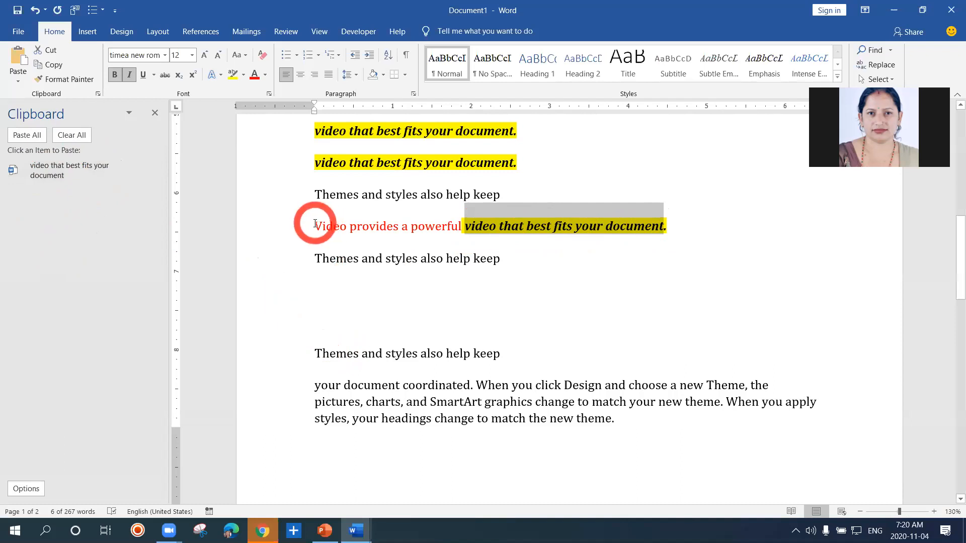
drag(315, 224, 445, 228)
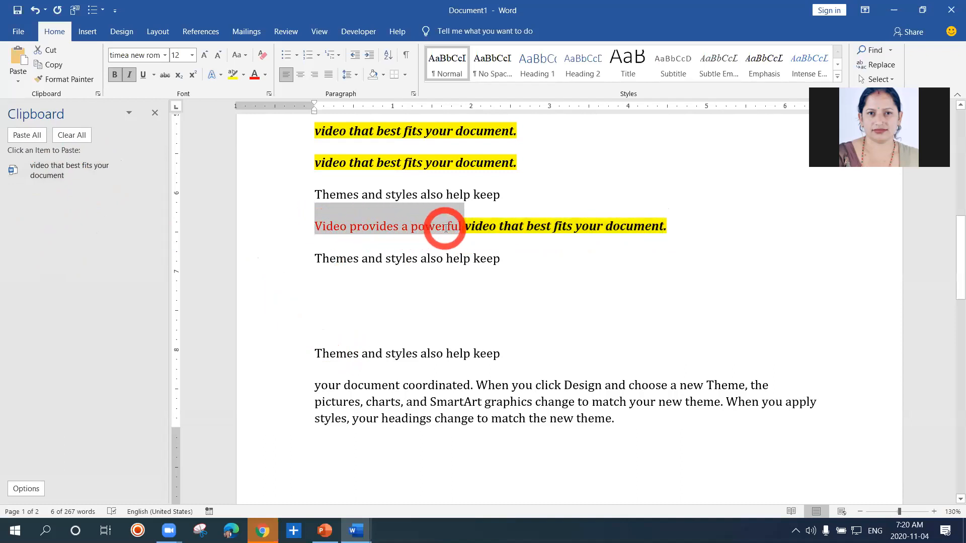
key(ctrl+c)
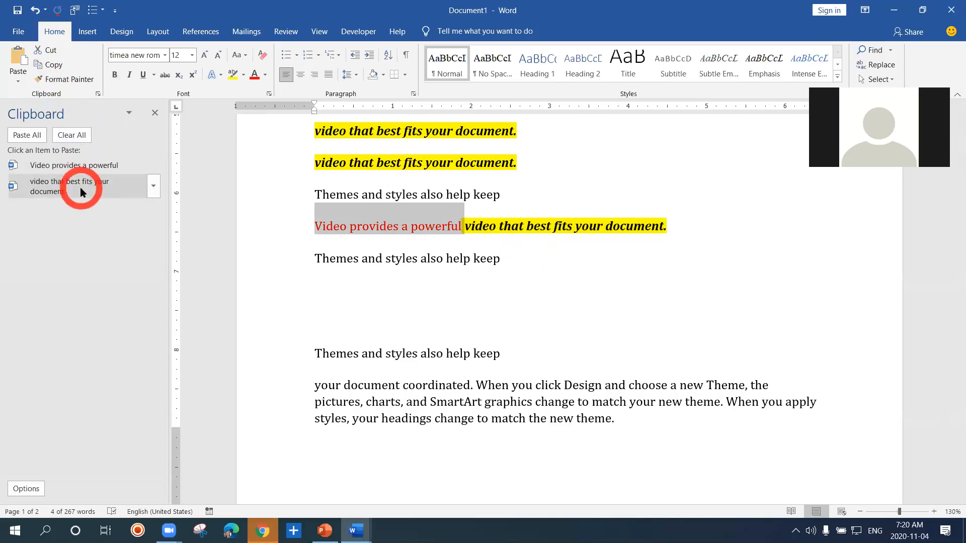
Switch to the day-4-final presentation in PowerPoint and open the slide options for the Clipboard - multipaste slide
click(325, 531)
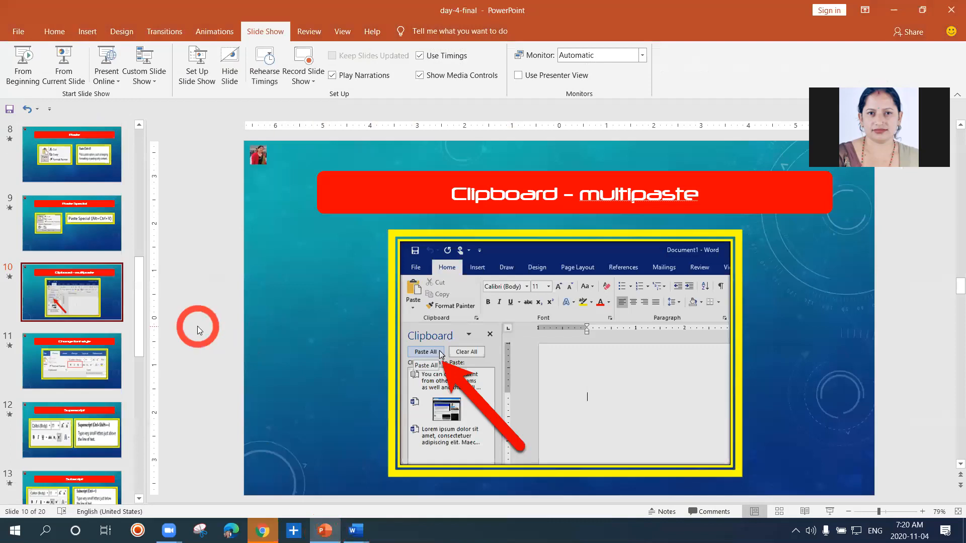
right_click(94, 300)
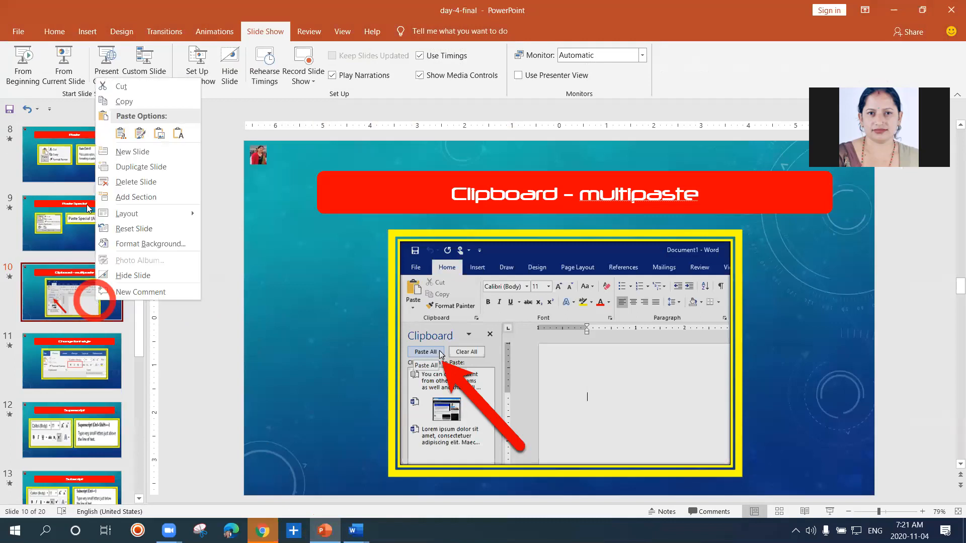
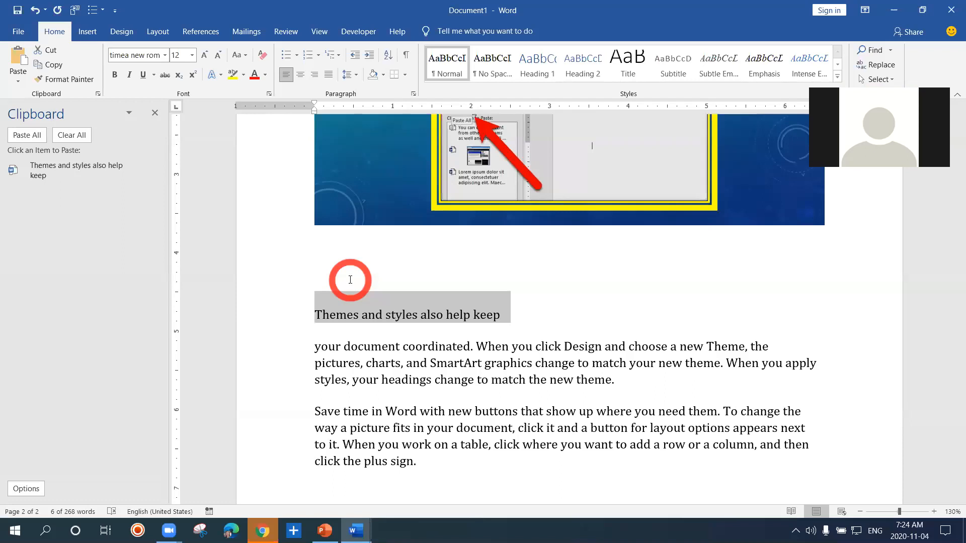
Examine the options of the Clipboard pane and those of its item Themes and styles also help keep
click(130, 114)
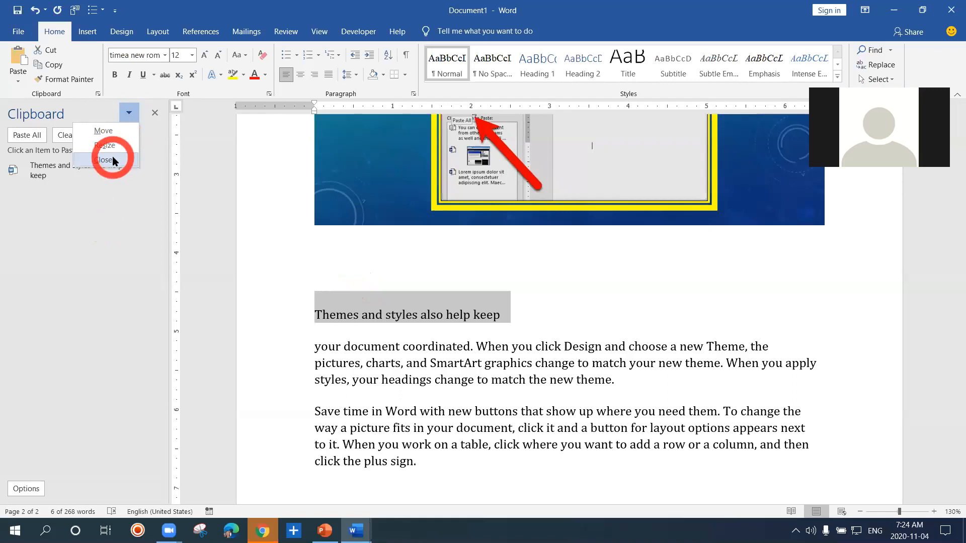
click(72, 212)
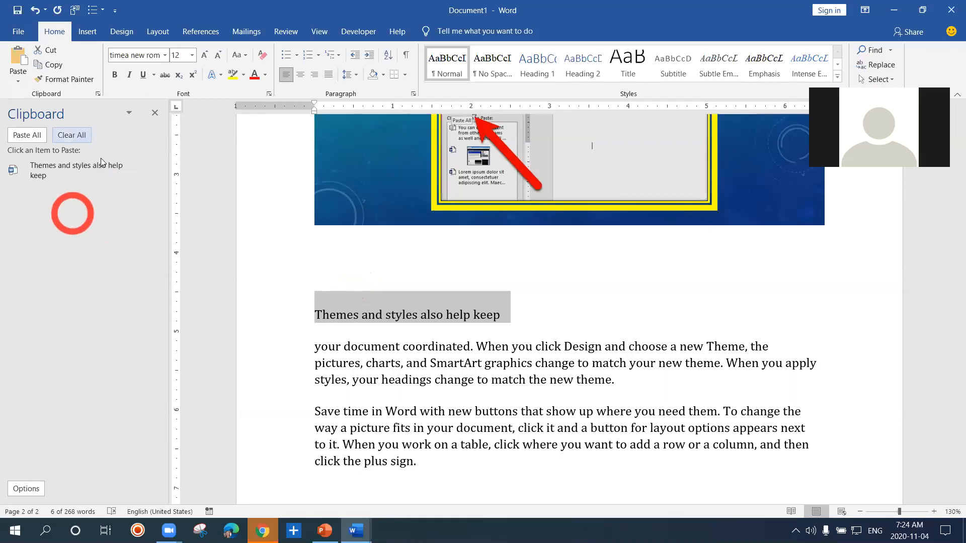
click(123, 117)
click(59, 210)
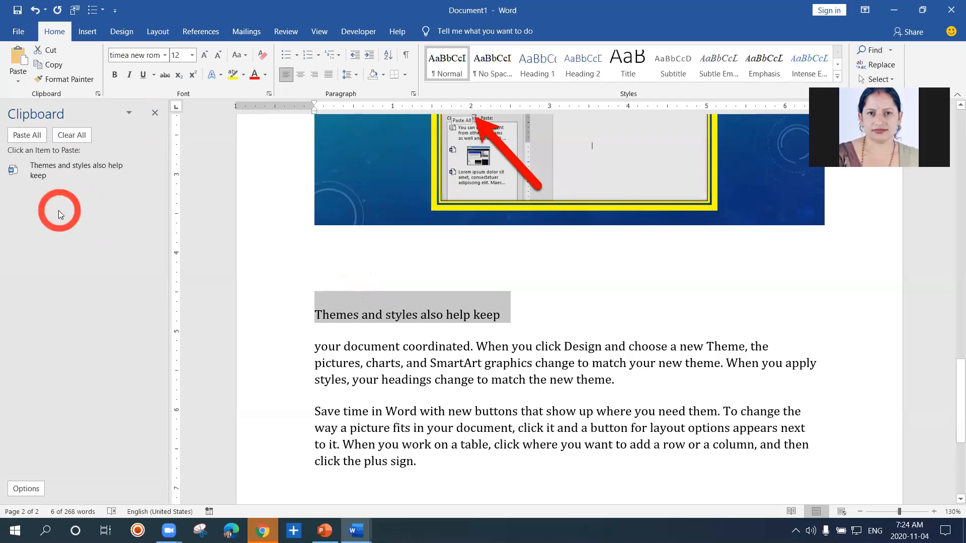
click(50, 182)
mouse_move(47, 174)
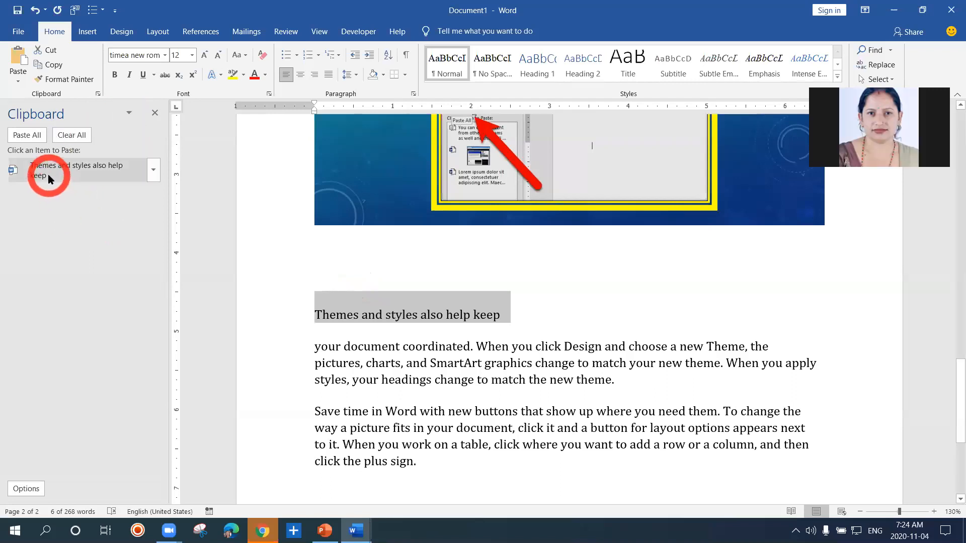
click(153, 174)
click(137, 191)
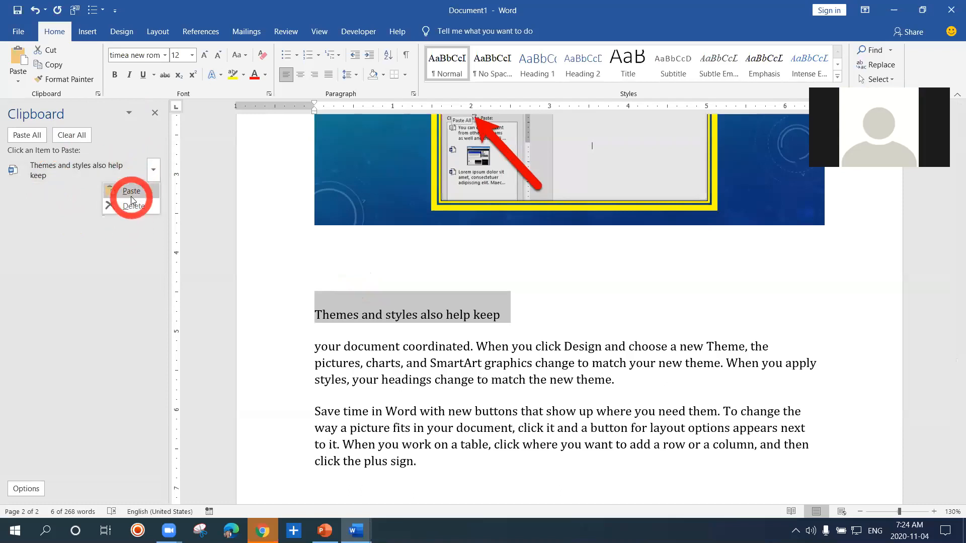
click(126, 263)
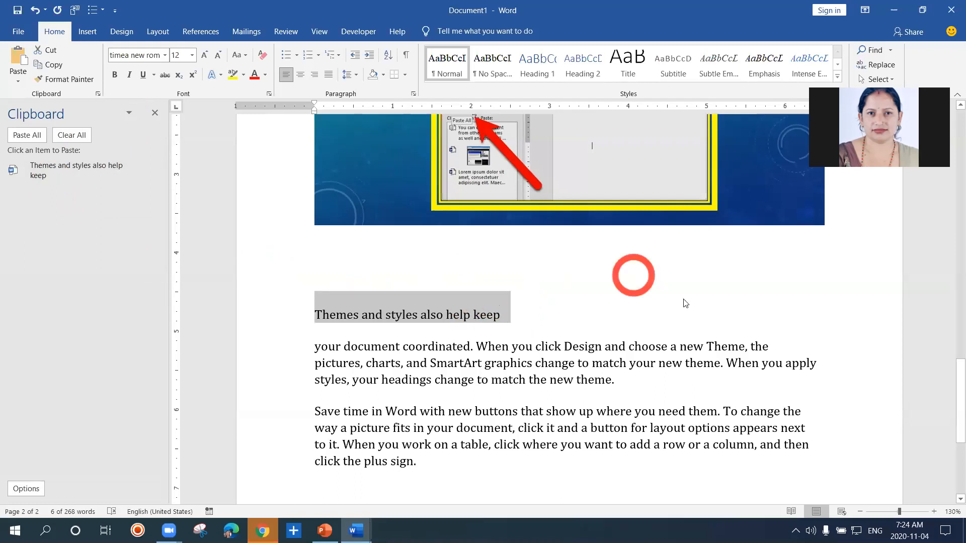
click(746, 291)
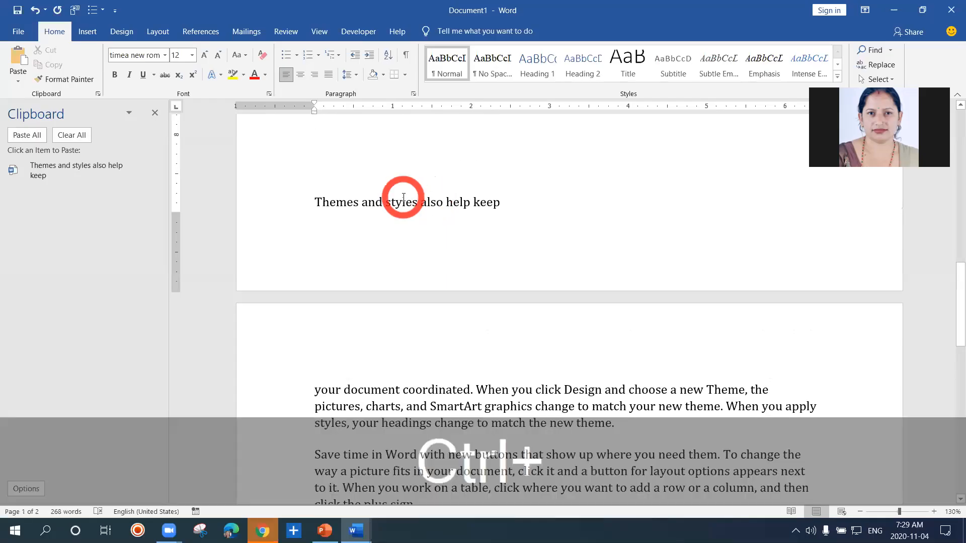
Delete all the document's content and generate placeholder Latin text with =lorem()
key(ctrl+a)
key(Delete)
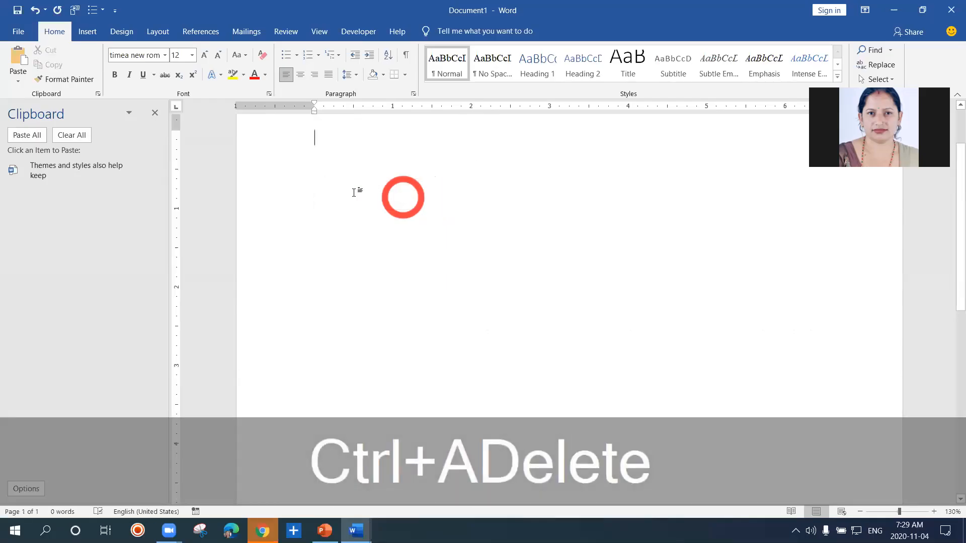
text(=lorem())
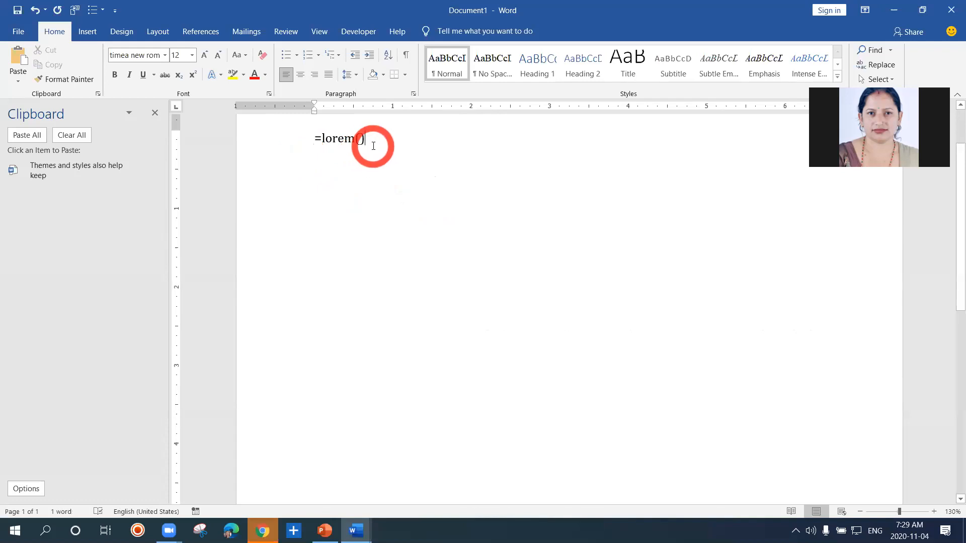
key(Return)
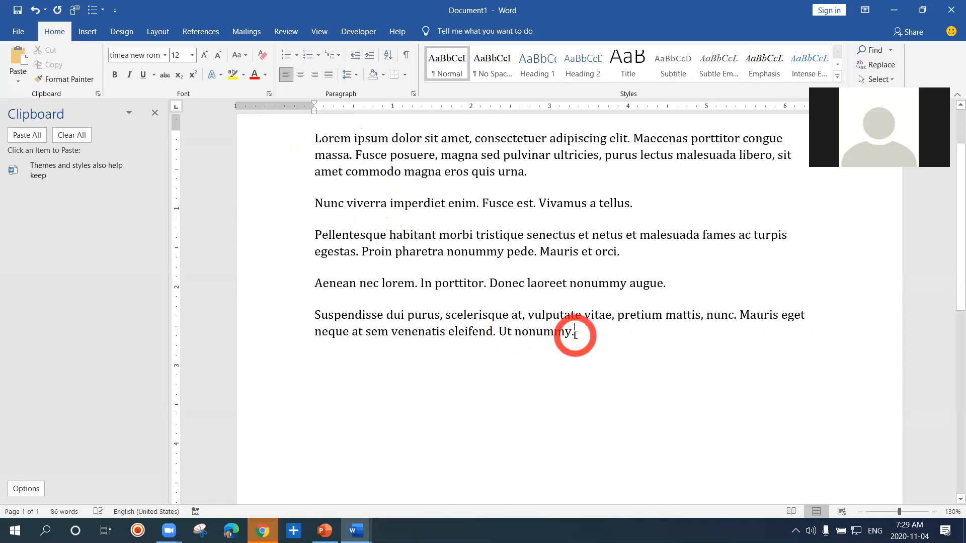
Generate four more placeholder paragraphs below the existing text with =lorem(4)
text(=lor)
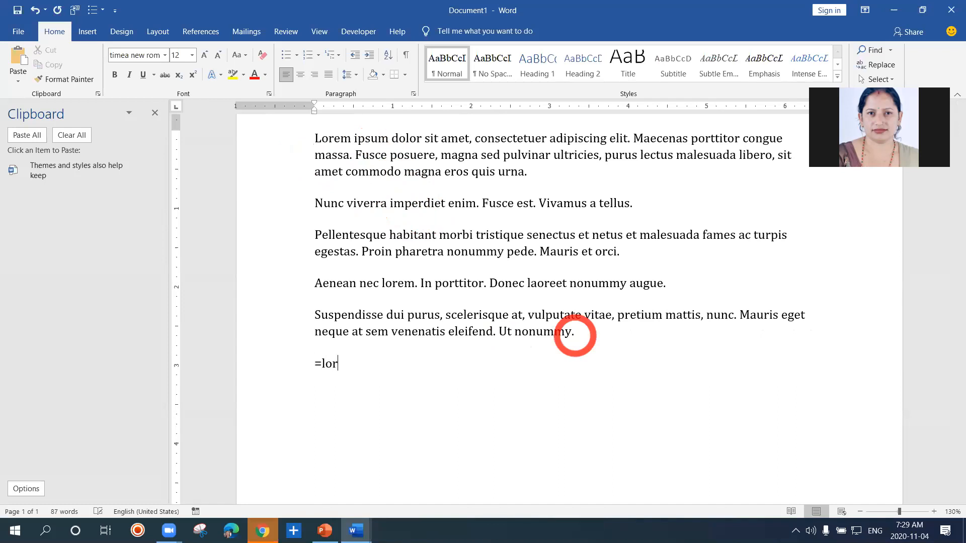
text(em(4))
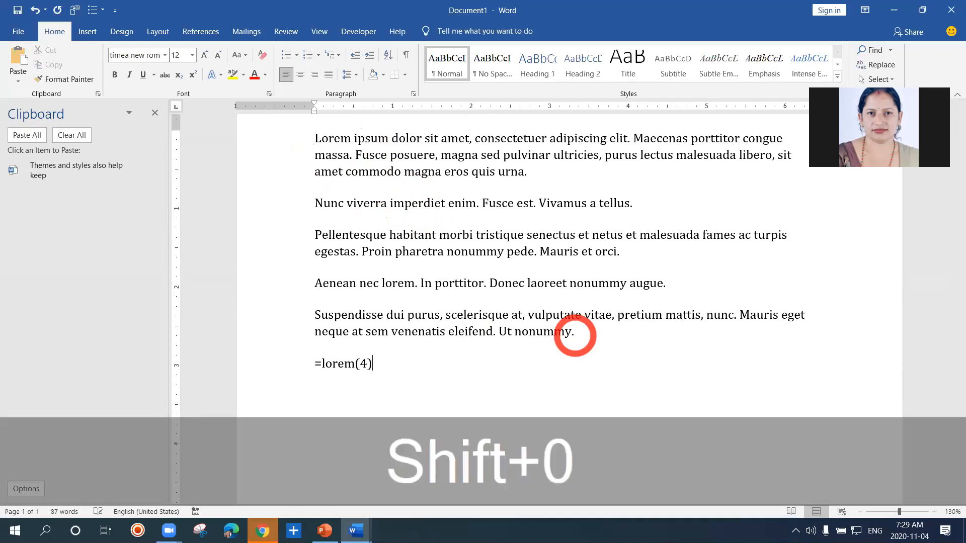
key(Return)
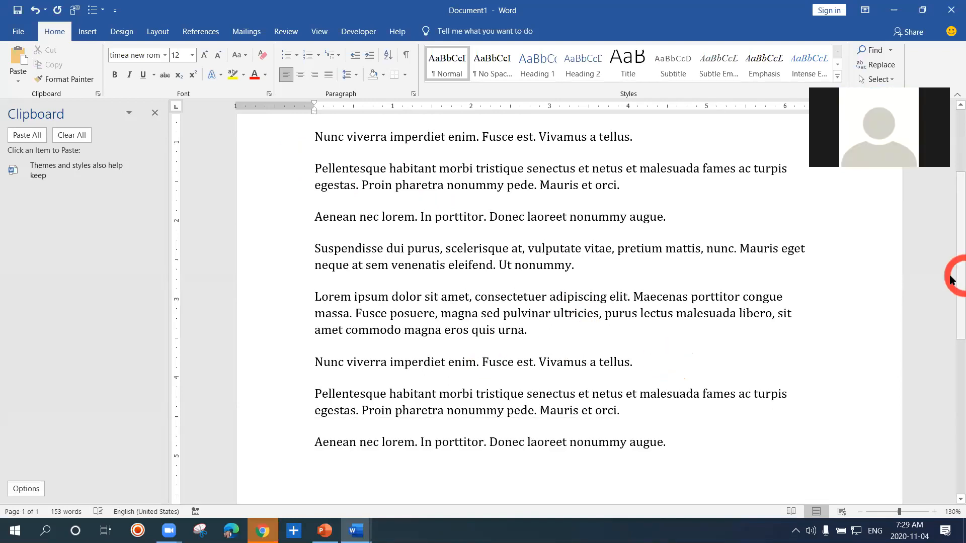
Split the first Pellentesque habitant paragraph into two after the word senectus
drag(952, 269, 955, 222)
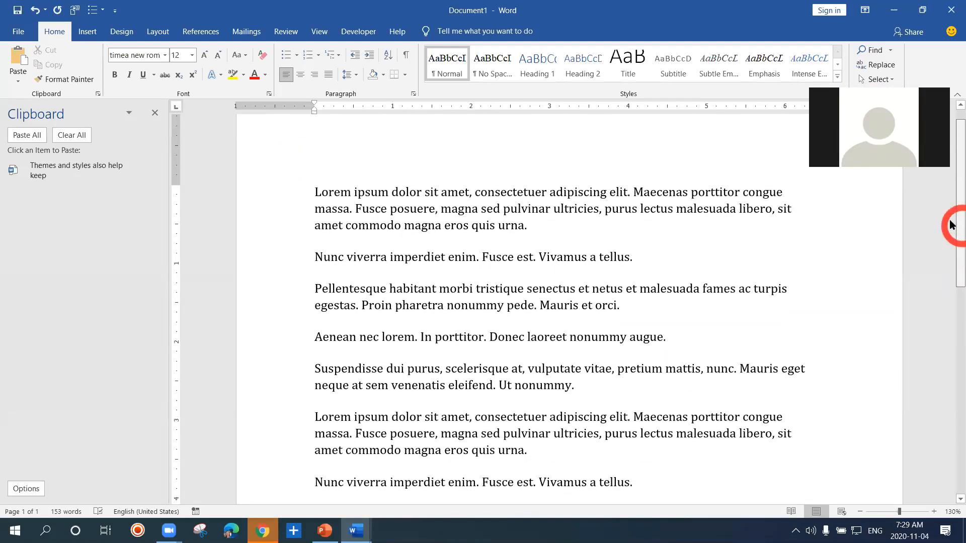
click(574, 247)
scroll(575, 247, up, 1)
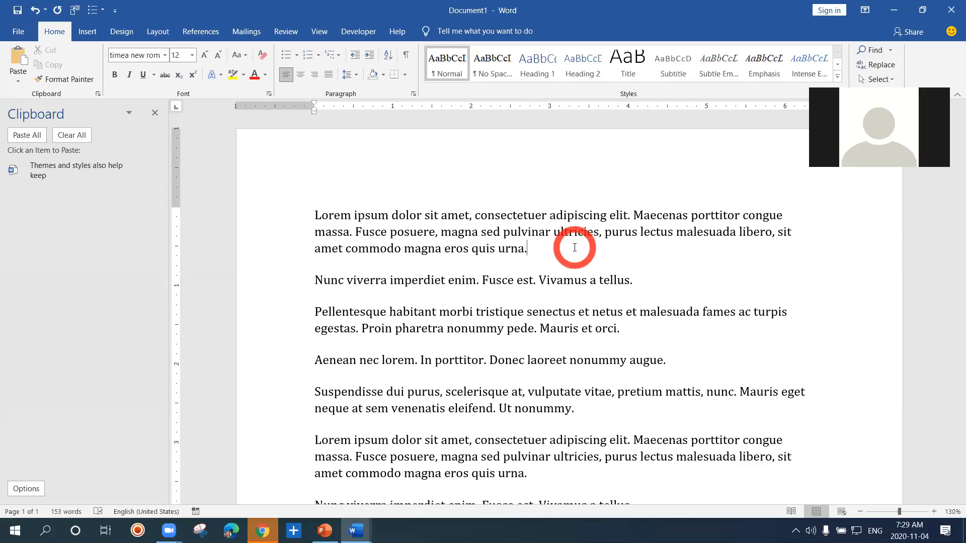
click(580, 292)
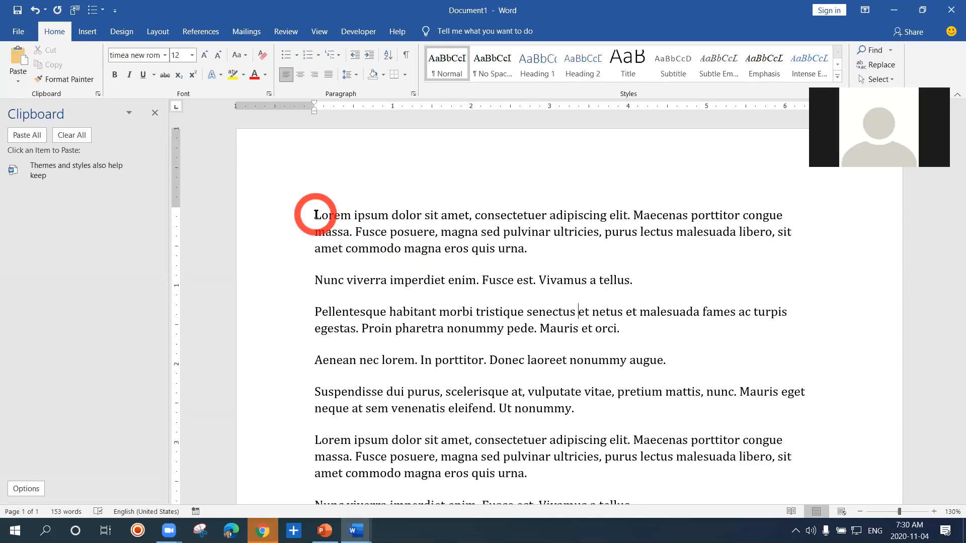
key(Return)
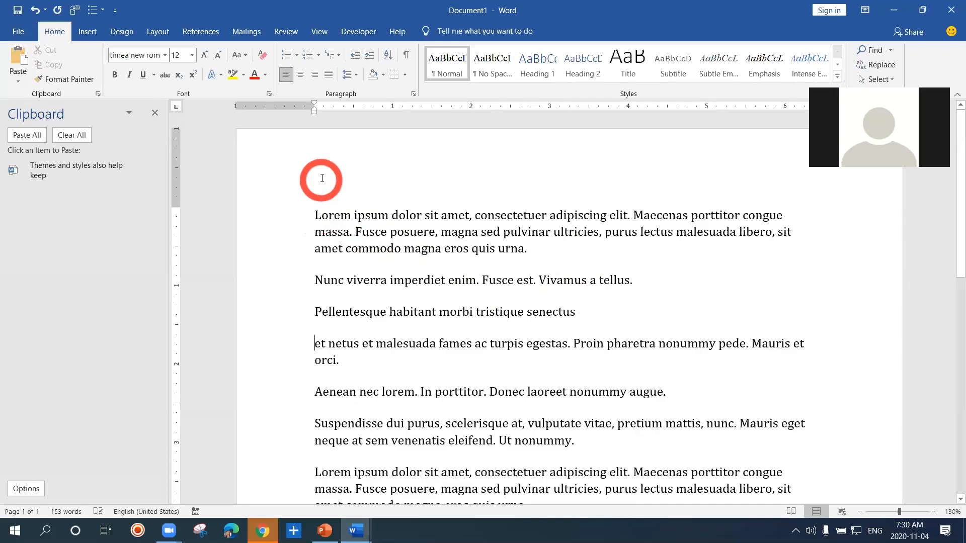
Break the first paragraph after its initial L and replace that letter with the text =lorem() on its own line
key(Return)
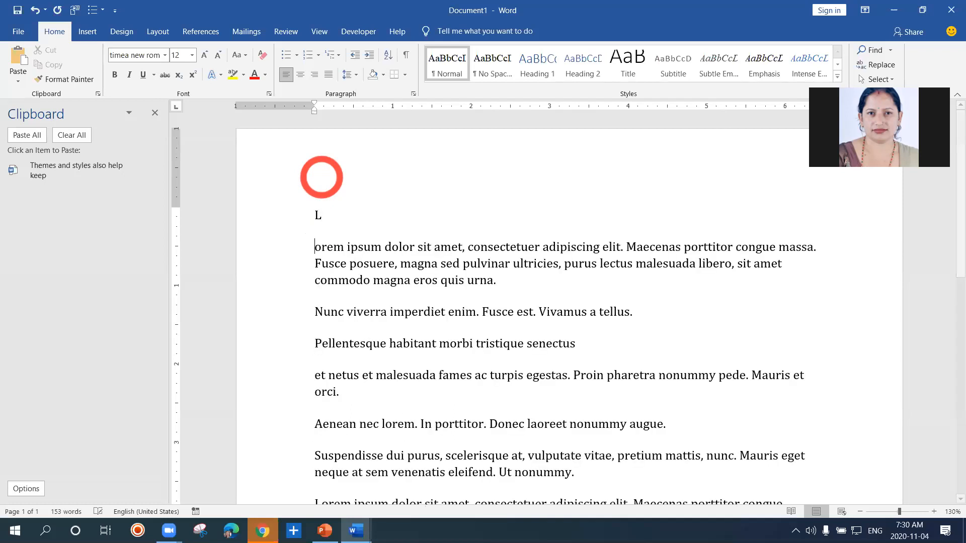
key(BackSpace)
text(=)
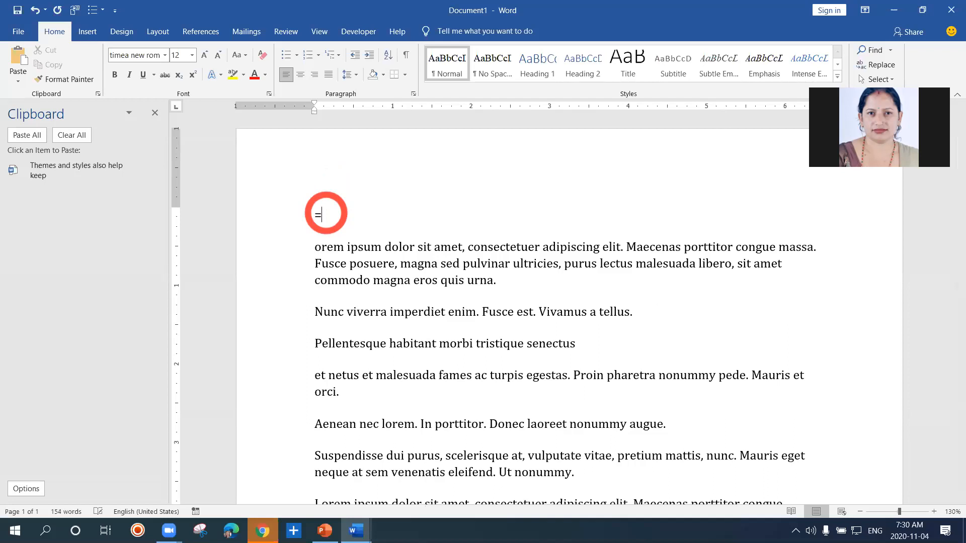
text(lorem())
Enlarge the =lorem() text on the first line to font size 47
key(shift+Left)
key(shift+Left)
key(shift+Left)
key(shift+Left)
key(shift+Left)
key(shift+Left)
key(shift+Left)
key(shift+Left)
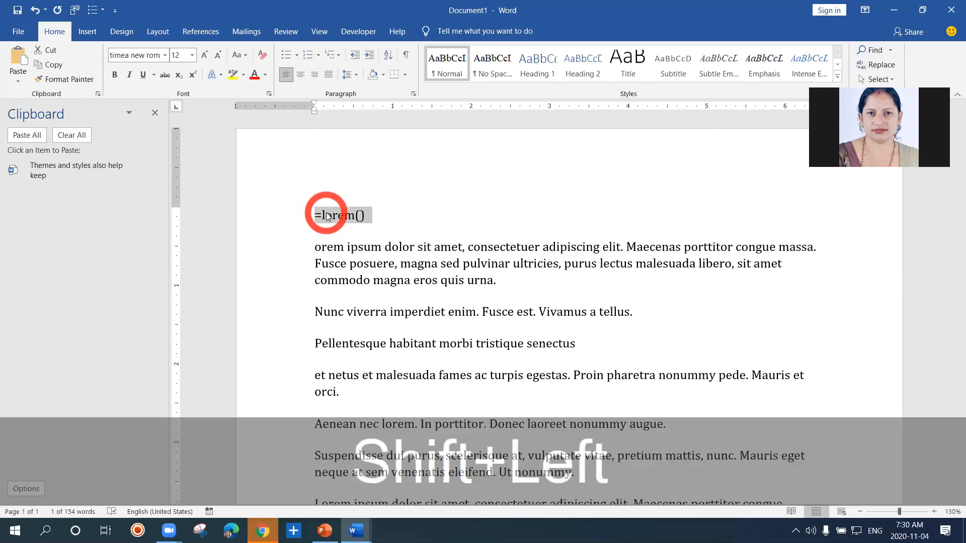
key(ctrl+bracketright)
key(ctrl+bracketright)
key(ctrl+bracketright)
key(ctrl+bracketright)
key(ctrl+bracketright)
key(ctrl+bracketright)
key(ctrl+bracketright)
key(ctrl+bracketright)
key(ctrl+bracketright)
key(ctrl+bracketright)
key(ctrl+bracketright)
key(ctrl+bracketright)
key(ctrl+bracketright)
key(ctrl+bracketright)
key(ctrl+bracketright)
key(ctrl+bracketright)
key(ctrl+bracketright)
key(ctrl+bracketright)
key(ctrl+bracketright)
key(ctrl+bracketright)
key(ctrl+bracketright)
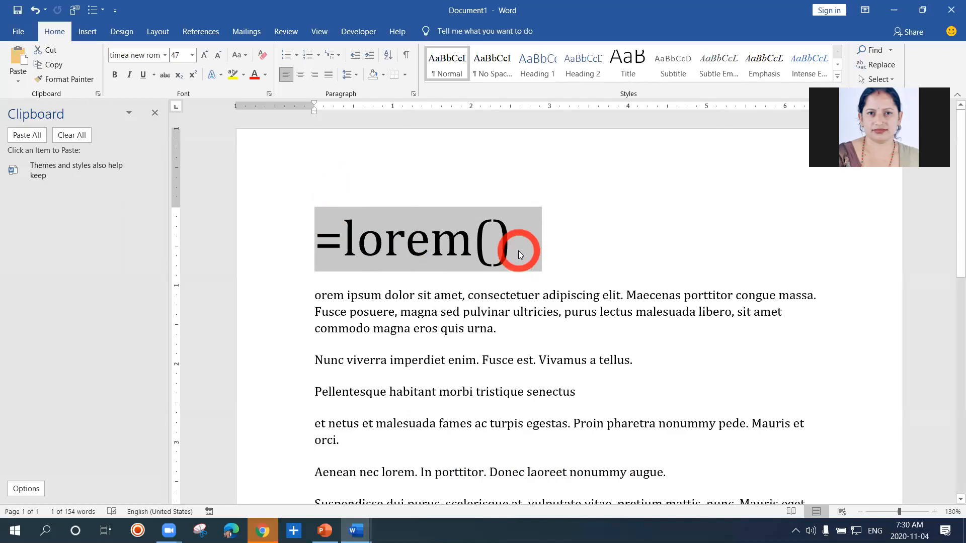
Delete the enlarged =lorem() line above the first paragraph
click(519, 251)
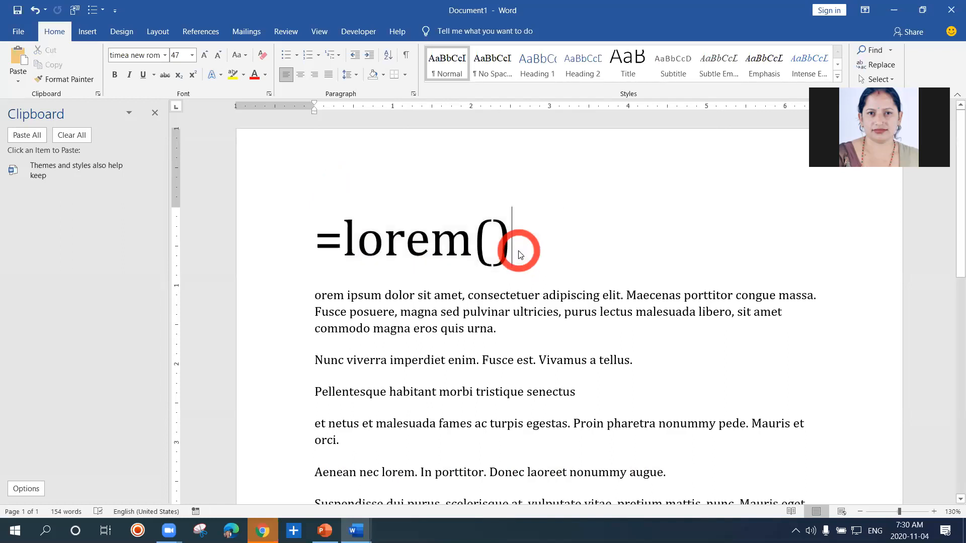
drag(520, 255, 324, 239)
key(Delete)
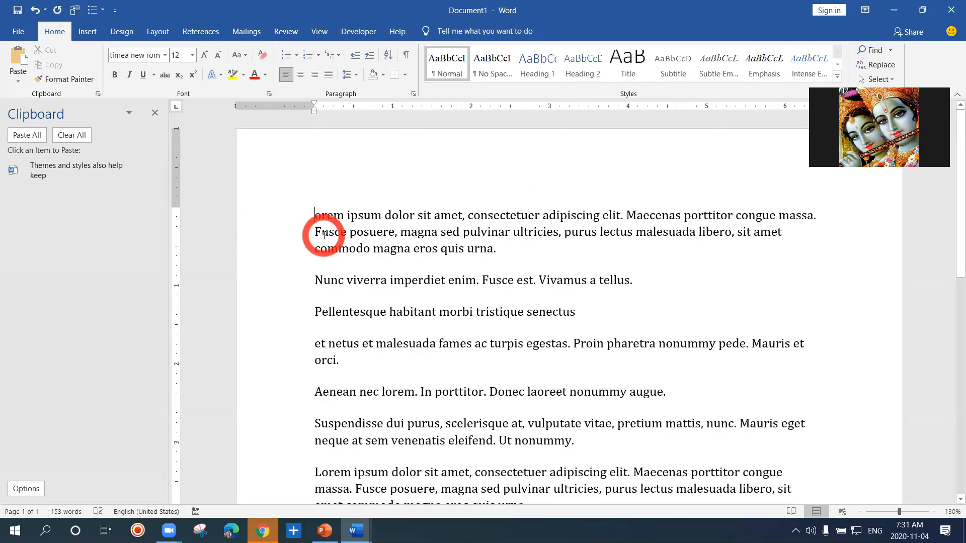
Break the text into short heading lines after "orem ipsum dolor sit amet,", "Nunc viverra imperdiet" and "Suspendisse dui purus"
click(349, 265)
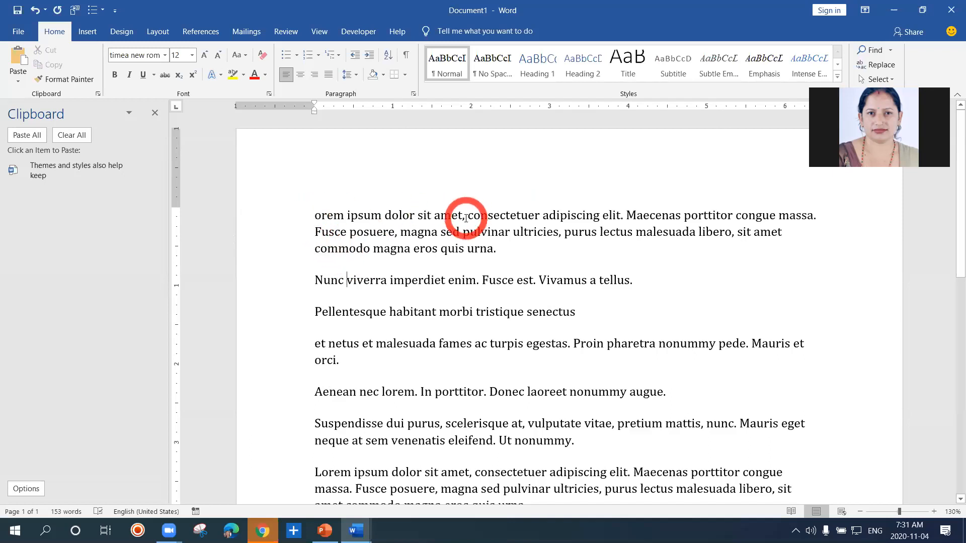
key(Return)
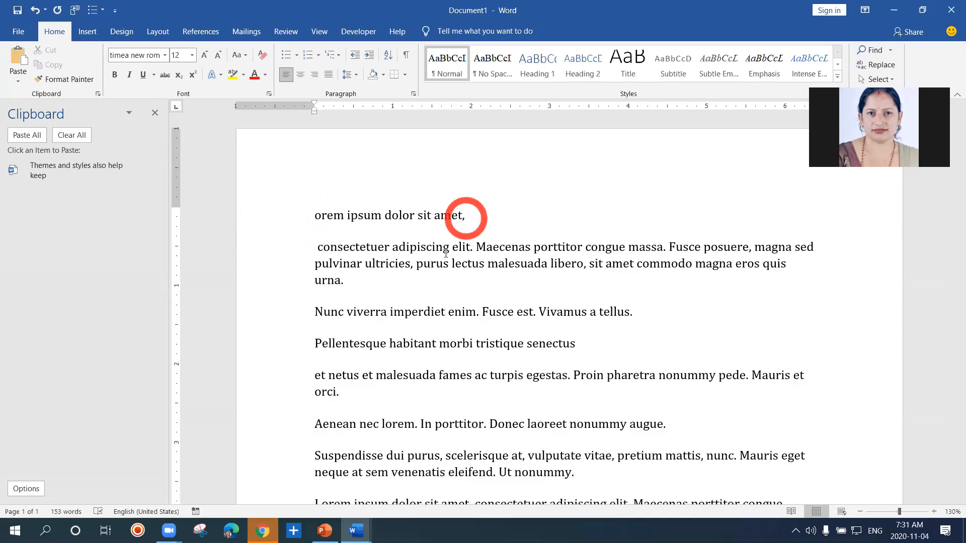
click(446, 312)
key(Return)
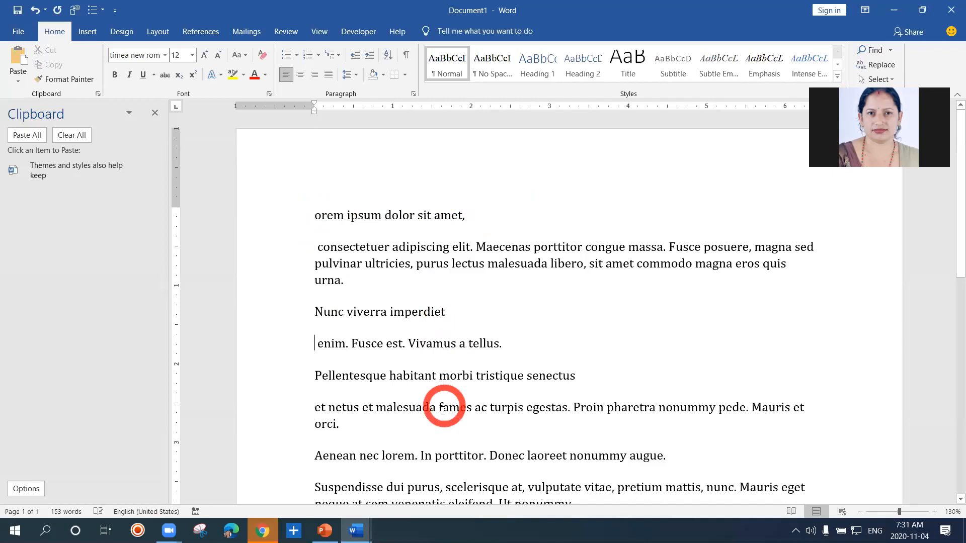
key(Down)
key(Down)
key(Down)
key(Down)
key(Down)
key(Down)
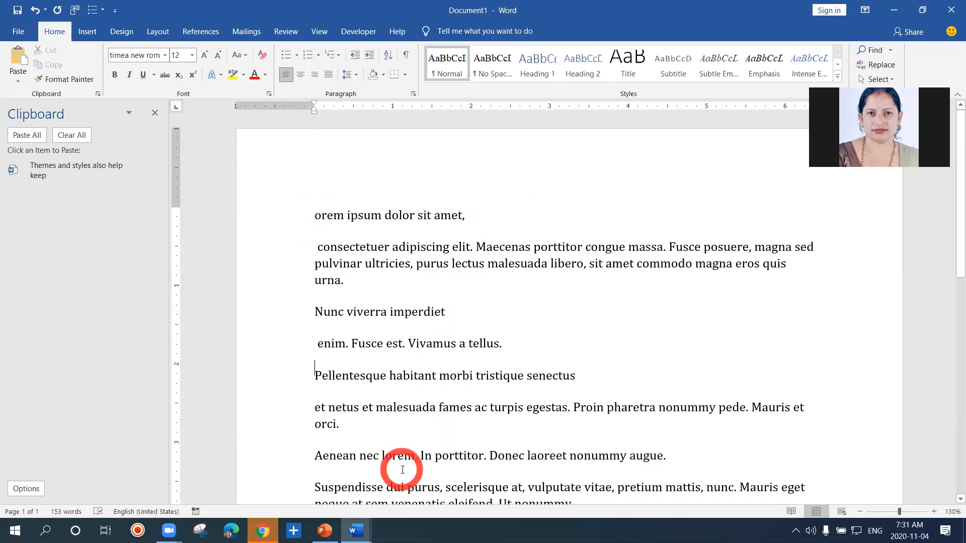
key(Down)
key(Down)
key(Down)
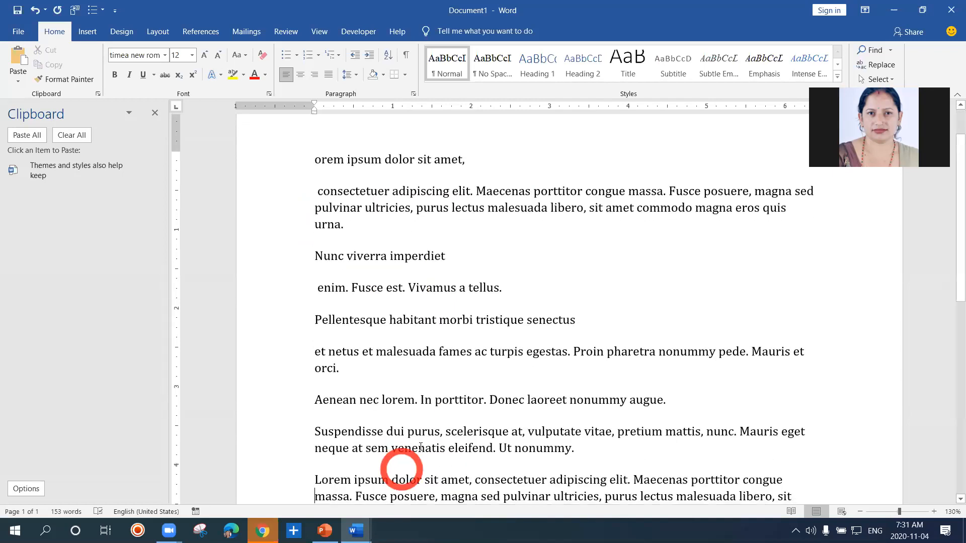
key(Return)
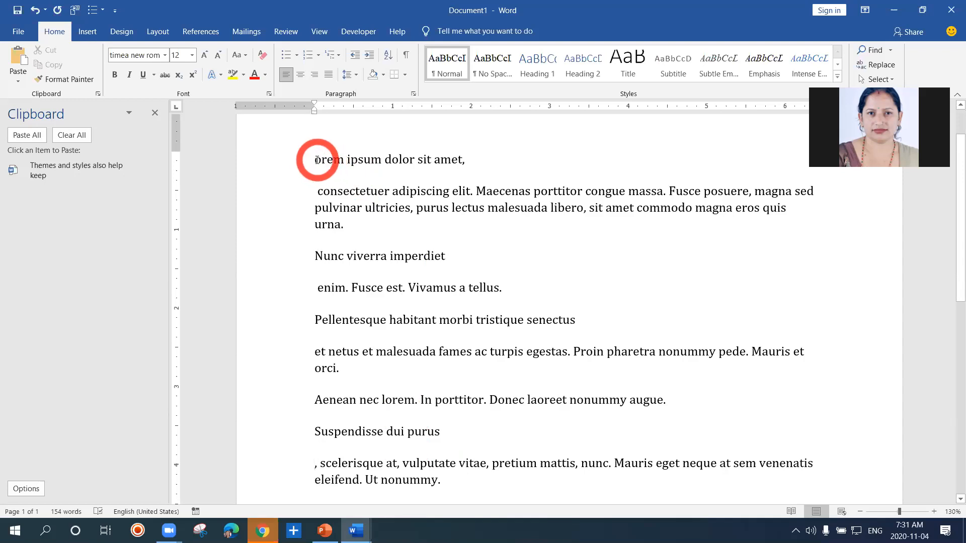
Make the first line, "orem ipsum dolor sit amet,", bold, italic and underlined
drag(317, 160, 468, 164)
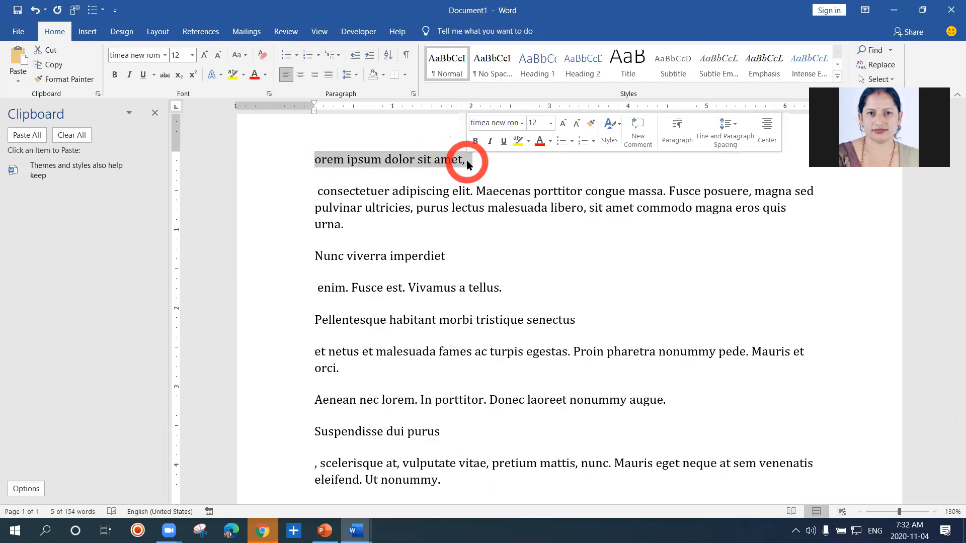
click(116, 74)
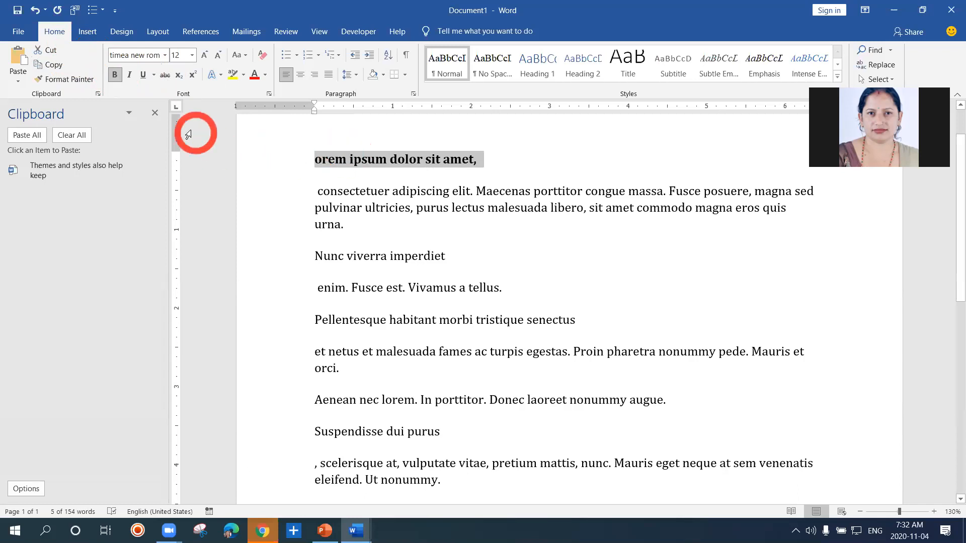
click(129, 77)
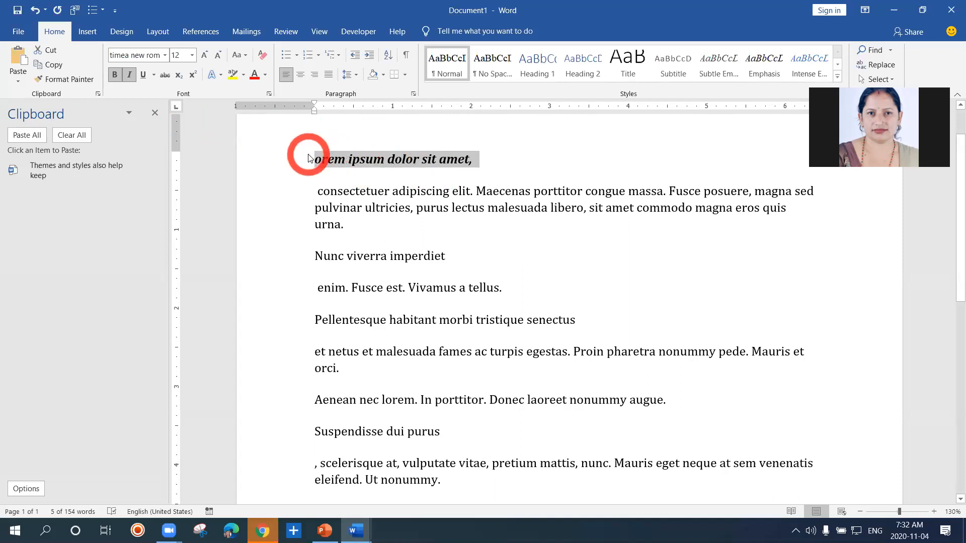
click(144, 74)
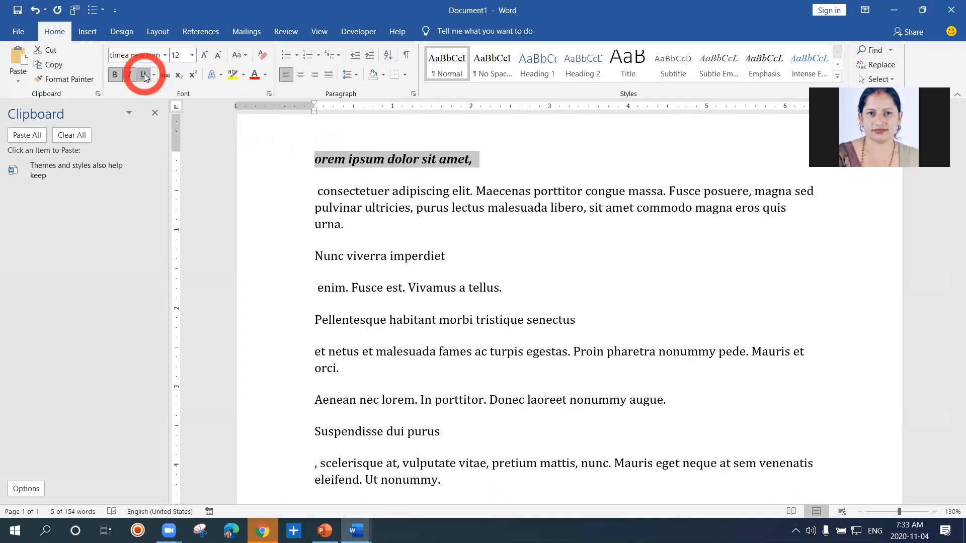
click(389, 168)
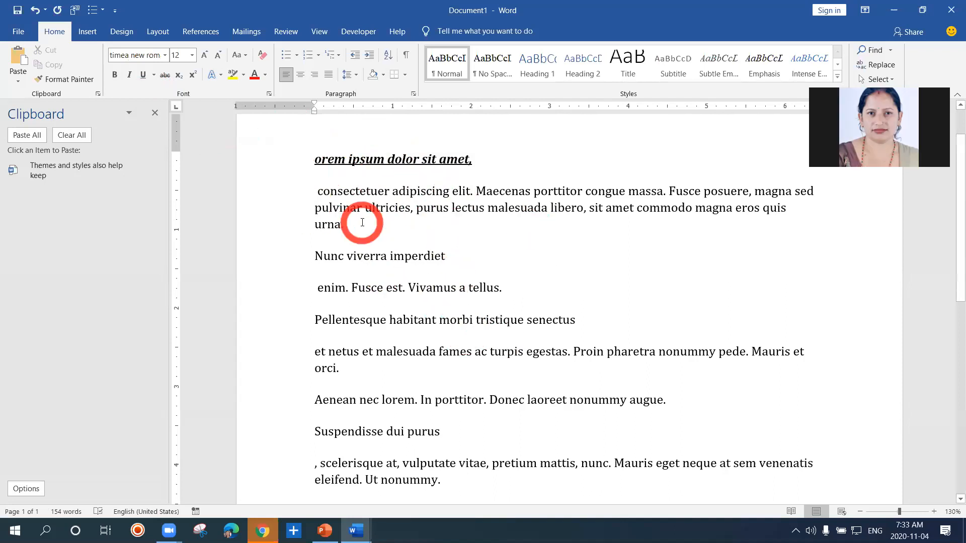
Set the font size of the first line, "orem ipsum dolor sit amet,", to 16
drag(317, 158, 475, 163)
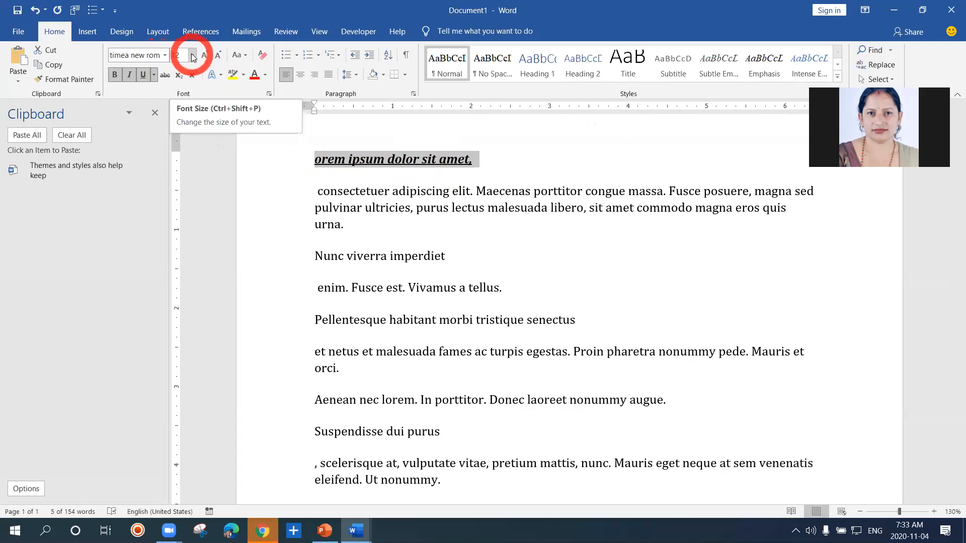
click(191, 55)
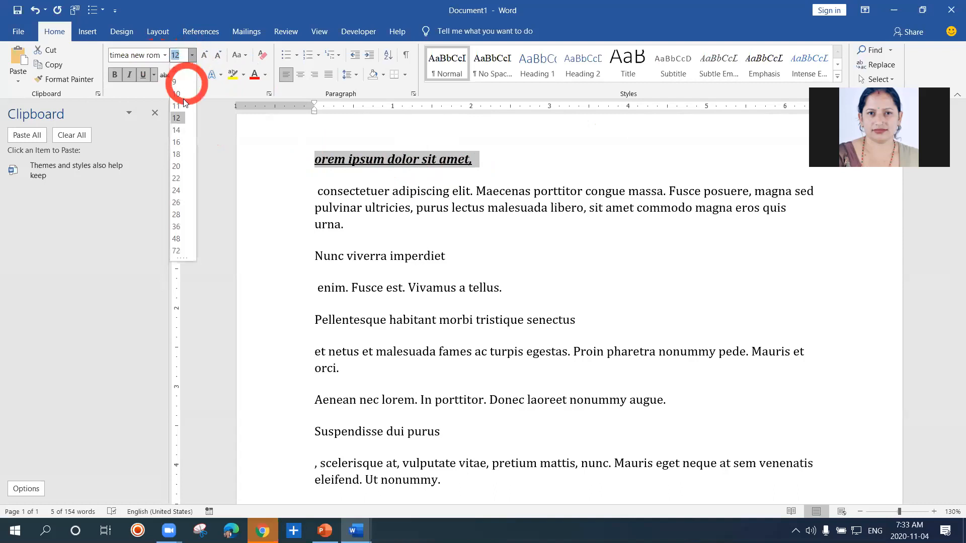
click(177, 143)
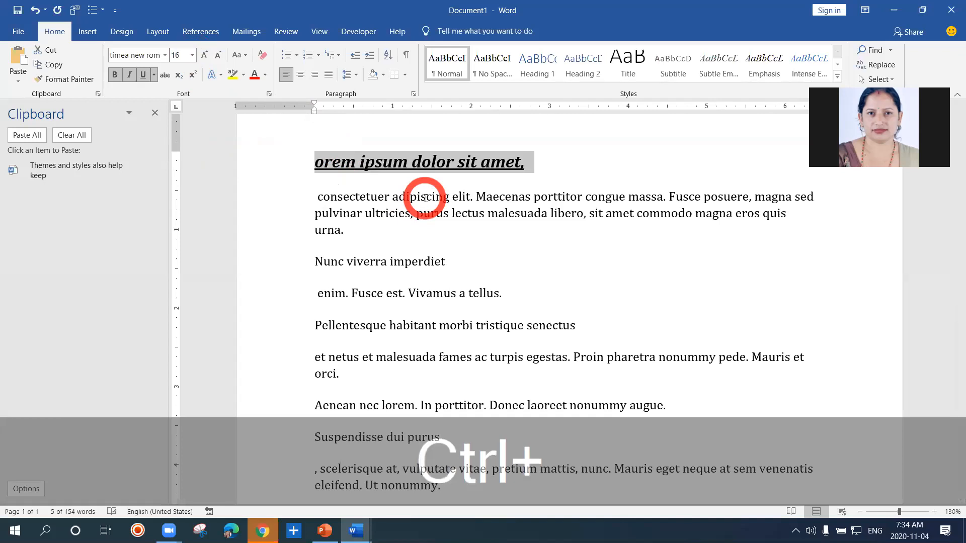
Increase the first line's font size one point at a time to 22
key(ctrl+bracketright)
key(ctrl+bracketright)
key(ctrl+bracketright)
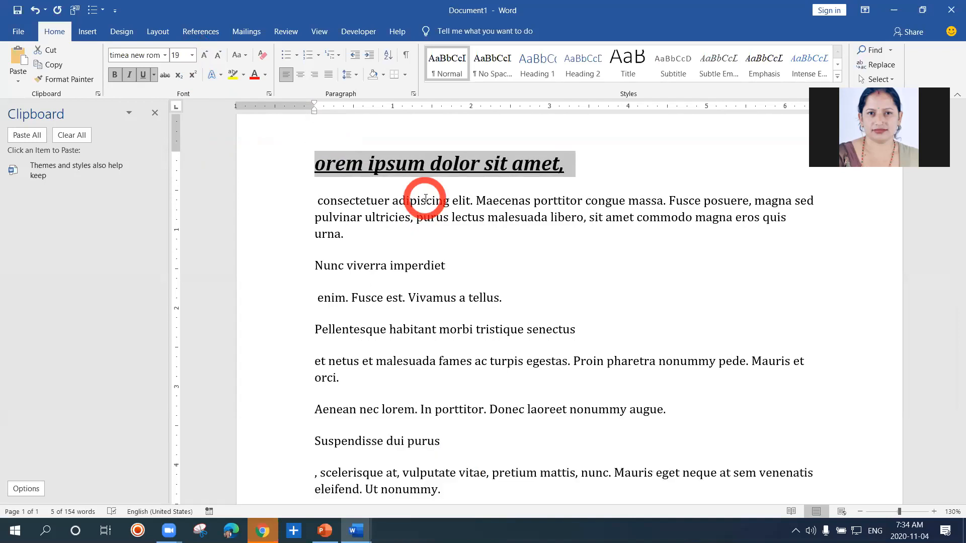
key(ctrl+bracketright)
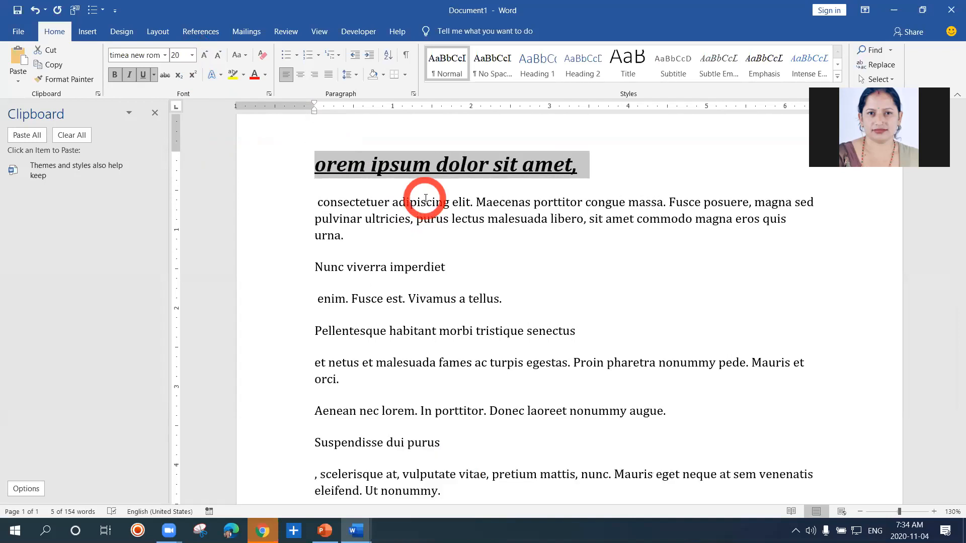
key(ctrl+bracketright)
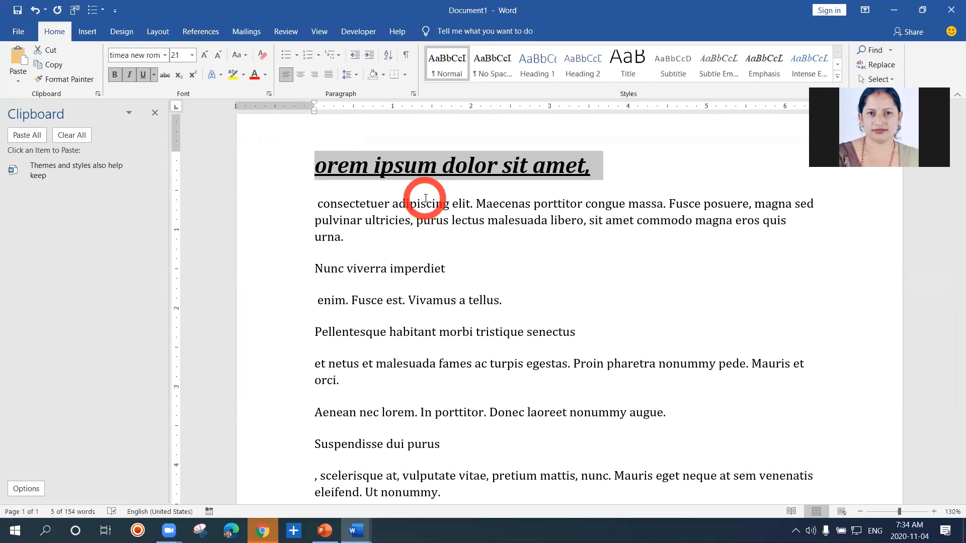
key(ctrl+bracketright)
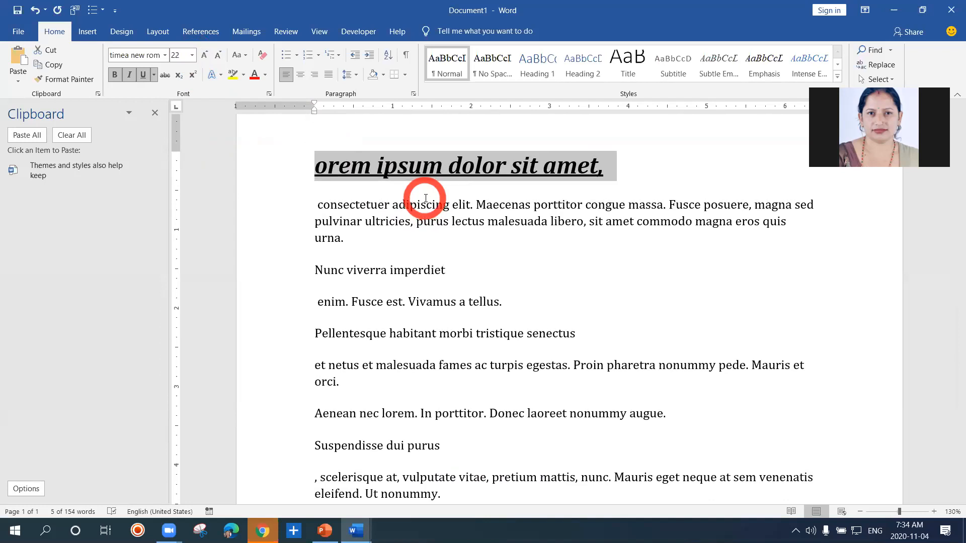
Decrease the first line's font size one point at a time to 17 and raise it back to 20
key(ctrl+bracketleft)
key(ctrl+bracketleft)
key(ctrl+bracketleft)
key(ctrl+bracketleft)
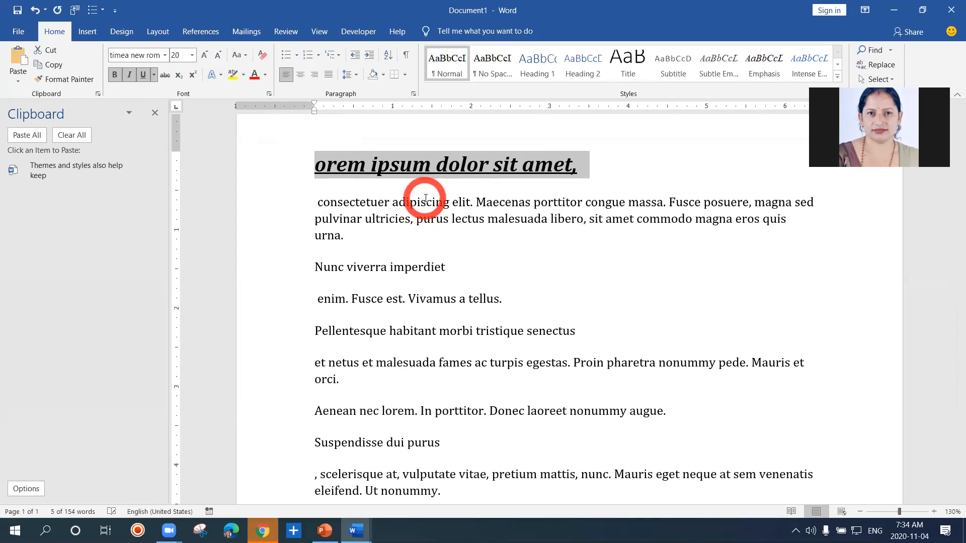
key(ctrl+bracketleft)
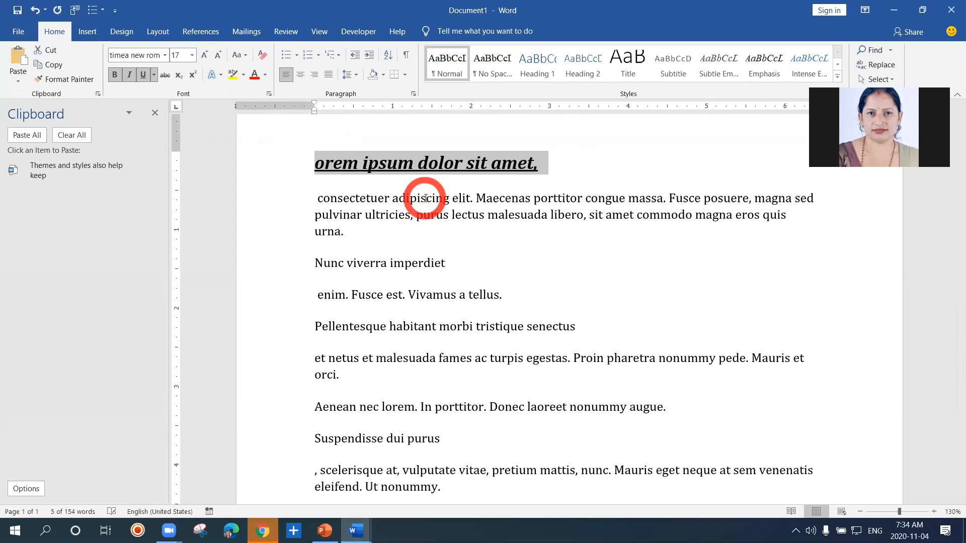
key(ctrl+bracketright)
key(ctrl+bracketright)
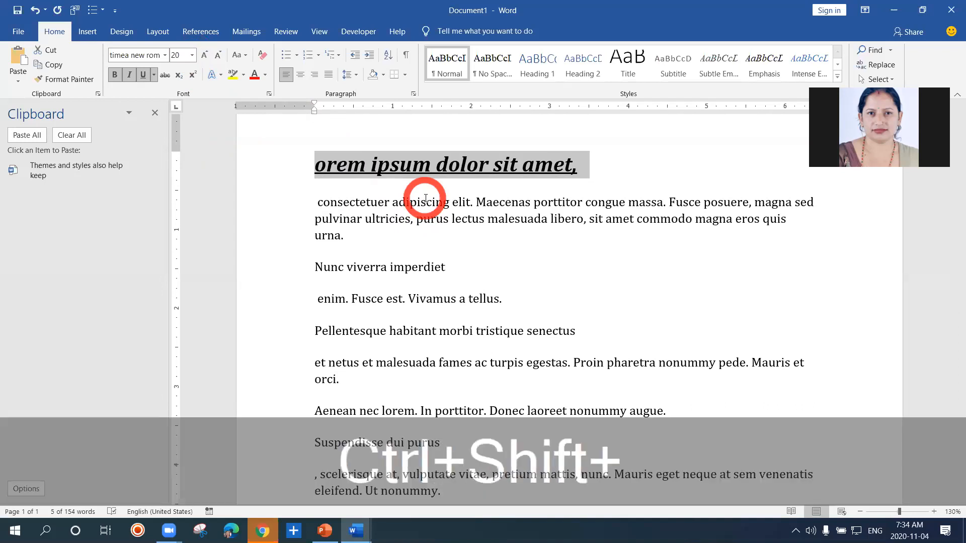
key(ctrl+shift+bracketright)
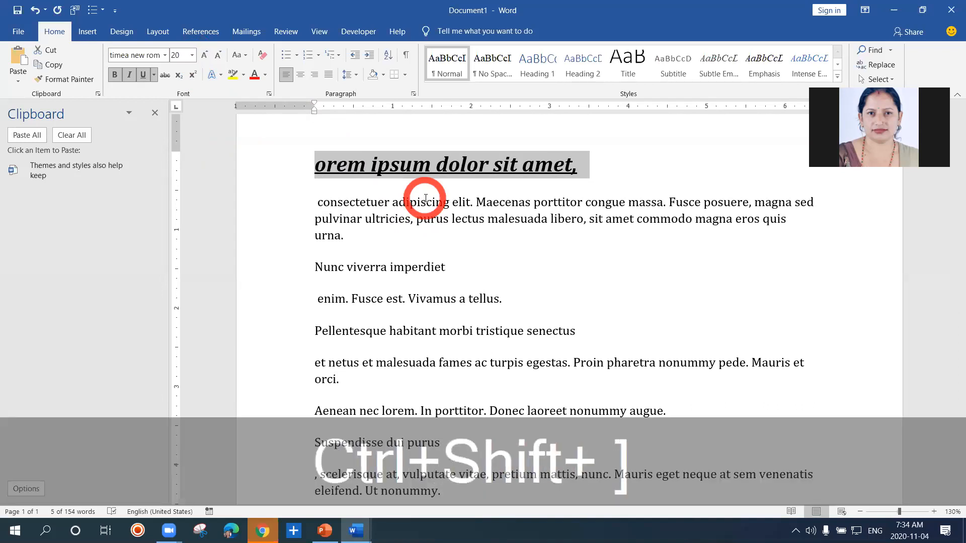
click(437, 165)
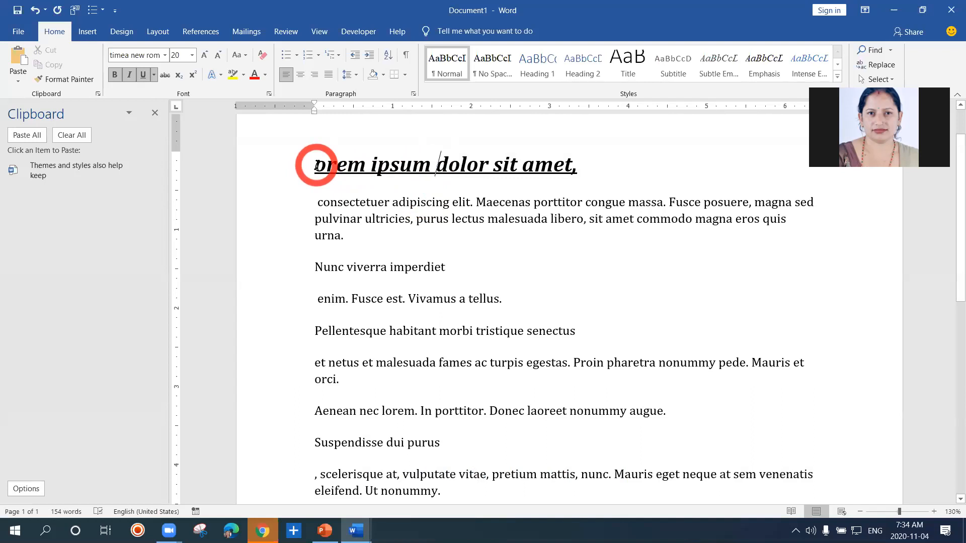
Undo all size, bold, italic and underline changes on the first line, back to plain 12-point text
click(312, 169)
key(ctrl+z)
key(ctrl+z)
key(ctrl+z)
key(ctrl+z)
key(ctrl+z)
key(ctrl+z)
key(ctrl+z)
key(ctrl+z)
key(ctrl+z)
key(ctrl+z)
key(ctrl+z)
key(ctrl+z)
key(ctrl+z)
key(ctrl+z)
key(ctrl+z)
key(ctrl+z)
key(ctrl+z)
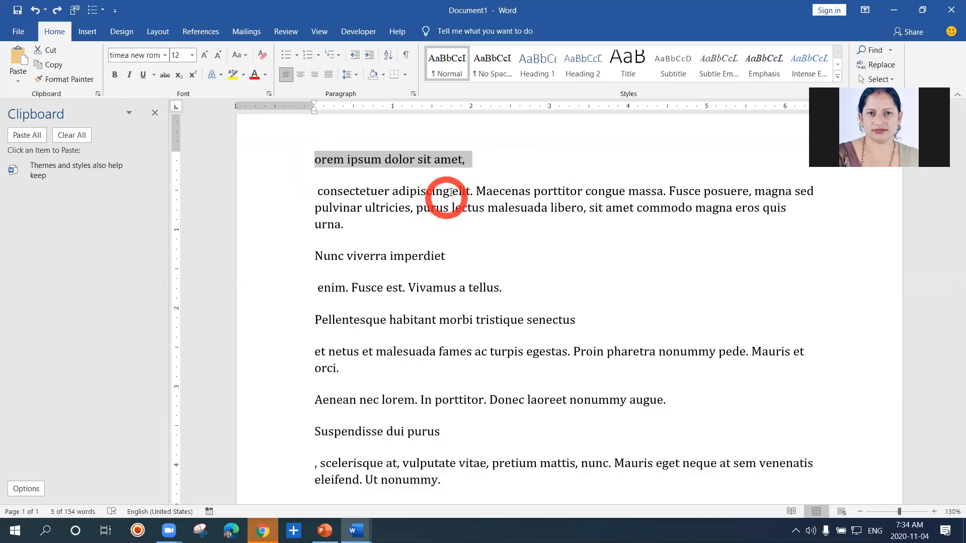
Apply underline, italic and bold to the first line, "orem ipsum dolor sit amet,"
click(485, 168)
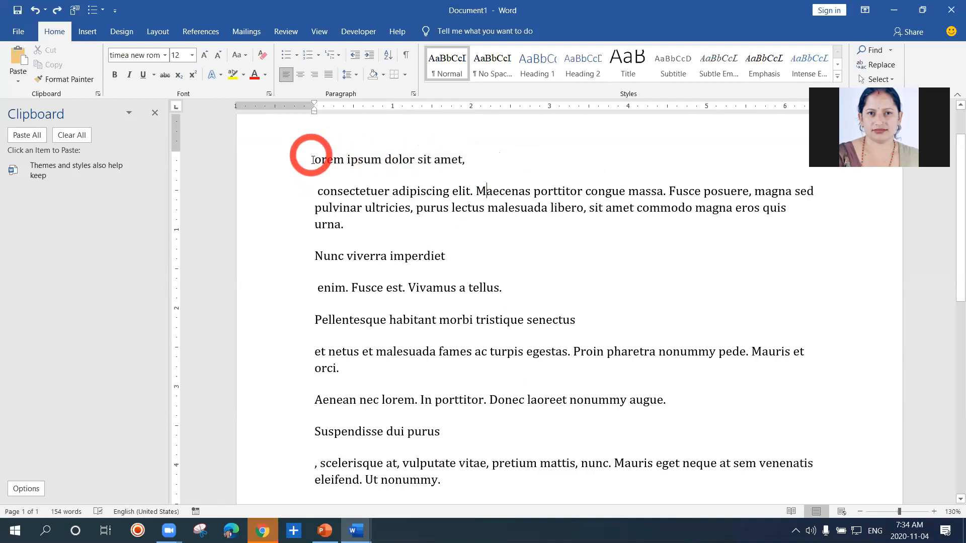
drag(315, 159, 473, 162)
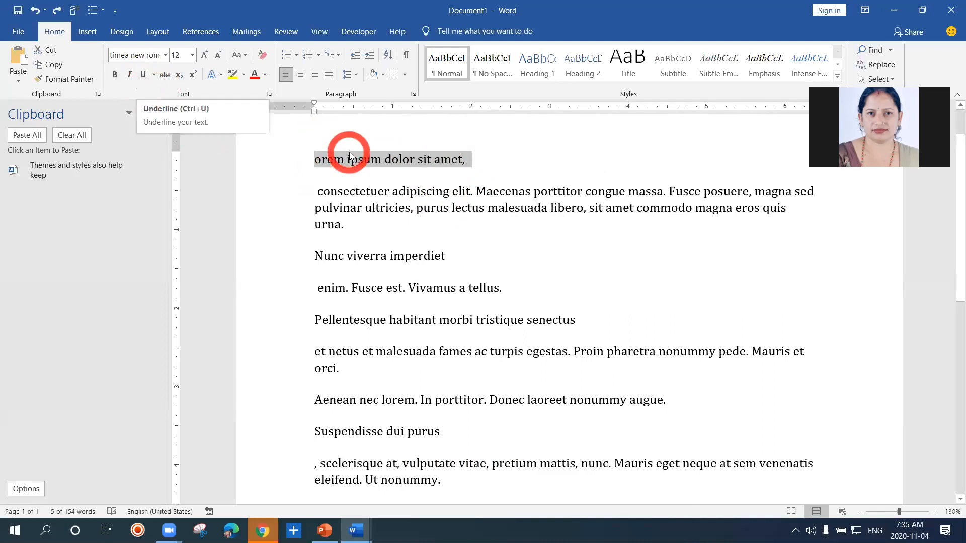
key(ctrl+u)
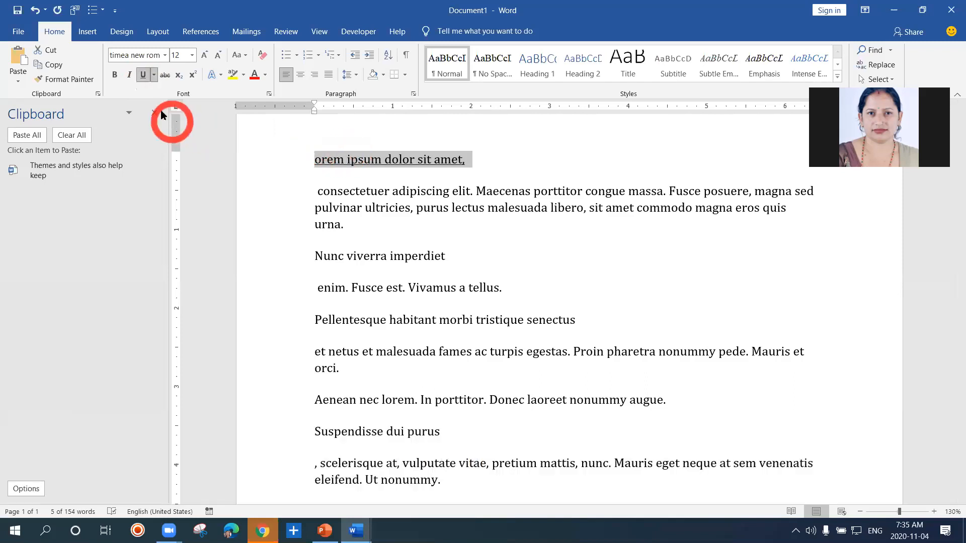
click(130, 80)
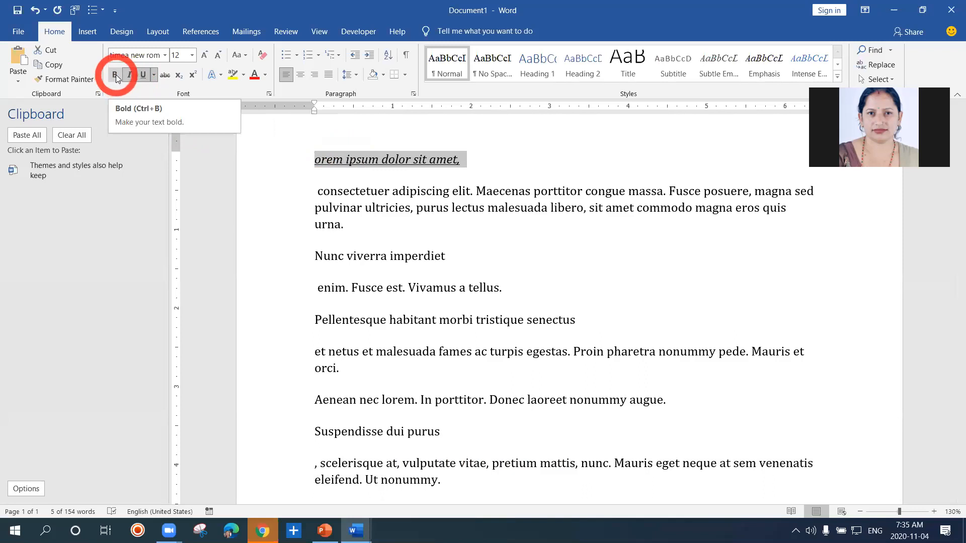
click(116, 75)
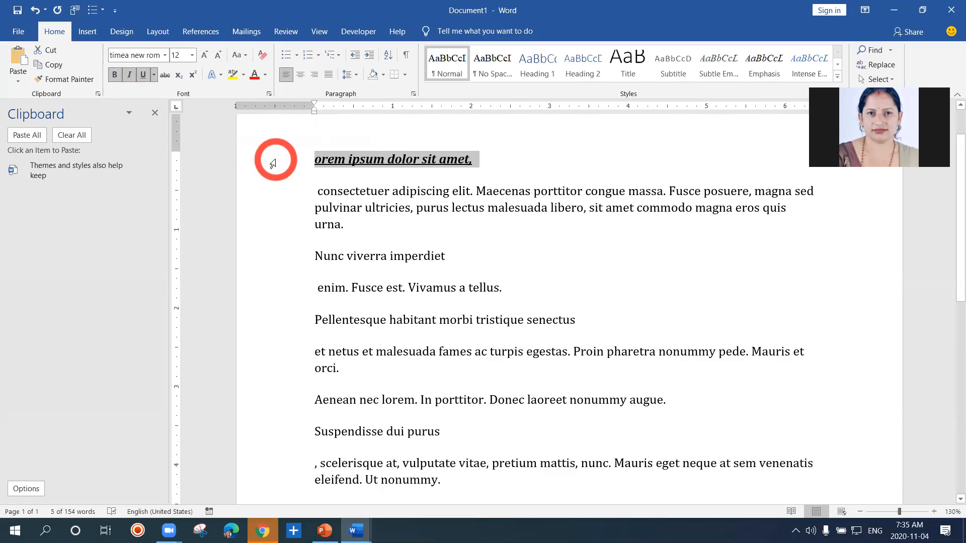
Set the font size of the underlined first line to 16 by entering the value directly
click(192, 56)
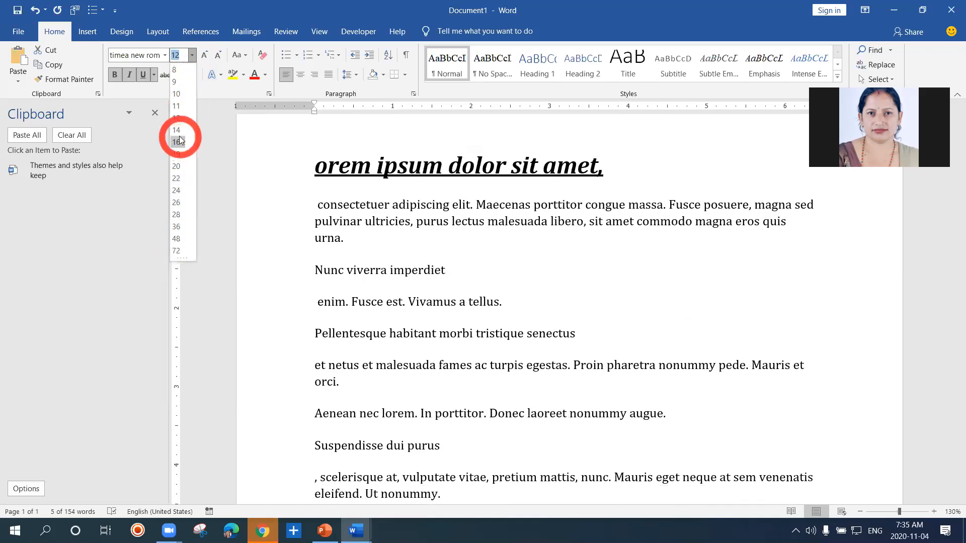
click(180, 56)
key(BackSpace)
key(BackSpace)
text(16)
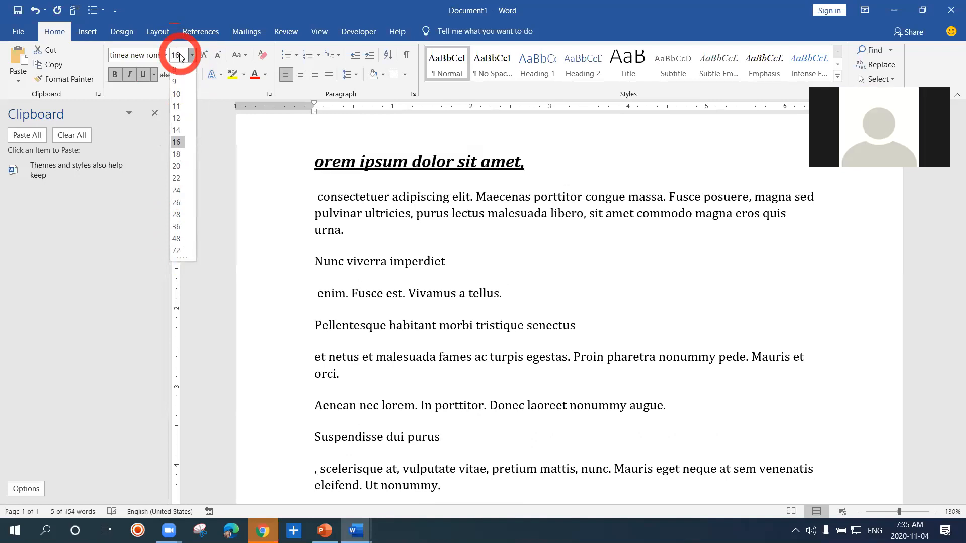
key(Return)
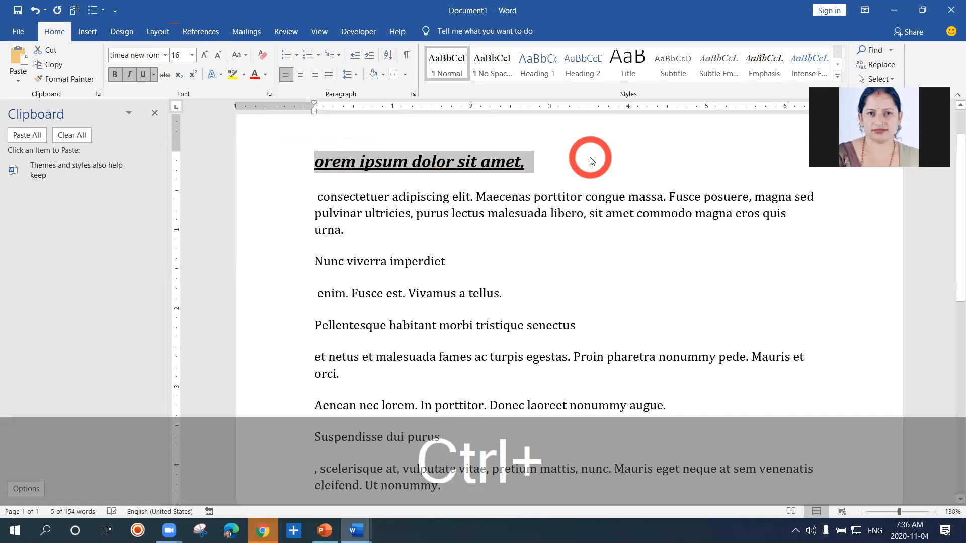
Enlarge the first line point by point to font size 21
key(ctrl+bracketright)
key(ctrl+bracketright)
key(ctrl+bracketright)
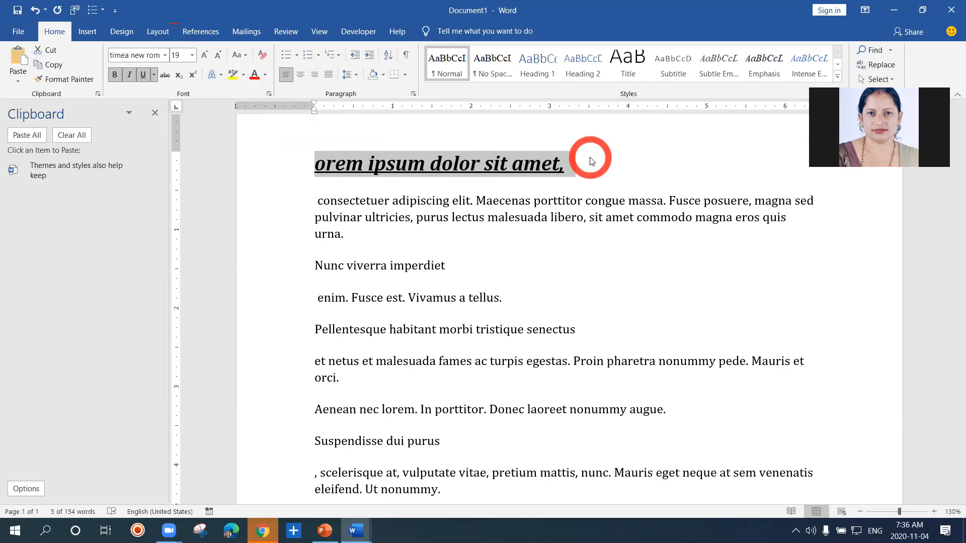
key(ctrl+bracketright)
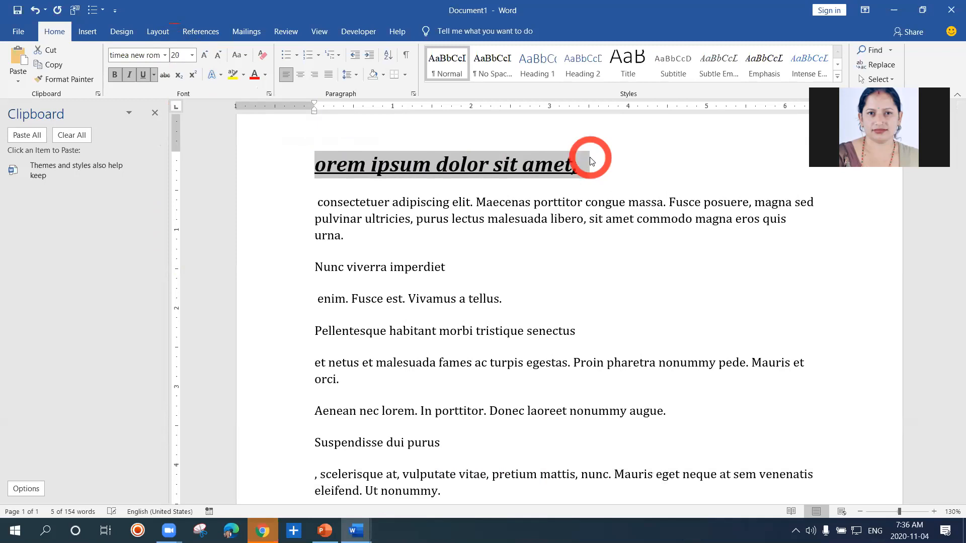
key(ctrl+bracketright)
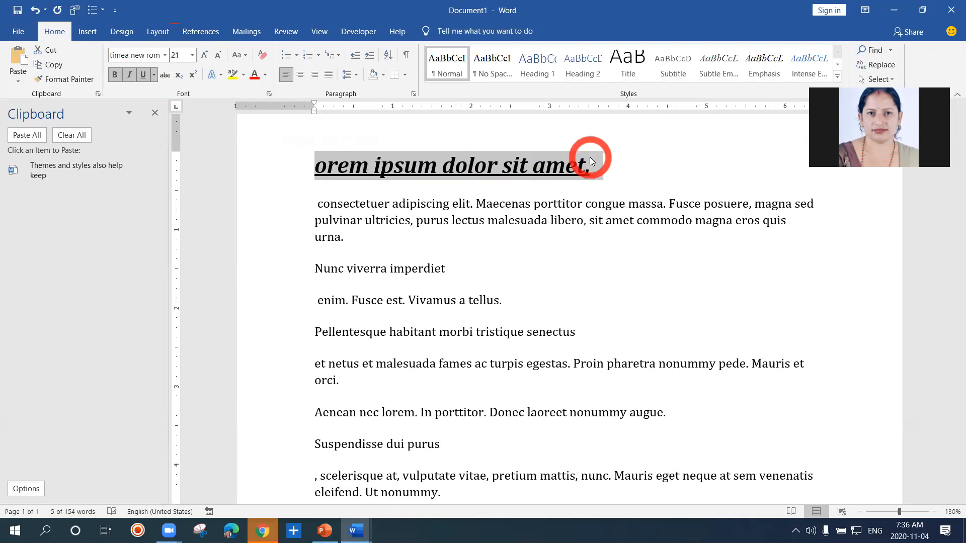
Shrink the first line point by point to font size 17 and enlarge it to 18
key(ctrl+bracketleft)
key(ctrl+bracketleft)
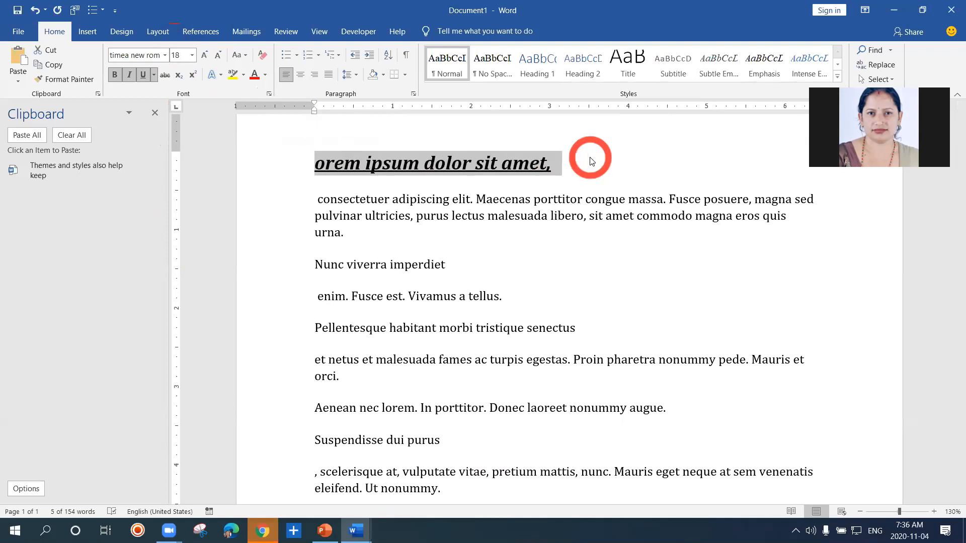
key(ctrl+bracketleft)
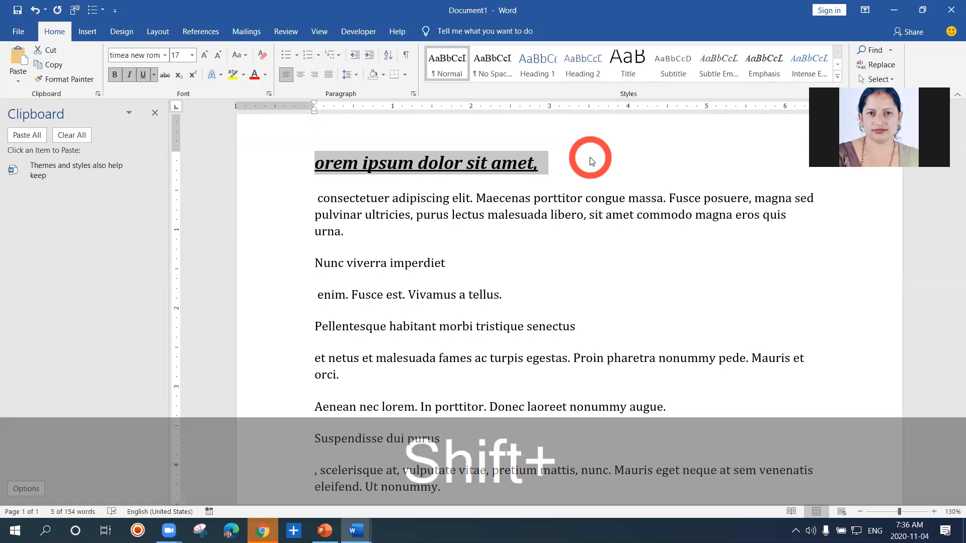
key(ctrl+shift+period)
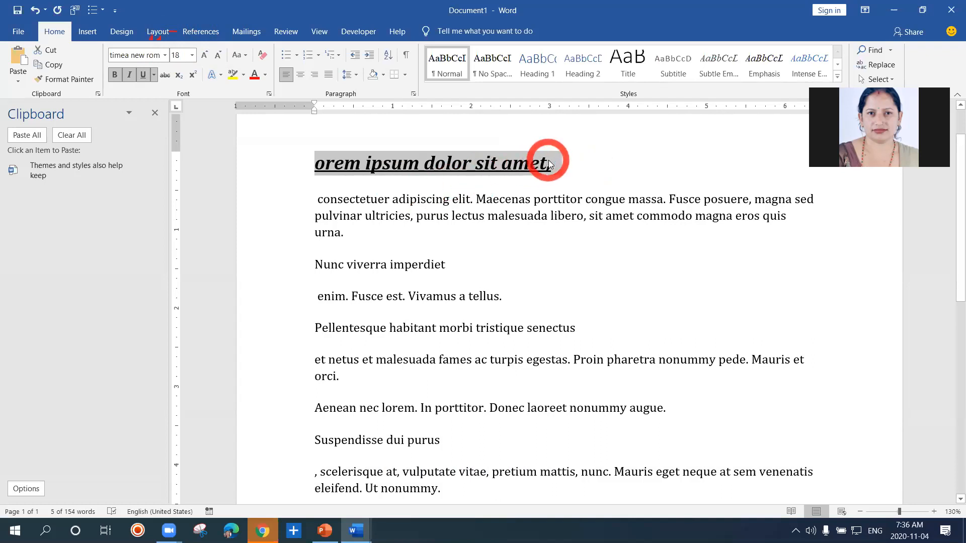
Extend the first line's selection into the following paragraph through the word "consectetuer"
key(shift+Right)
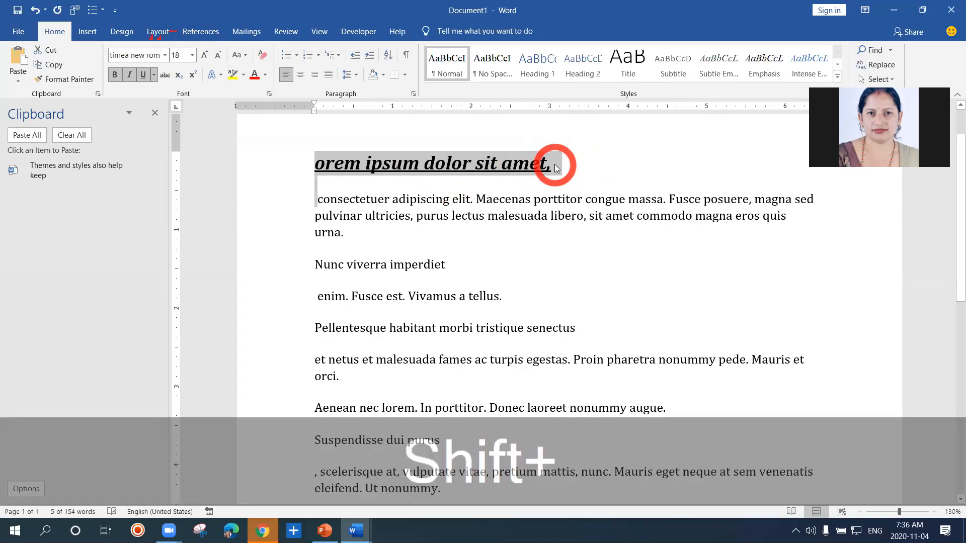
key(shift+Right)
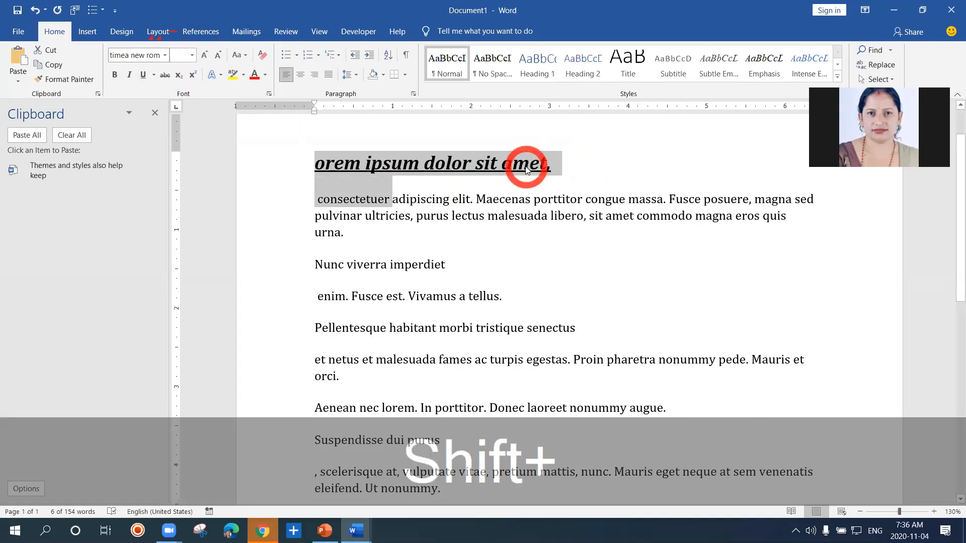
key(shift+Right)
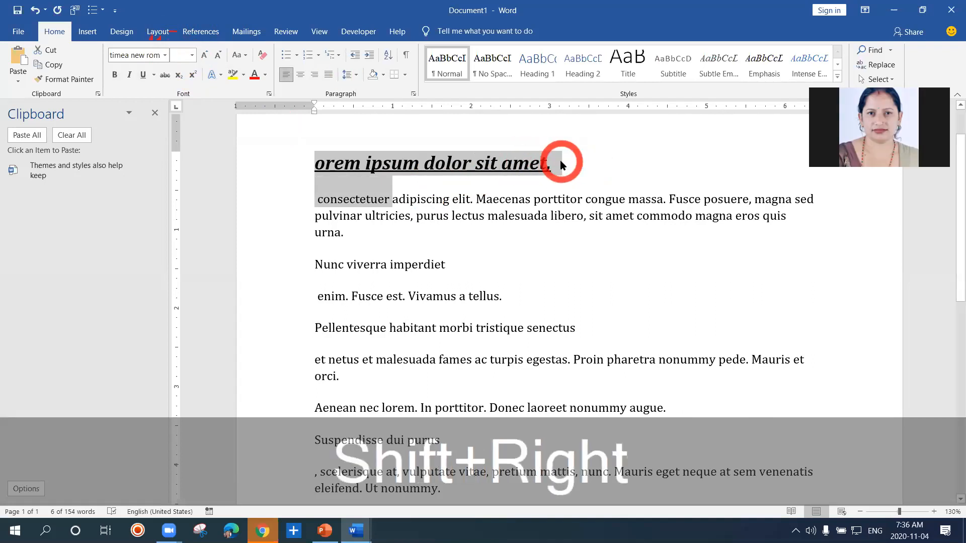
Reselect only the first line and extend the selection word by word through "consectetuer adipiscing elit."
click(491, 167)
drag(317, 167, 571, 173)
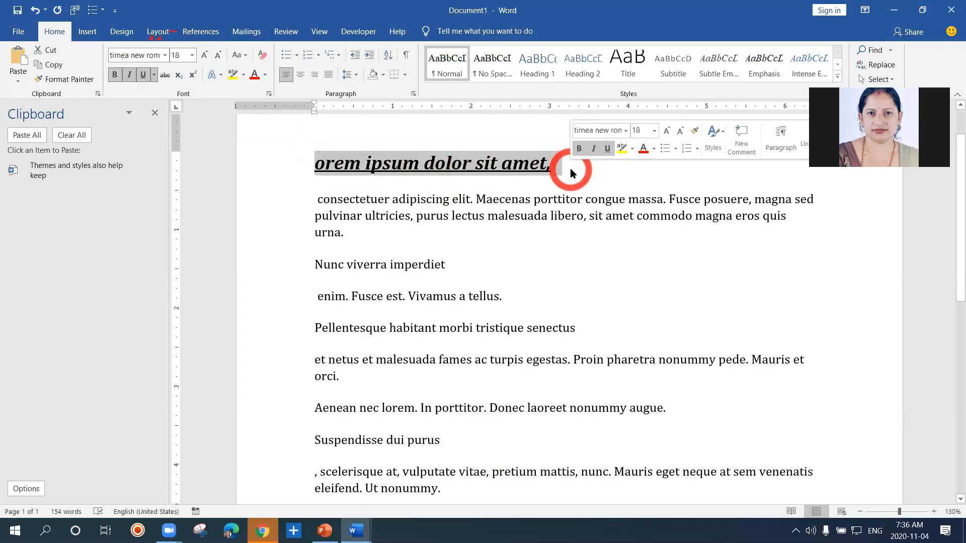
key(ctrl)
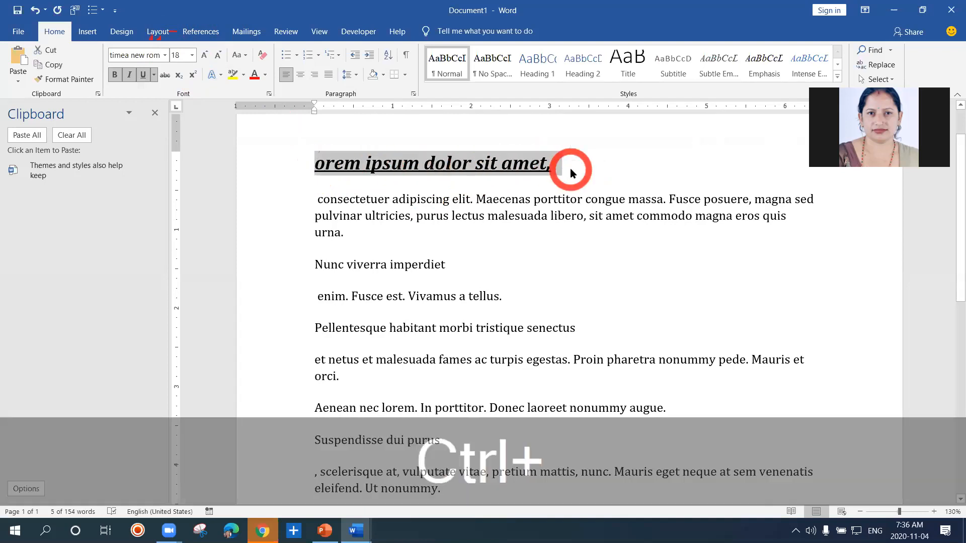
key(shift)
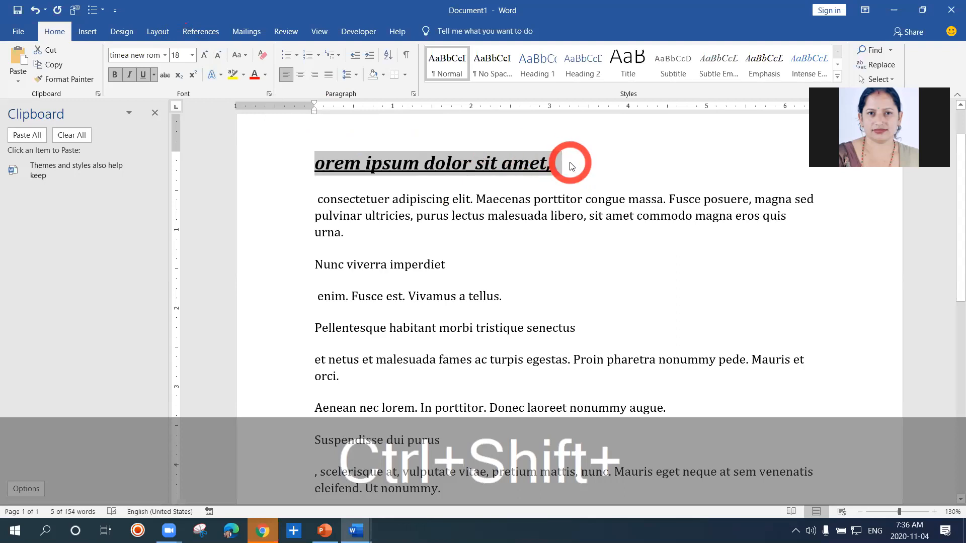
key(ctrl+shift+Right)
key(ctrl+shift+Right)
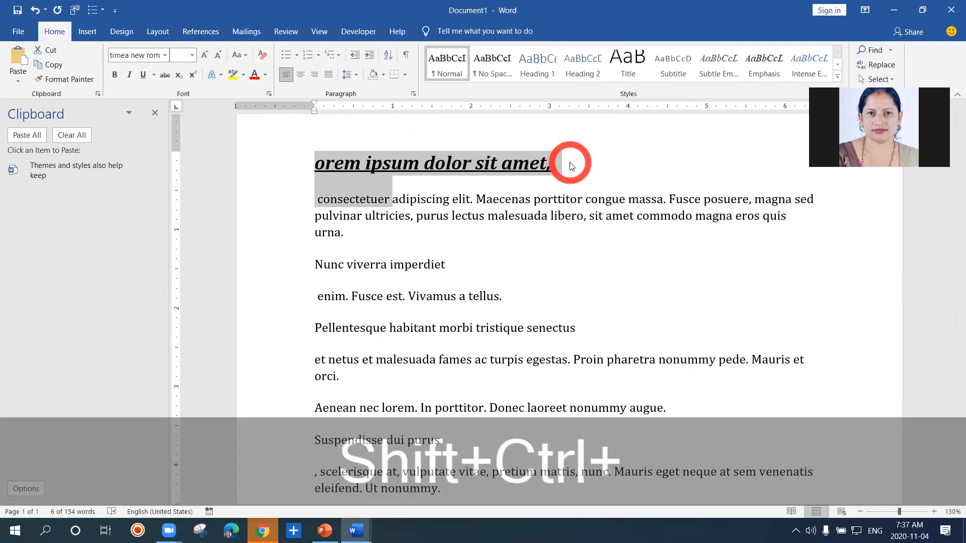
key(ctrl+shift+Right)
key(ctrl+shift+Right)
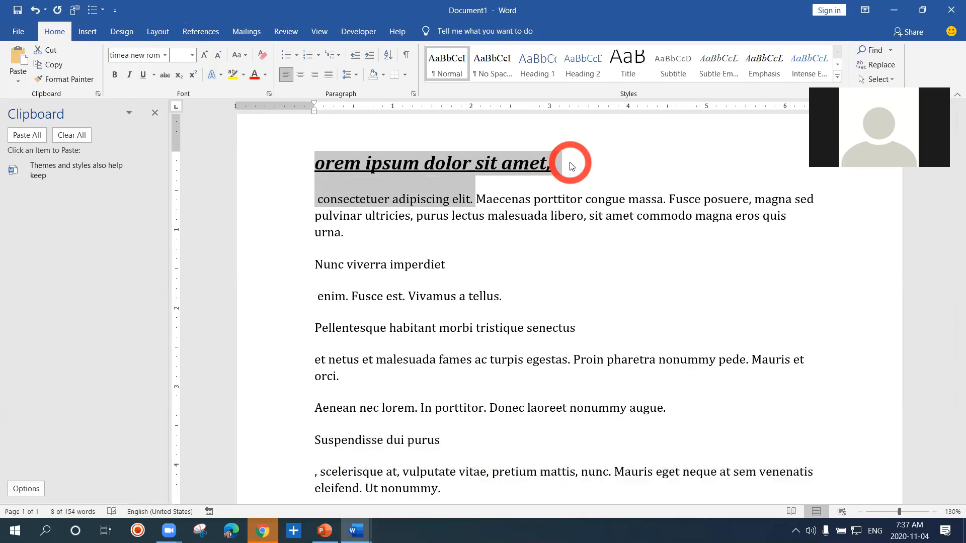
Reselect only the first line and enlarge it point by point to about font size 30
click(539, 168)
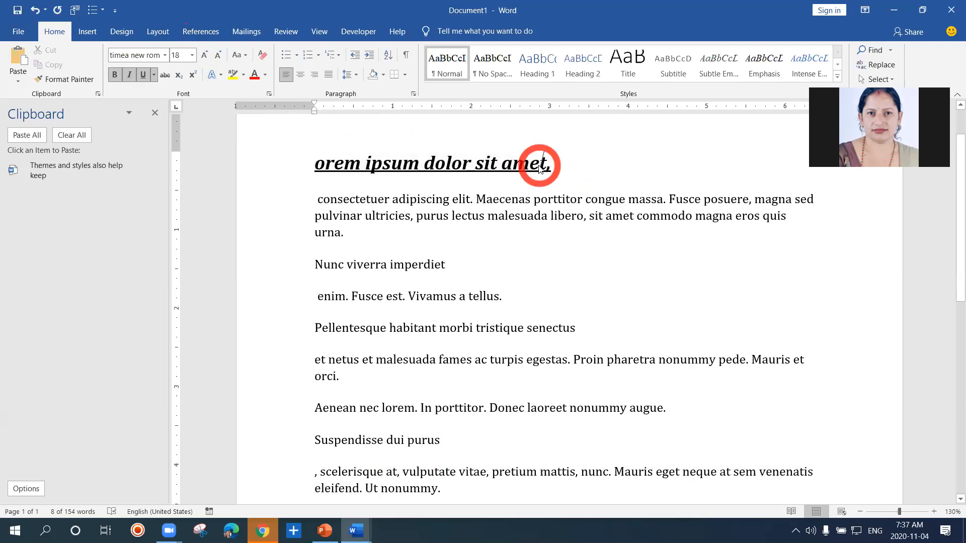
drag(320, 163, 559, 166)
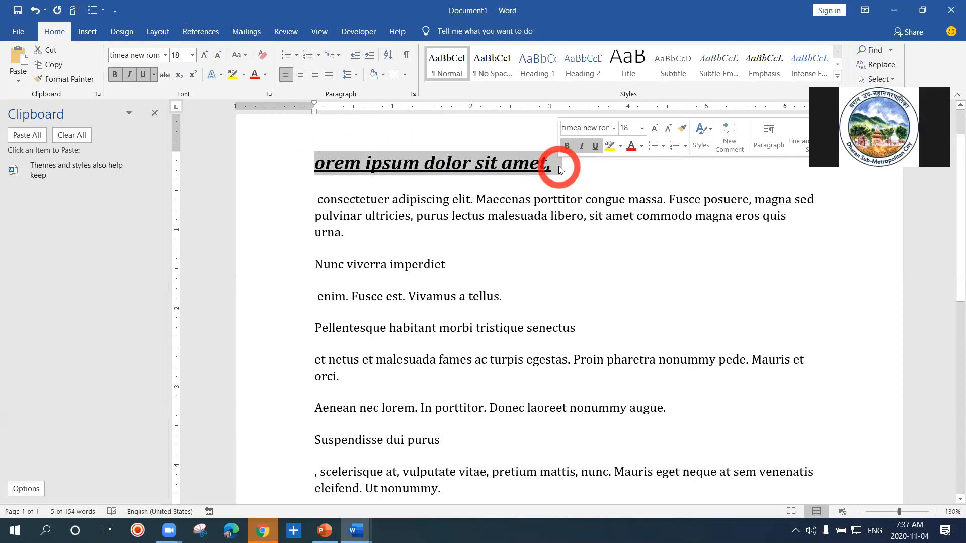
key(ctrl+shift)
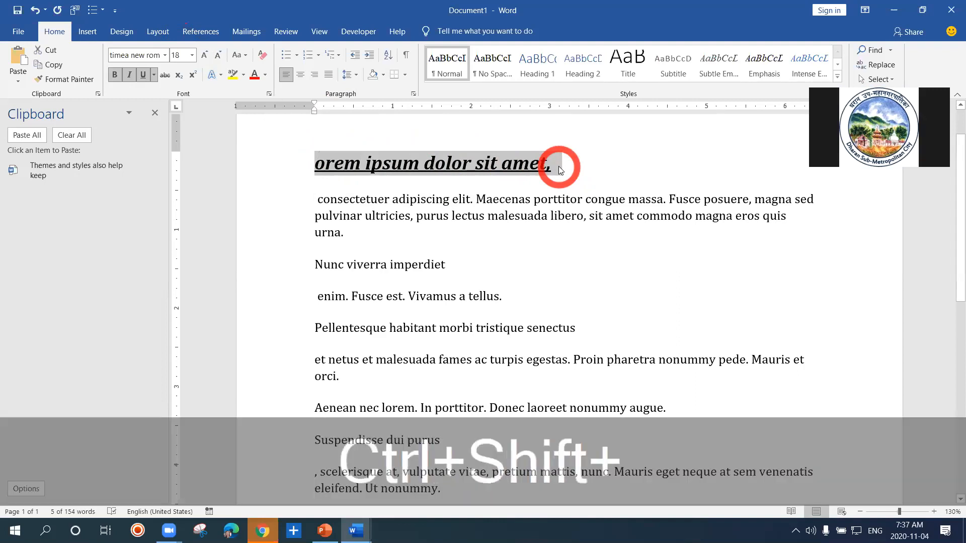
key(ctrl+shift+period)
key(ctrl+bracketright)
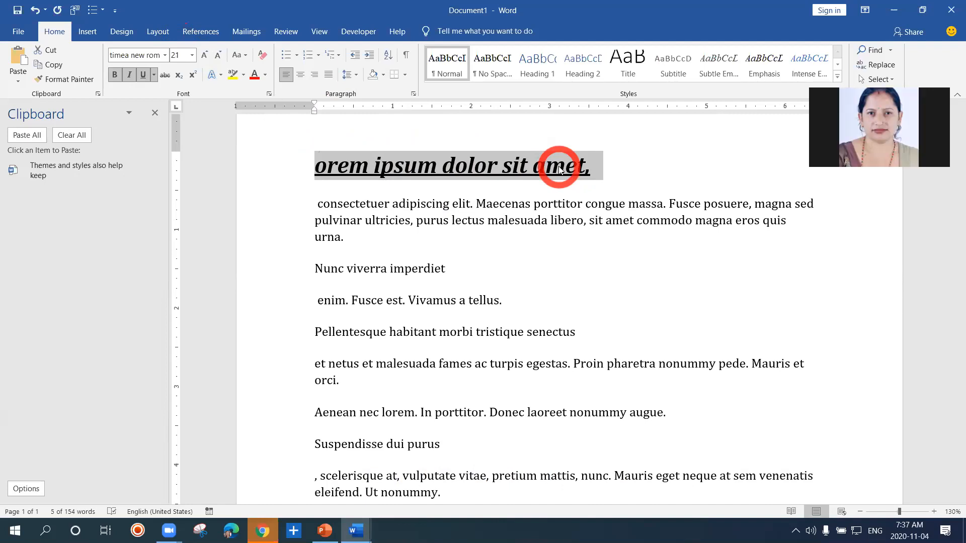
key(ctrl+bracketright)
key(ctrl+bracketright)
key(ctrl+bracketright)
key(ctrl+bracketright)
key(ctrl+bracketright)
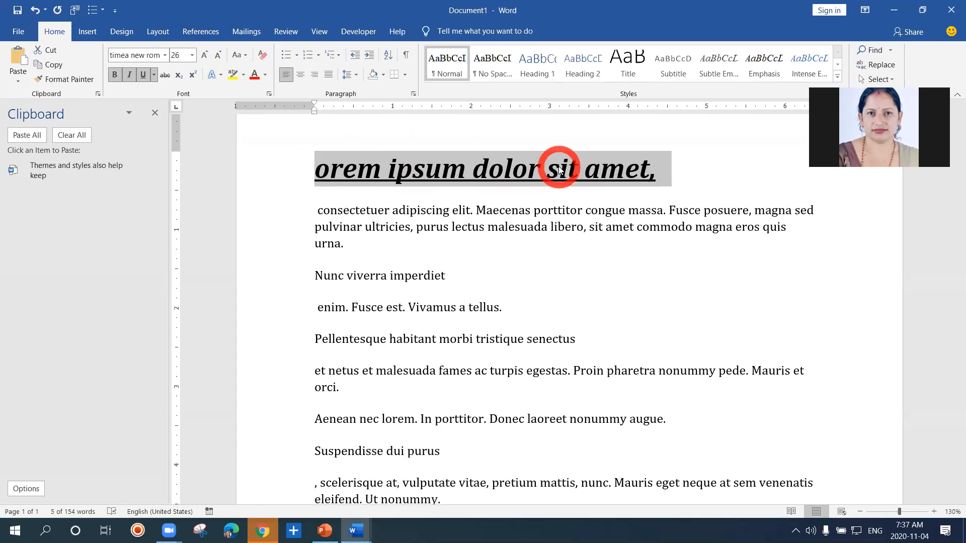
key(ctrl+bracketright)
key(ctrl+bracketright)
key(ctrl+bracketright)
key(ctrl+bracketright)
key(ctrl+bracketright)
key(ctrl+bracketright)
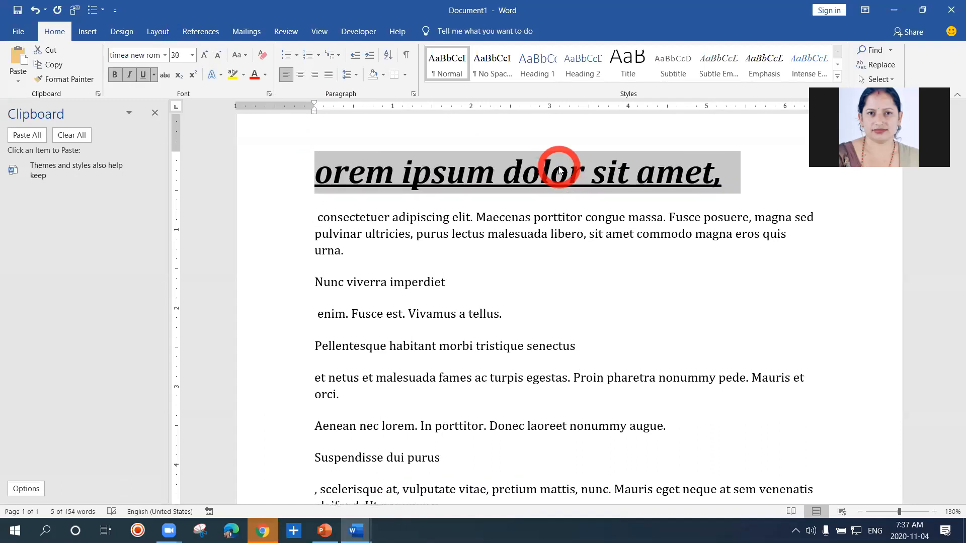
Shrink the first line point by point back to font size 18
key(ctrl+bracketleft)
key(ctrl+bracketleft)
key(ctrl+bracketleft)
key(ctrl+bracketleft)
key(ctrl+bracketleft)
key(ctrl+bracketleft)
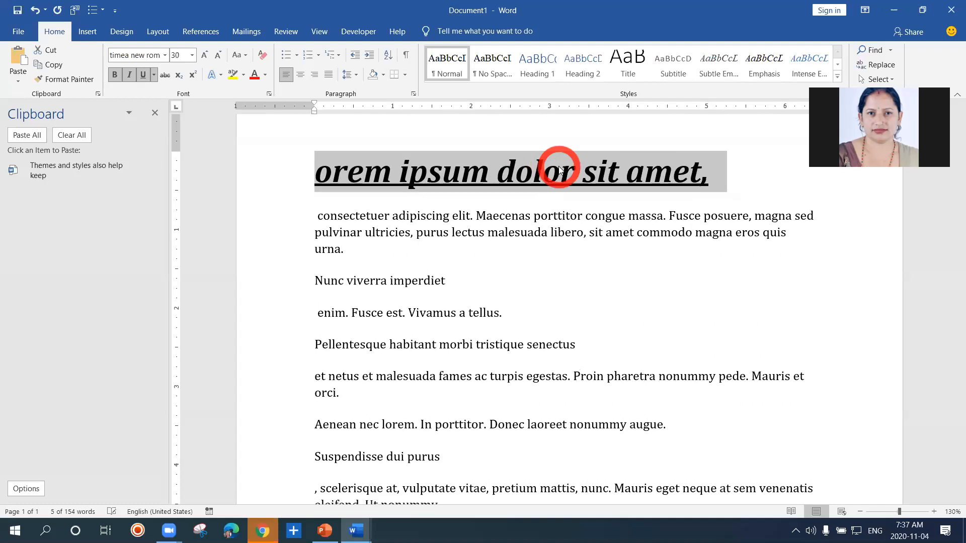
key(ctrl+bracketleft)
key(ctrl+bracketleft)
key(ctrl+bracketleft)
key(ctrl+bracketleft)
key(ctrl+bracketleft)
key(ctrl+bracketleft)
key(ctrl+bracketleft)
key(ctrl+bracketleft)
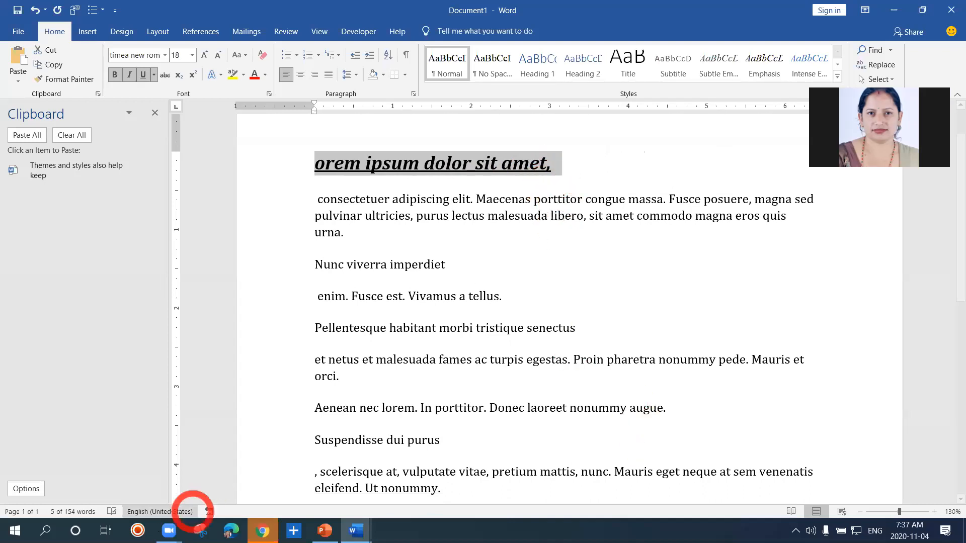
Open the On-Screen Keyboard over the document's lower part and select the first line again
click(45, 529)
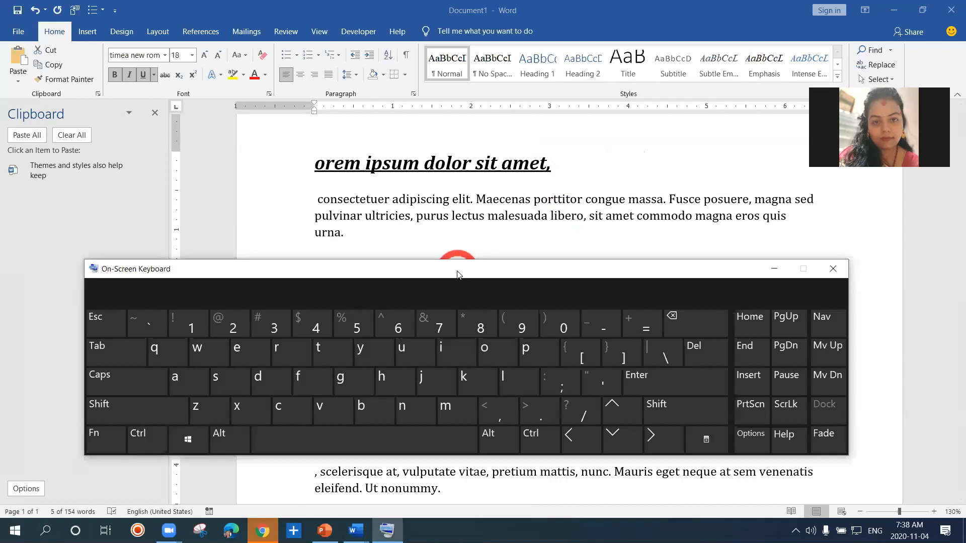
drag(457, 274, 450, 274)
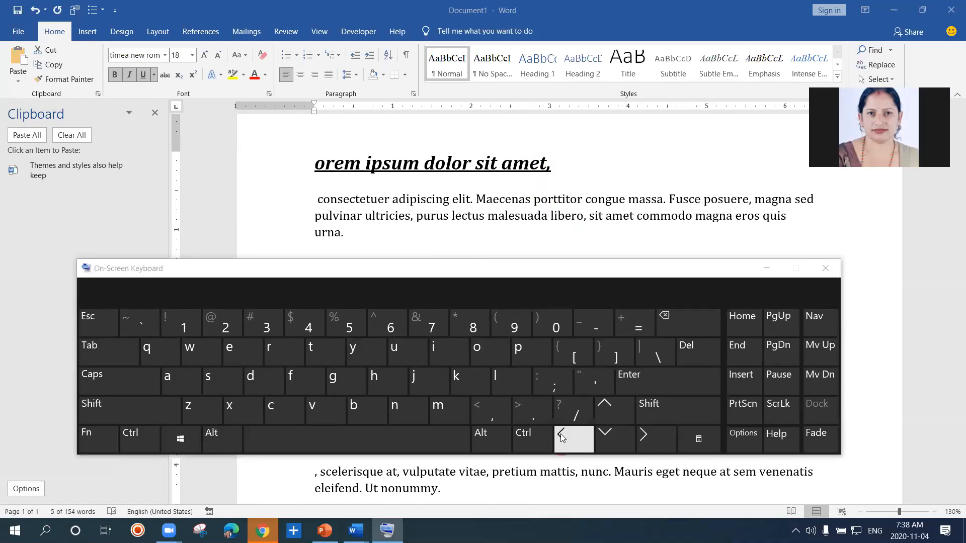
click(144, 440)
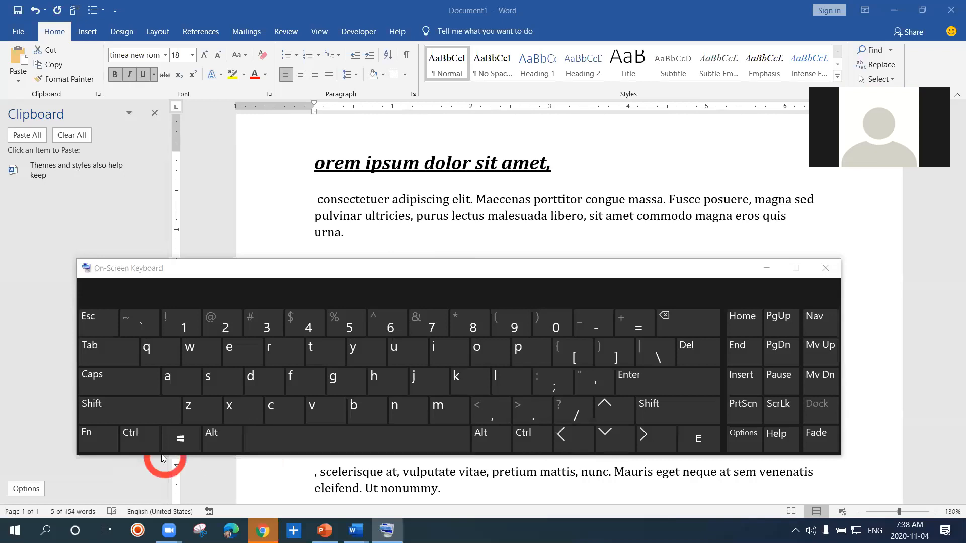
ctrl+click(316, 170)
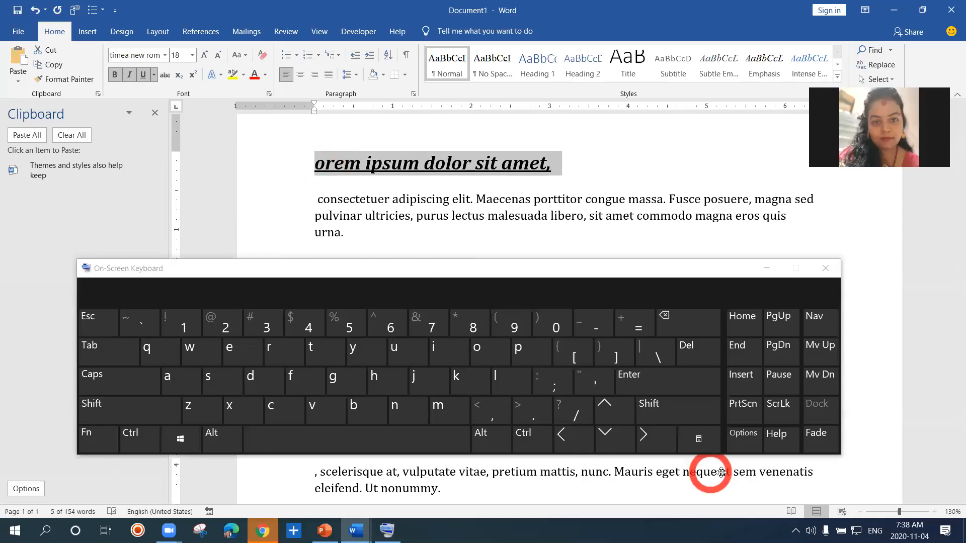
click(764, 477)
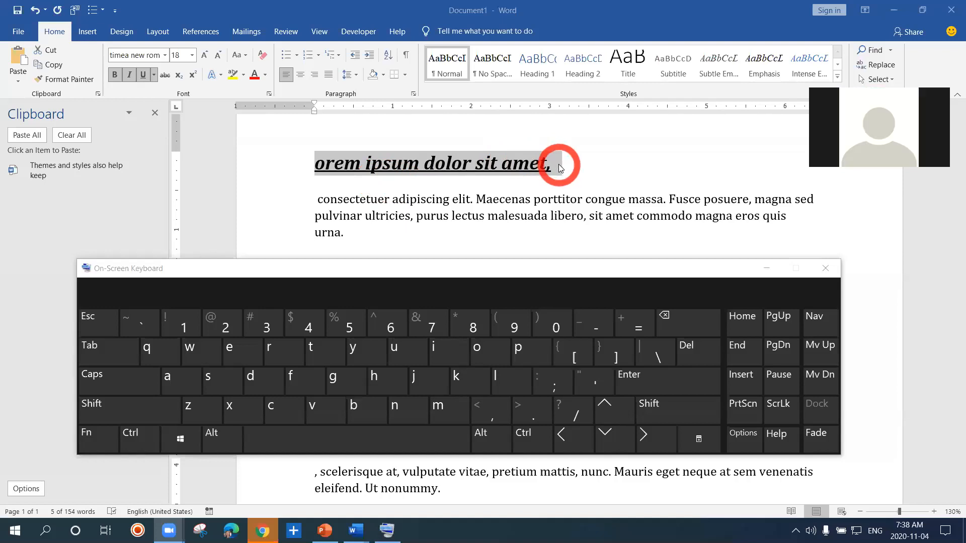
Set the first line's font size to 14
click(183, 56)
key(BackSpace)
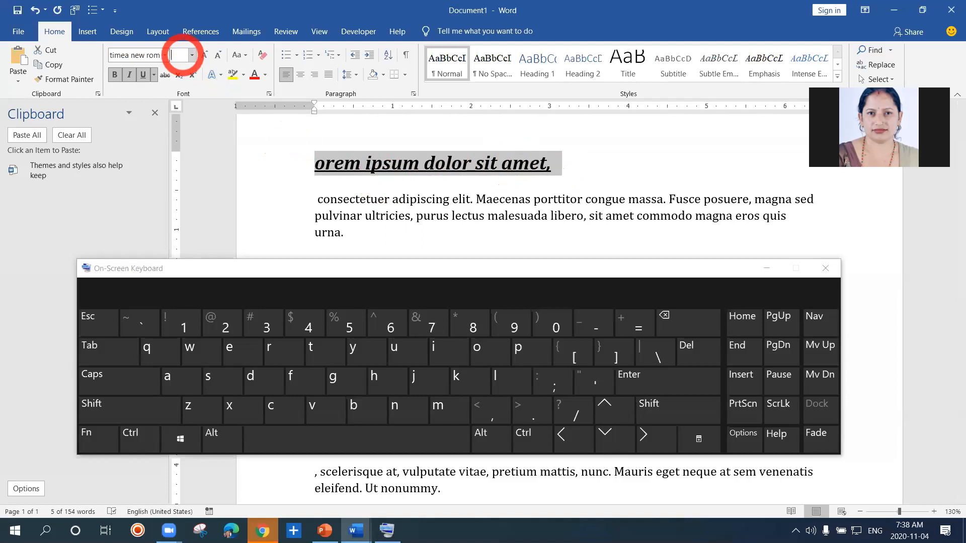
text(14)
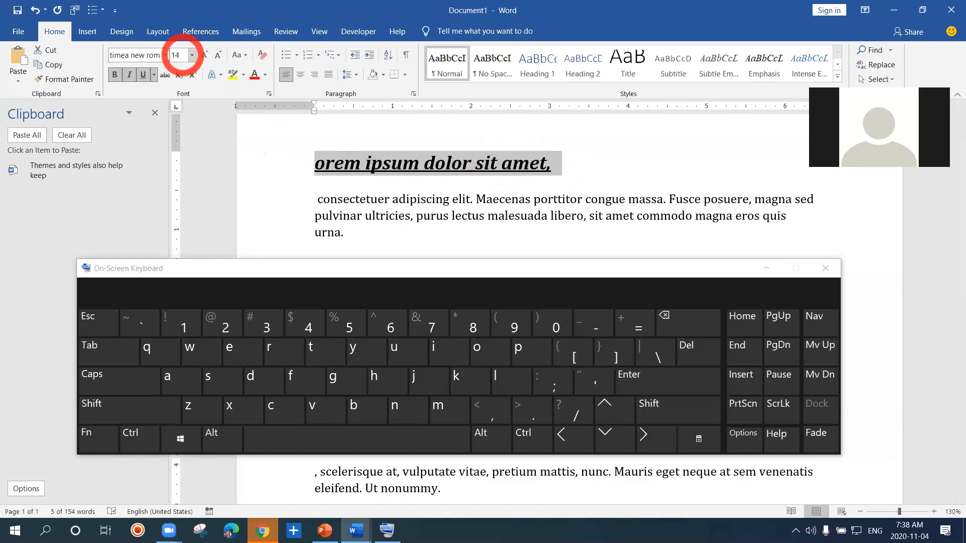
key(Return)
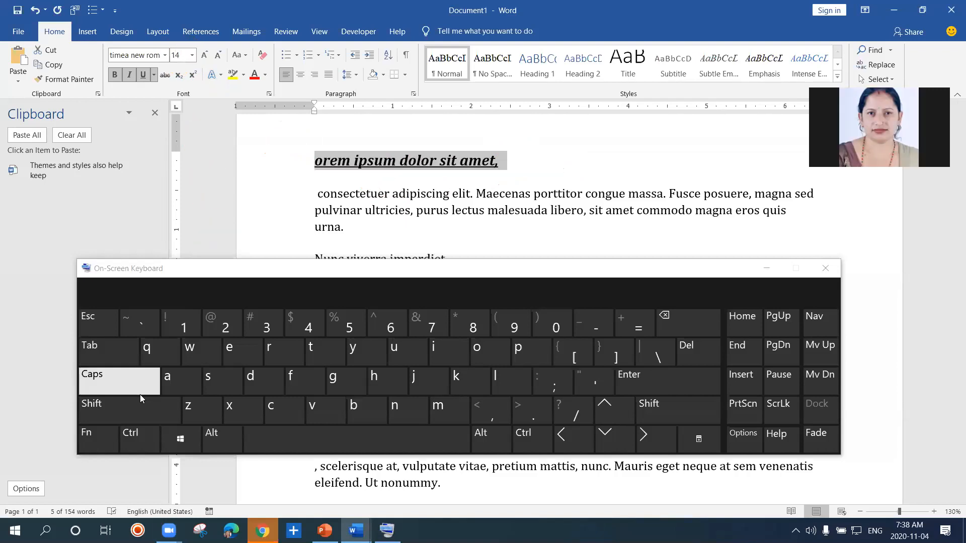
Enlarge the first line point by point to font size 18 with the On-Screen Keyboard
click(135, 438)
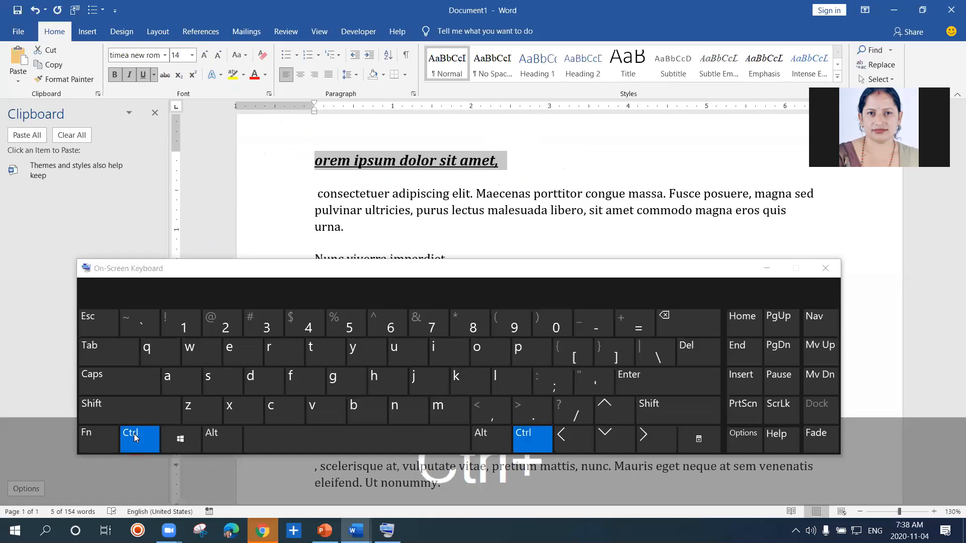
click(609, 356)
click(609, 357)
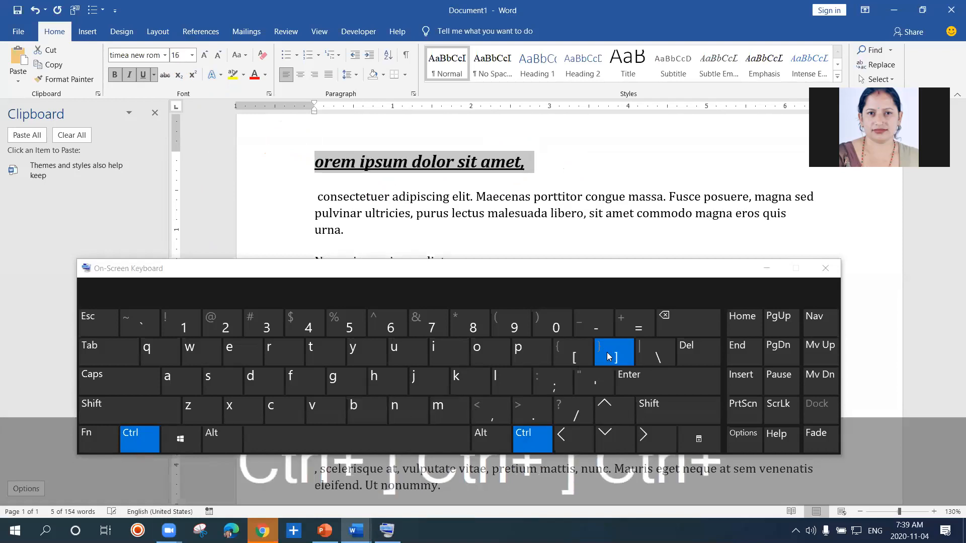
click(608, 356)
click(609, 357)
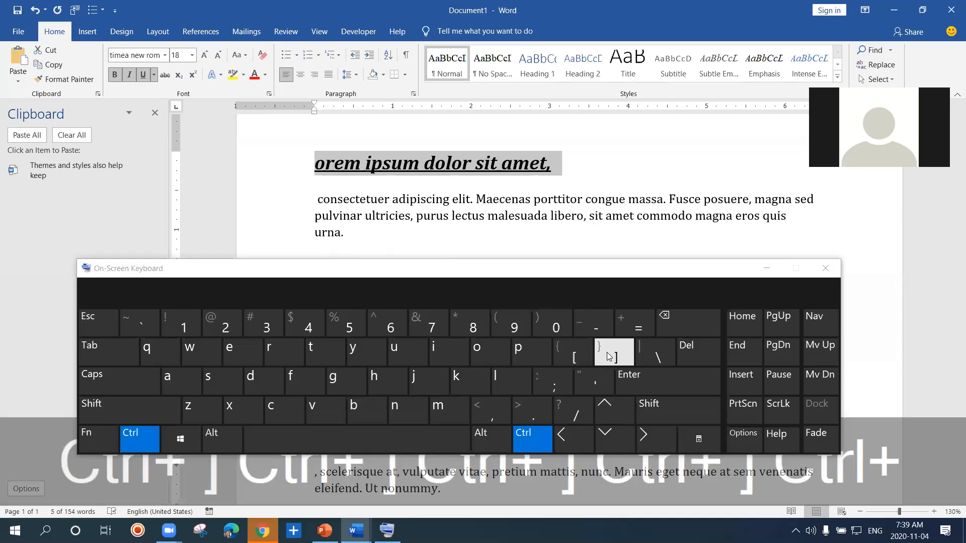
Extend the selection word by word through "consectetuer adipiscing" and reduce it back to the first line with the On-Screen Keyboard
key(shift)
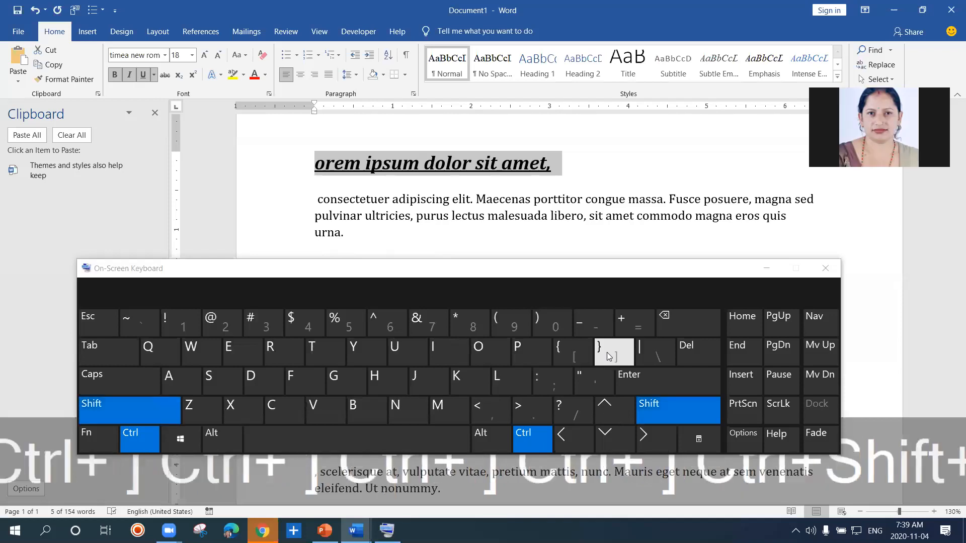
click(647, 437)
click(647, 437)
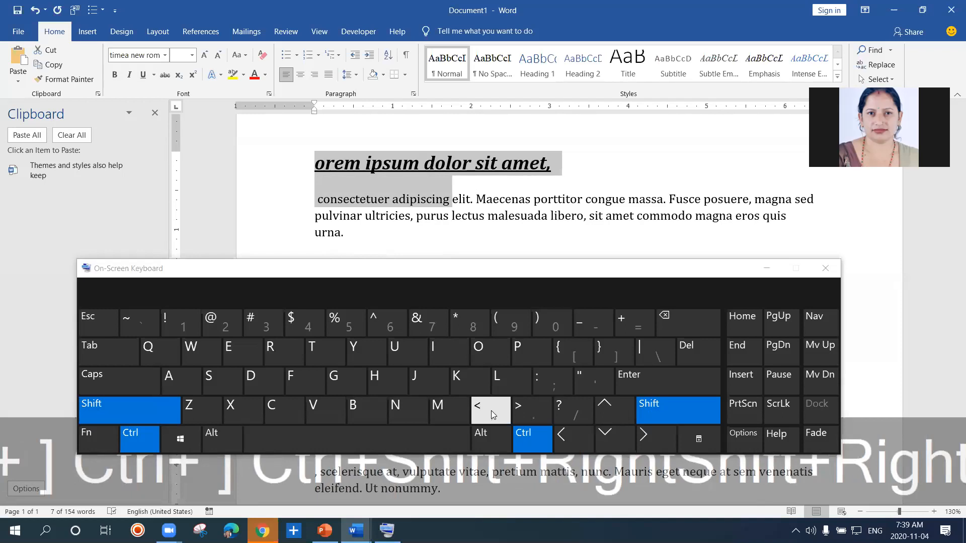
click(556, 439)
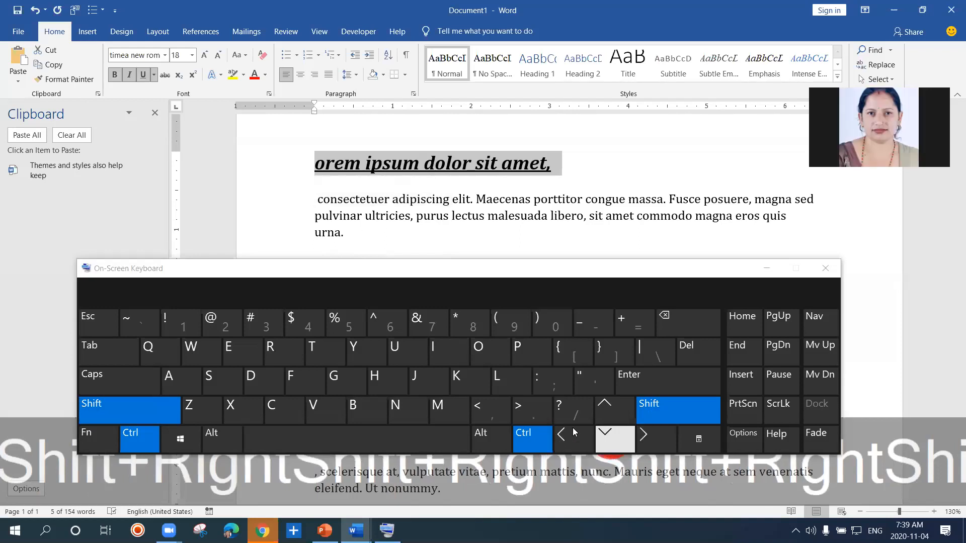
Enlarge the first line stepwise to font size 25 using the On-Screen Keyboard's grow-font shortcut with the greater-than sign
click(535, 410)
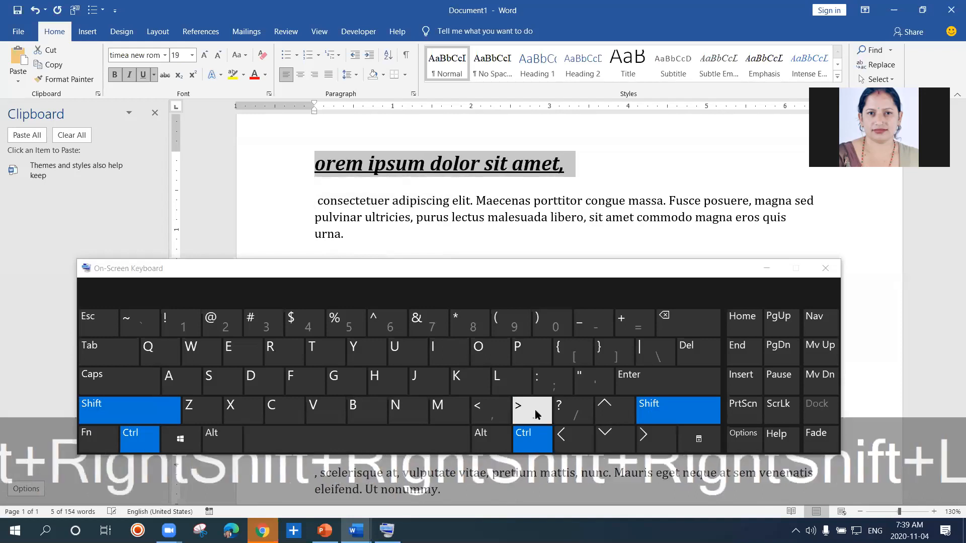
click(535, 409)
click(535, 409)
click(536, 410)
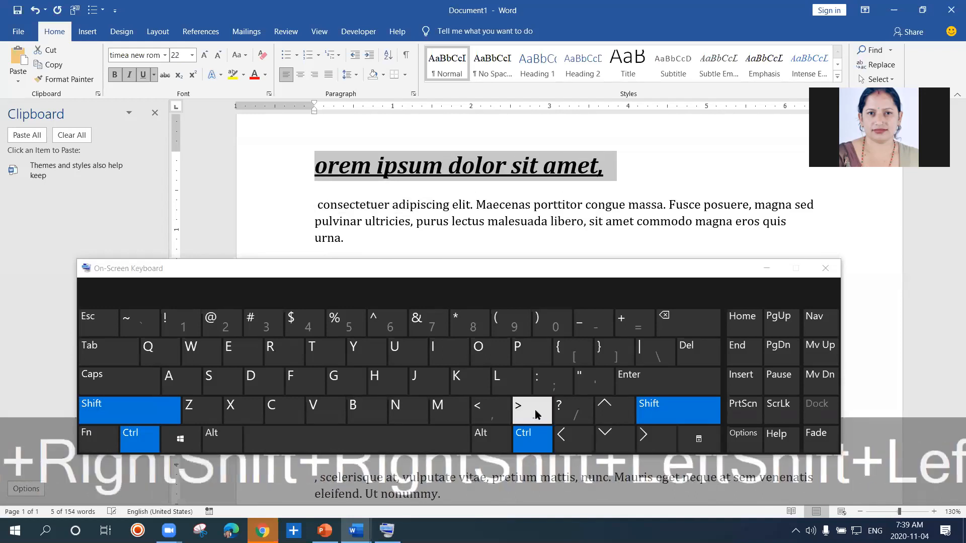
click(536, 409)
click(535, 409)
click(535, 409)
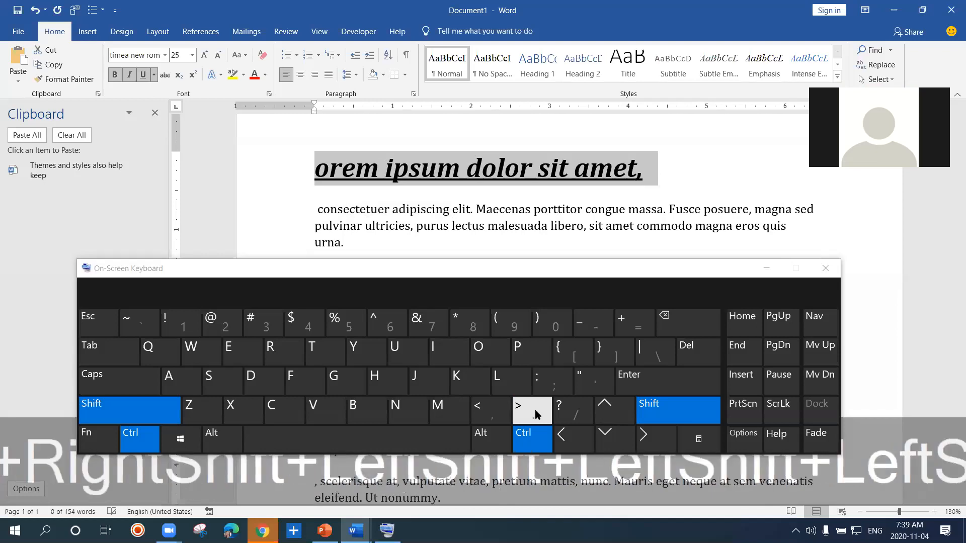
Shrink the first line stepwise to font size 18 using the less-than sign shortcut on the On-Screen Keyboard
click(488, 413)
click(488, 412)
click(488, 413)
click(488, 412)
click(488, 413)
click(489, 412)
click(488, 412)
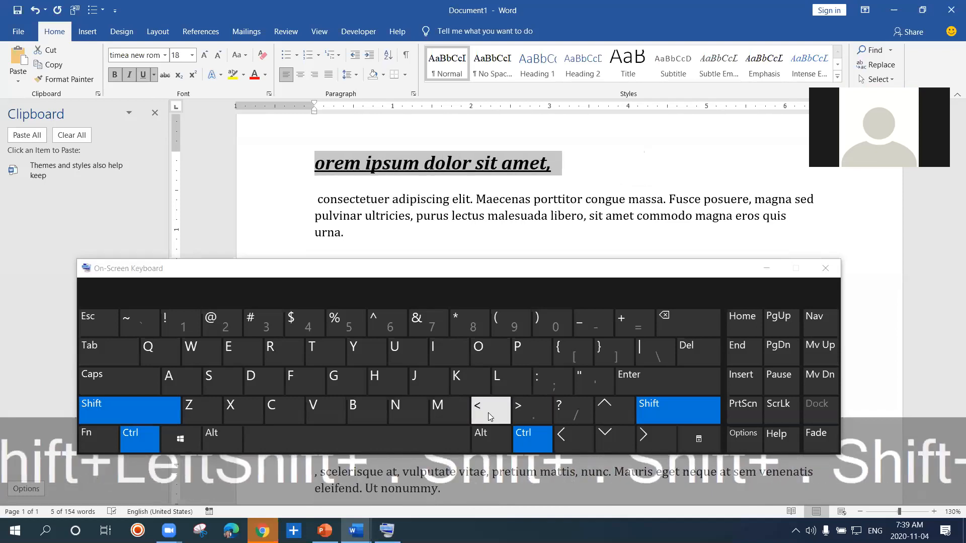
click(488, 413)
Enlarge the first line again to font size 25 using the greater-than sign shortcut
click(523, 410)
click(523, 410)
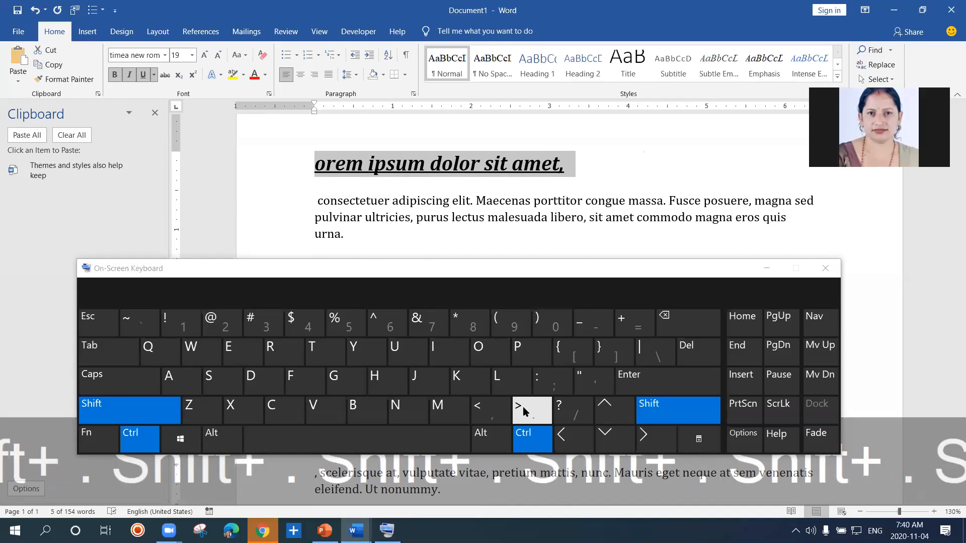
click(528, 409)
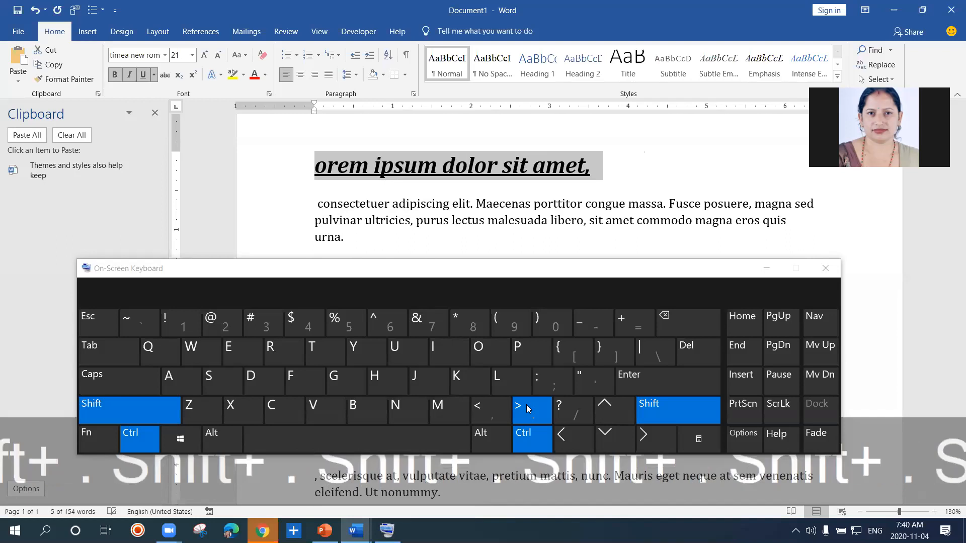
click(527, 408)
click(528, 408)
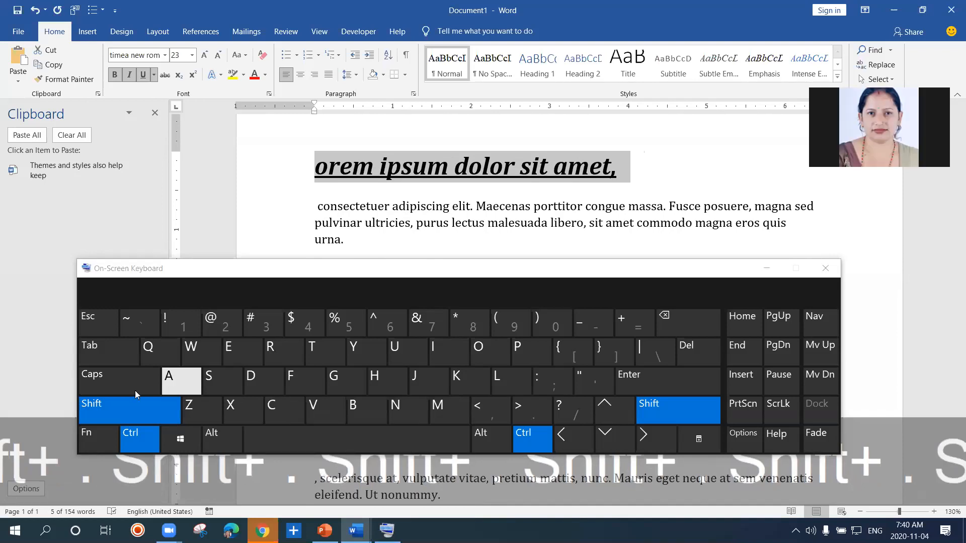
click(522, 412)
click(522, 415)
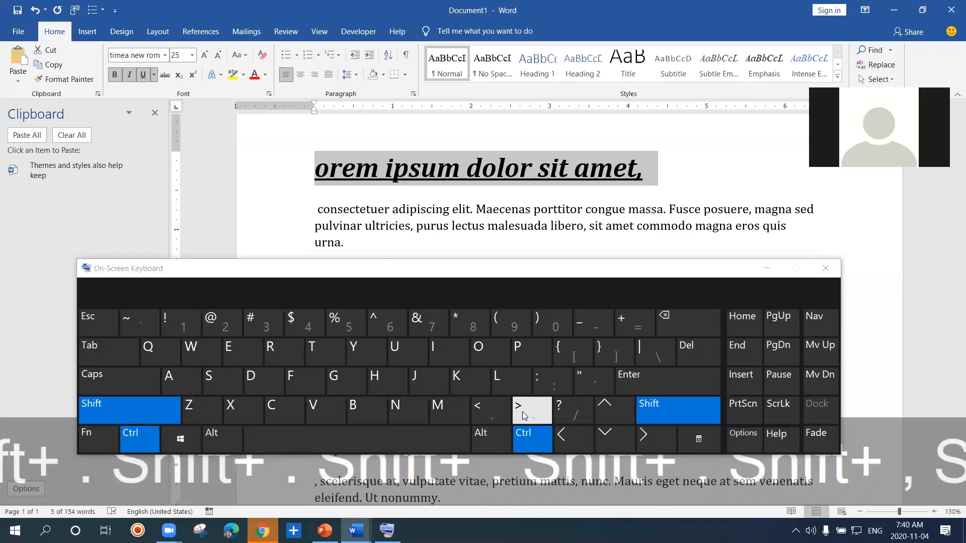
Shrink the first line to font size 20 using the less-than sign shortcut
click(484, 413)
click(483, 412)
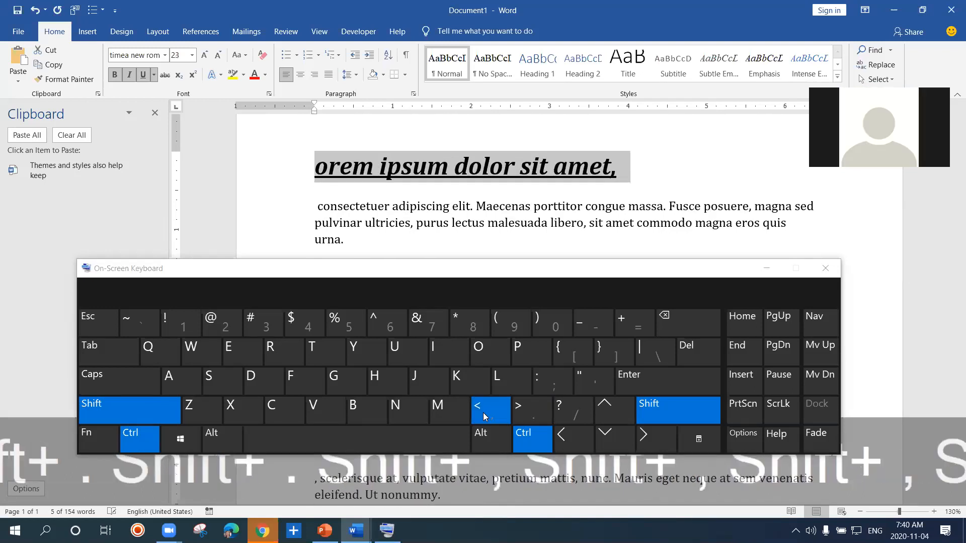
click(483, 413)
click(483, 413)
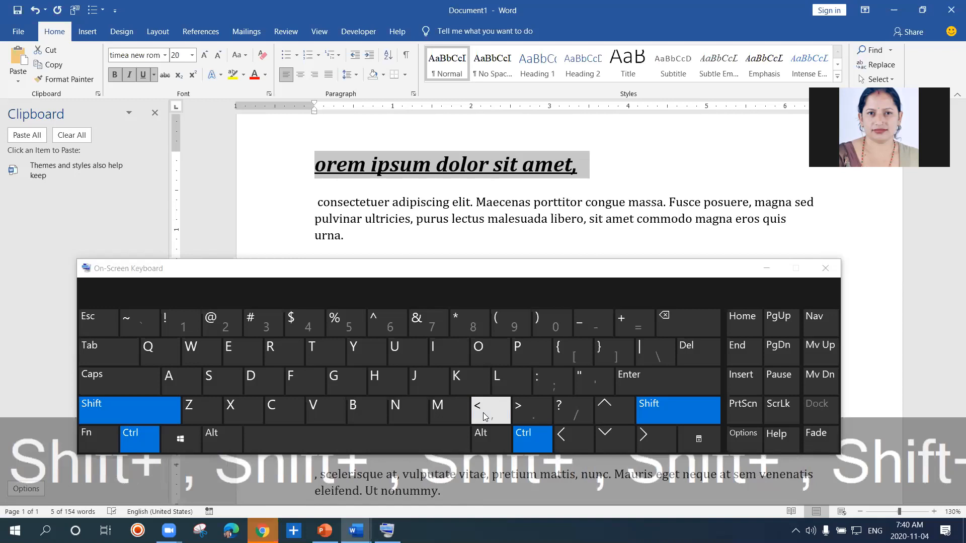
Enlarge the first line point by point to font size 30 using the square-bracket shortcut on the On-Screen Keyboard
key(ctrl)
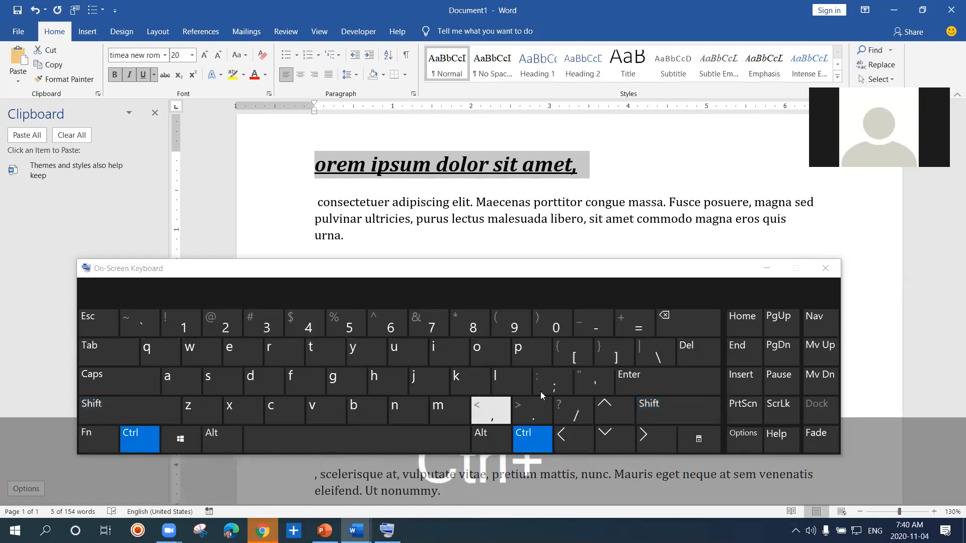
click(612, 353)
click(612, 353)
click(612, 354)
click(612, 353)
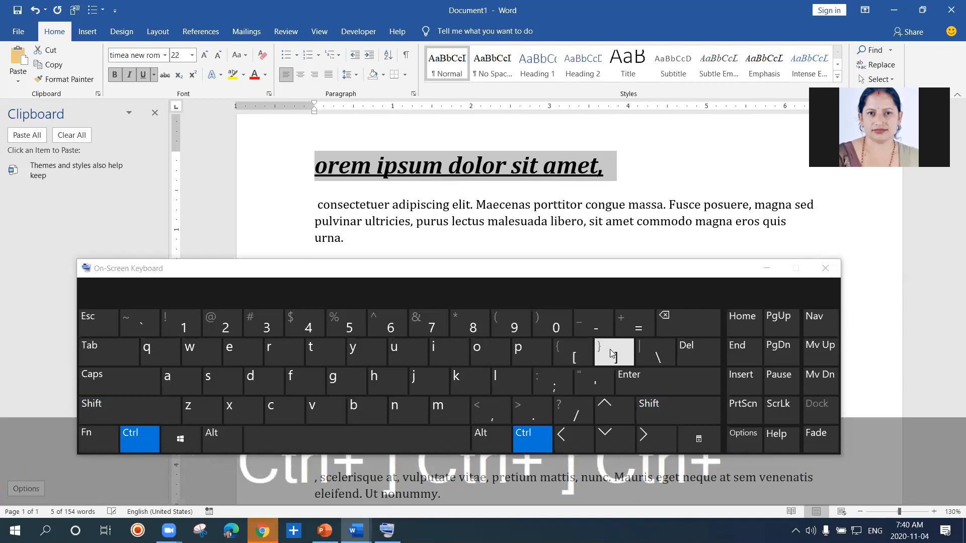
click(612, 353)
click(612, 353)
click(612, 353)
click(612, 353)
click(612, 353)
click(612, 353)
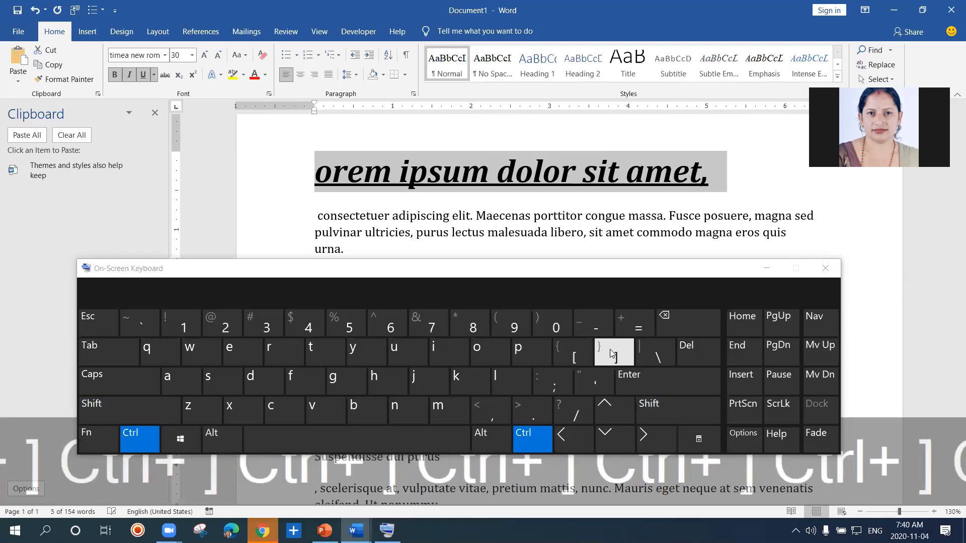
Set the first line's font size to 16 and close the On-Screen Keyboard
click(396, 180)
click(178, 58)
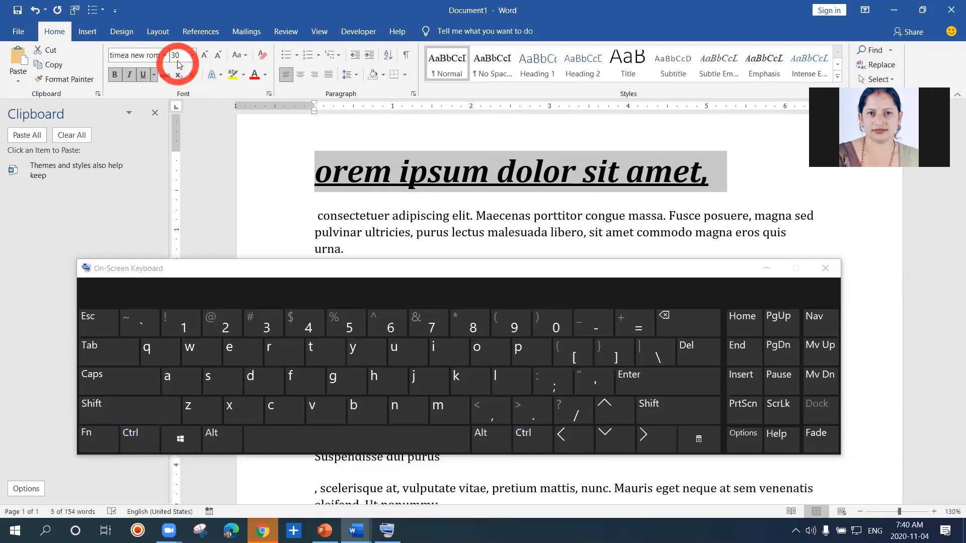
text(1)
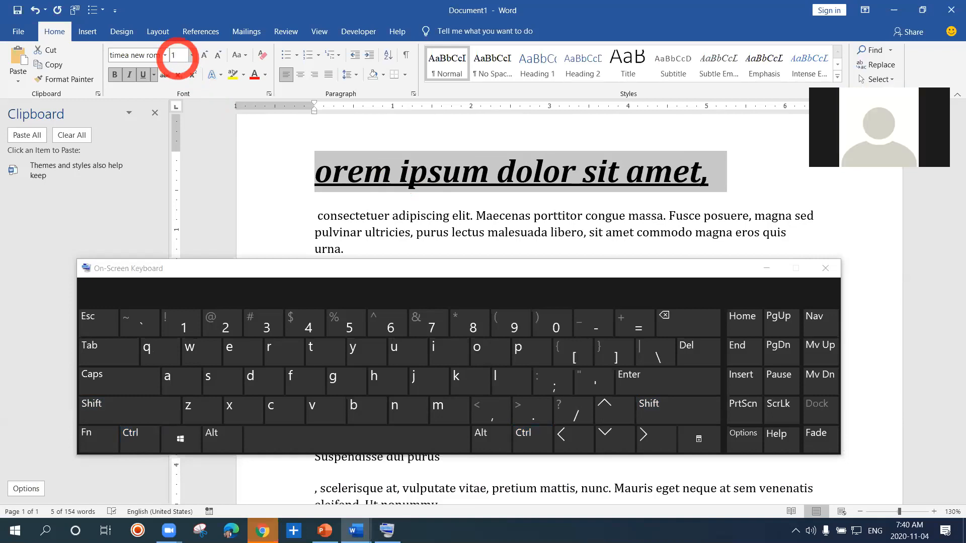
text(6)
key(Return)
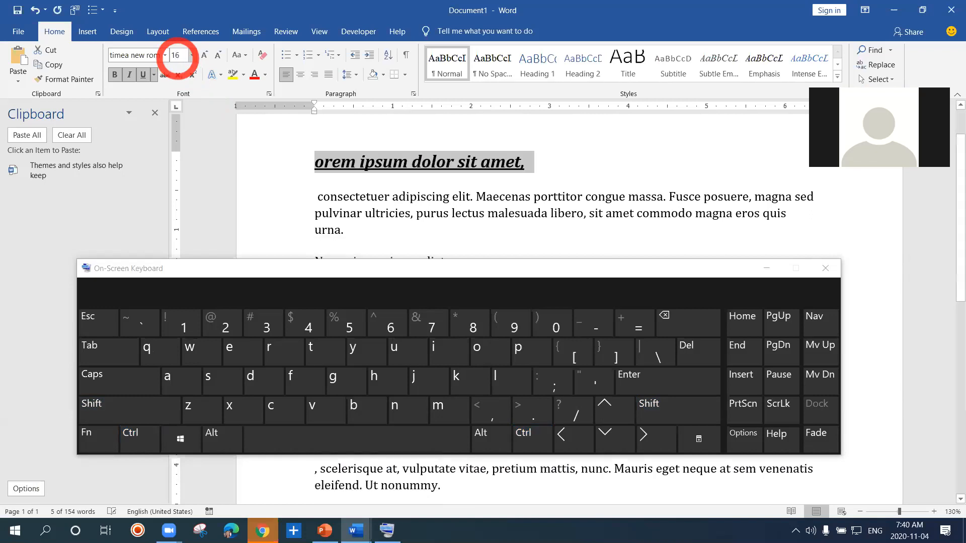
click(826, 269)
click(556, 177)
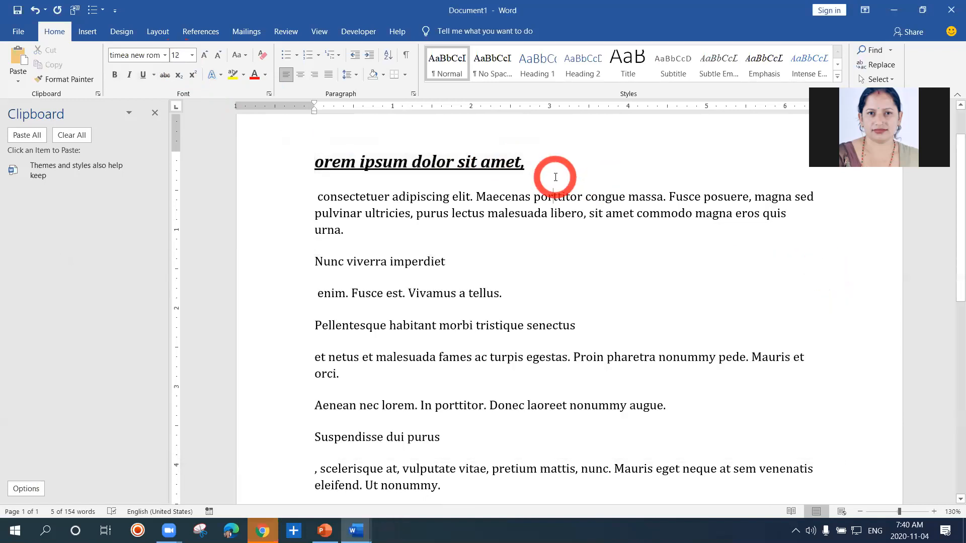
double_click(317, 162)
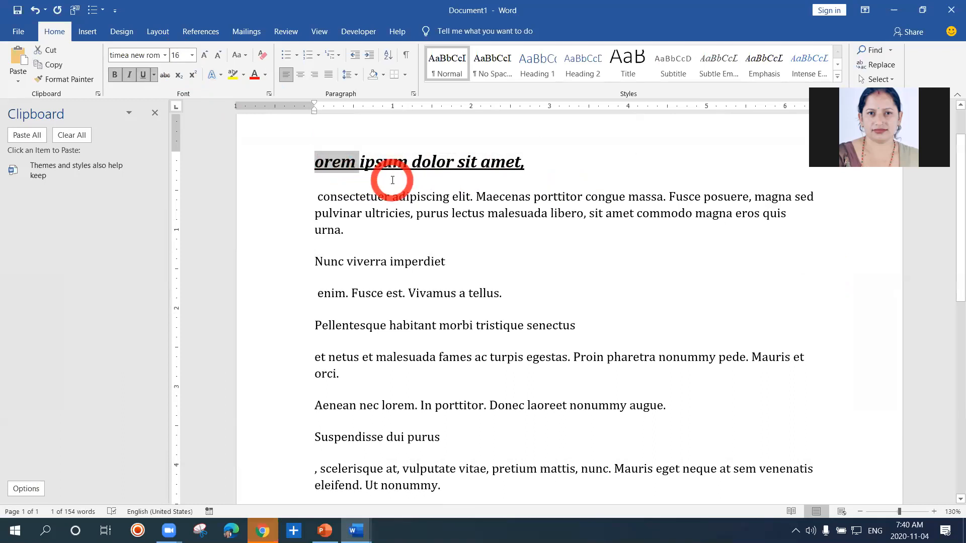
click(393, 180)
click(334, 170)
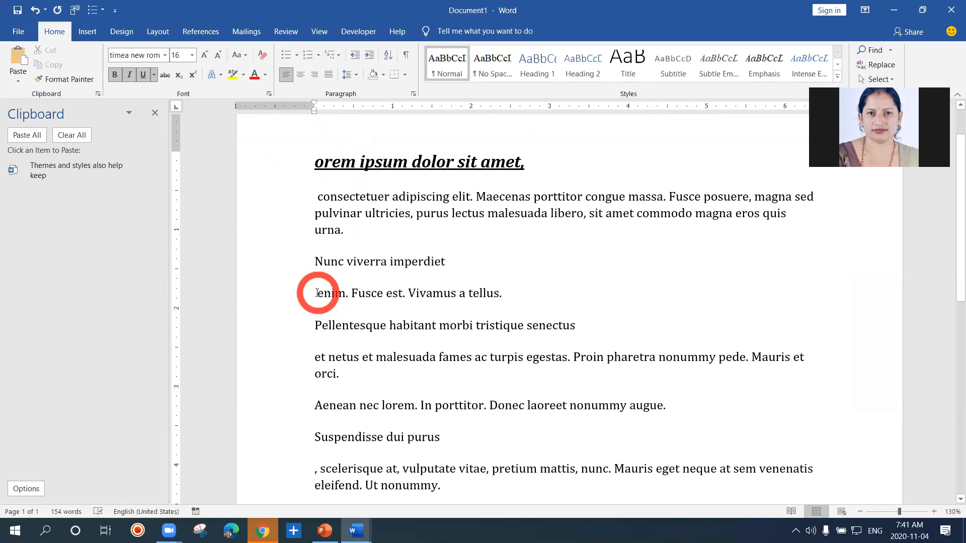
Format the line "enim. Fusce est. Vivamus a tellus." manually with underline, italic, bold and font size 15
drag(317, 293, 502, 295)
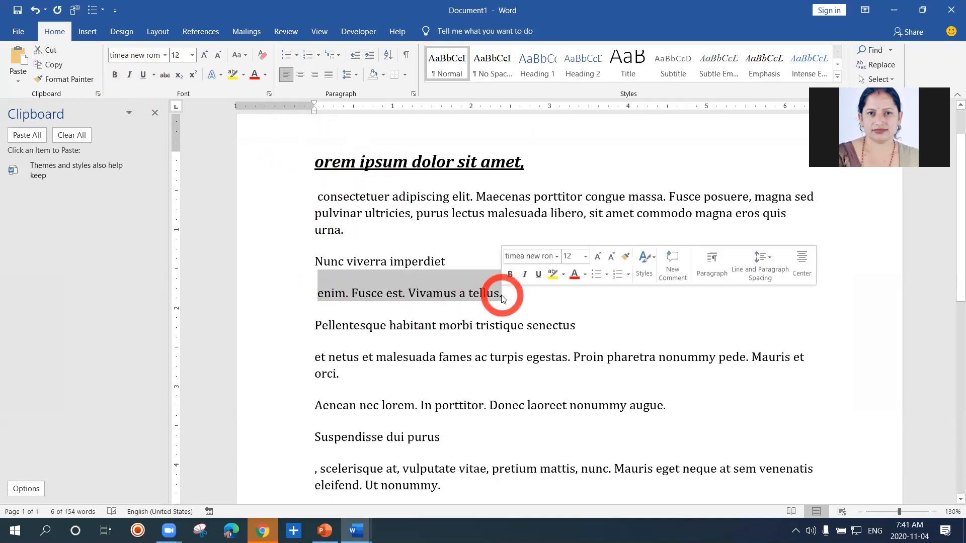
click(143, 76)
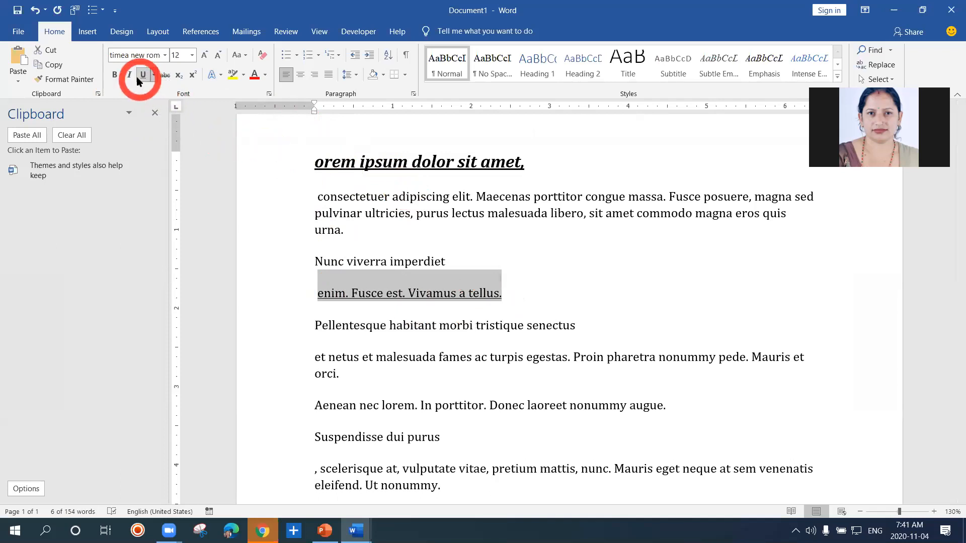
click(131, 76)
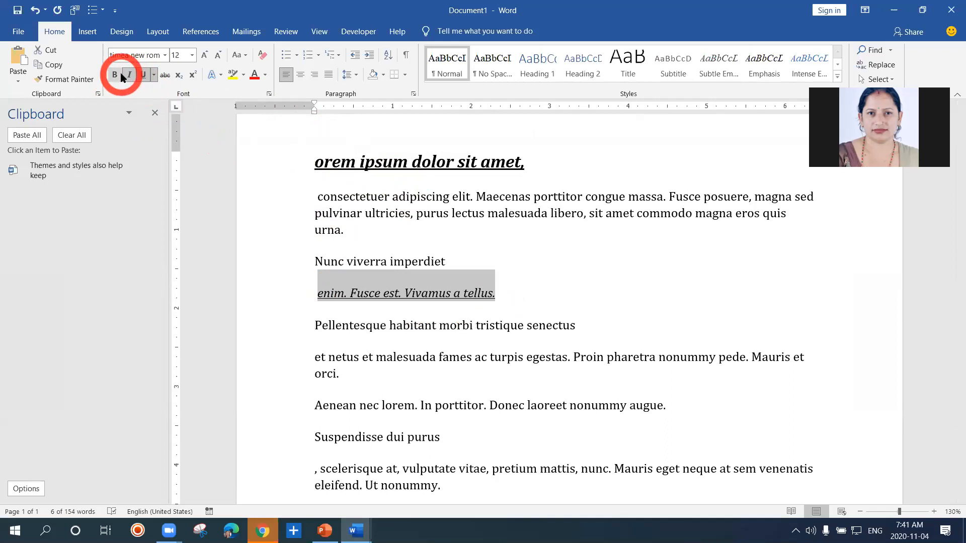
click(119, 76)
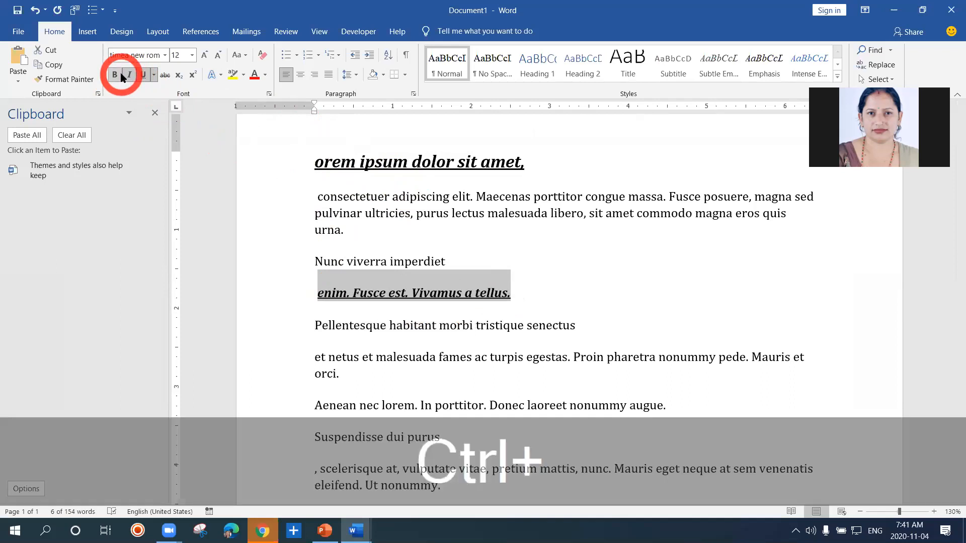
key(ctrl+bracketright)
key(ctrl+bracketright)
key(ctrl+bracketright)
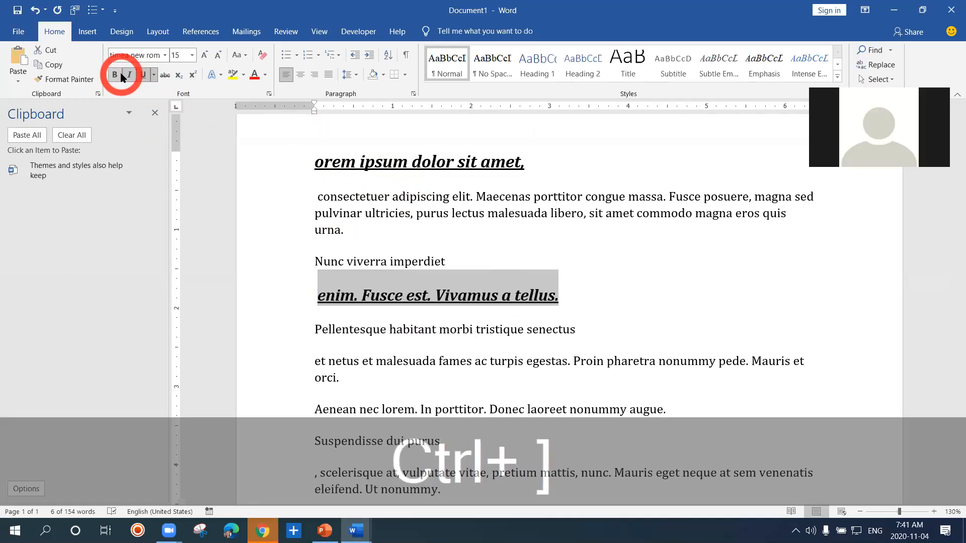
click(456, 242)
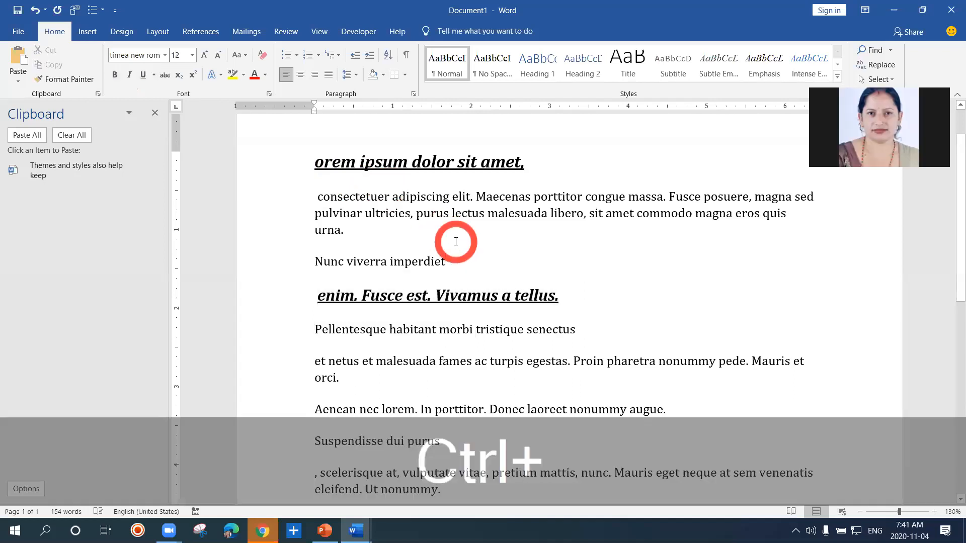
Undo the size, bold, italic and underline changes on the line "enim. Fusce est. Vivamus a tellus."
key(ctrl+z)
key(ctrl+z)
key(ctrl+z)
key(ctrl+z)
key(ctrl+z)
key(ctrl+z)
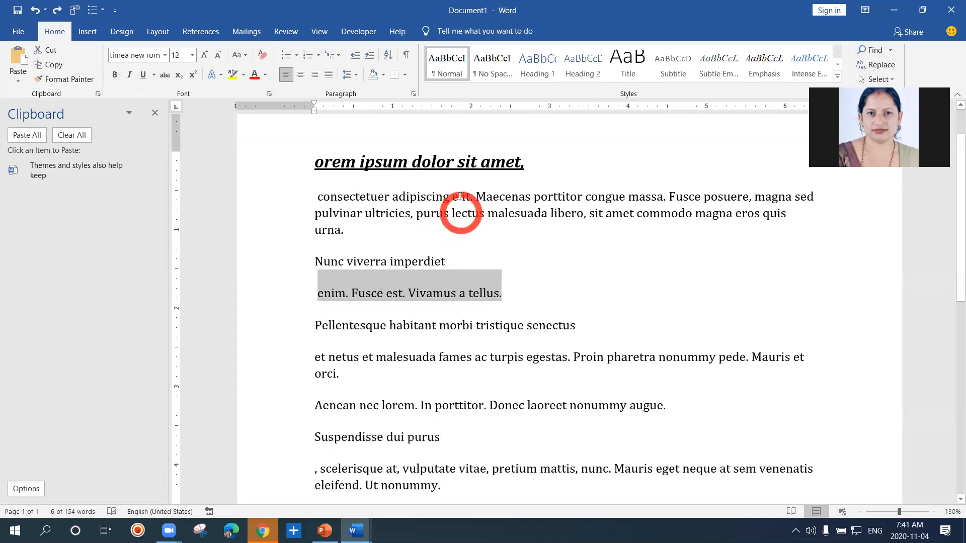
Copy the first line's formatting to "Nunc viverra imperdiet" with Format Painter
click(531, 170)
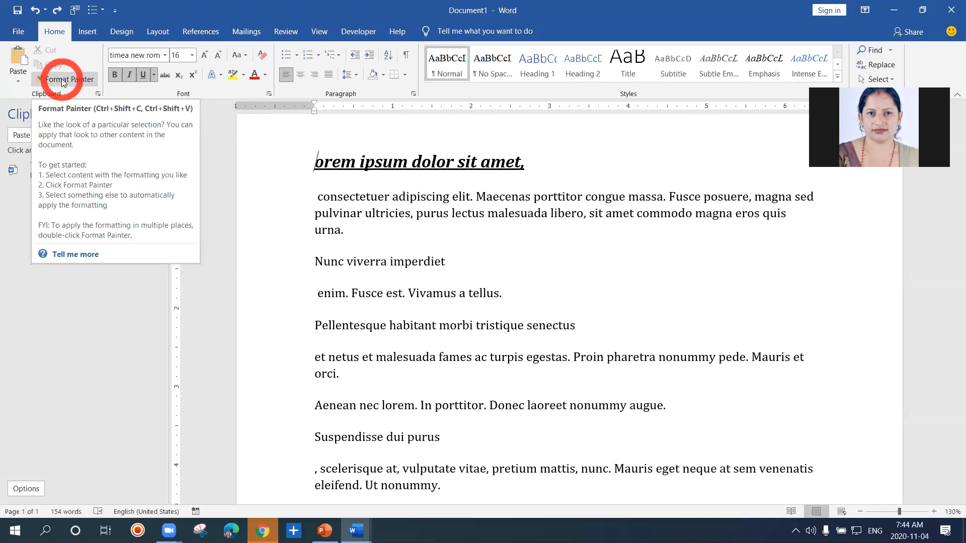
click(64, 79)
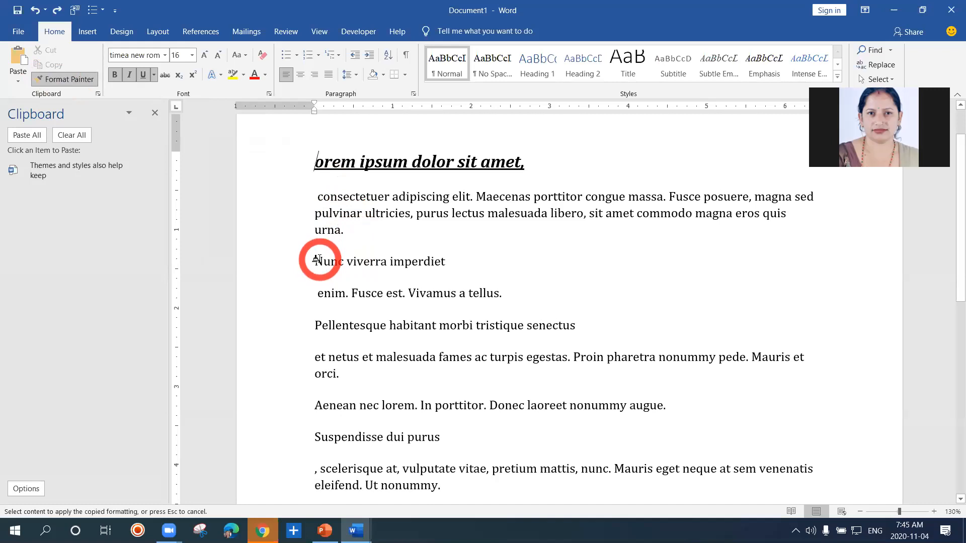
drag(317, 259, 433, 270)
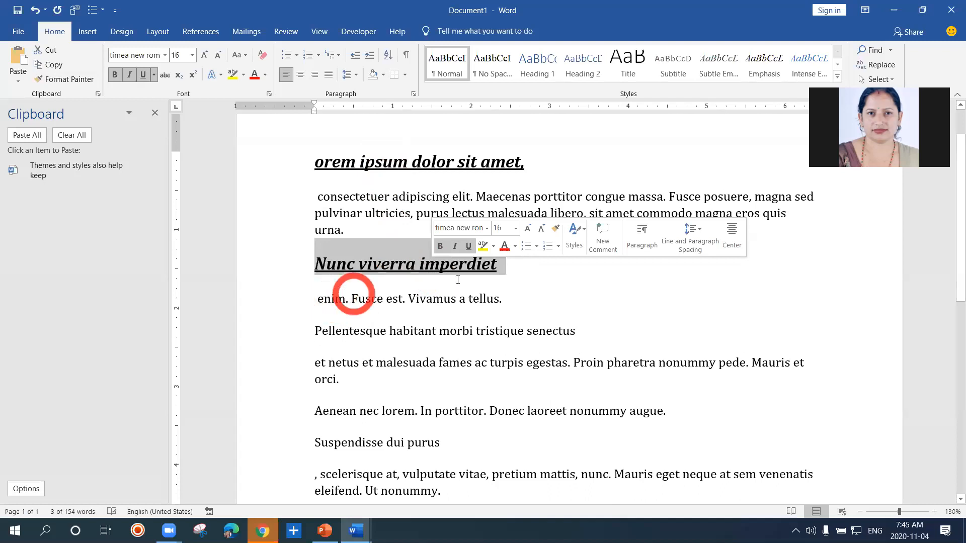
click(563, 280)
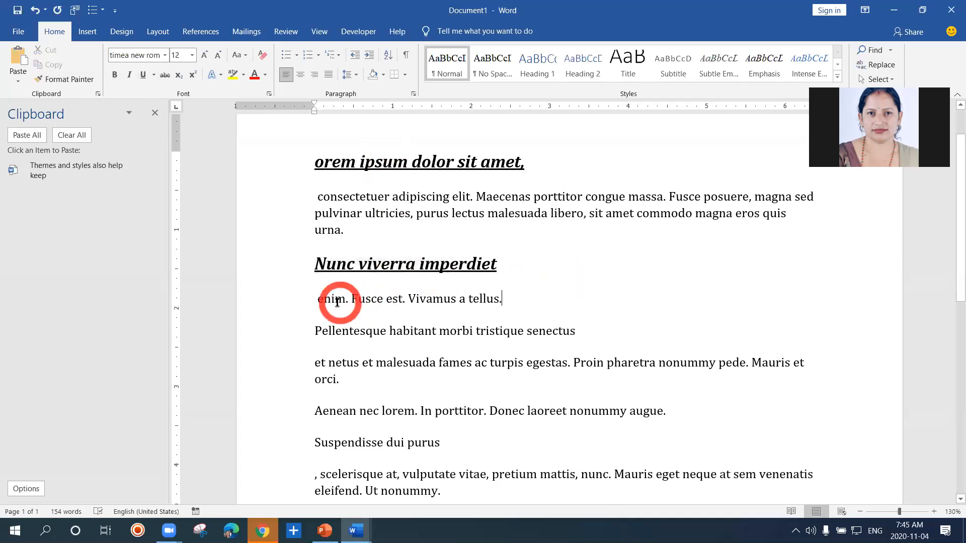
drag(318, 300, 508, 302)
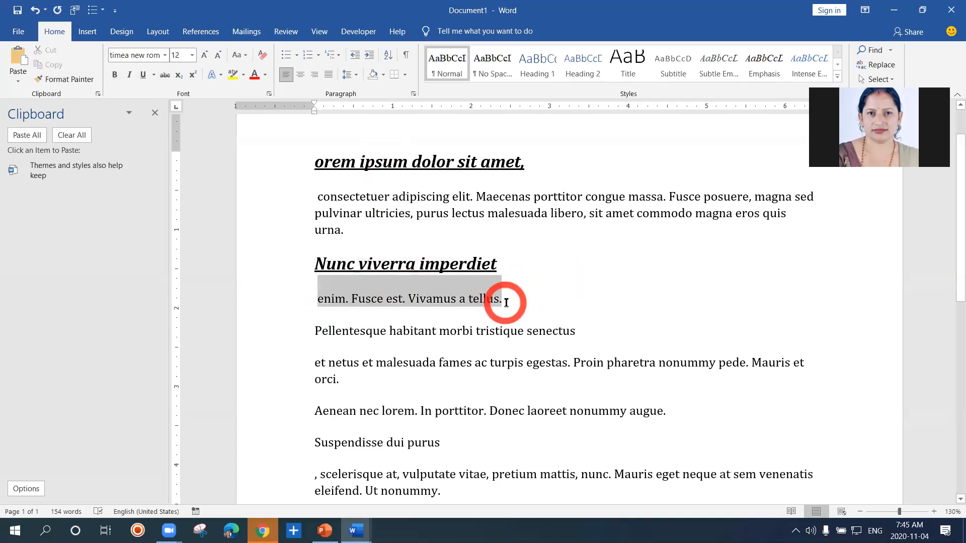
click(508, 302)
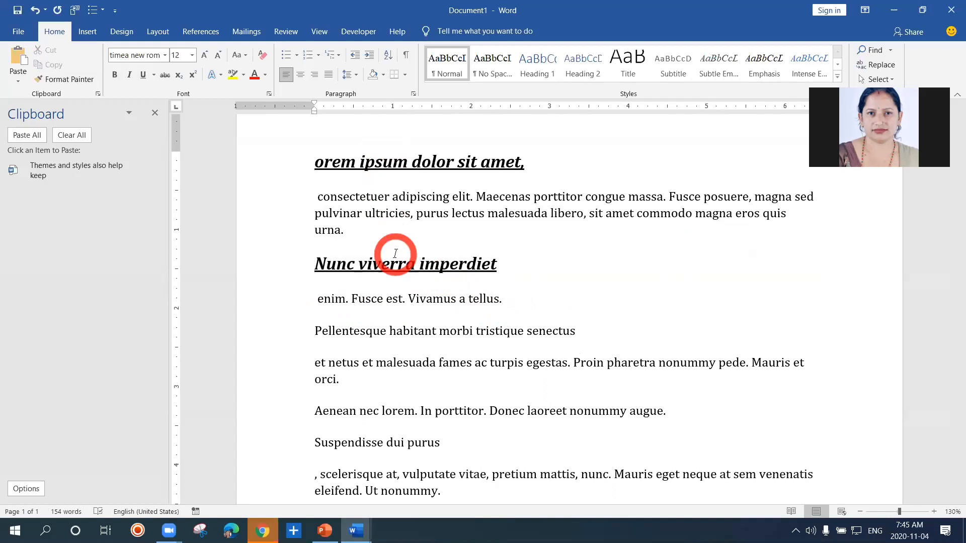
Lock Format Painter on the heading formatting and apply it to "Pellentesque habitant morbi tristique senectus" and "Suspendisse dui purus"
click(316, 264)
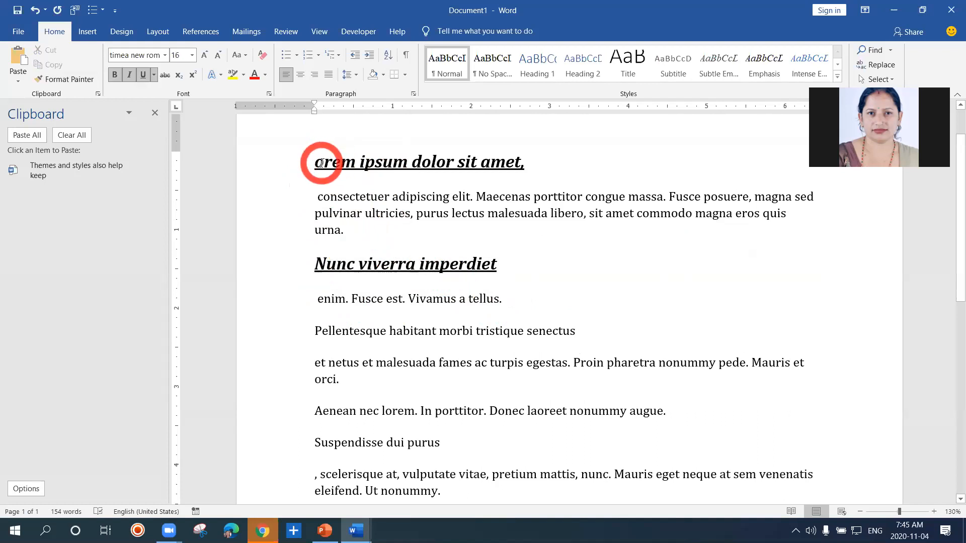
click(320, 162)
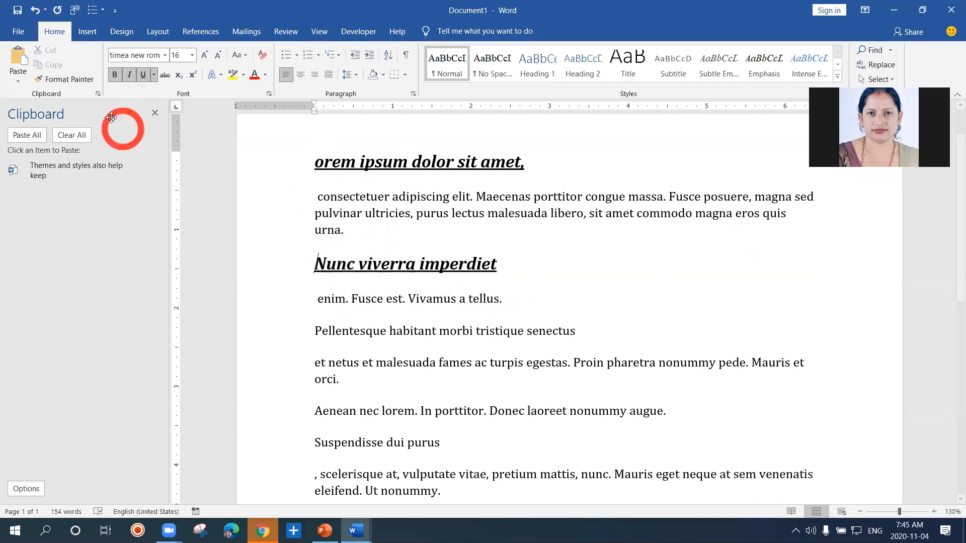
click(76, 82)
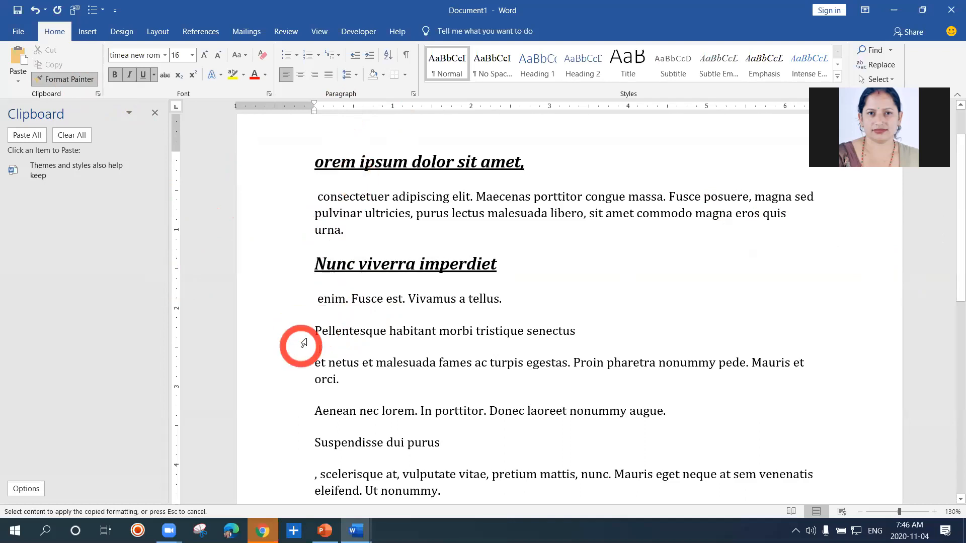
drag(313, 331, 563, 335)
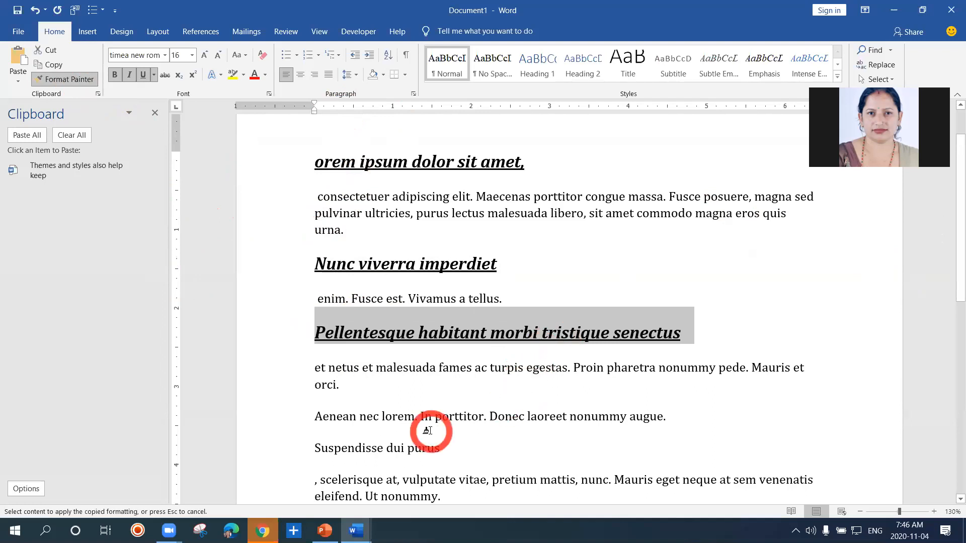
drag(317, 448, 422, 455)
Apply the copied heading formatting to "Nunc viverra imperdiet enim. Fusce est. Vivamus" and turn off Format Painter
mouse_move(940, 276)
mouse_down()
mouse_move(950, 280)
mouse_move(960, 356)
mouse_up()
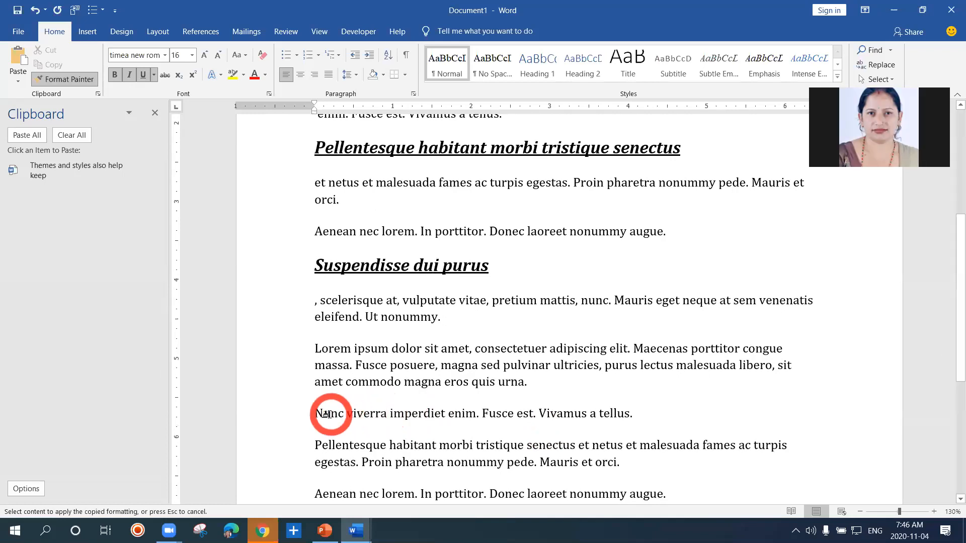
drag(318, 412, 584, 418)
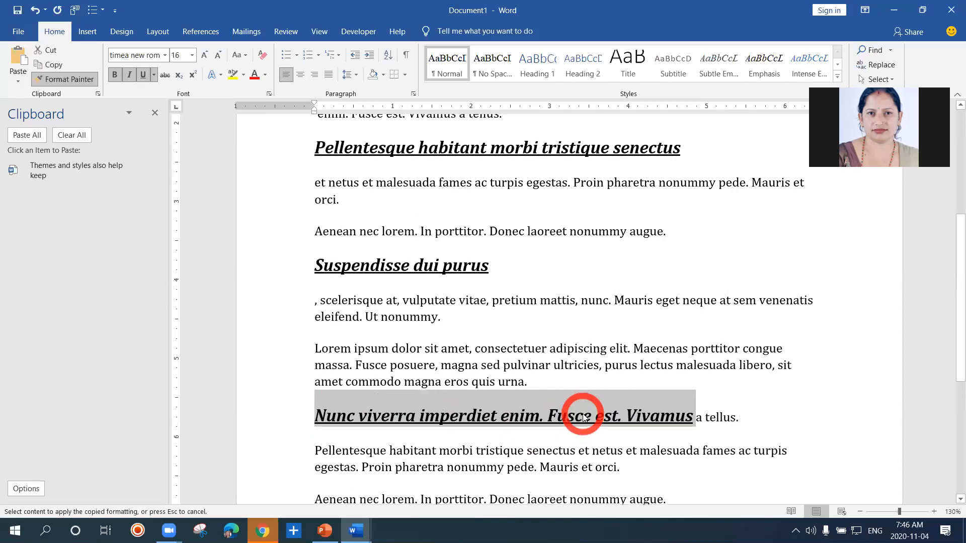
click(322, 271)
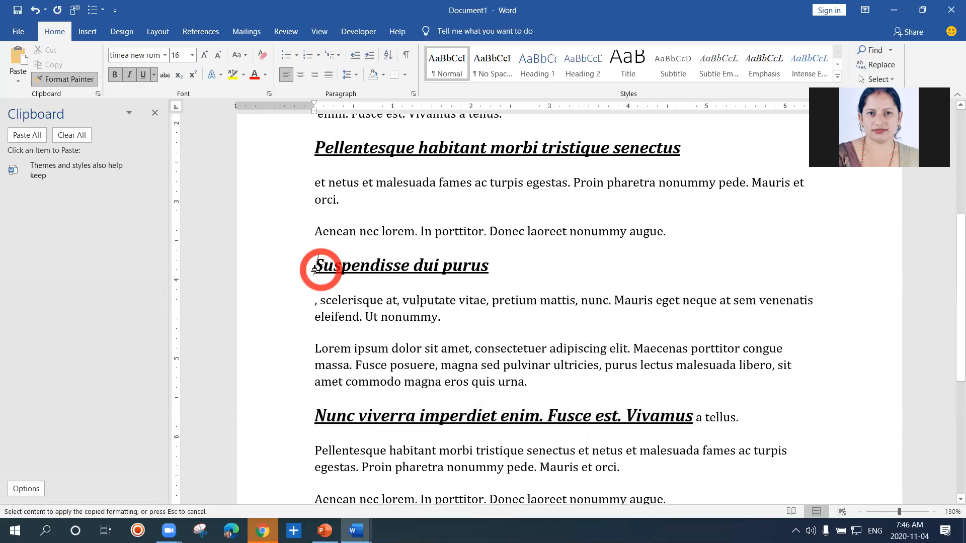
click(315, 269)
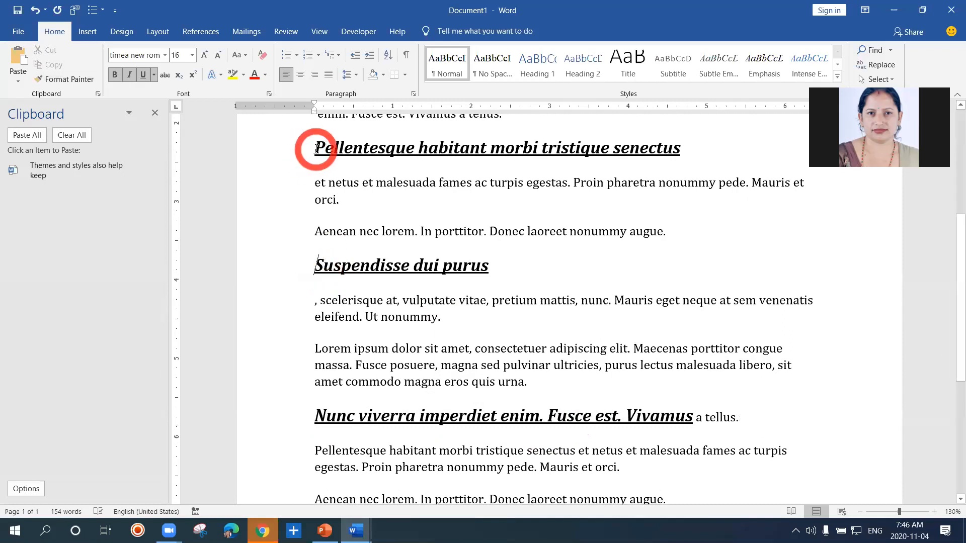
Change the font color of the heading "Pellentesque habitant morbi tristique senectus" to red
drag(316, 149, 660, 143)
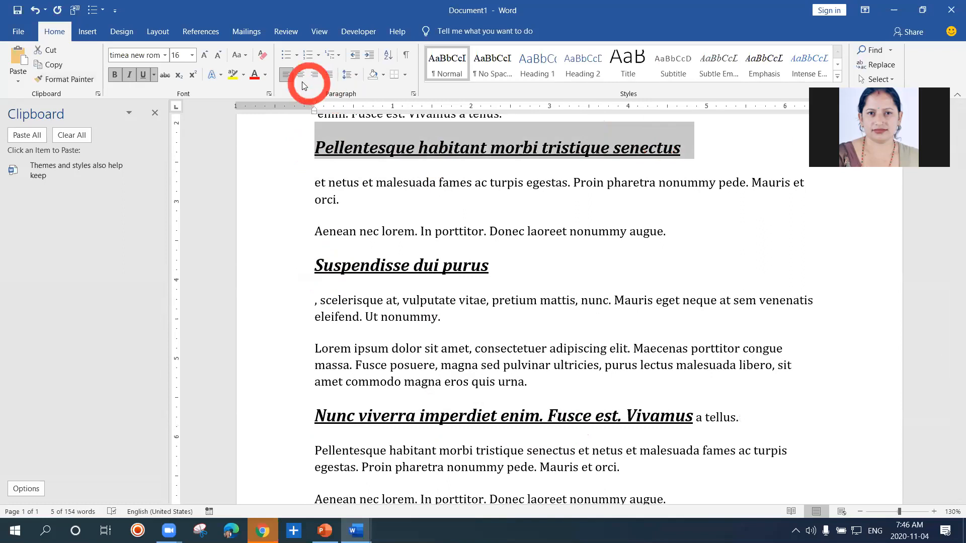
click(255, 77)
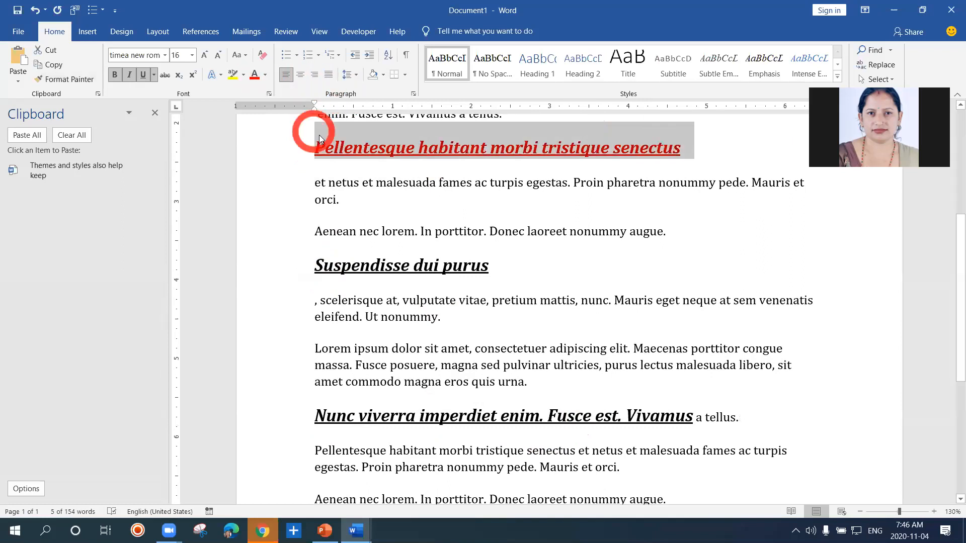
click(322, 149)
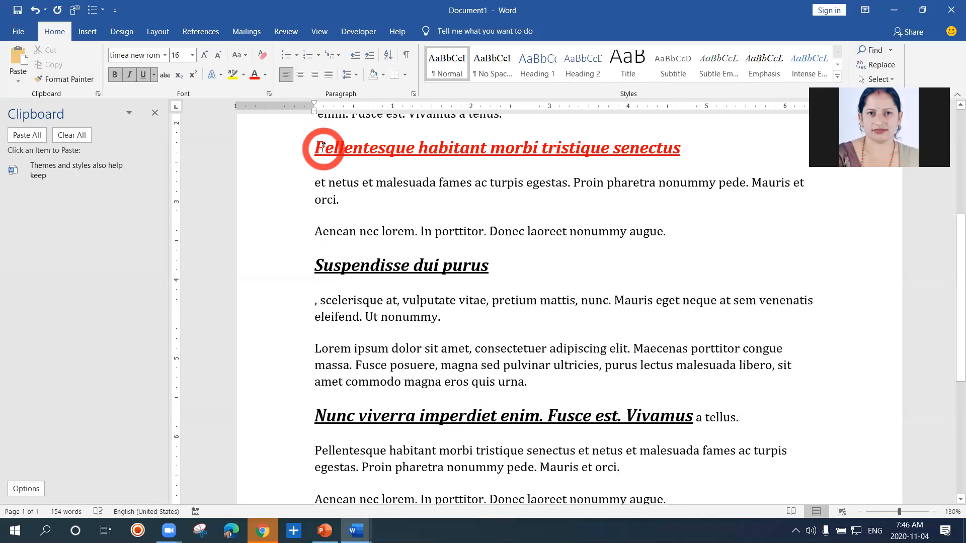
Remove the italic formatting from the red heading "Pellentesque habitant morbi tristique senectus" and select its text again
drag(322, 147, 520, 149)
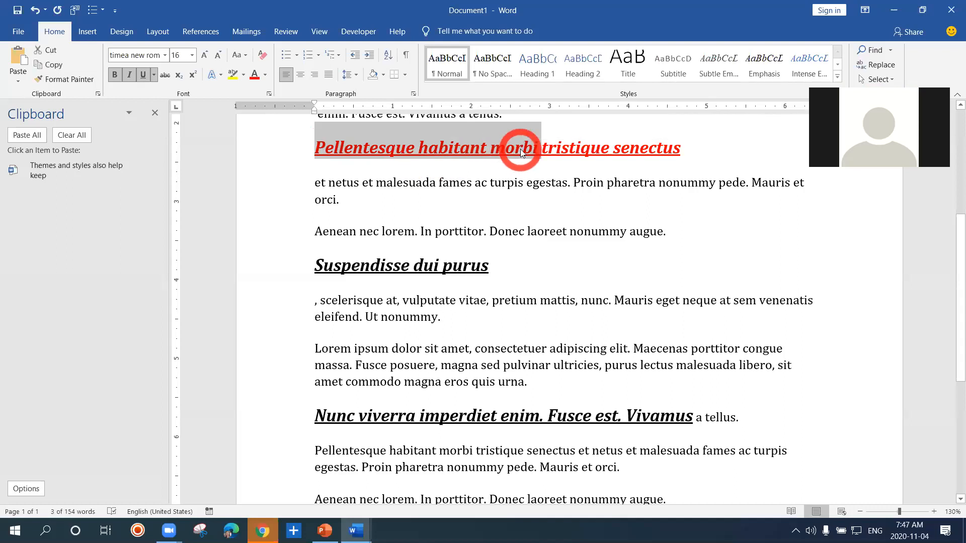
click(521, 149)
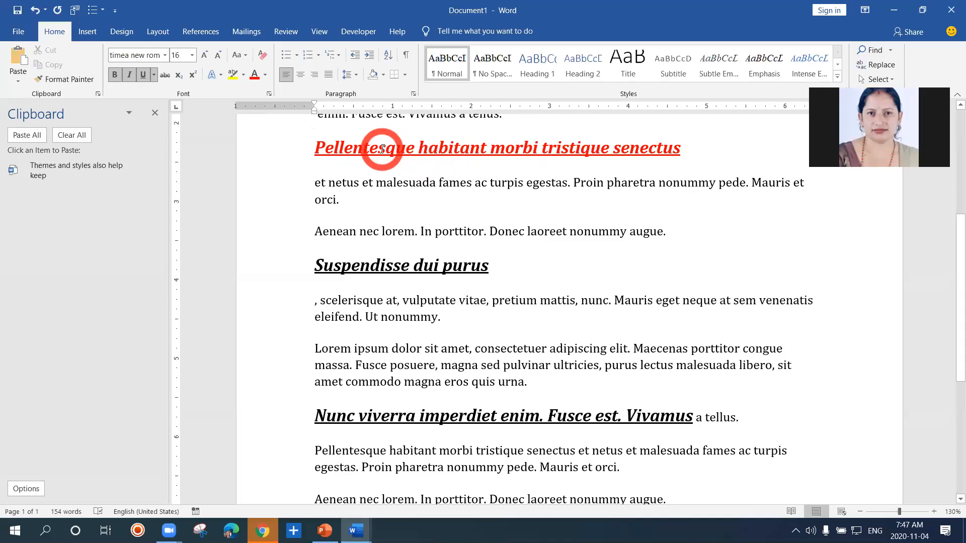
drag(308, 149, 671, 156)
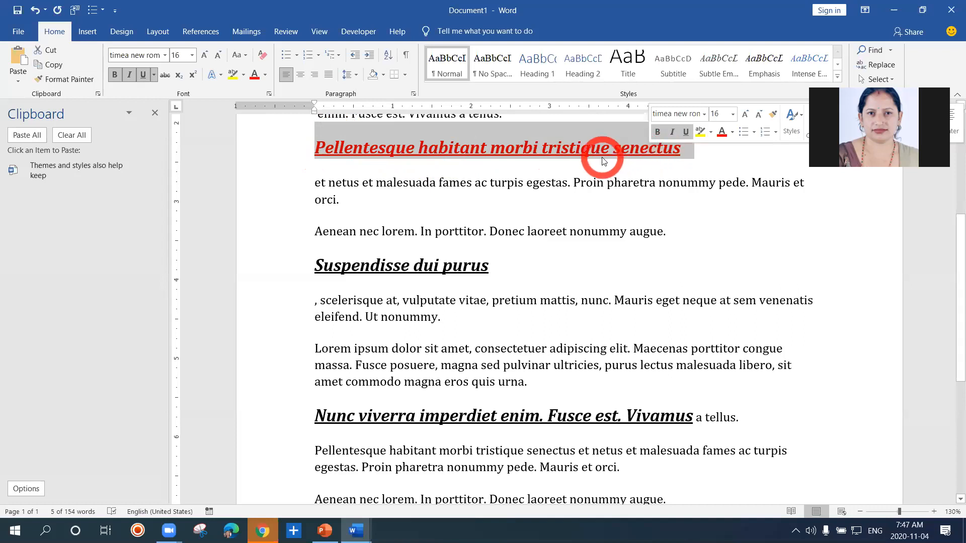
click(129, 76)
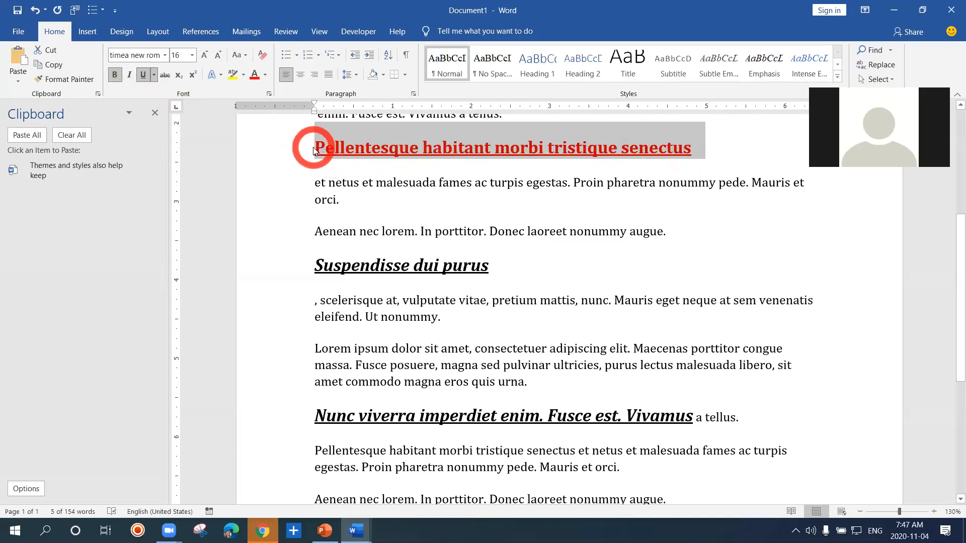
drag(313, 150, 690, 150)
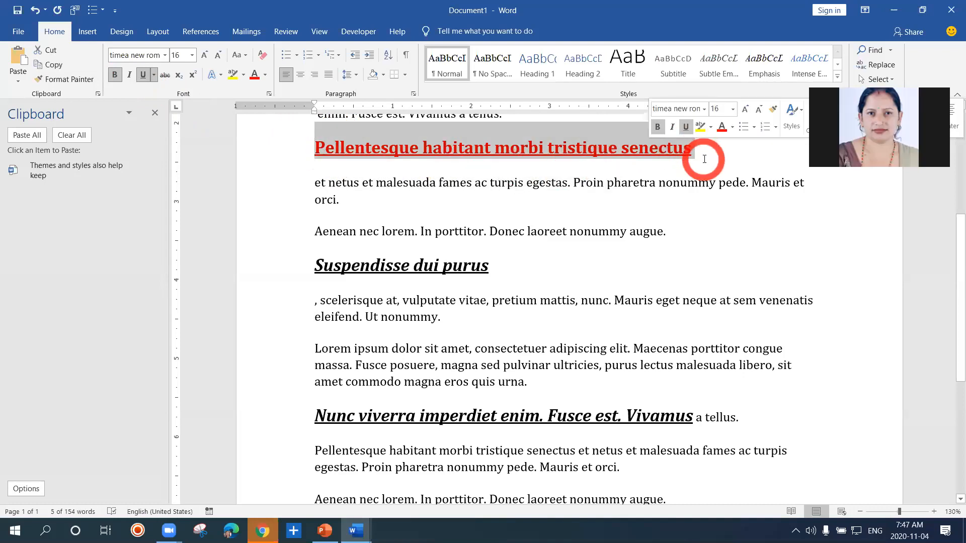
Copy the red heading's formatting once onto "et netus et malesuada" with Format Painter, and undo it
click(317, 149)
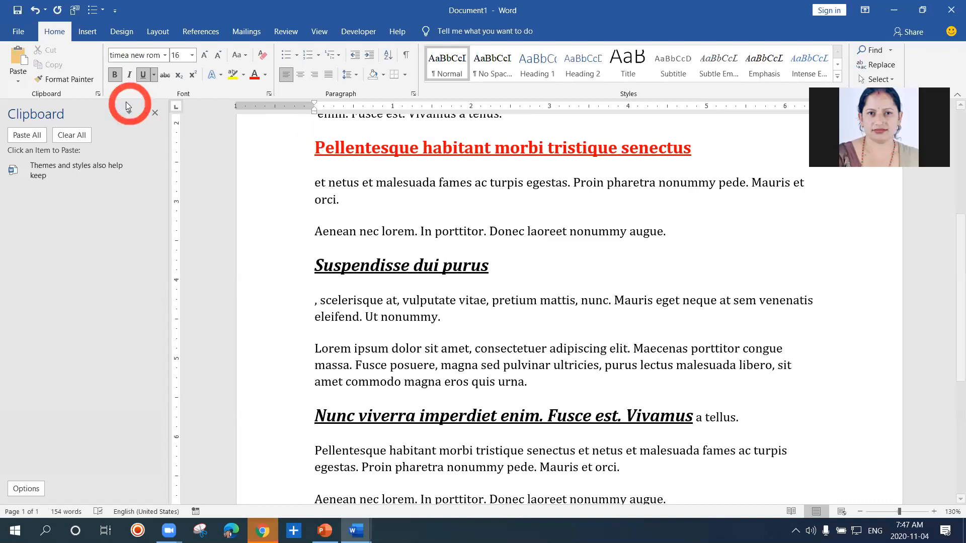
click(86, 82)
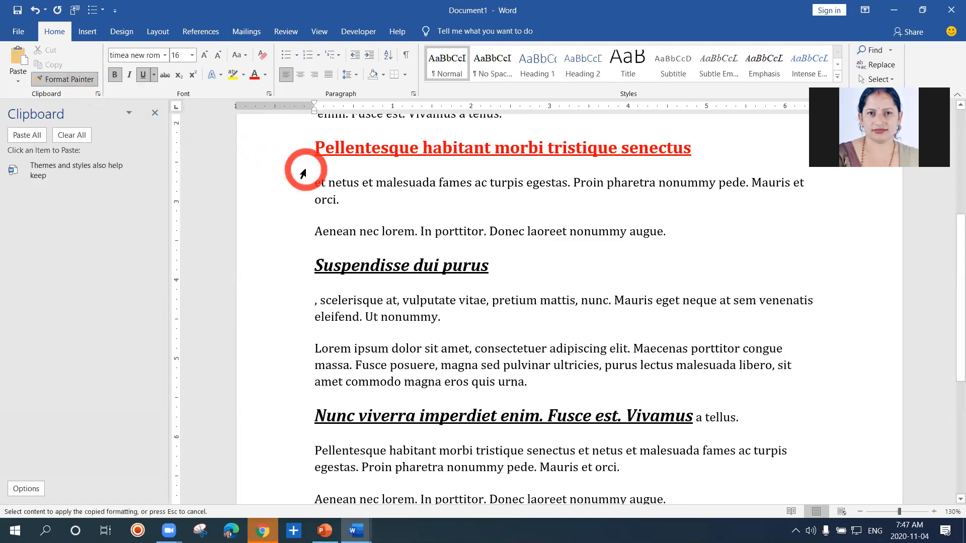
drag(342, 187, 388, 194)
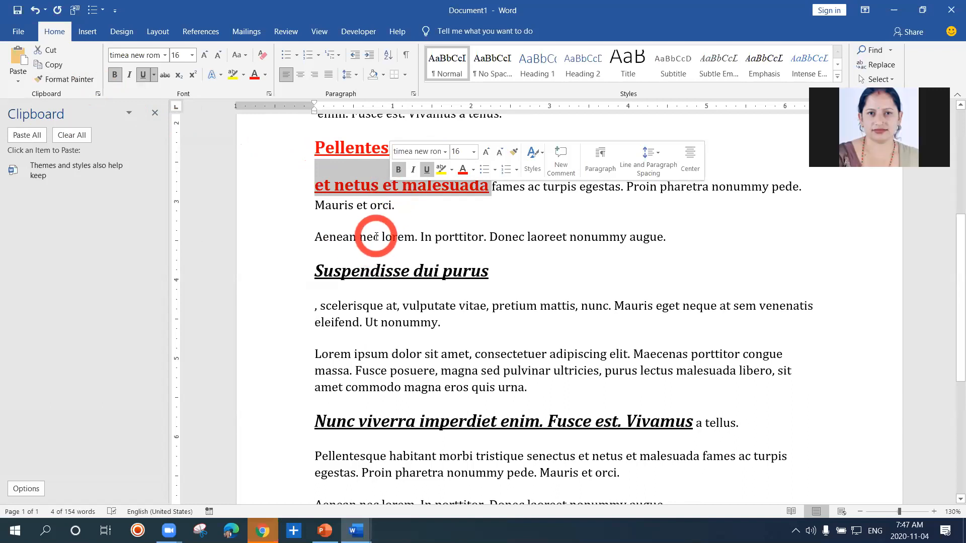
key(ctrl+z)
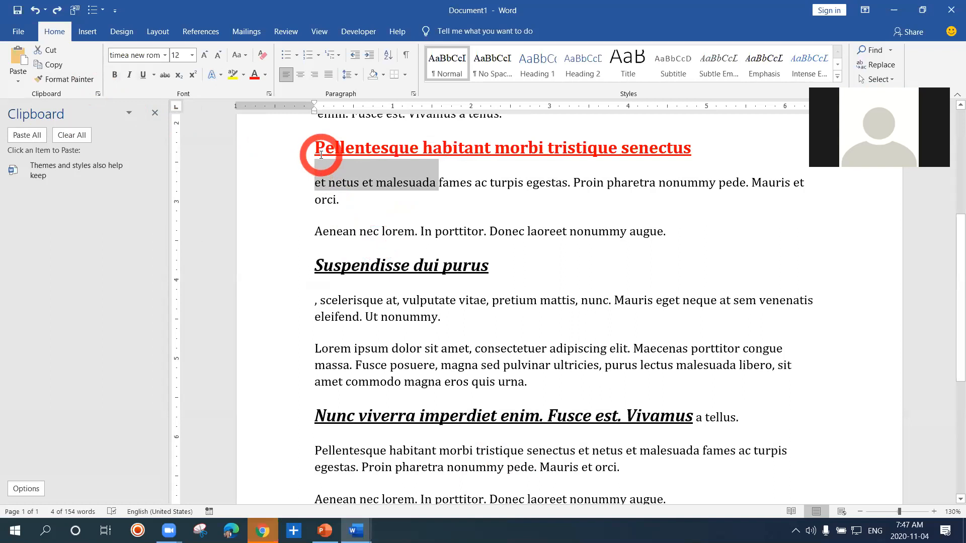
Lock Format Painter on the red heading and apply it to "Aenean nec lorem. In porttitor. Donec laoreet nonummy augue" and "Suspendisse dui purus"
click(316, 151)
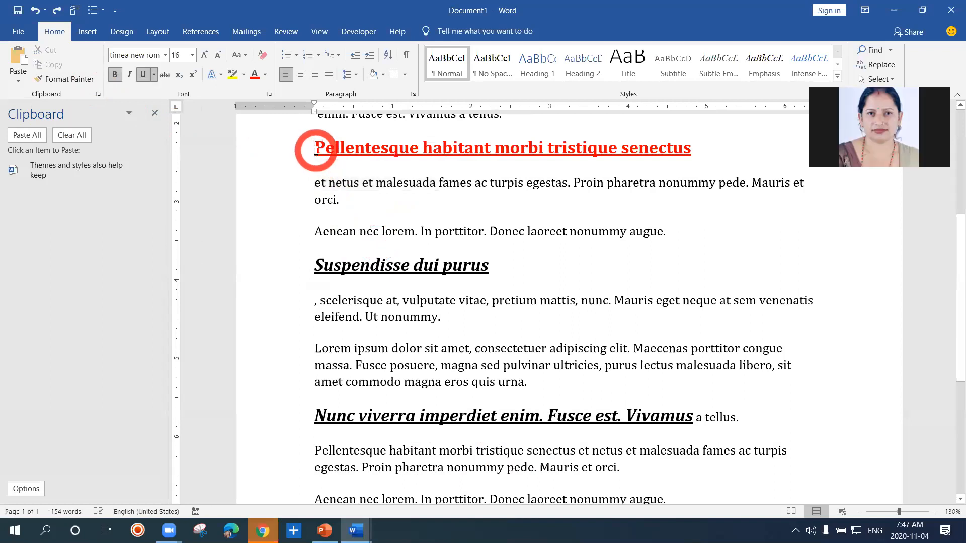
click(63, 84)
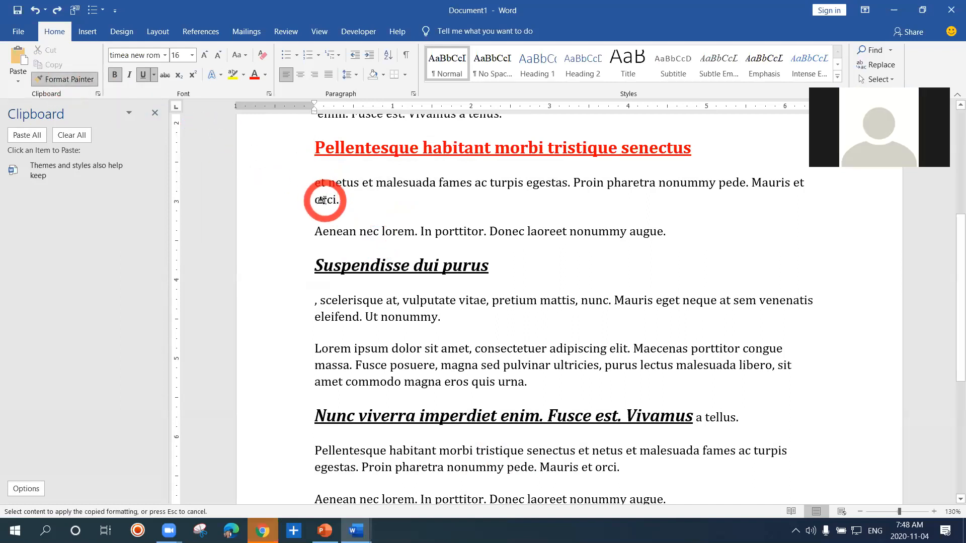
drag(331, 235, 647, 231)
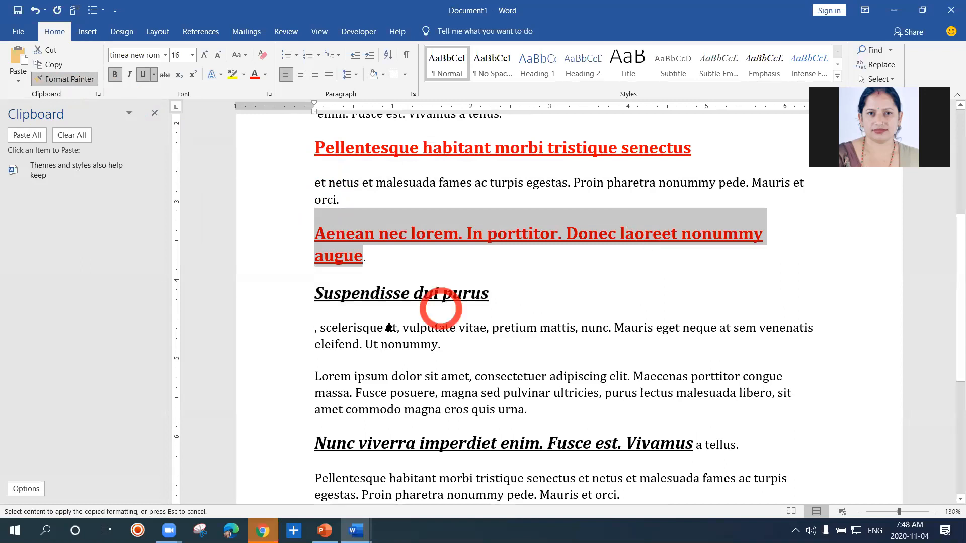
drag(318, 296, 490, 295)
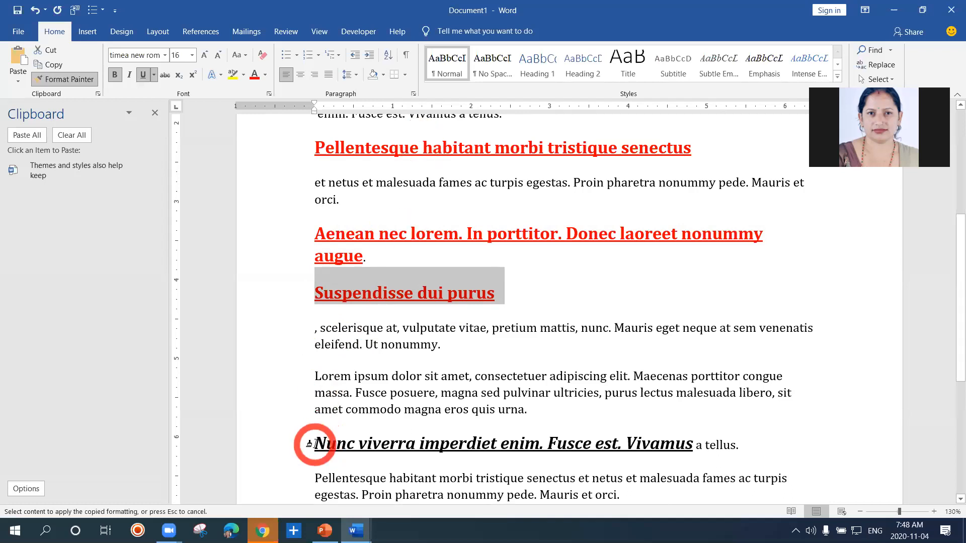
Apply the copied red formatting to "Nunc viverra imperdiet enim. Fusce est. Vivamus", "scelerisque at" and "Mauris"
mouse_move(317, 444)
mouse_down()
mouse_move(508, 458)
mouse_move(687, 442)
mouse_up()
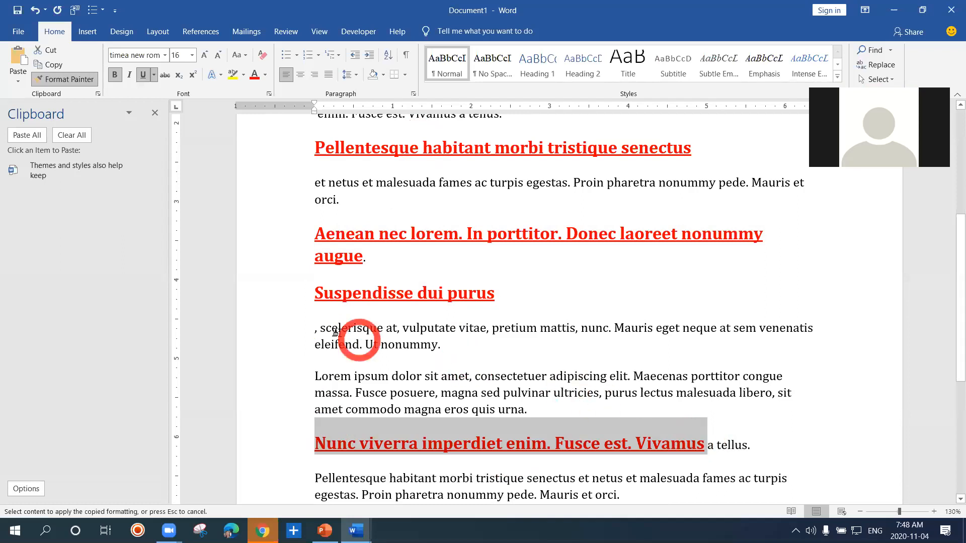
drag(324, 327, 398, 339)
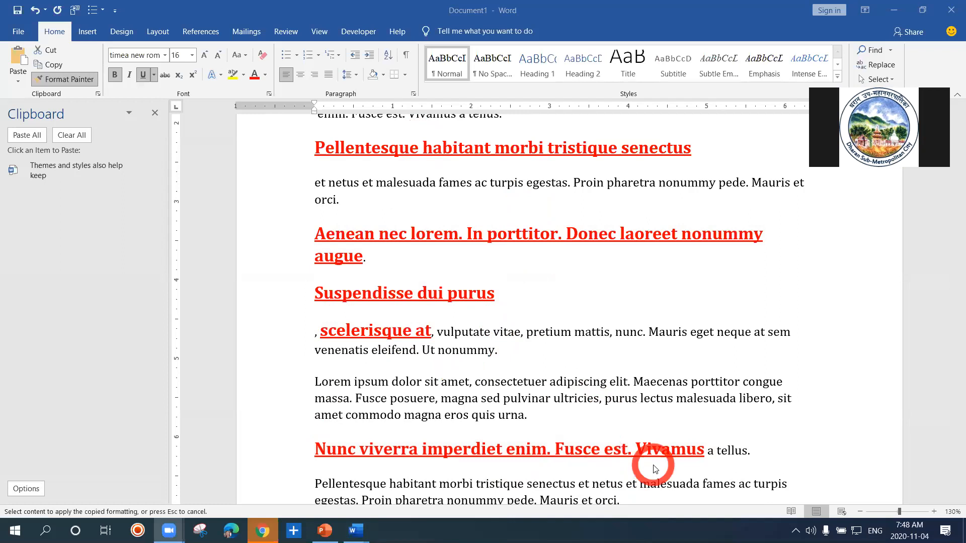
click(688, 419)
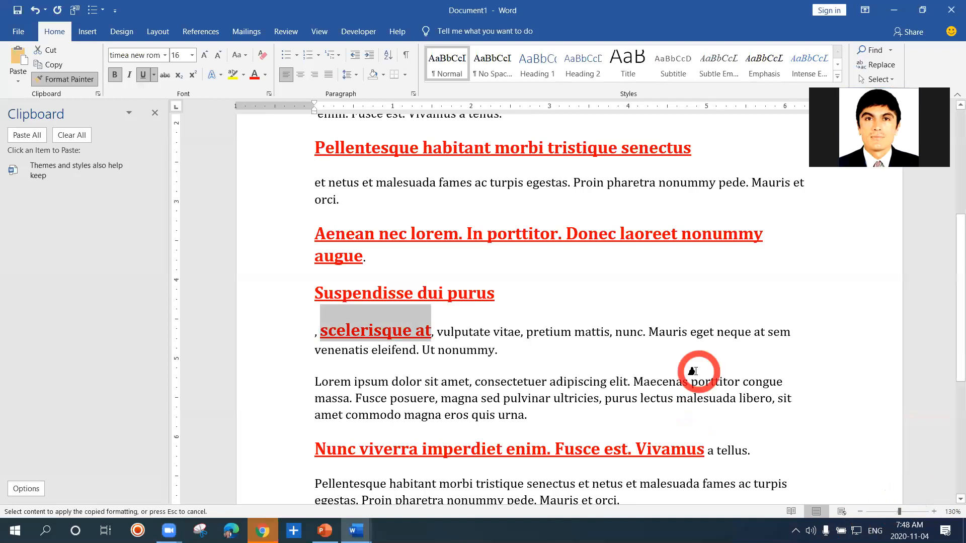
click(662, 328)
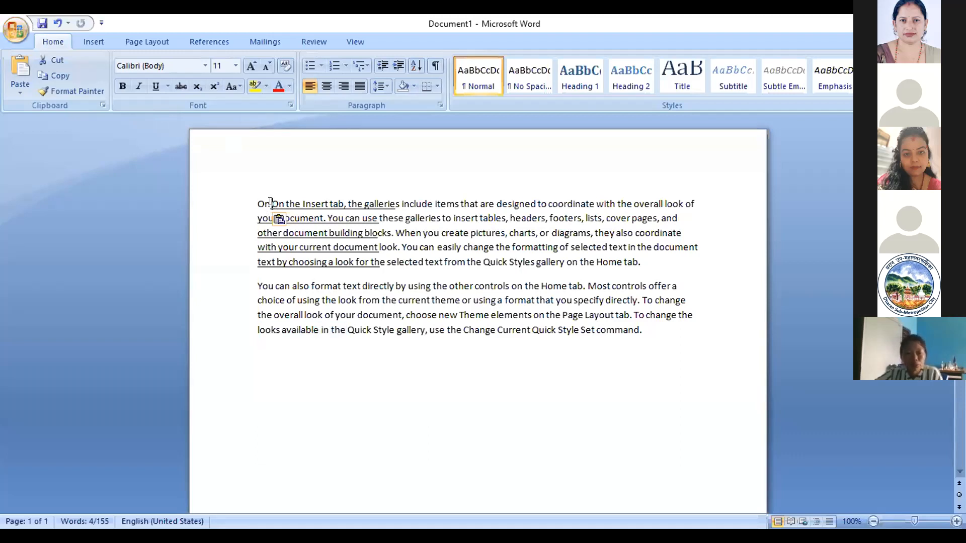
In the Word 2007 document, copy the underlining of "On the Insert tab, the galleries" onto "You can also format" and words in the last line
drag(271, 202, 371, 201)
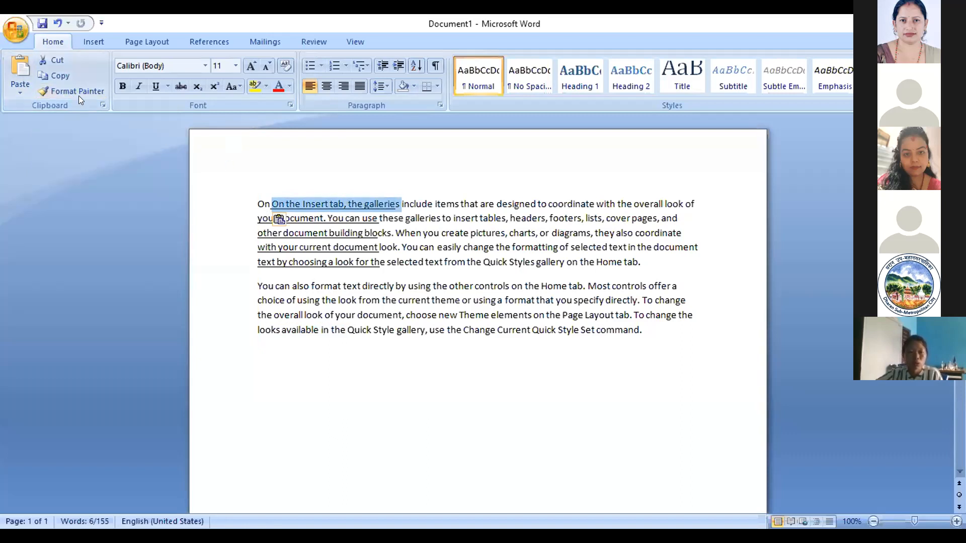
click(78, 94)
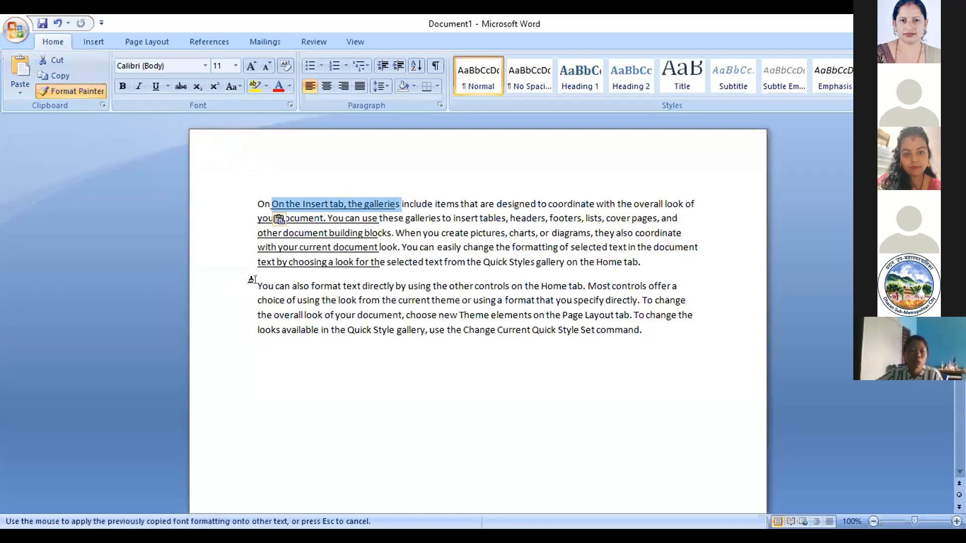
drag(258, 282, 332, 290)
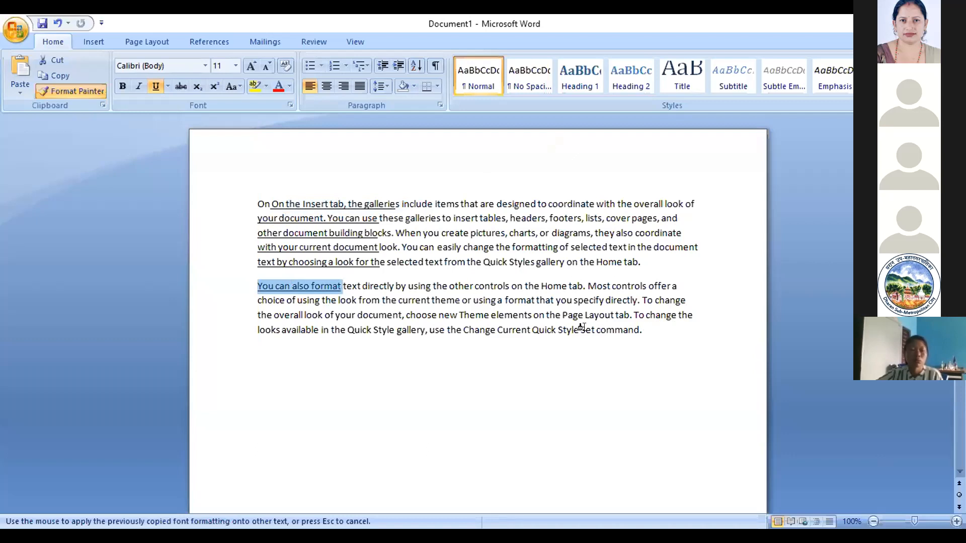
drag(581, 331, 625, 327)
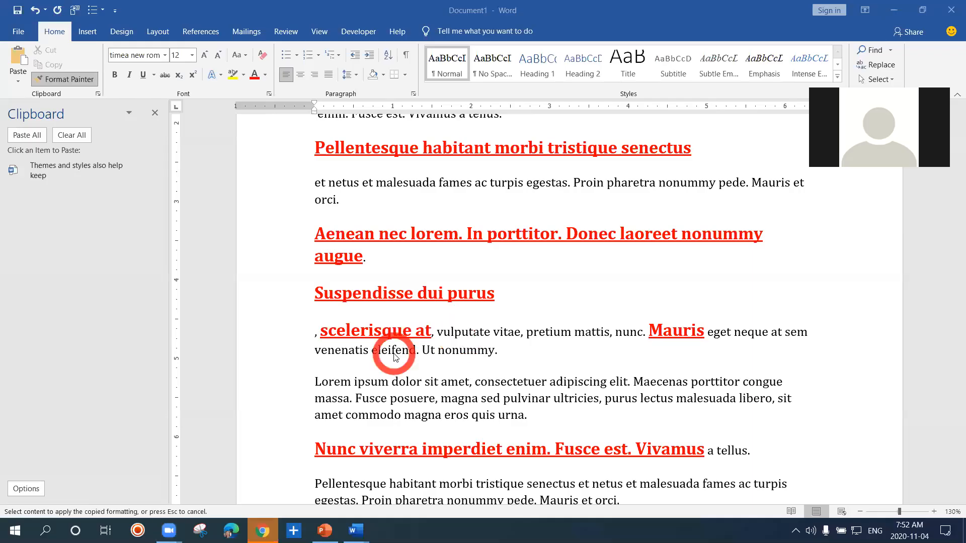
In the lorem document, undo the formatting changes until only the first heading "orem ipsum dolor sit amet," is formatted
key(ctrl+z)
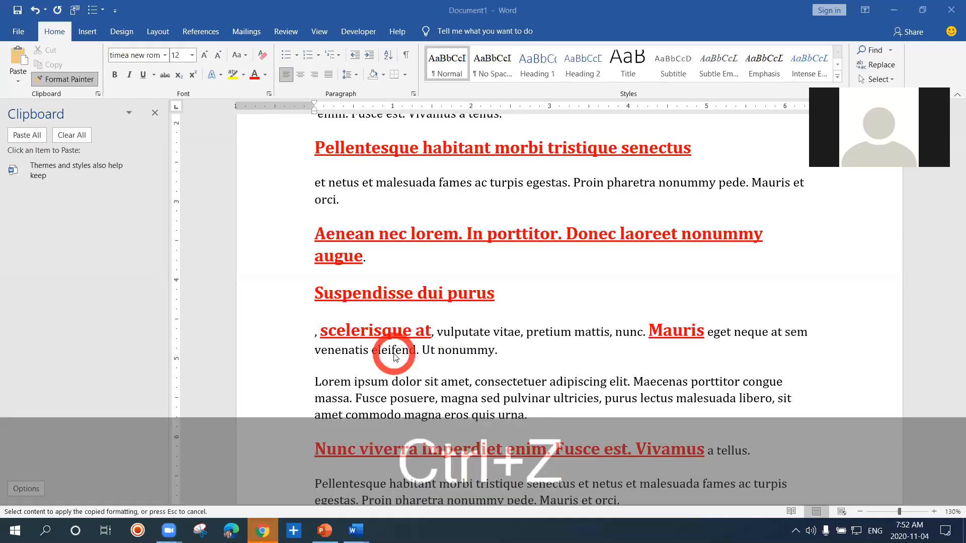
key(ctrl+z)
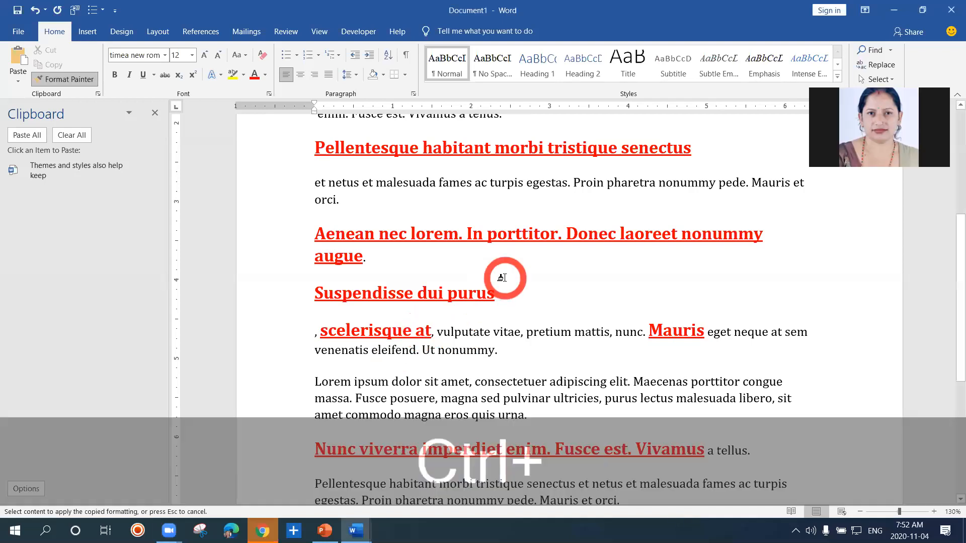
key(ctrl+z)
key(ctrl+z)
key(ctrl+z)
key(ctrl+z)
key(ctrl+z)
key(ctrl+z)
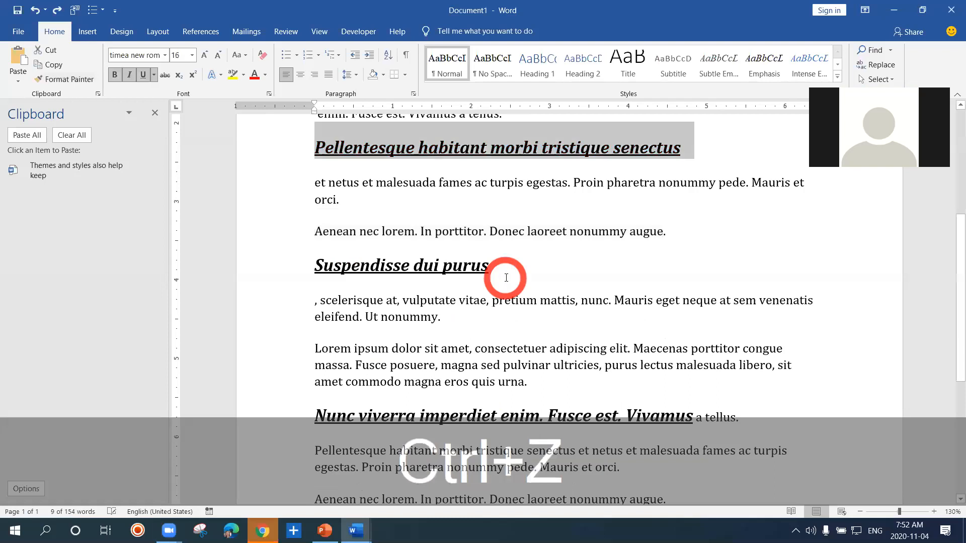
key(ctrl+z)
key(ctrl+z)
key(ctrl+z)
key(ctrl+z)
key(ctrl+z)
key(ctrl+z)
key(ctrl+z)
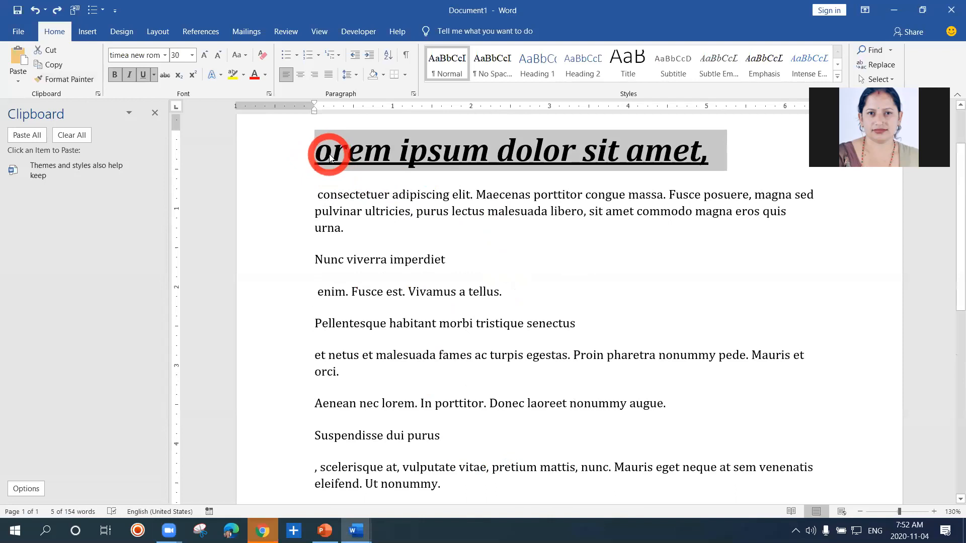
Color the heading "orem ipsum dolor sit amet," red, lock Format Painter on its formatting and apply it to "Nunc viverra"
click(258, 80)
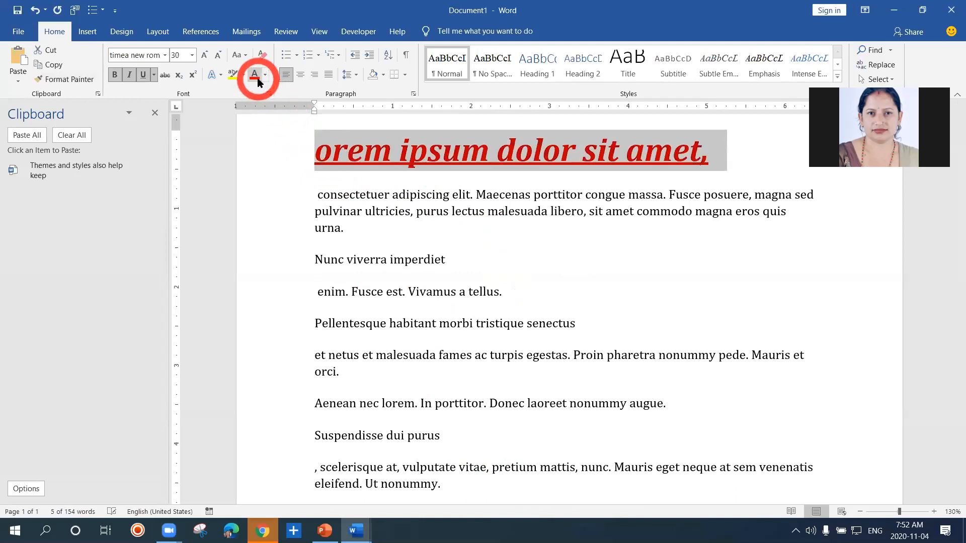
click(320, 159)
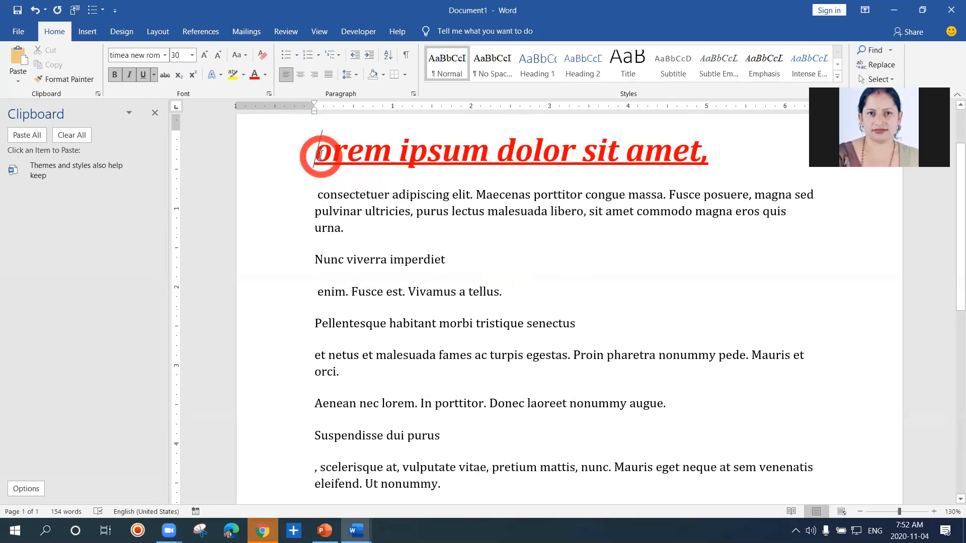
click(444, 244)
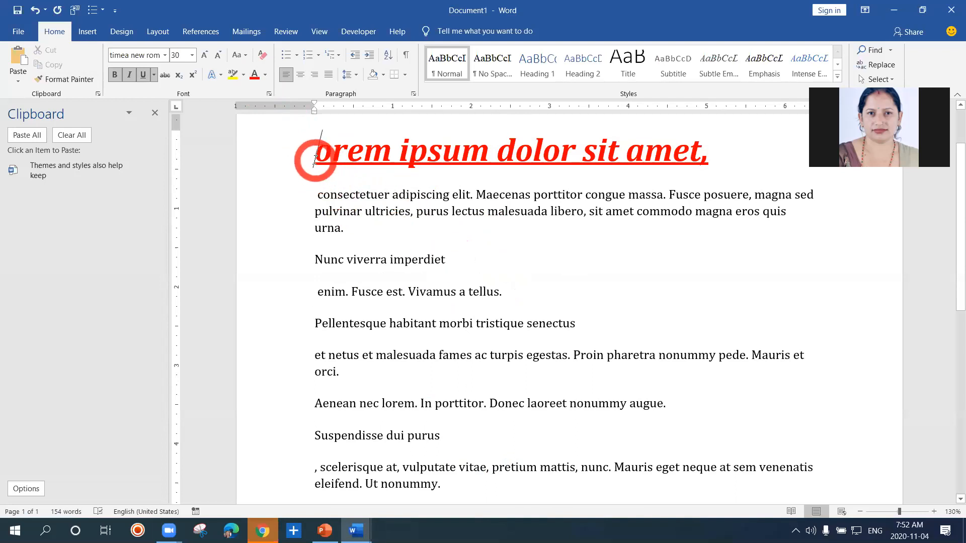
click(79, 84)
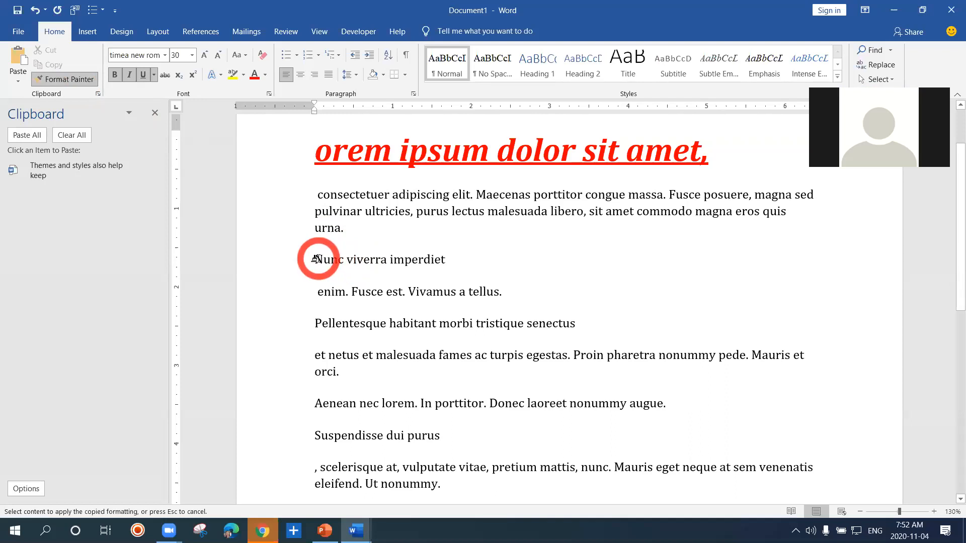
drag(312, 256, 327, 259)
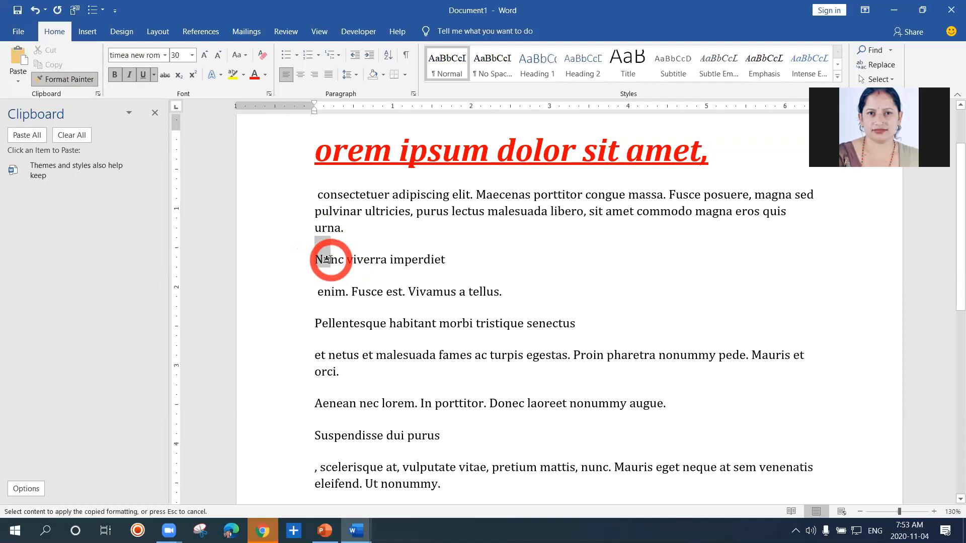
drag(328, 259, 372, 267)
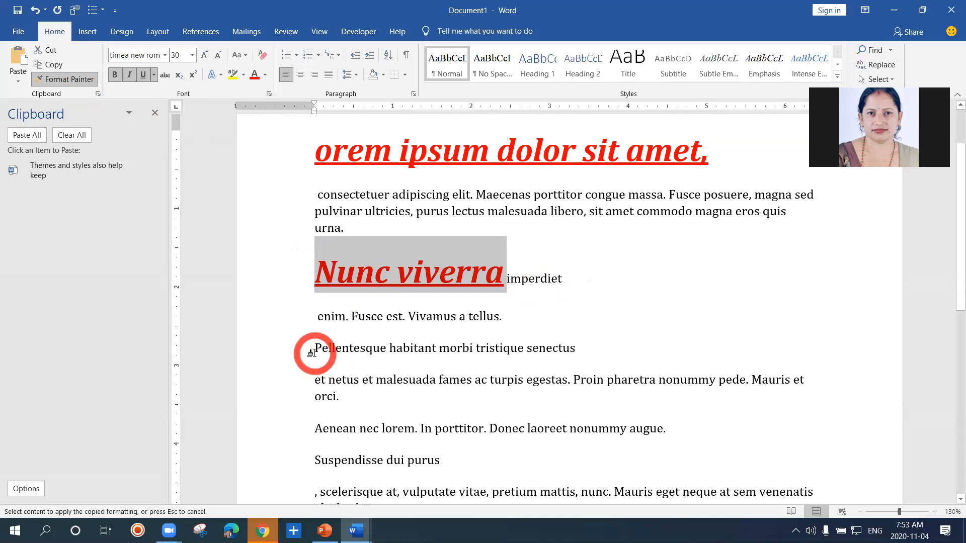
Apply the copied heading formatting to "Pellentesque habitant morbi tristique senectus" and "Suspendisse dui purus"
mouse_move(312, 346)
mouse_down()
mouse_move(473, 360)
mouse_move(578, 354)
mouse_up()
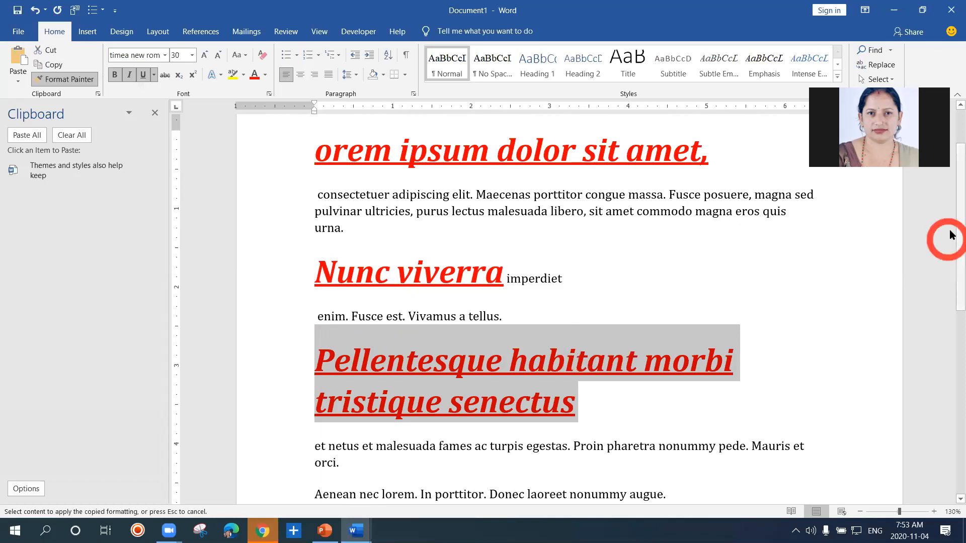
drag(955, 225, 952, 310)
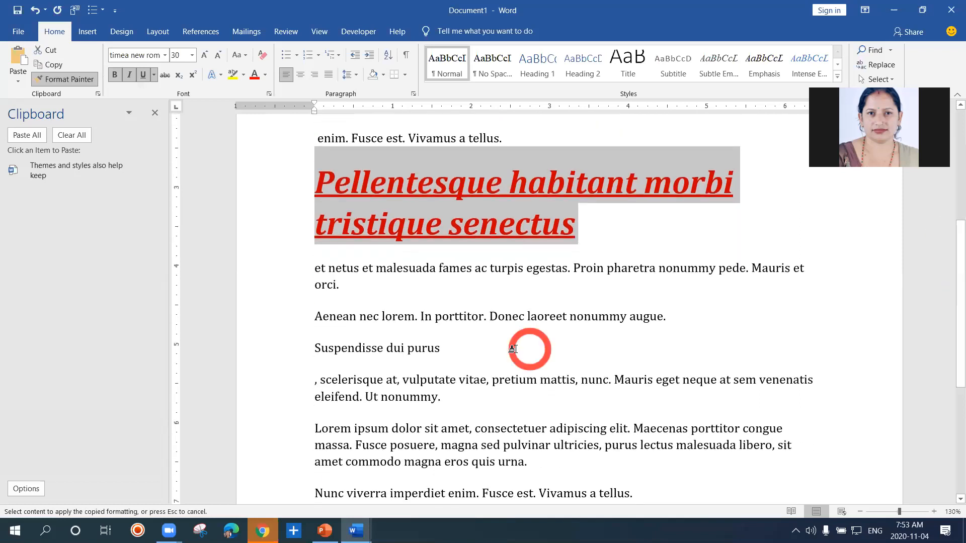
drag(312, 347, 434, 351)
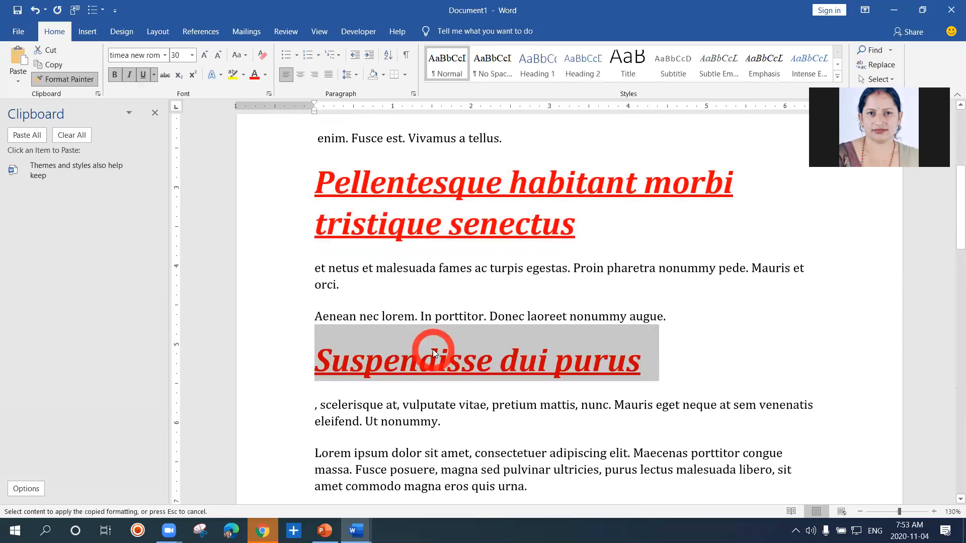
click(499, 320)
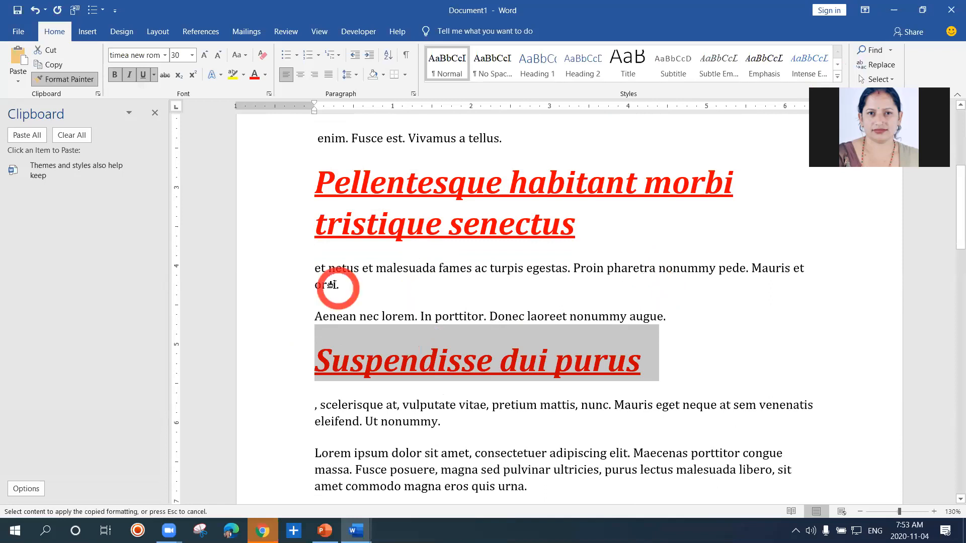
Apply the copied heading formatting to "et netus et malesuada fames" and move the formatted text "Aenean nec lorem. In" in front of "fames"
drag(318, 267, 478, 277)
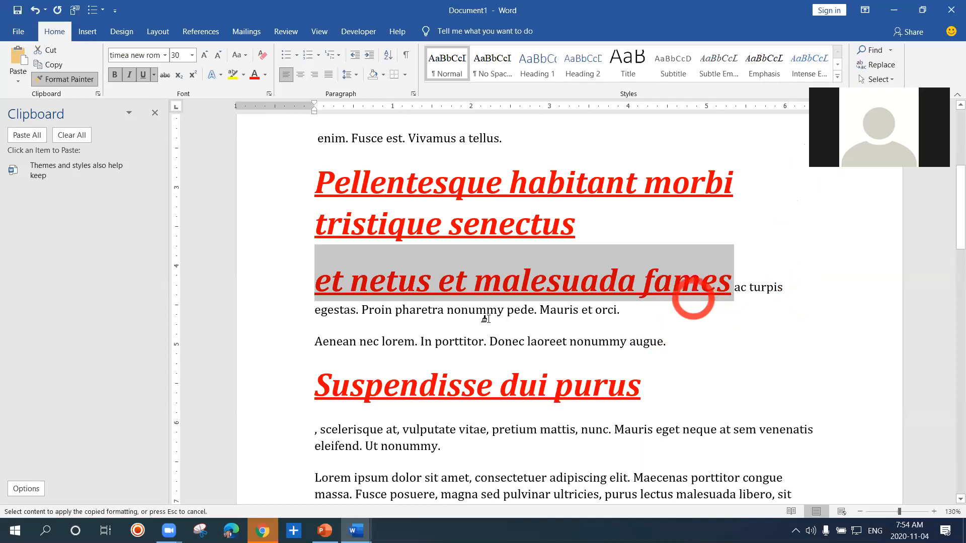
mouse_move(318, 342)
mouse_down()
mouse_move(425, 348)
mouse_move(648, 264)
mouse_up()
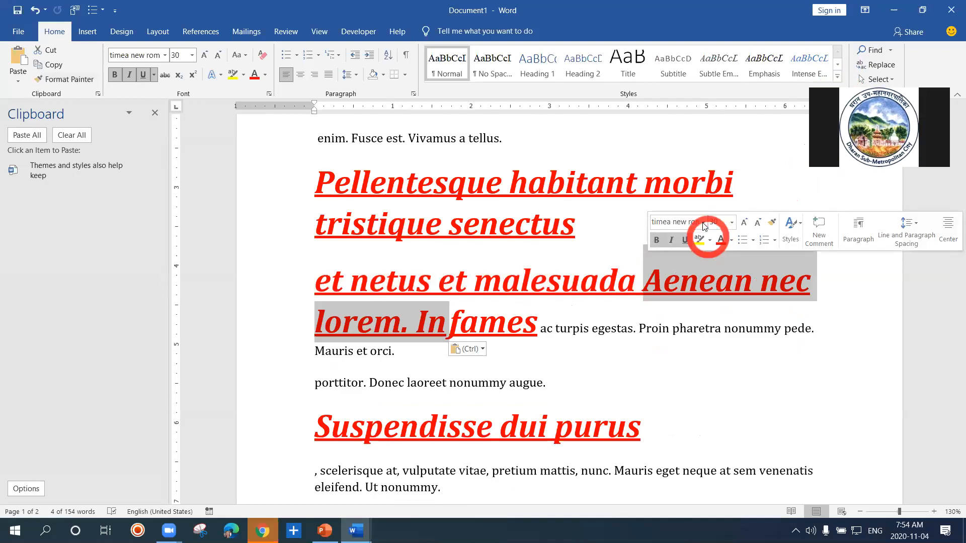
click(629, 218)
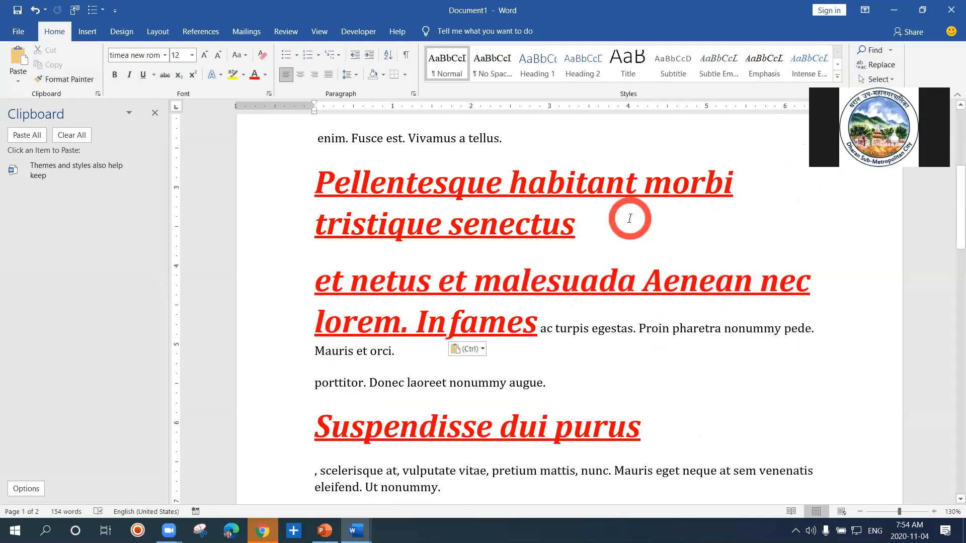